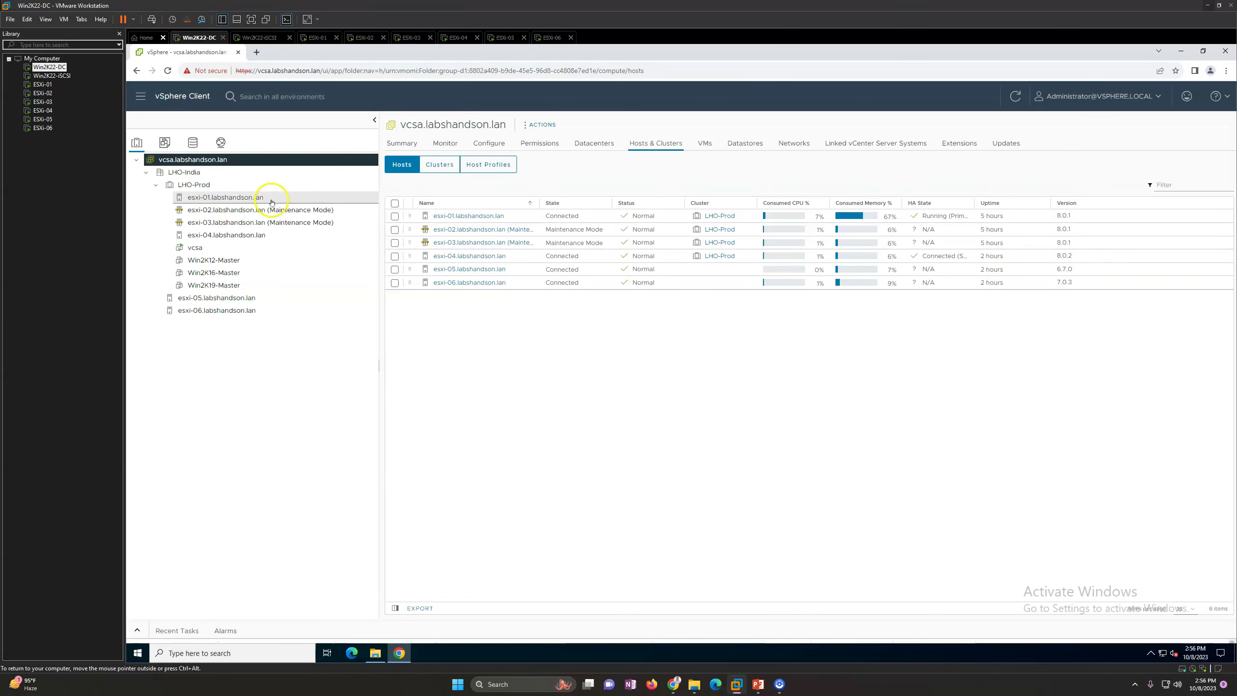
Step: Open the update image page of the LHO-Prod cluster and review the ESXi version set for its hosts
click(230, 187)
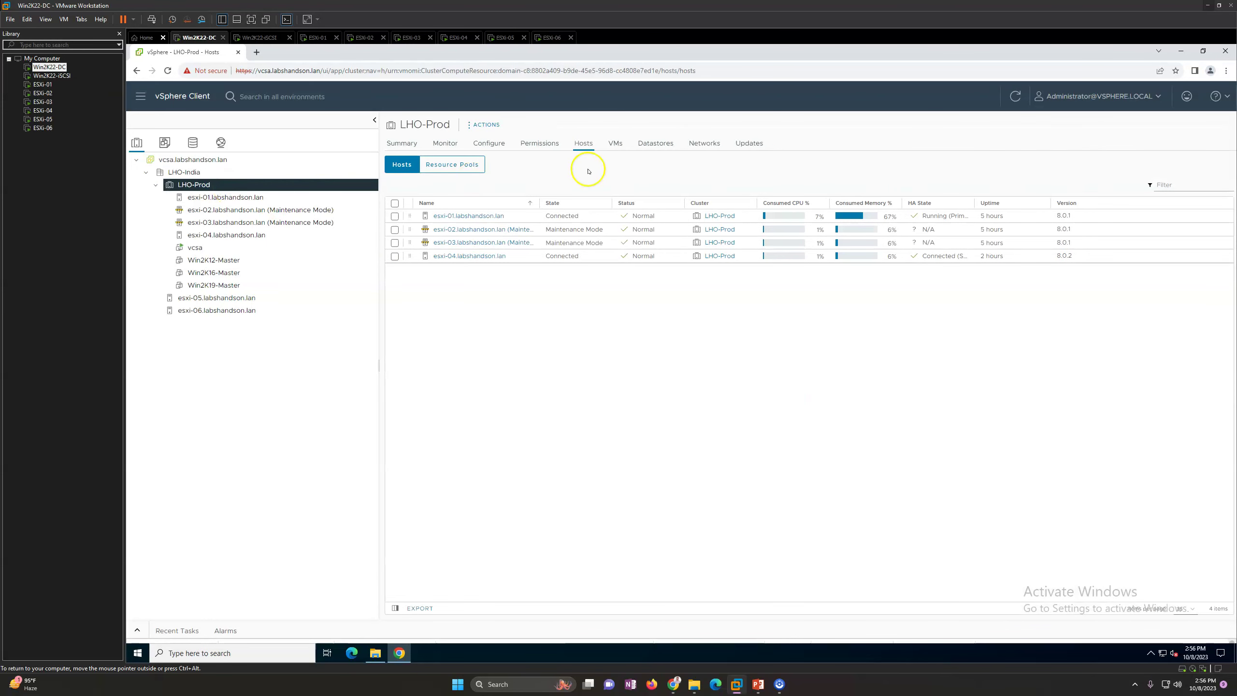
click(749, 143)
click(750, 144)
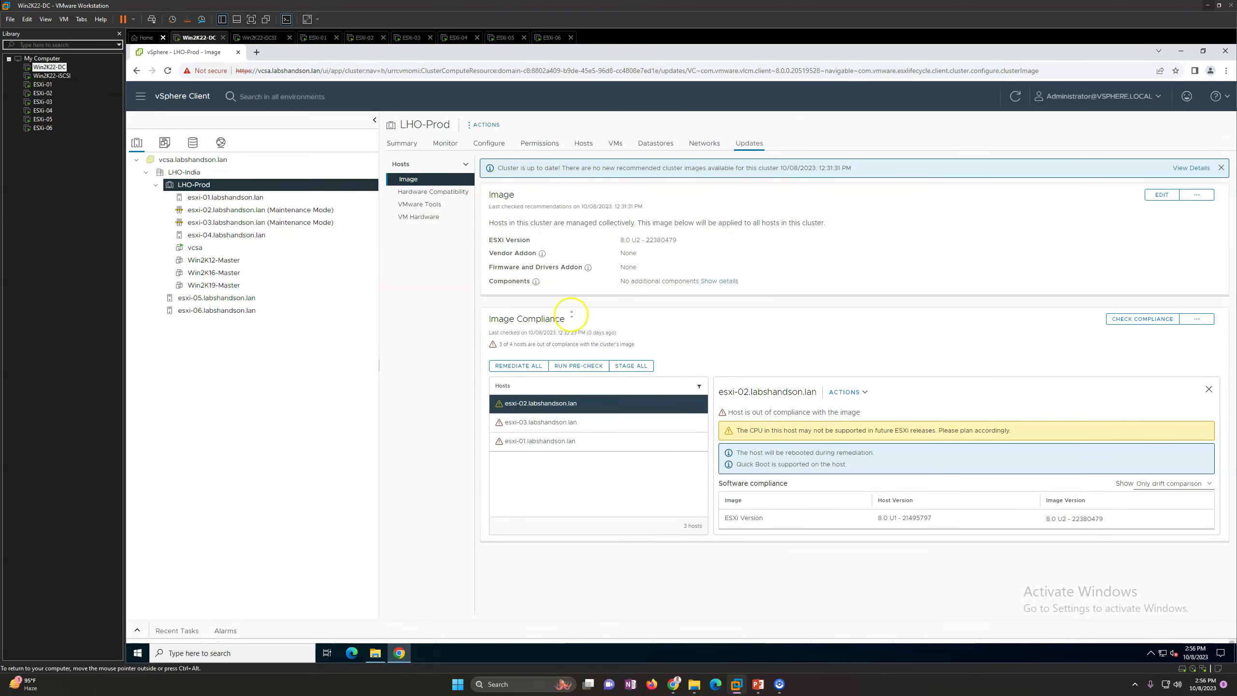
drag(491, 223, 633, 223)
click(782, 242)
drag(511, 239, 704, 240)
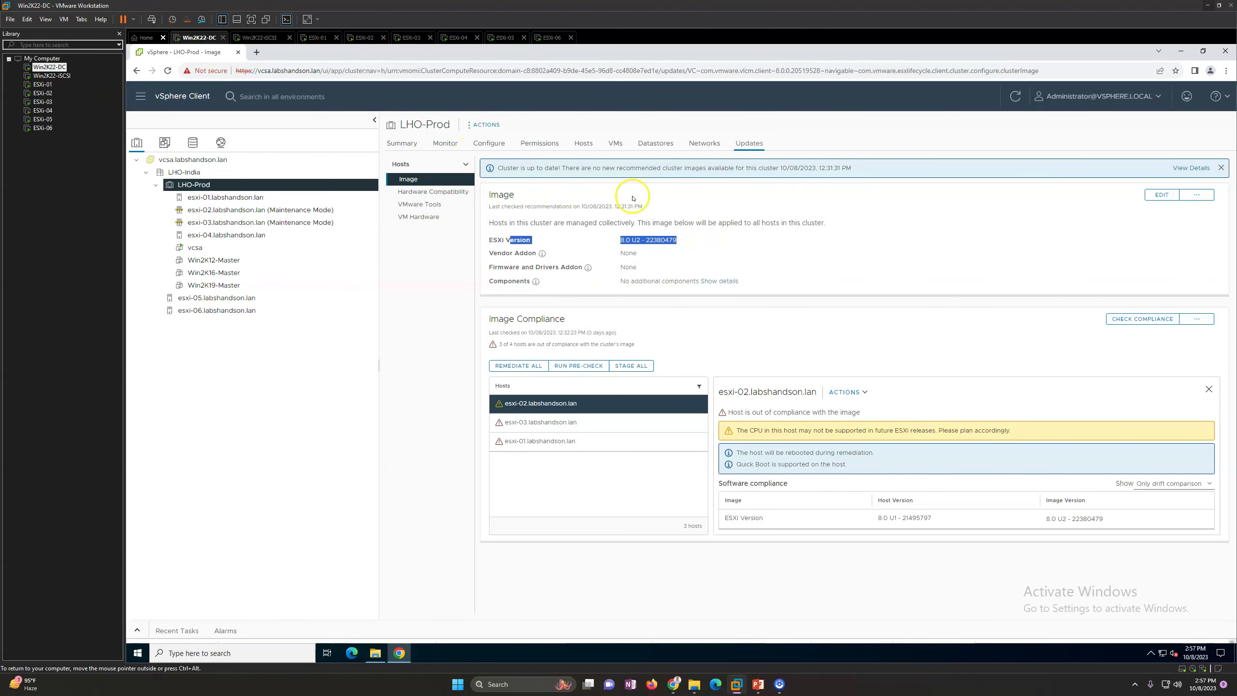
Step: Resume editing the saved image draft, view the selectable ESXi versions, and cancel the edit
click(1161, 195)
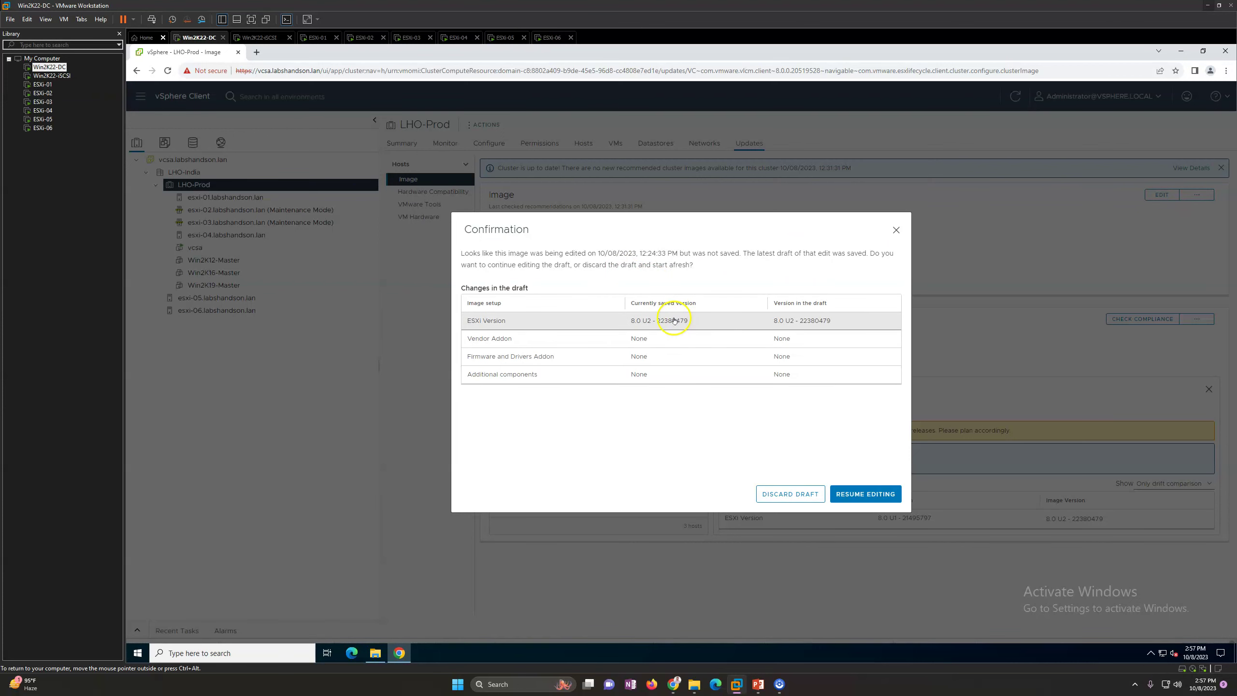
click(861, 494)
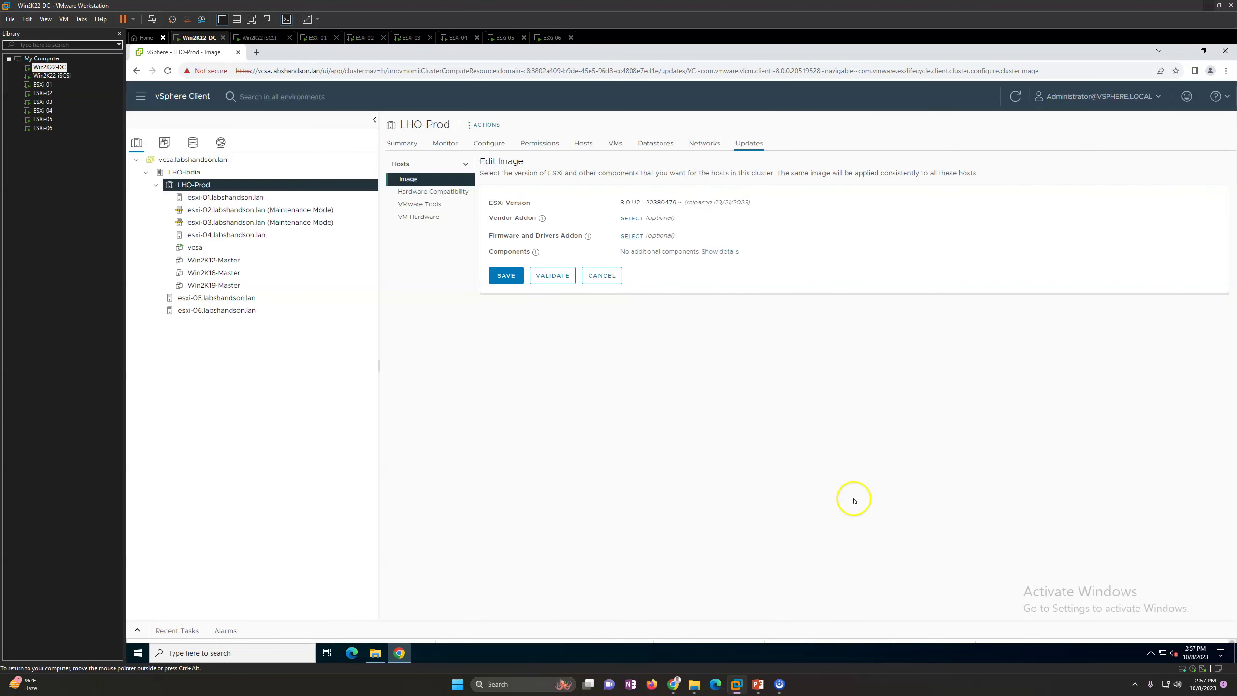
click(650, 204)
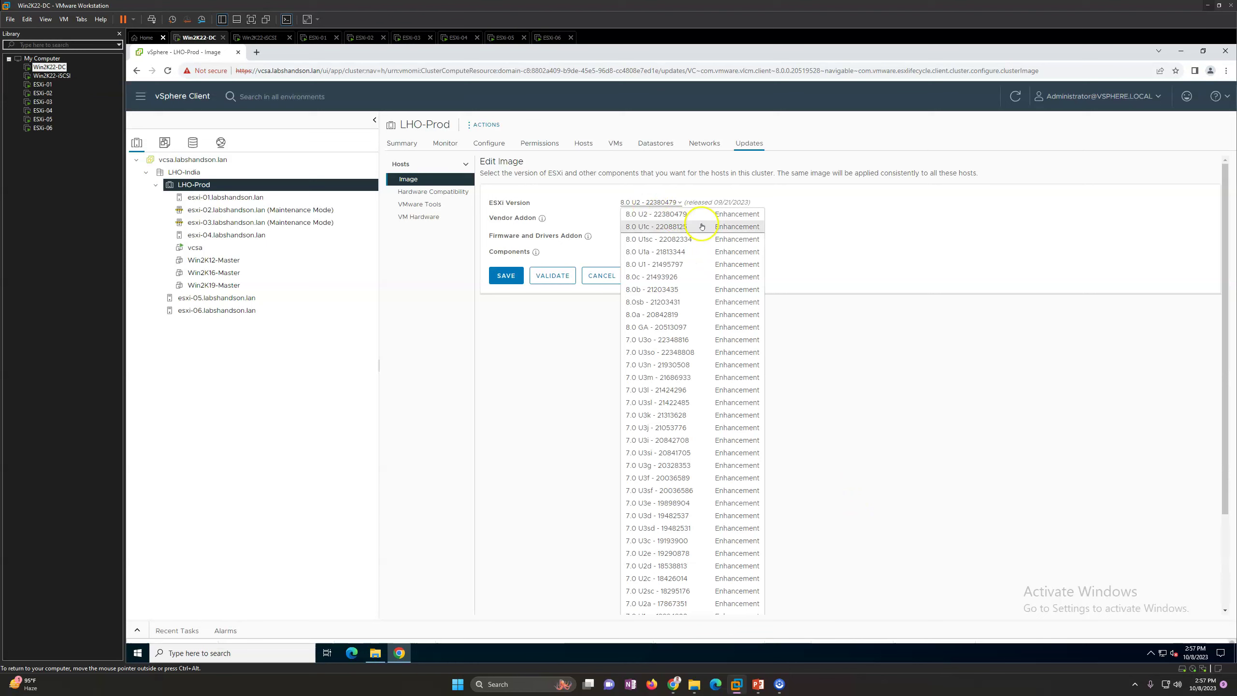
click(669, 220)
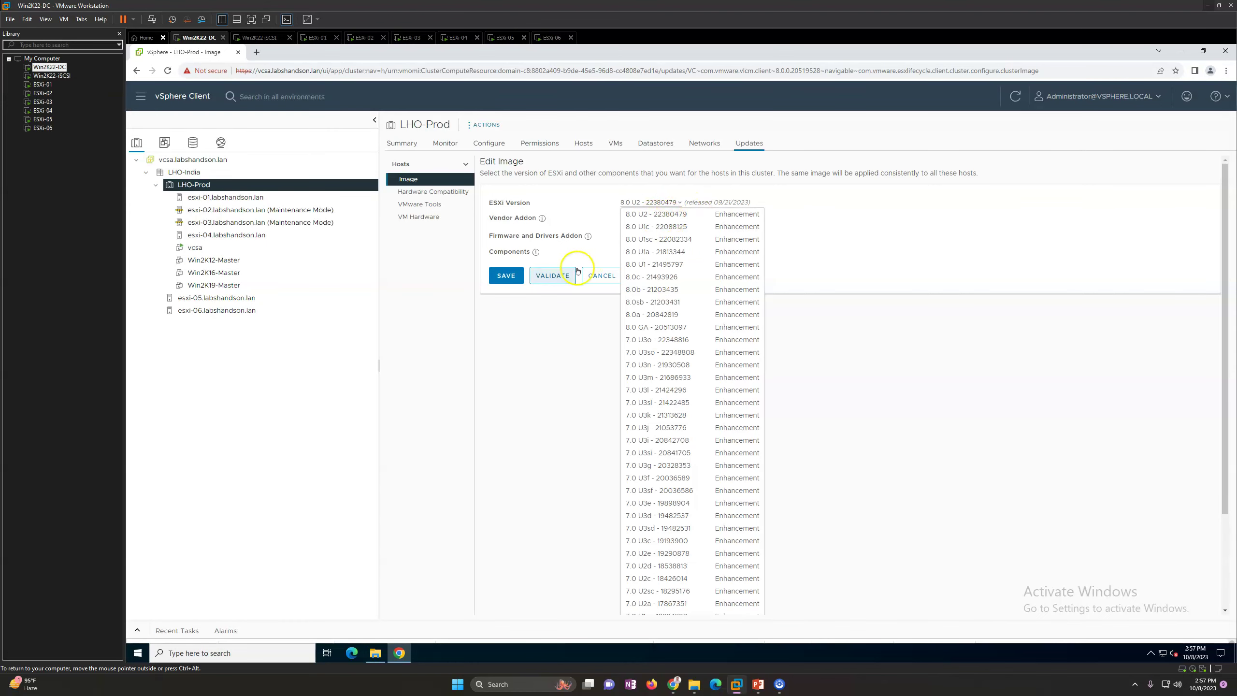
click(596, 276)
Step: Examine the cluster image's ESXi version and vendor addon, and the image compliance summary for the hosts
drag(618, 241, 680, 241)
click(743, 249)
drag(511, 253, 682, 259)
click(682, 258)
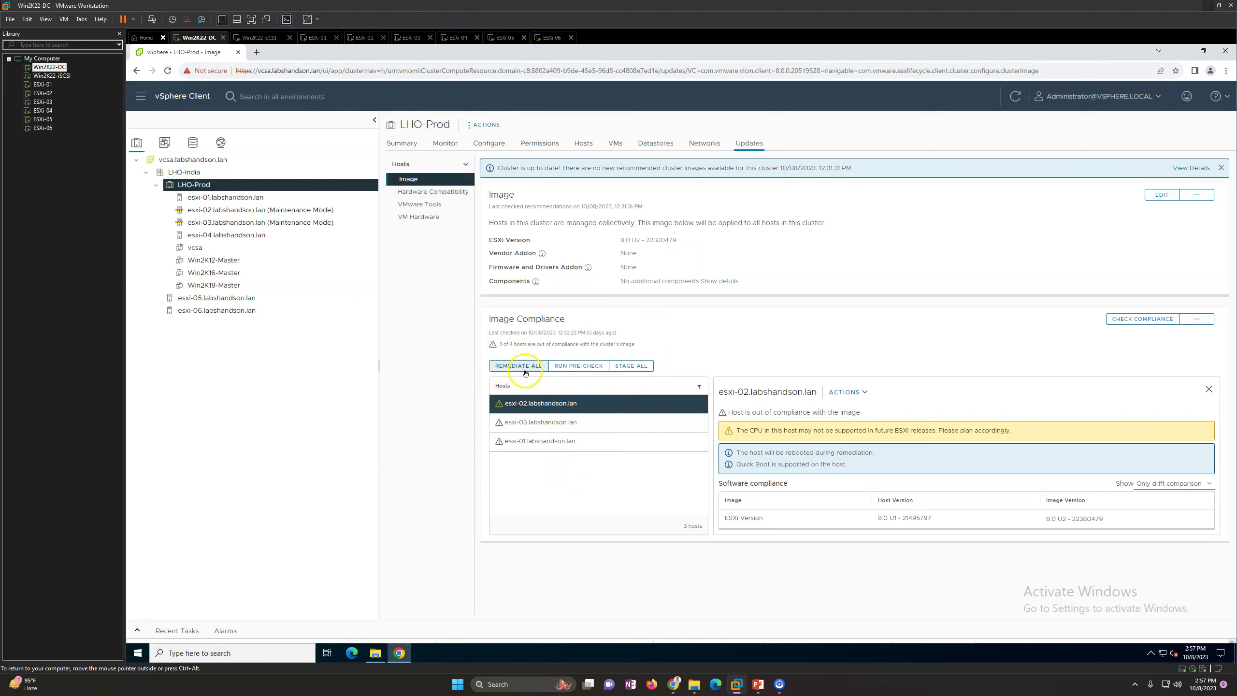
drag(507, 345, 577, 344)
click(822, 348)
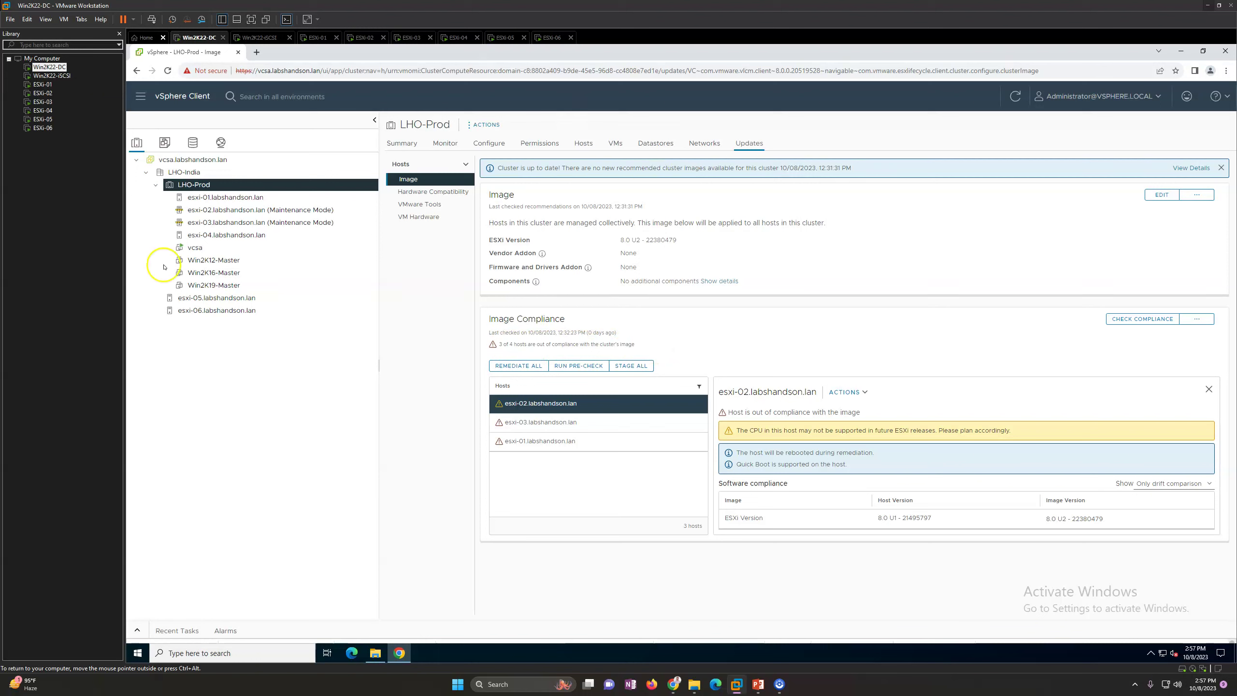
drag(491, 239, 690, 243)
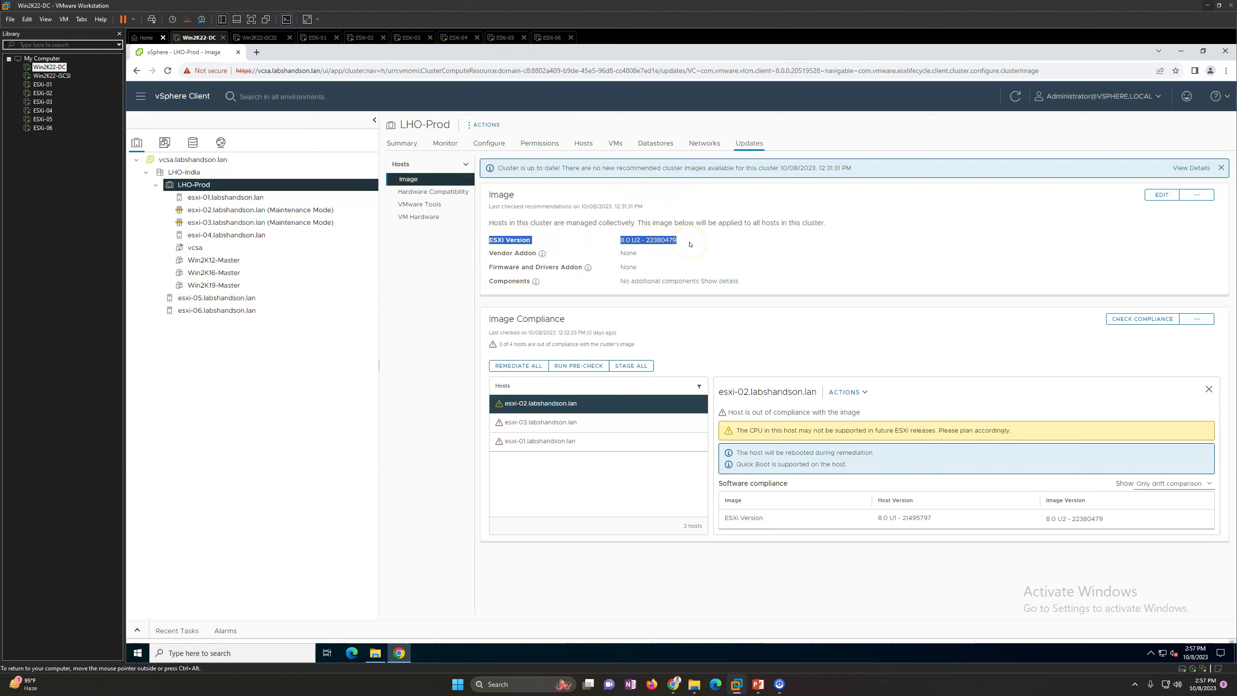
drag(722, 244, 614, 243)
click(740, 253)
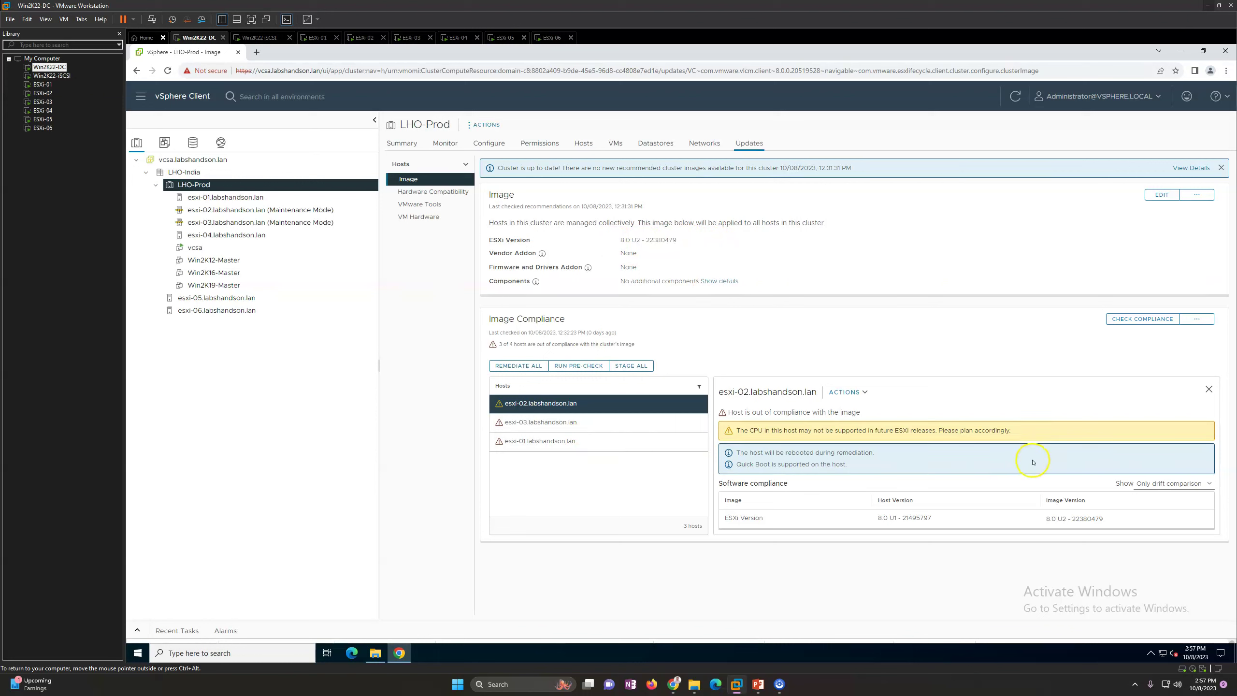
Step: Check the compliance details of the listed out-of-compliance hosts against the image's ESXi version
click(608, 421)
click(590, 436)
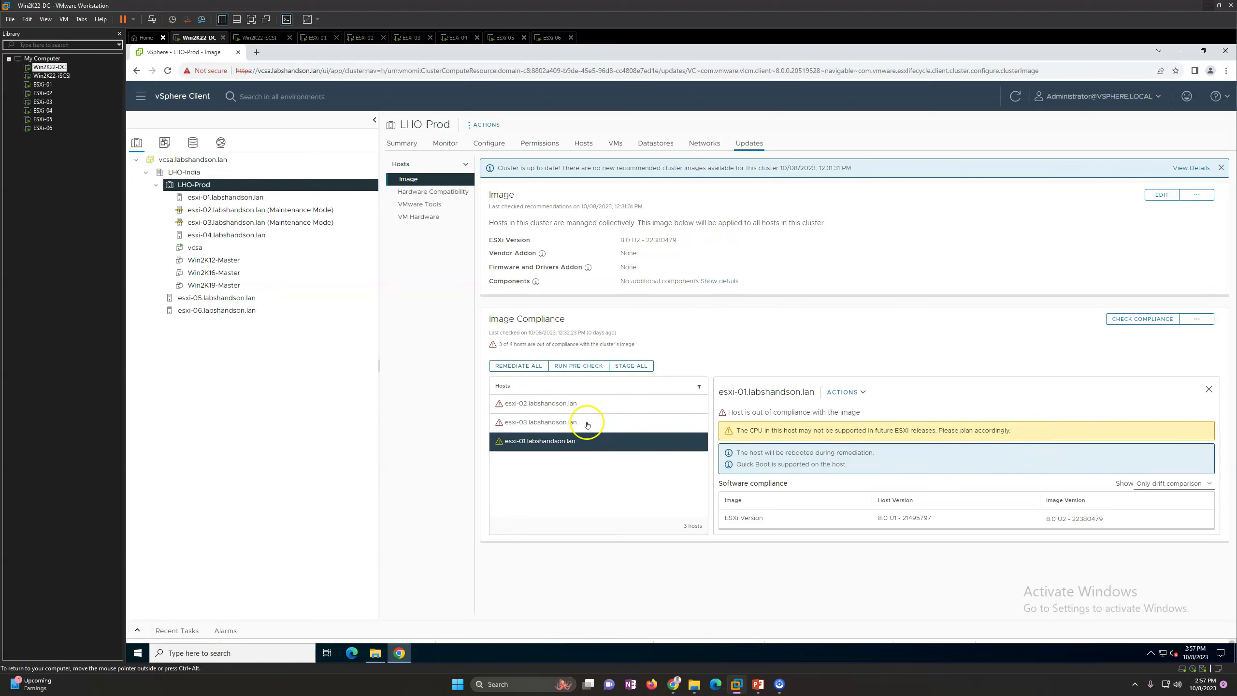
click(589, 410)
drag(619, 244, 779, 243)
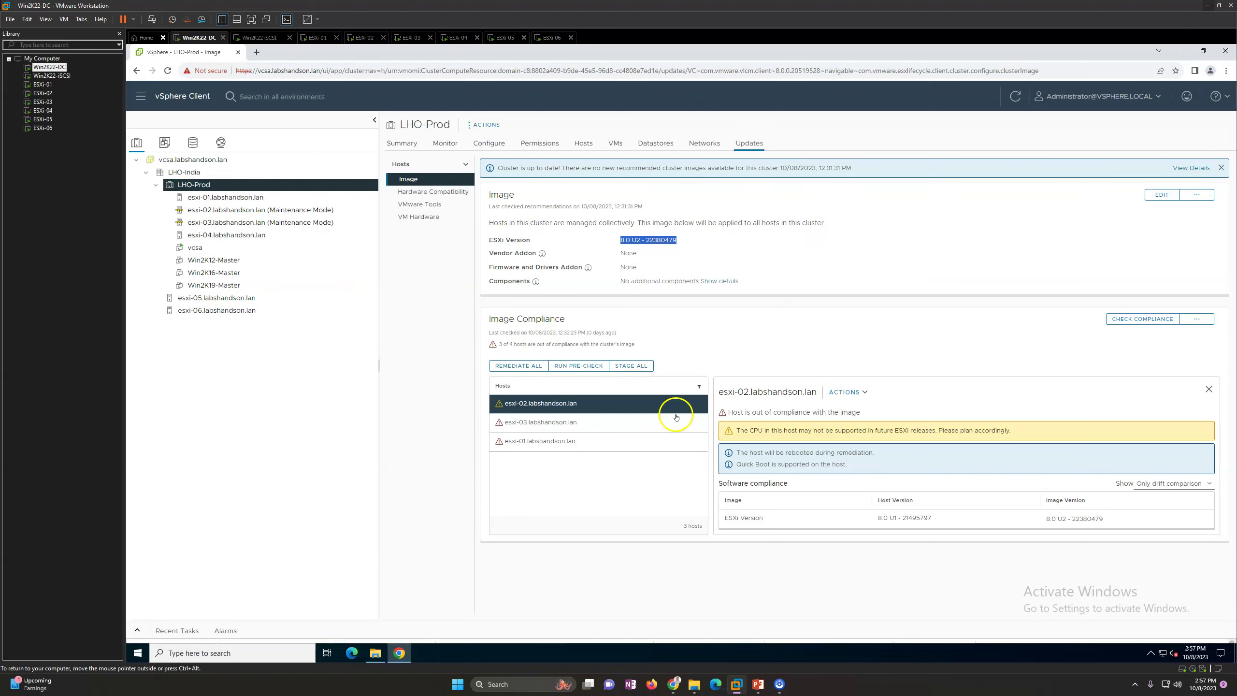
Step: Show the last remediation results for the cluster and review which host was remediated
click(1197, 319)
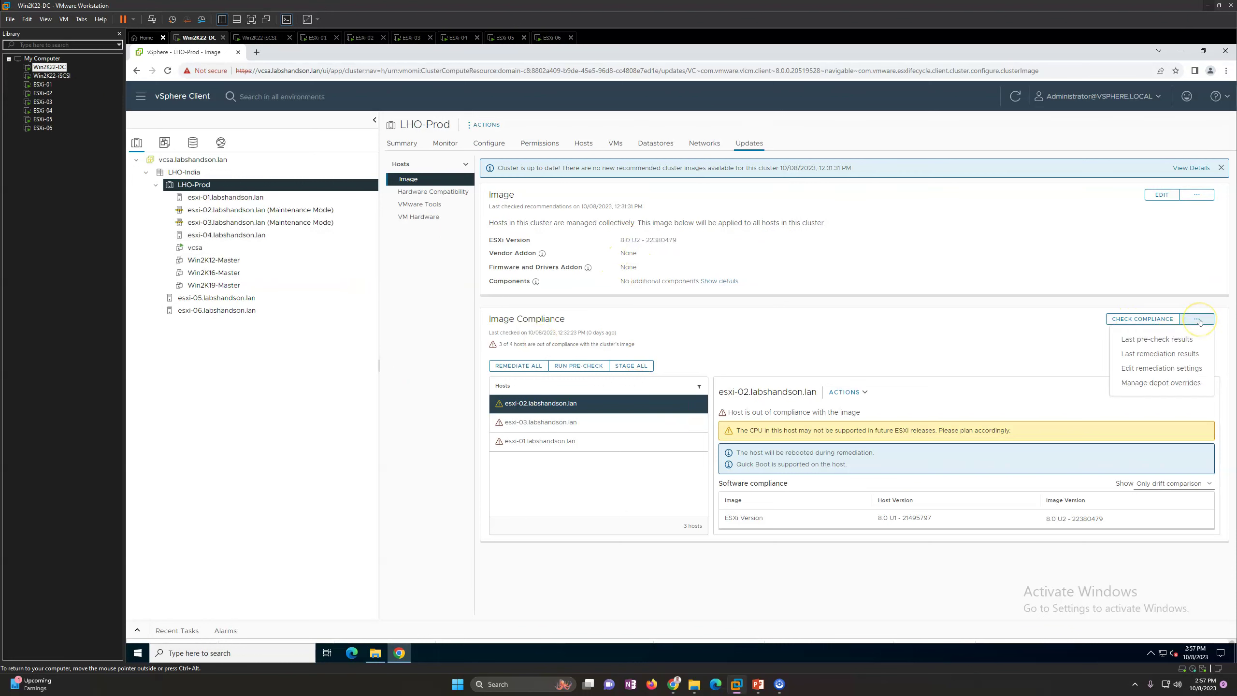
click(1157, 359)
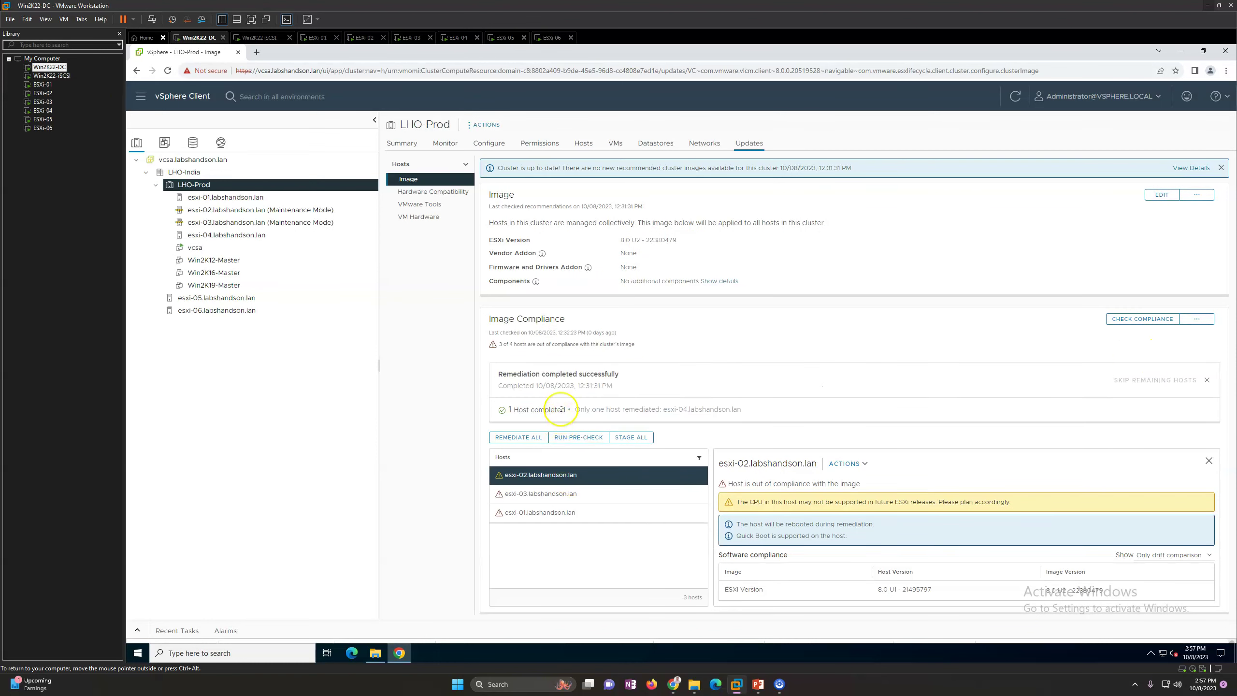
triple_click(520, 409)
click(622, 409)
drag(580, 409, 509, 409)
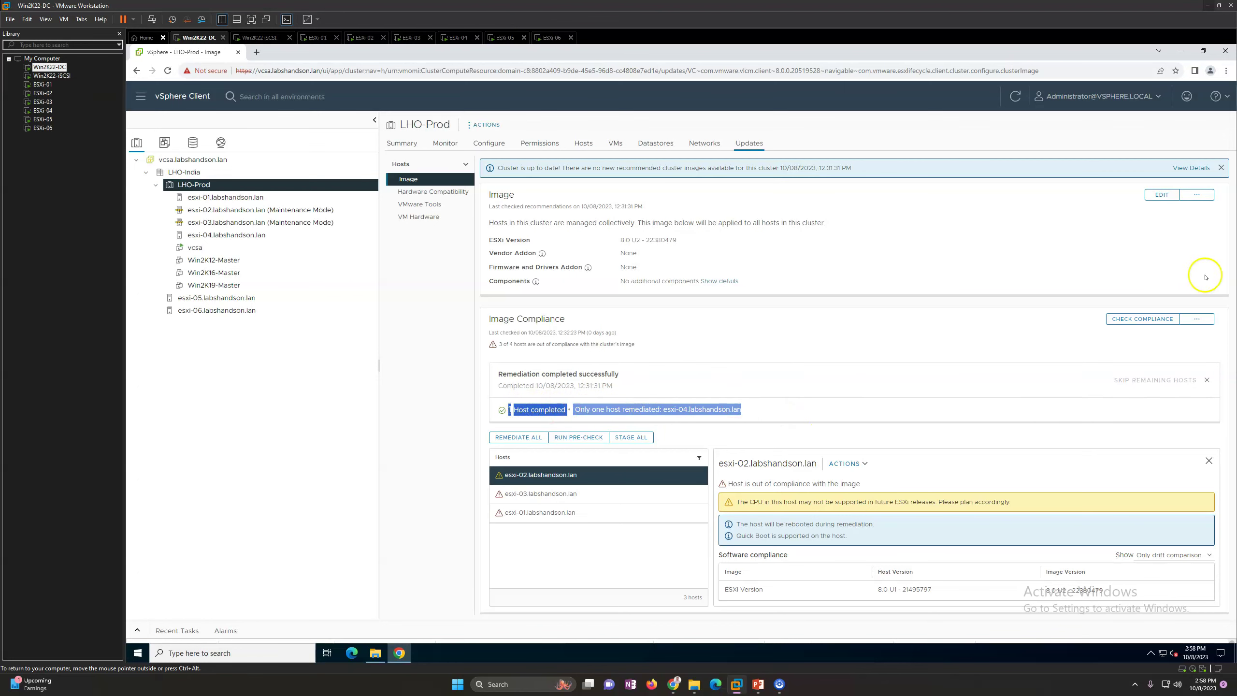
Step: Review the cluster's remediation settings and close them without saving any changes
click(1196, 319)
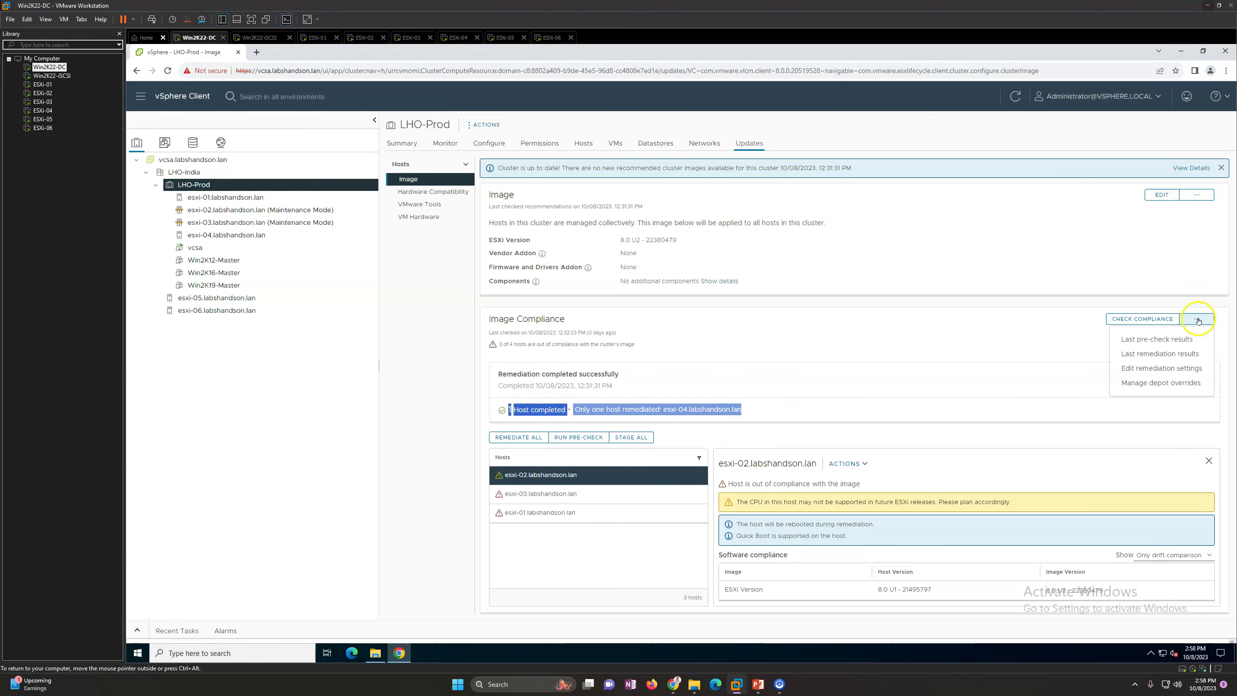
click(1163, 368)
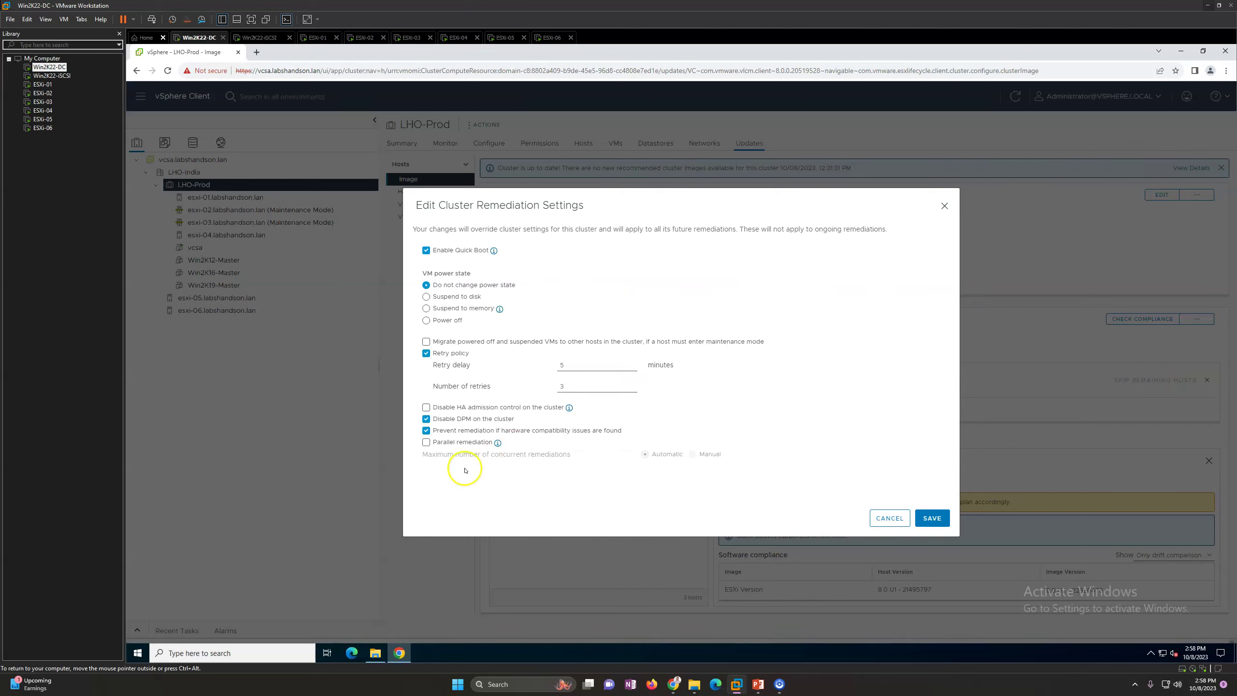
click(944, 206)
click(1194, 320)
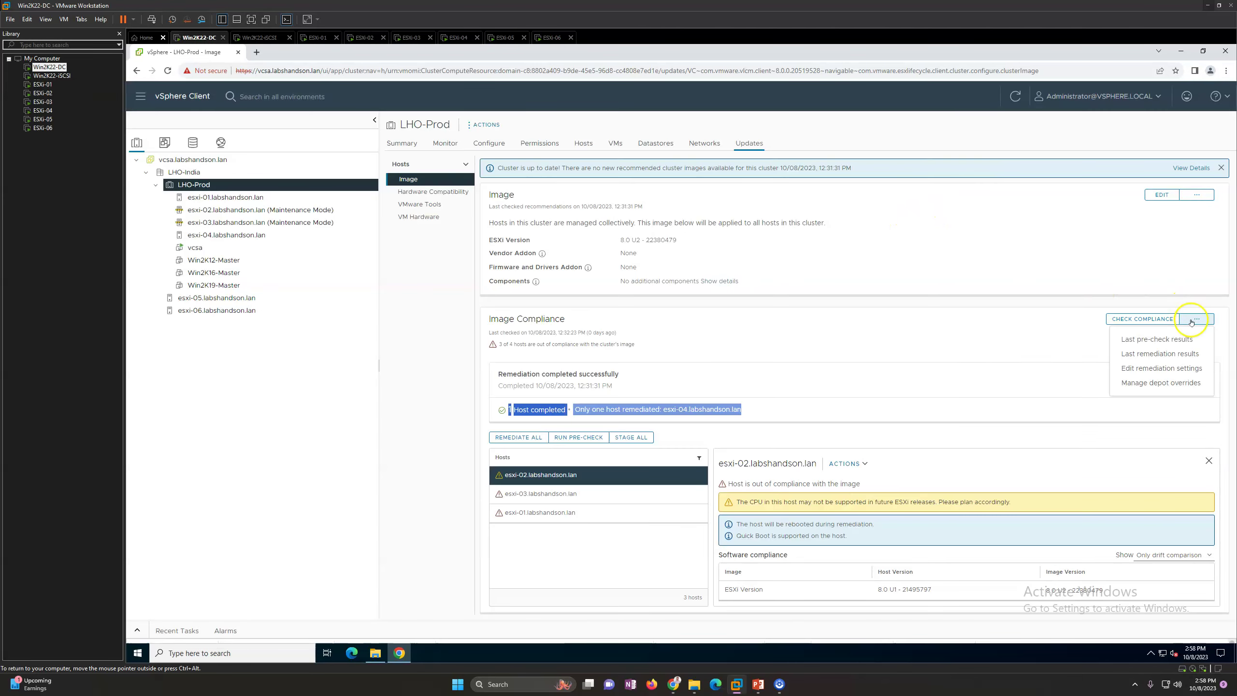
click(1148, 369)
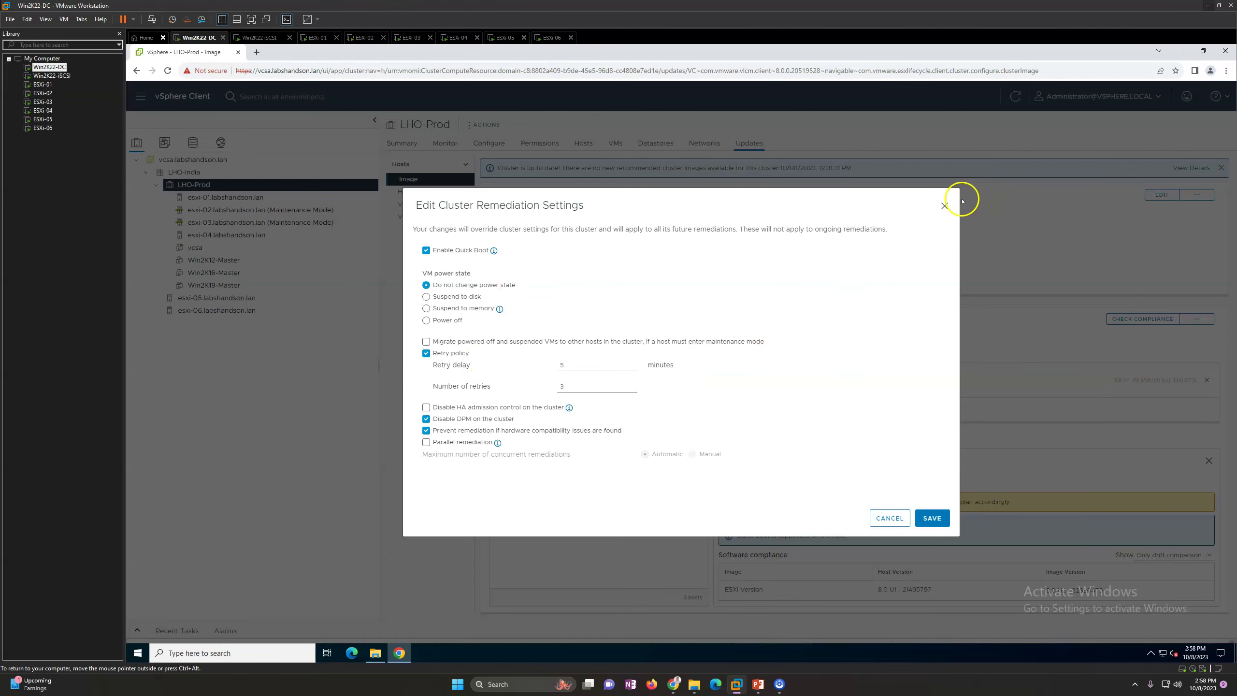
click(944, 206)
Step: Request the cluster's last pre-check results, read the returned notice and dismiss it
click(1197, 318)
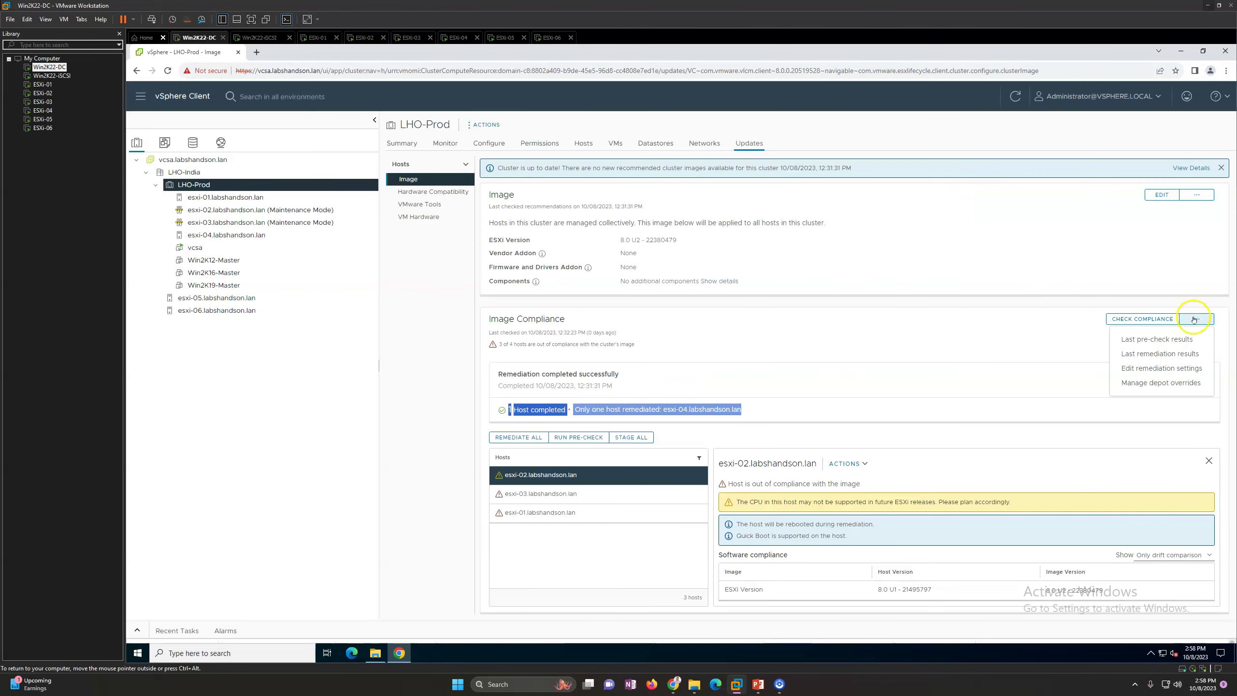
click(1155, 339)
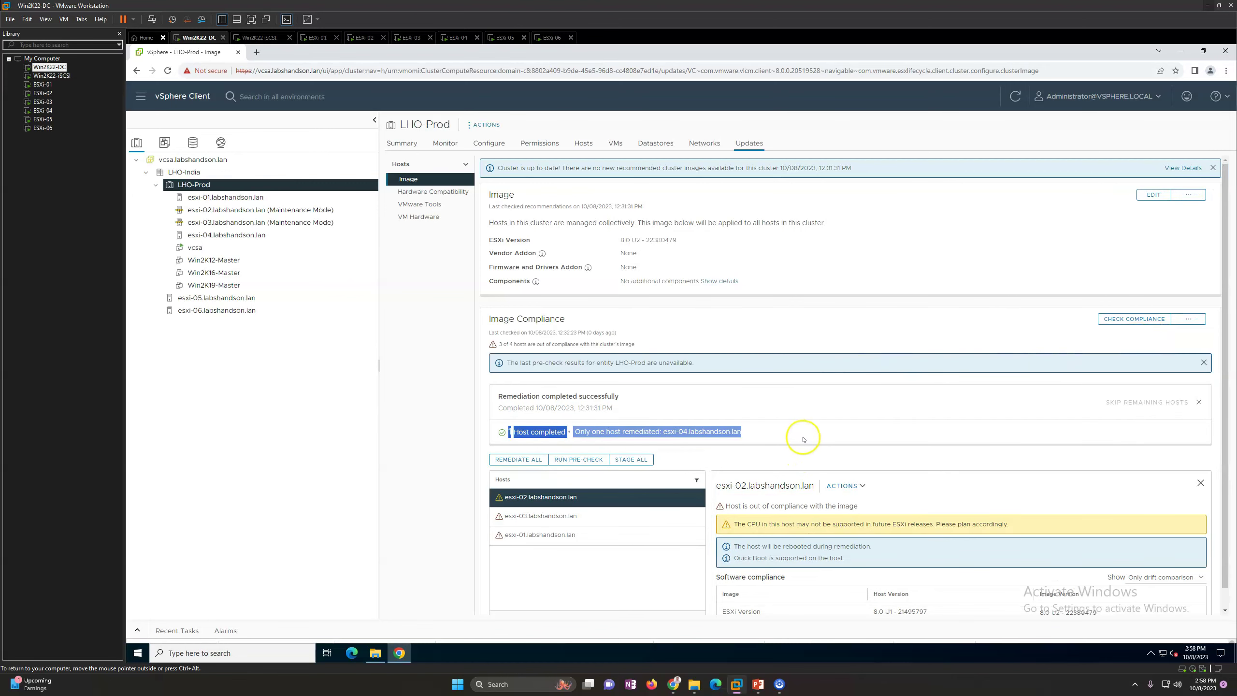
scroll(802, 441, down, 1)
drag(508, 343, 768, 343)
click(991, 343)
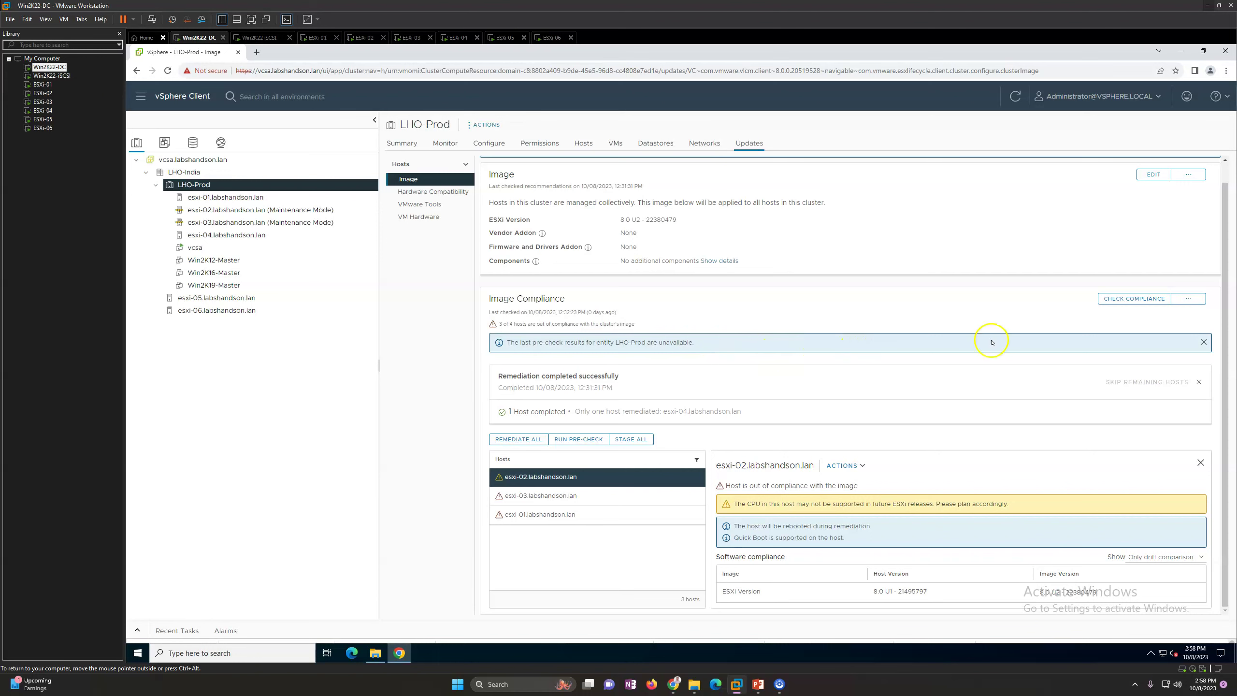
click(1188, 298)
click(948, 297)
click(1206, 342)
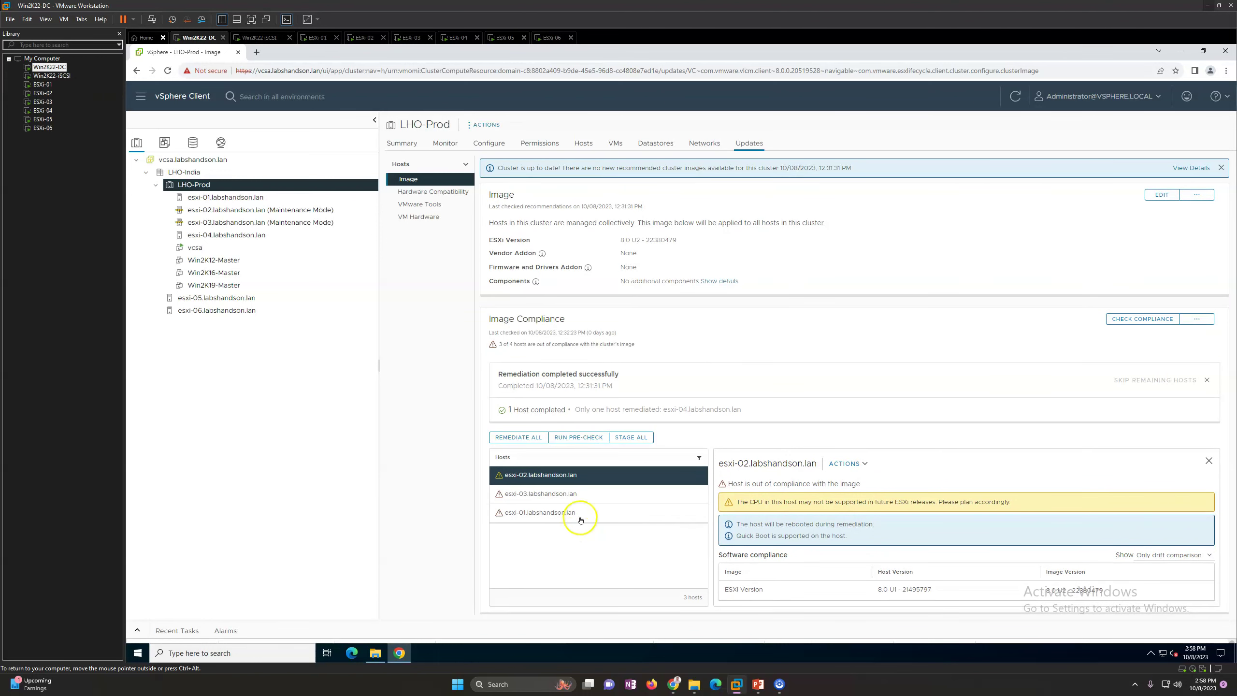
Step: View the summaries of hosts esxi-03 and esxi-02, and open the updates page of esxi-03
click(285, 224)
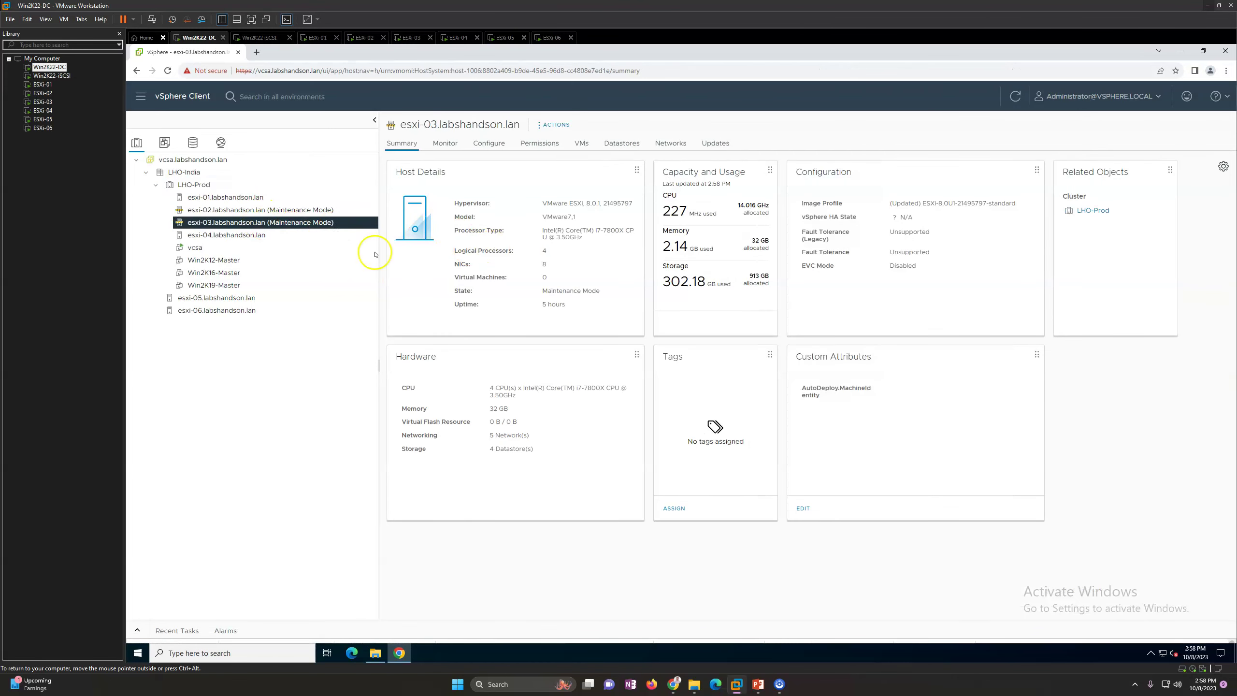
click(282, 213)
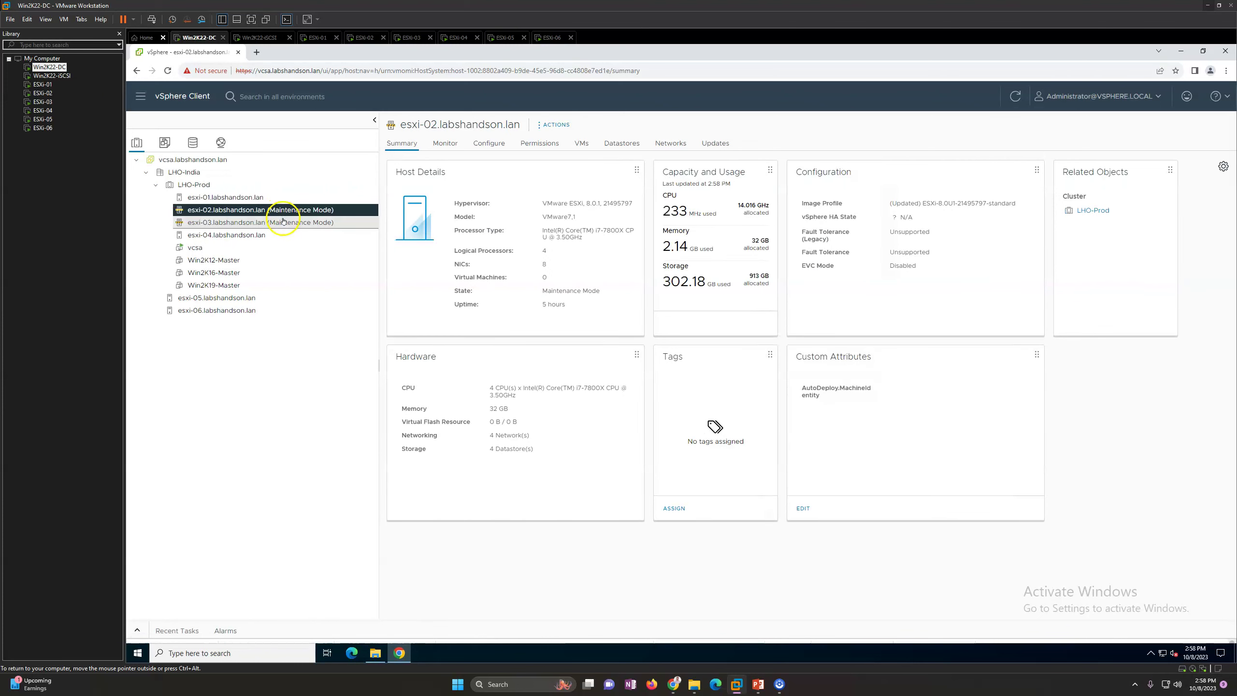
click(279, 223)
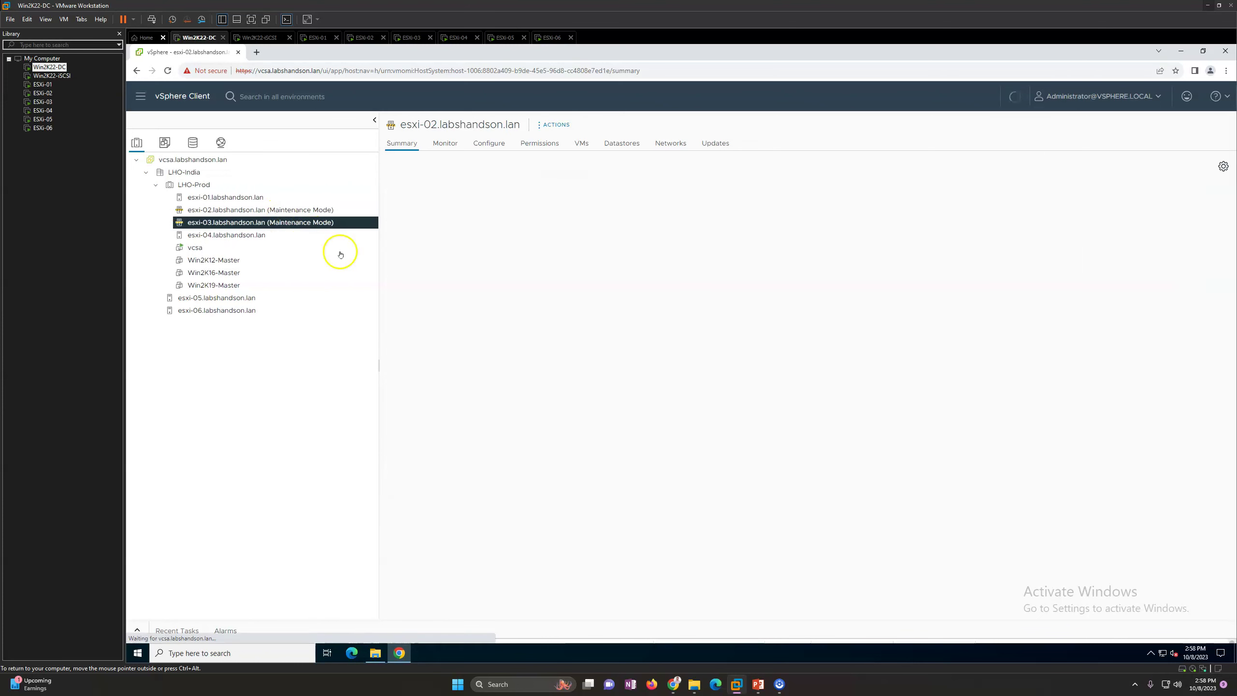
click(716, 142)
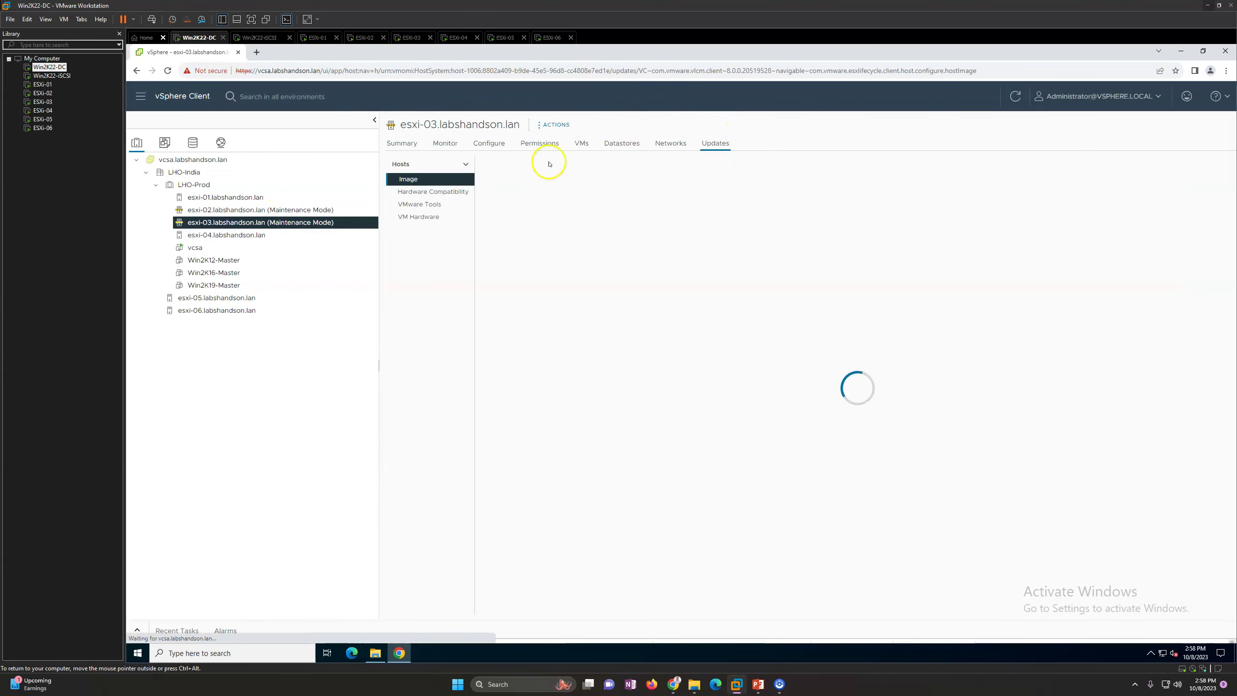
Step: Return to LHO-Prod, open the remediation impact review for all hosts, and inspect esxi-02, esxi-03 and esxi-01
click(252, 186)
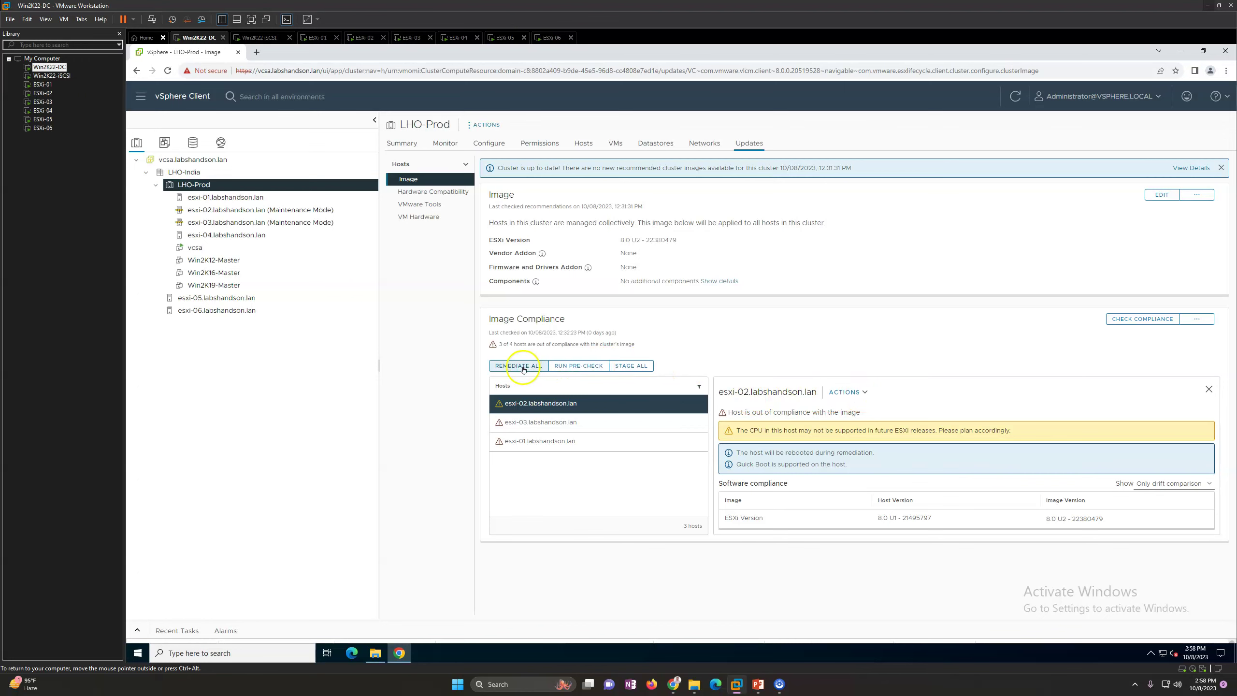
click(519, 366)
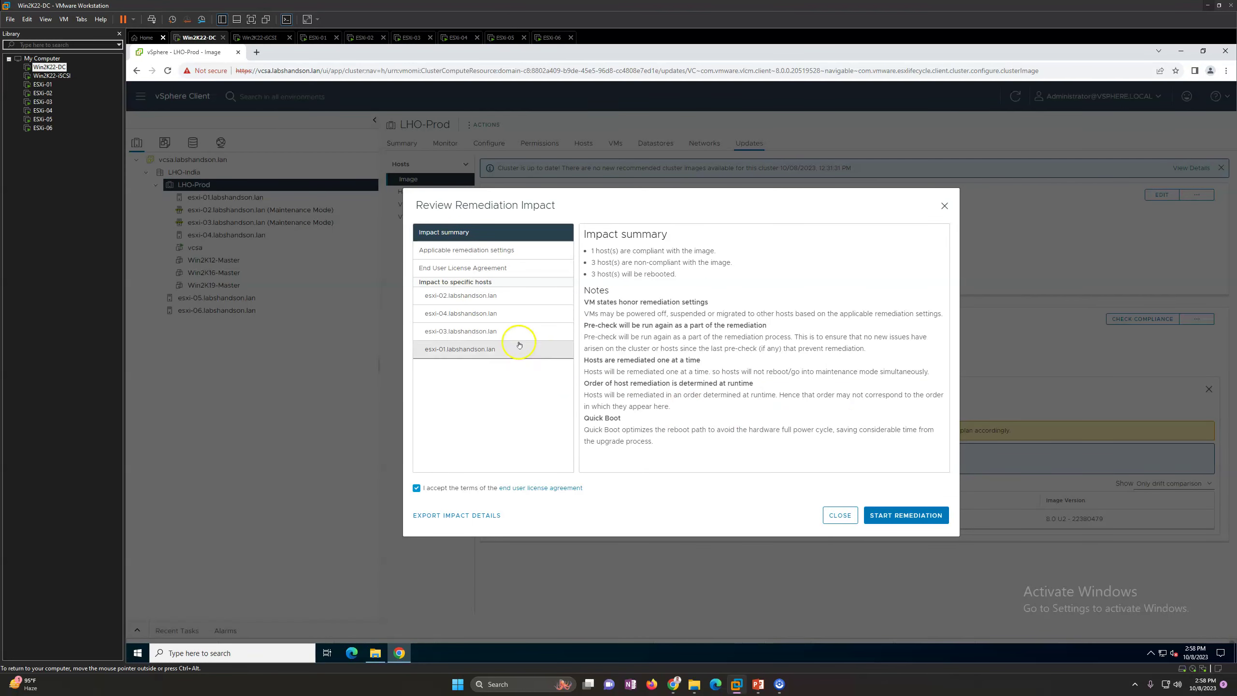
click(479, 299)
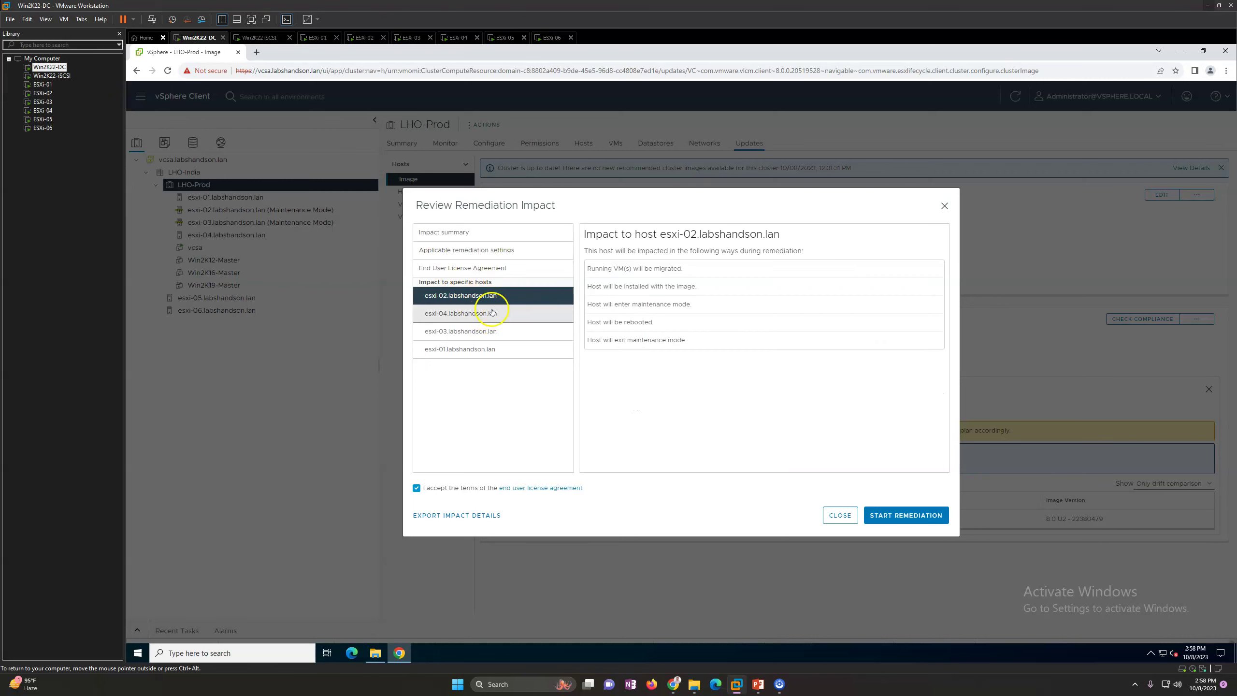
click(480, 331)
click(497, 349)
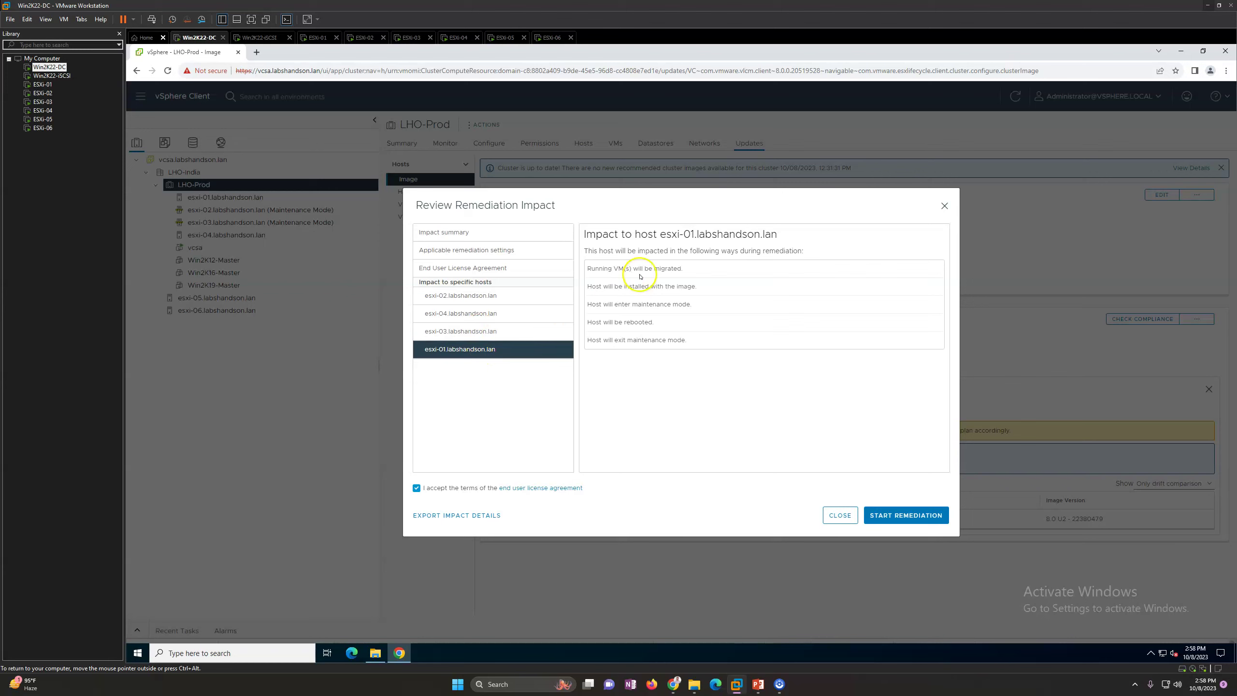
Step: Read through each listed remediation impact on host esxi-01, from VM migration to exiting maintenance mode
drag(590, 269, 682, 269)
click(725, 286)
drag(593, 288, 708, 287)
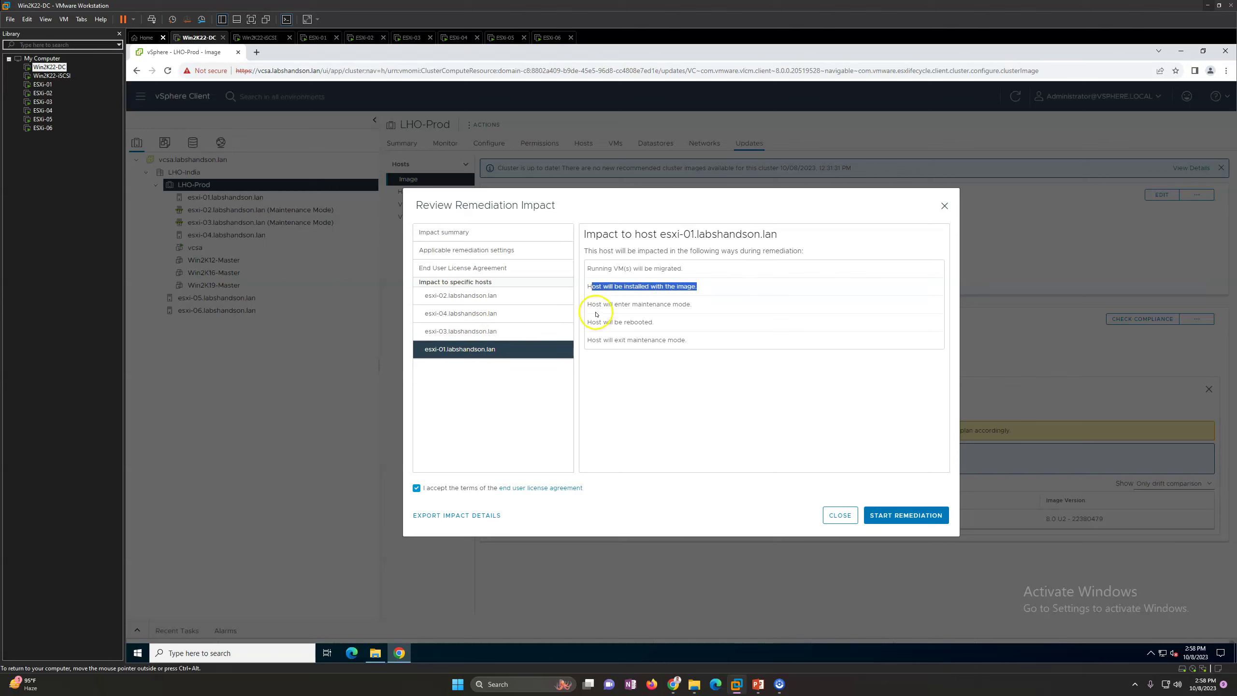
drag(596, 287, 698, 287)
drag(591, 304, 700, 305)
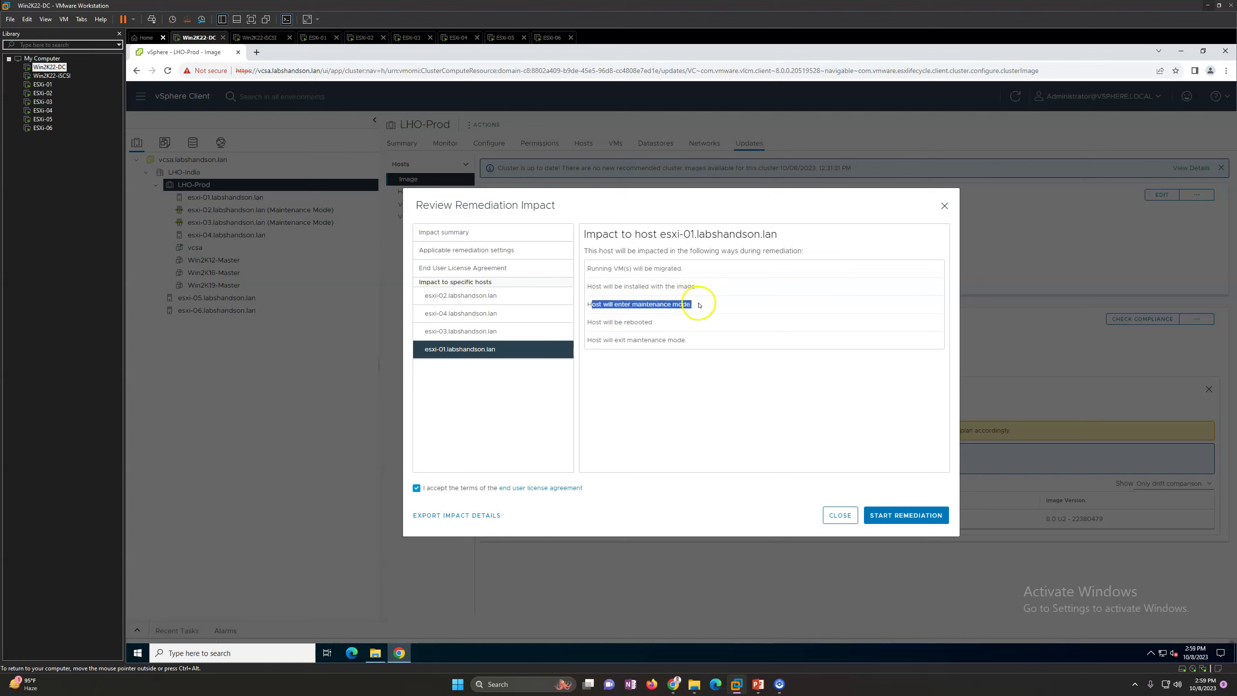
drag(593, 322, 677, 324)
drag(602, 340, 753, 340)
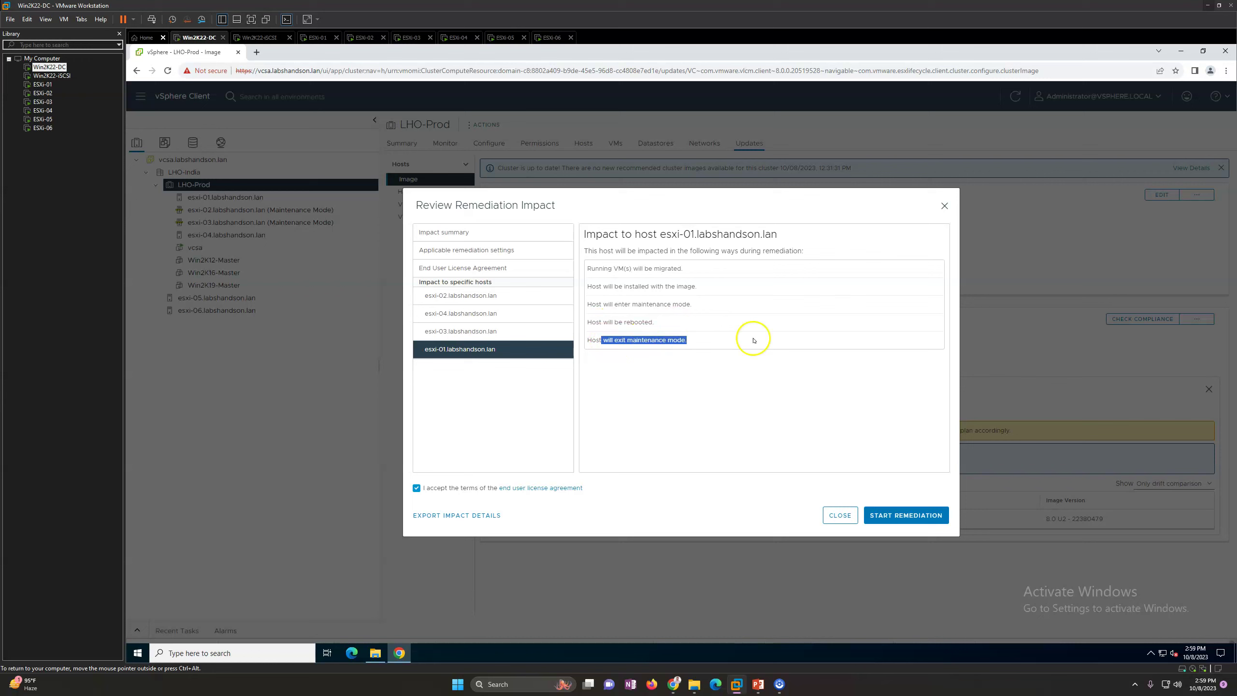
Step: Close the remediation impact review without starting it, and view the compliance details of esxi-03 and esxi-01, ending on esxi-03
click(839, 517)
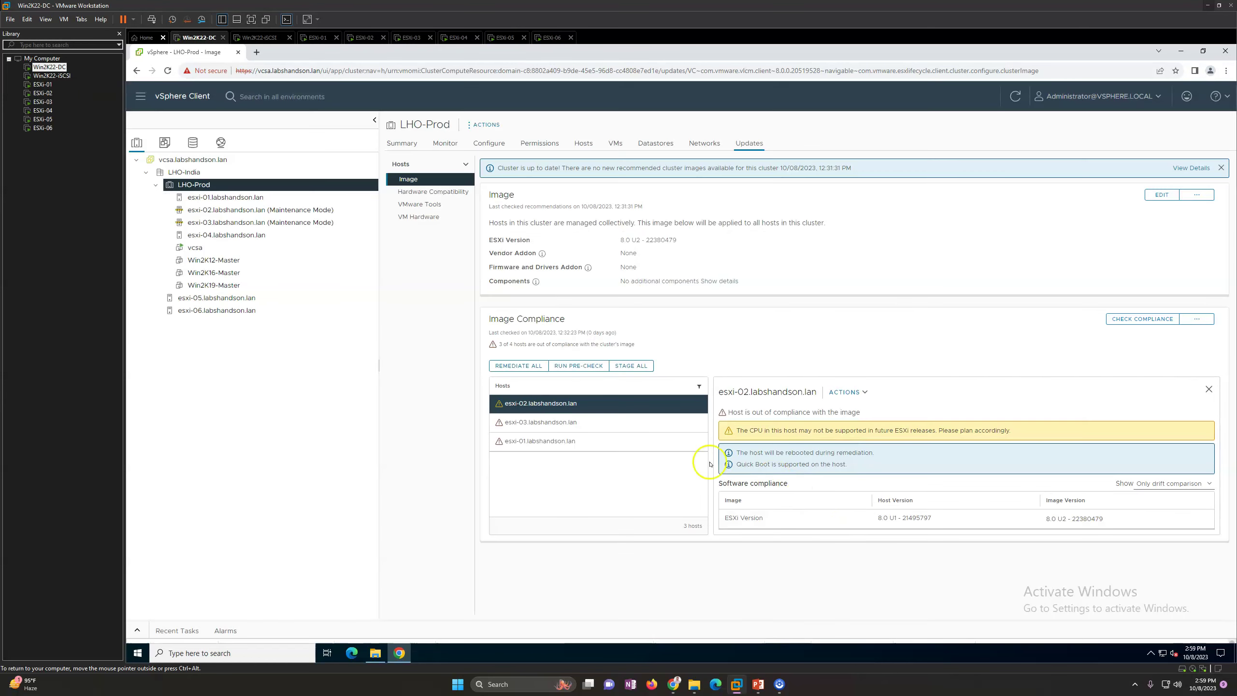
click(593, 423)
click(600, 449)
click(602, 424)
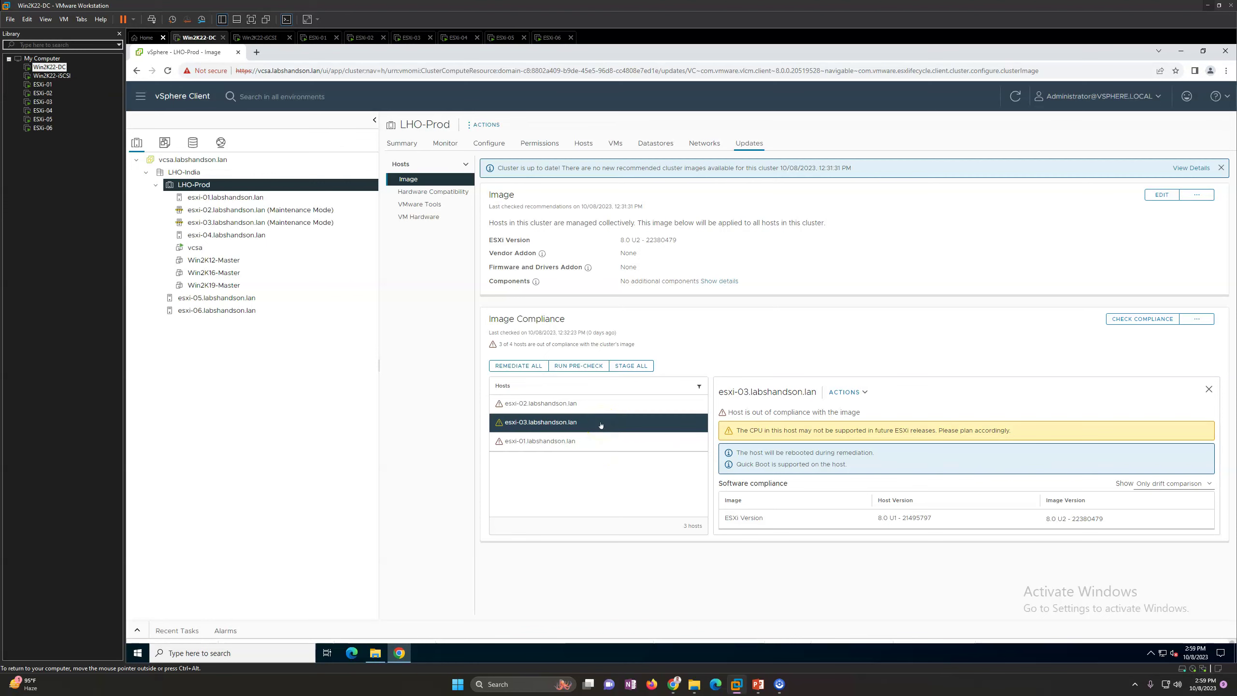
Step: Open the remediation impact review for esxi-03 alone and close it without starting remediation
click(849, 395)
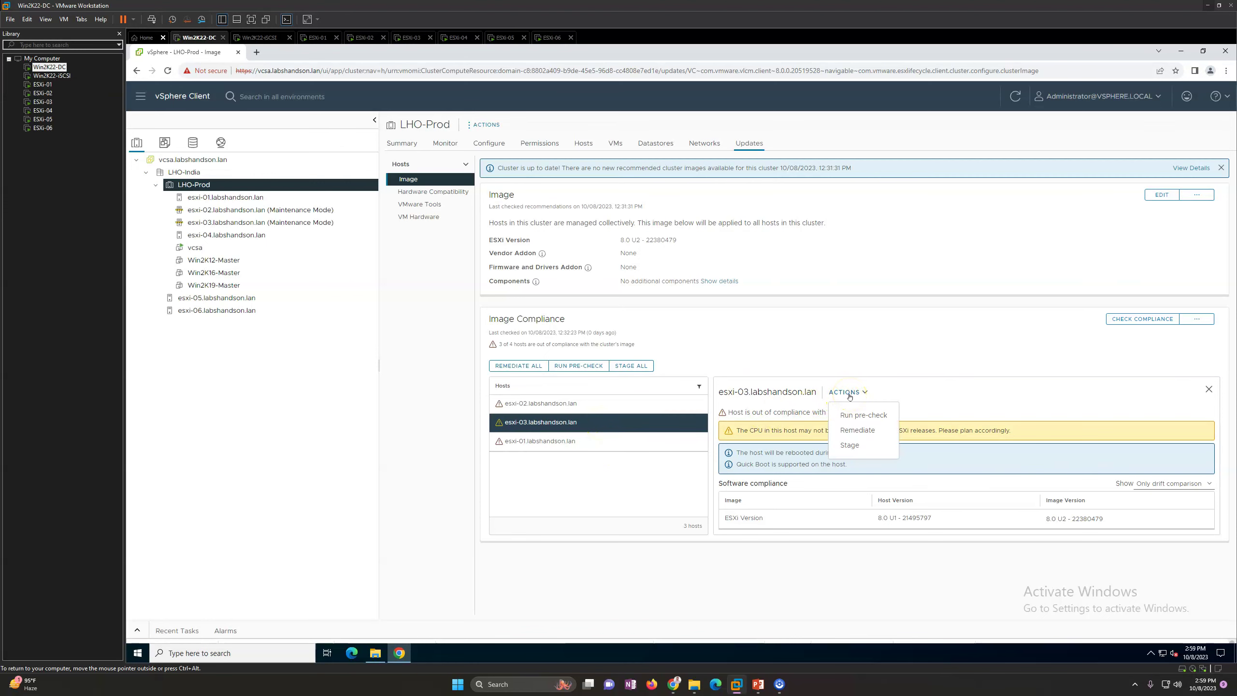
click(861, 431)
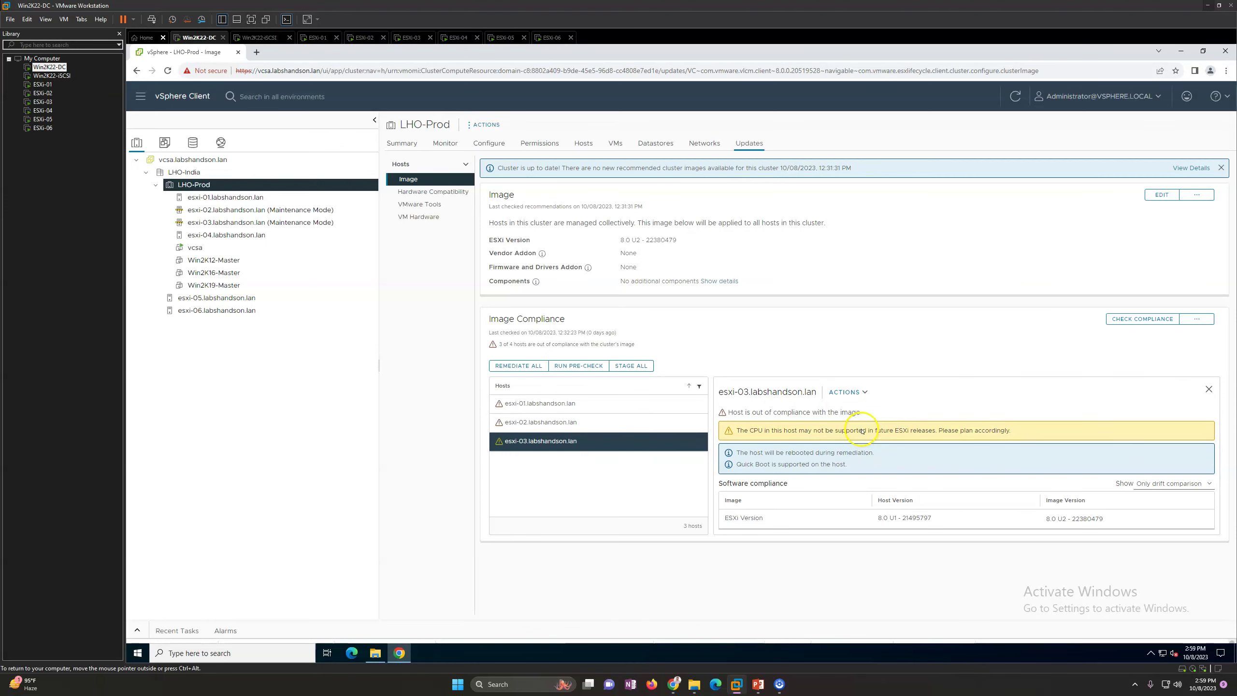
click(841, 515)
Step: Run a pre-check on host esxi-03 only, and show the recent tasks in a reduced-height pane below the compliance details
click(850, 393)
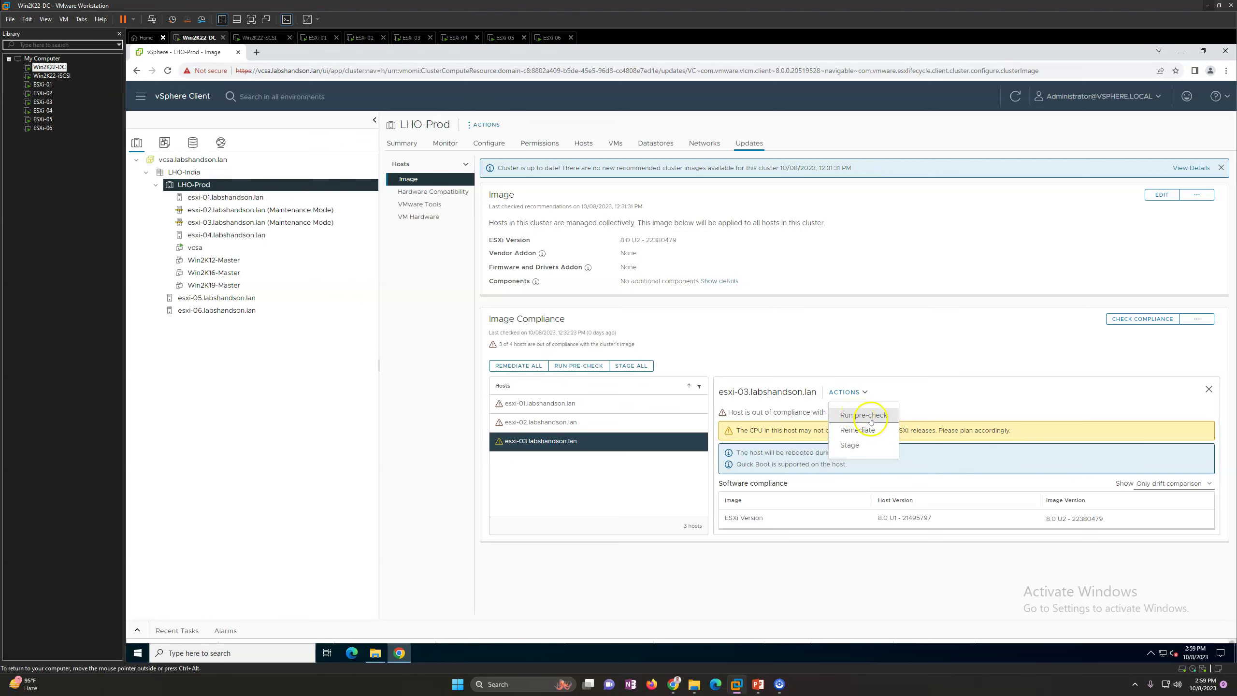
click(863, 415)
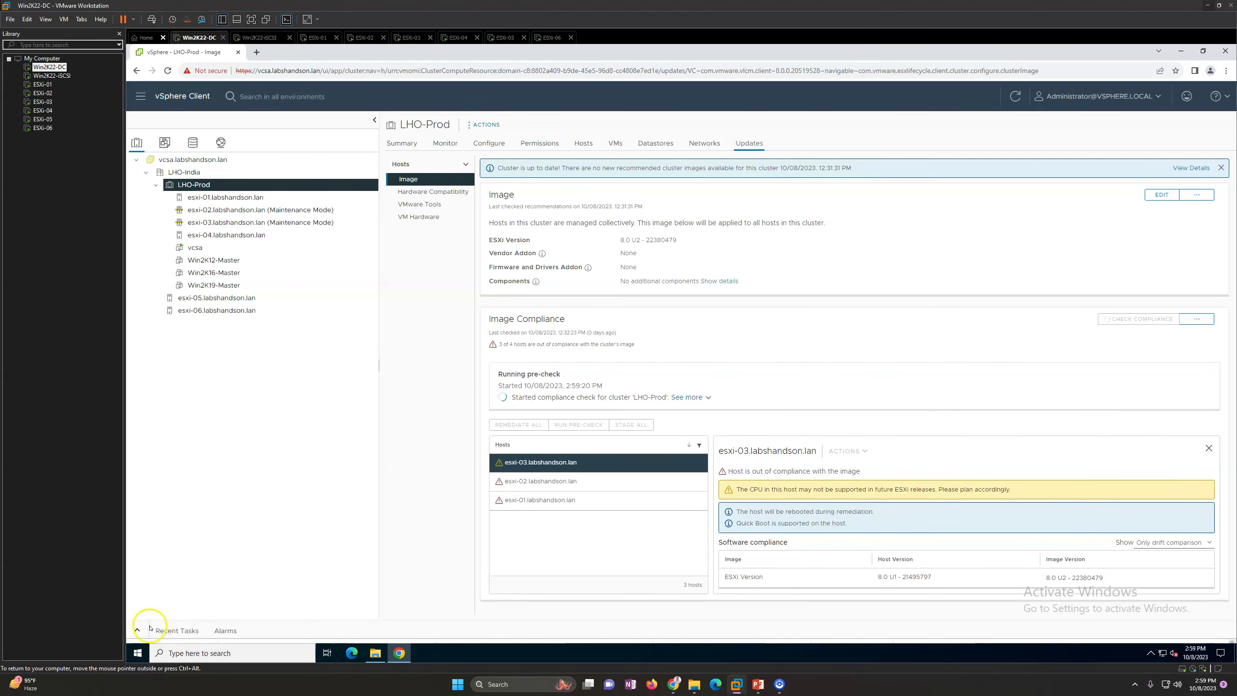
click(138, 630)
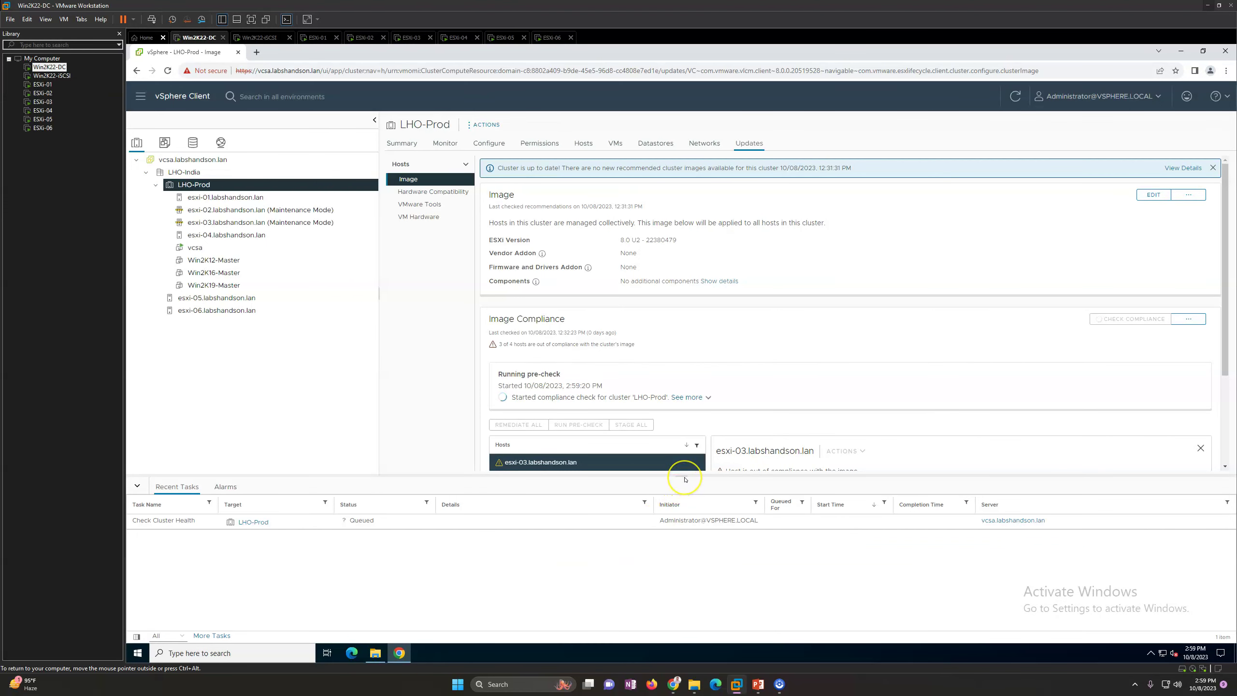
drag(681, 477, 681, 508)
scroll(877, 378, down, 2)
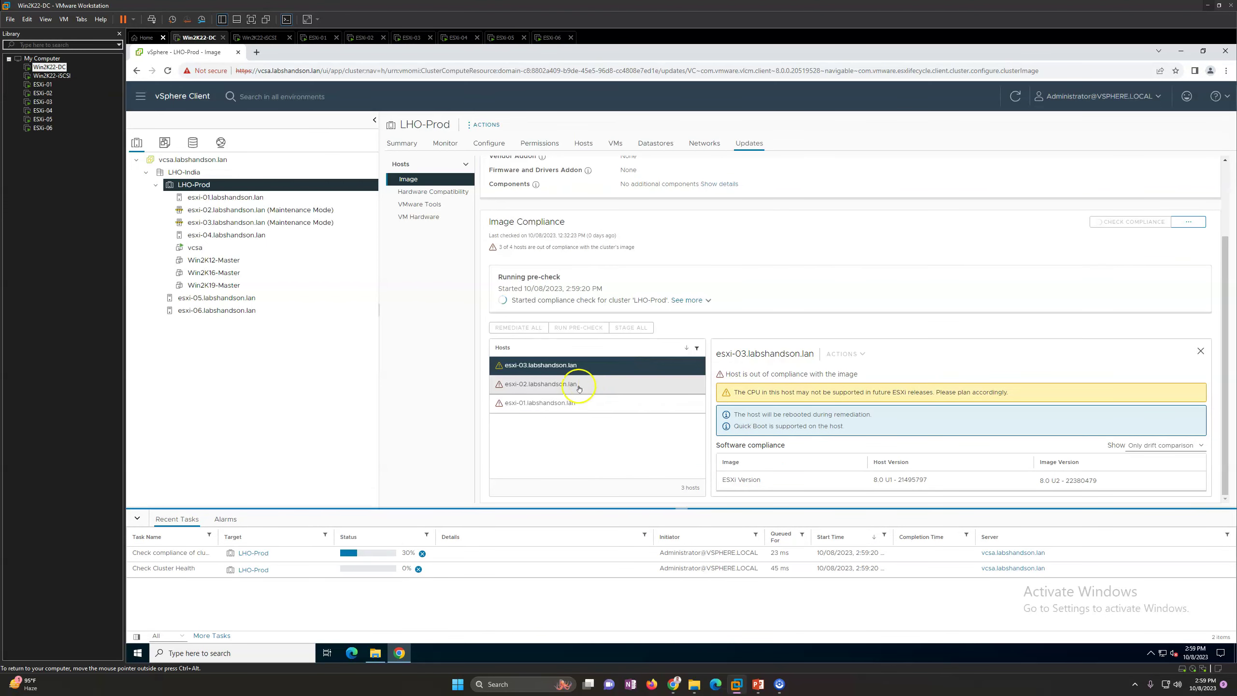
Step: Follow the pre-check's detailed progress and result while viewing the compliance details of esxi-02, esxi-01 and esxi-03
click(562, 392)
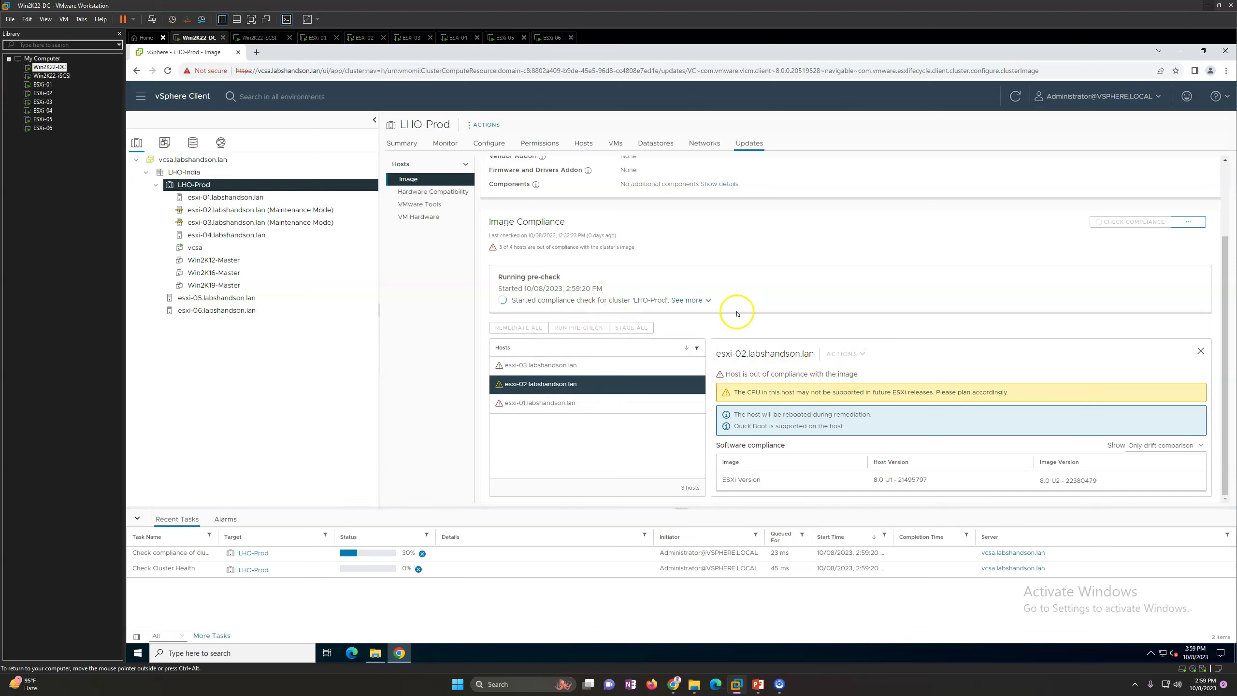
click(689, 301)
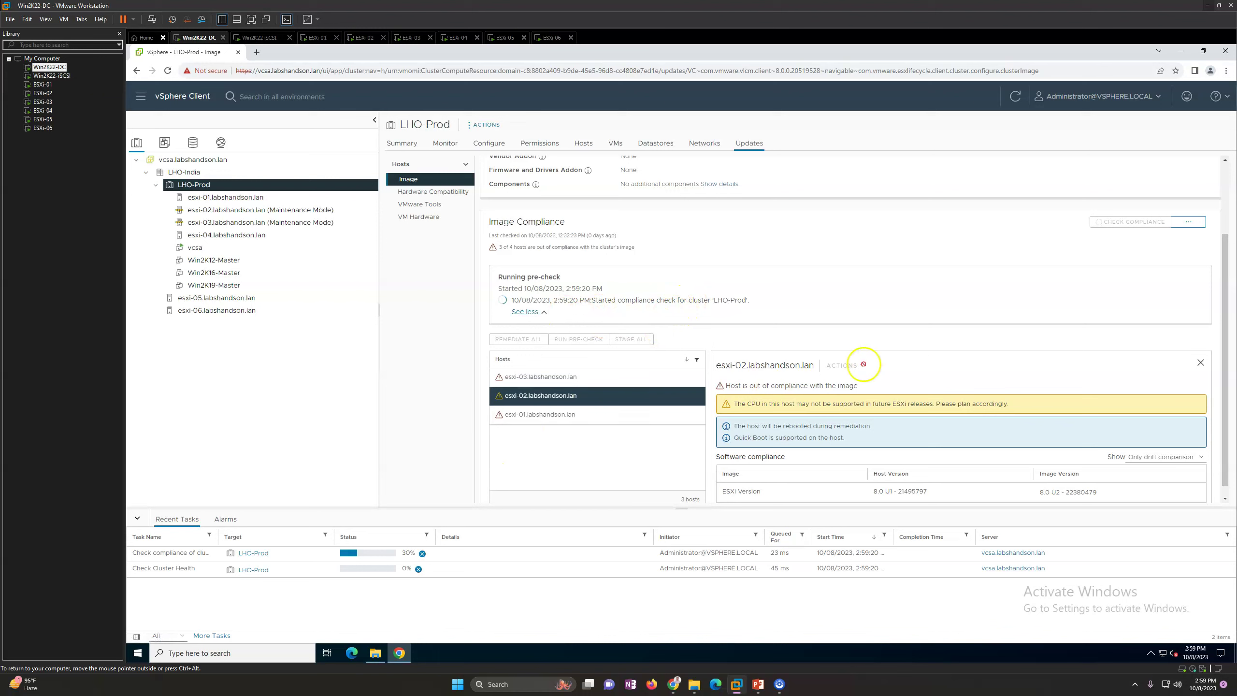
click(570, 415)
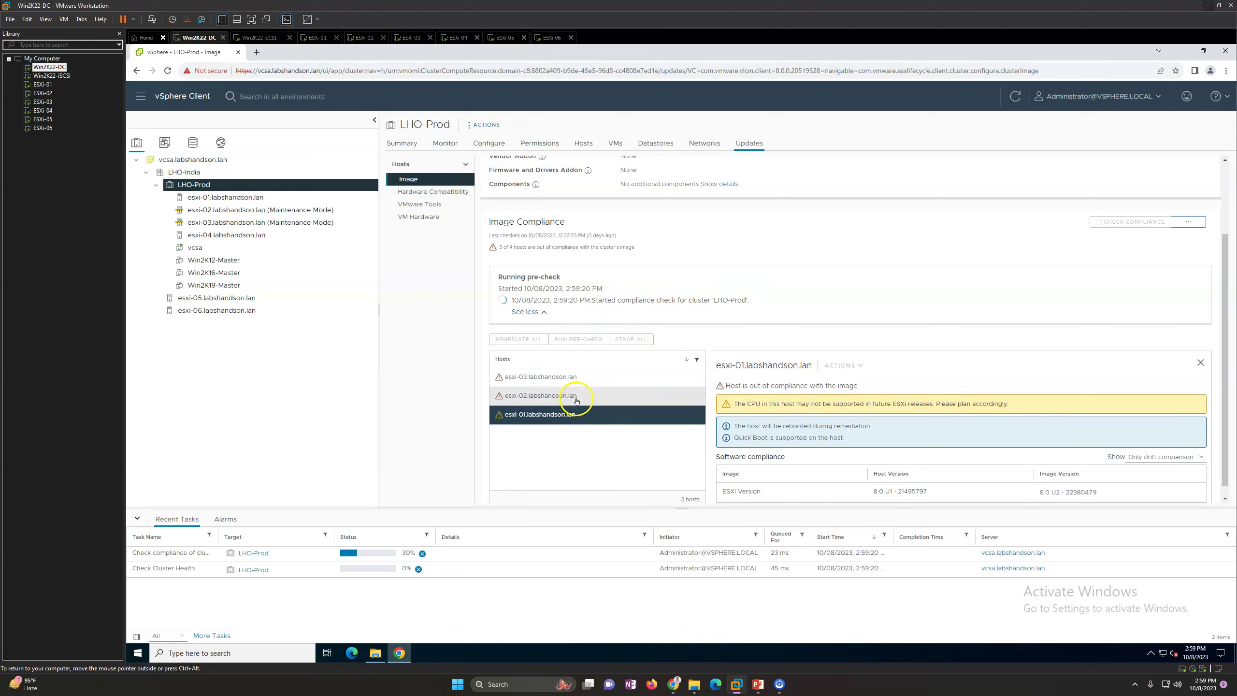
click(567, 378)
drag(591, 301, 768, 298)
click(706, 301)
click(818, 298)
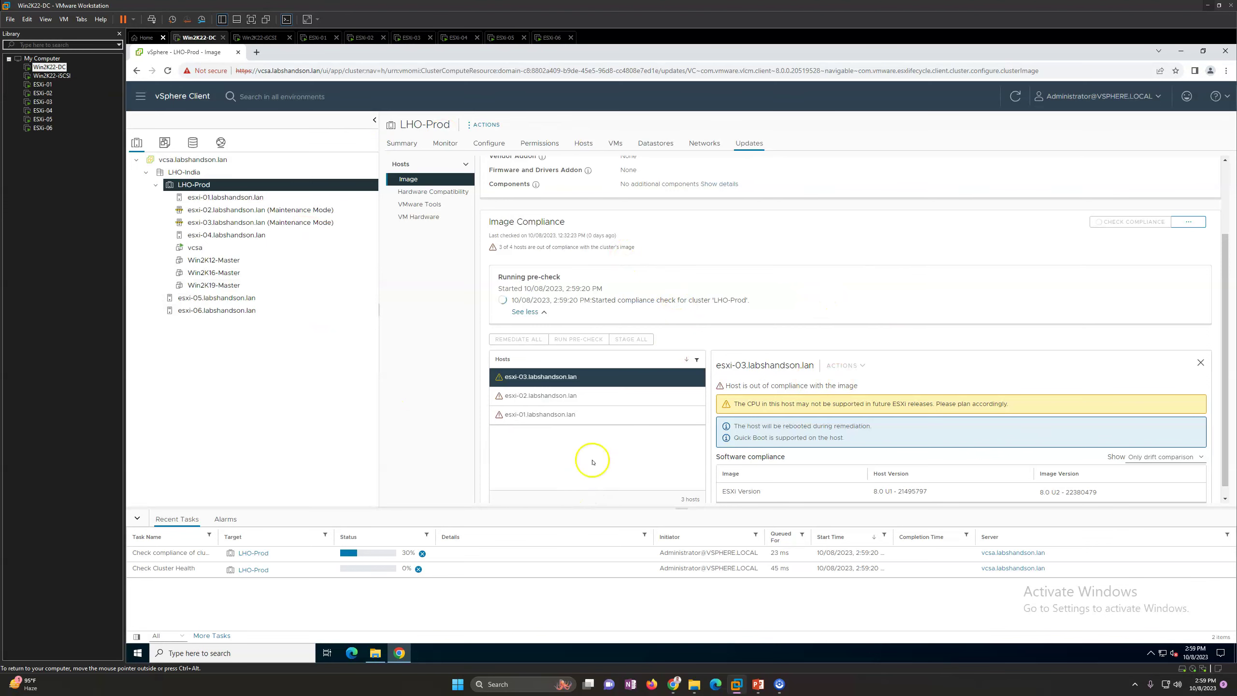
drag(218, 533, 267, 534)
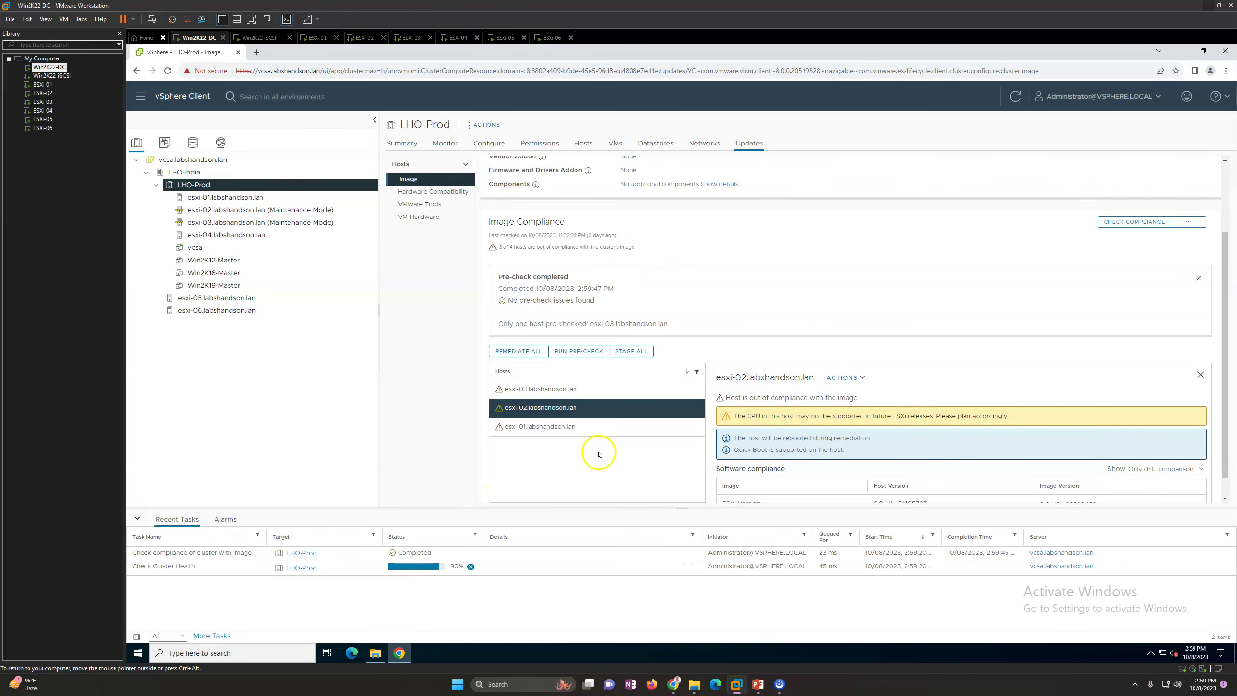
drag(512, 307, 541, 304)
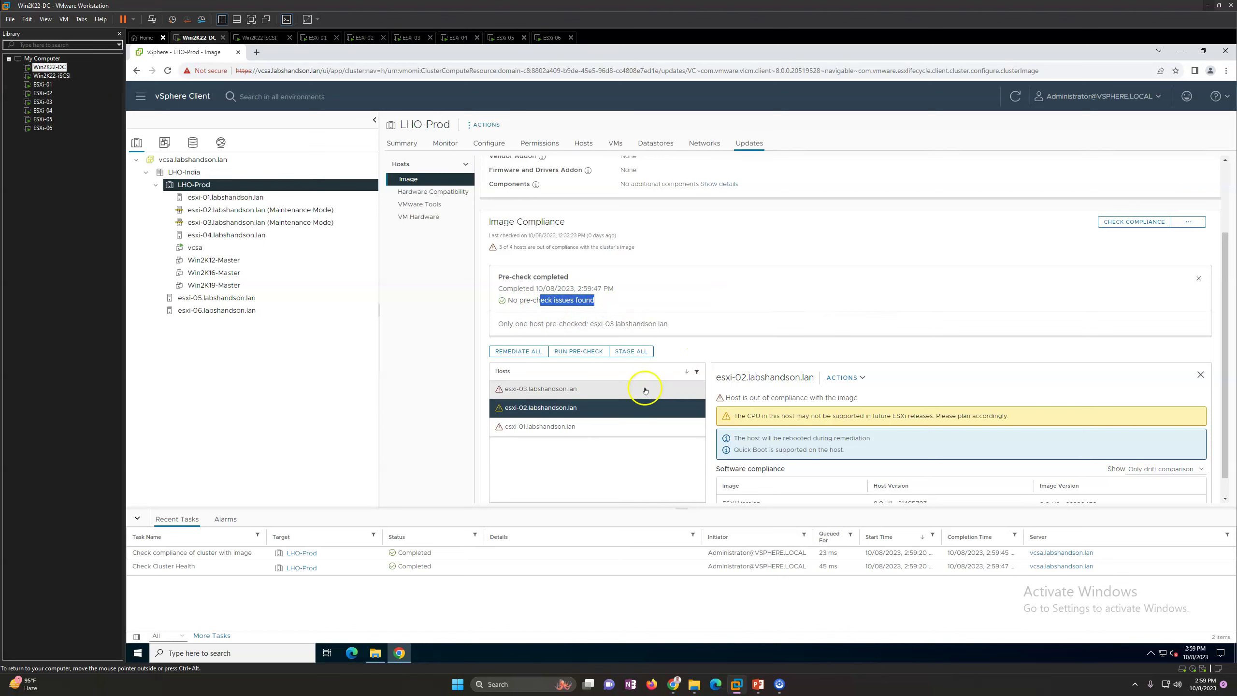
Step: Select the pre-checked host esxi-03, review its remediation impact summary, and close the review without remediating
click(613, 389)
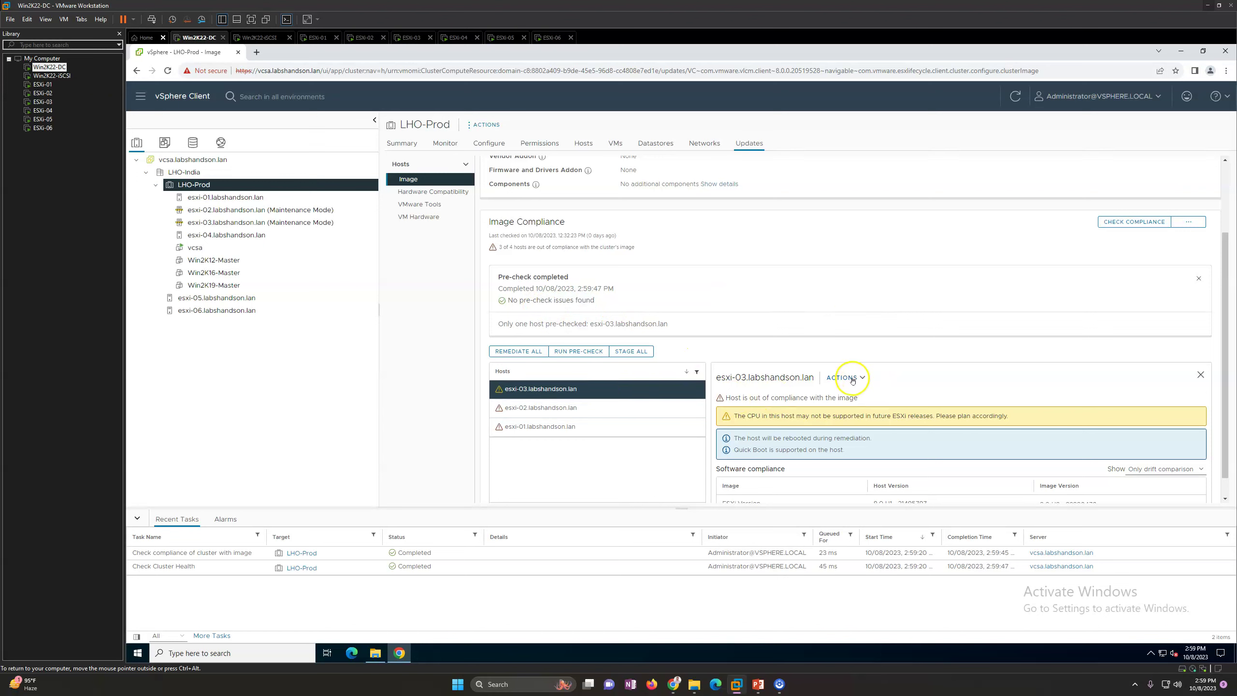
scroll(841, 438, down, 1)
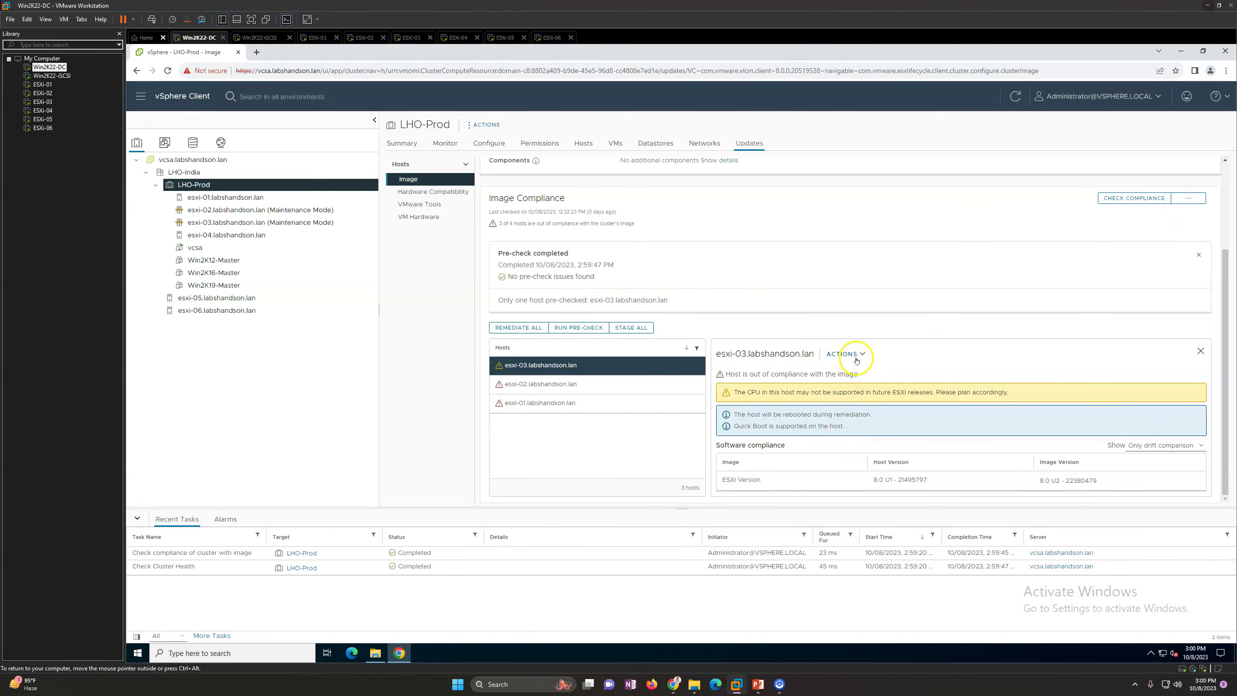
click(853, 354)
click(860, 393)
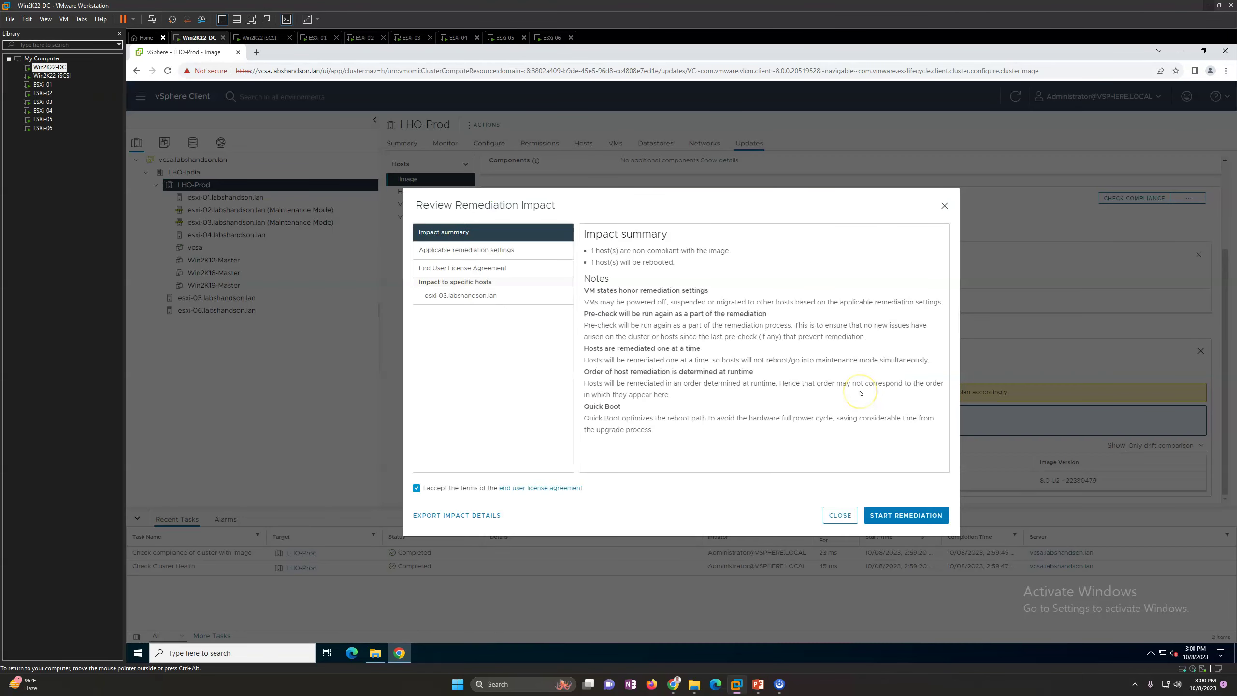
click(841, 515)
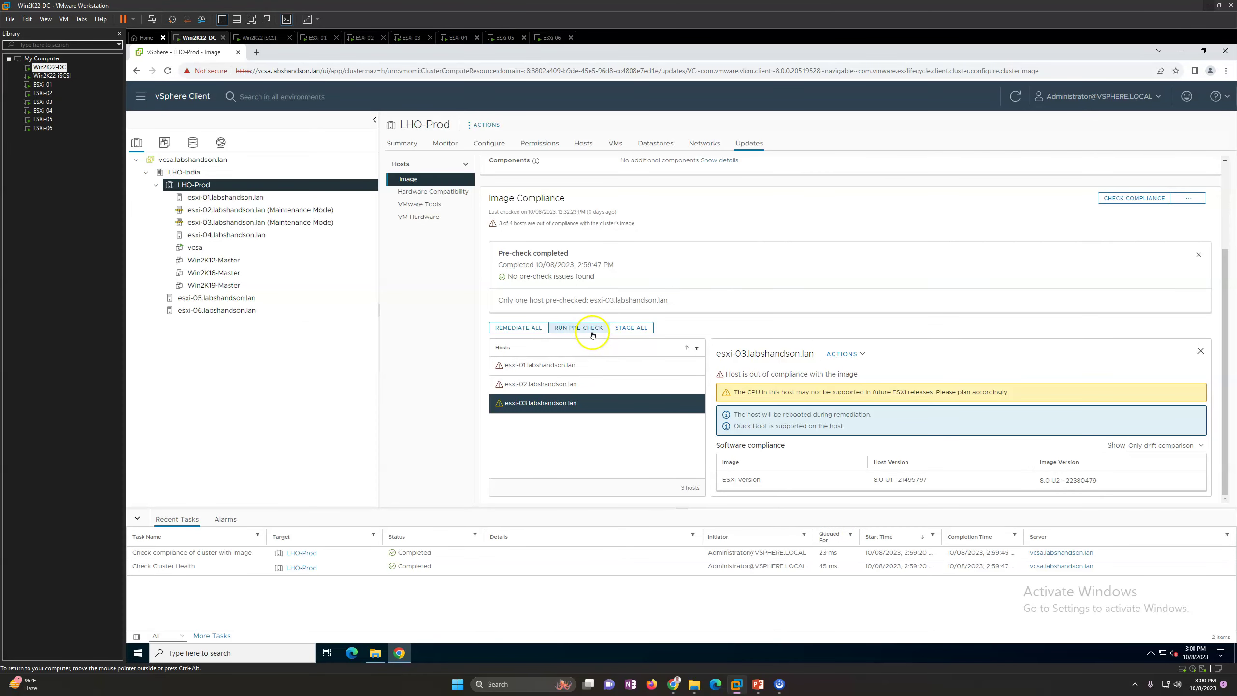
Step: Stage the cluster image on host esxi-03
click(856, 354)
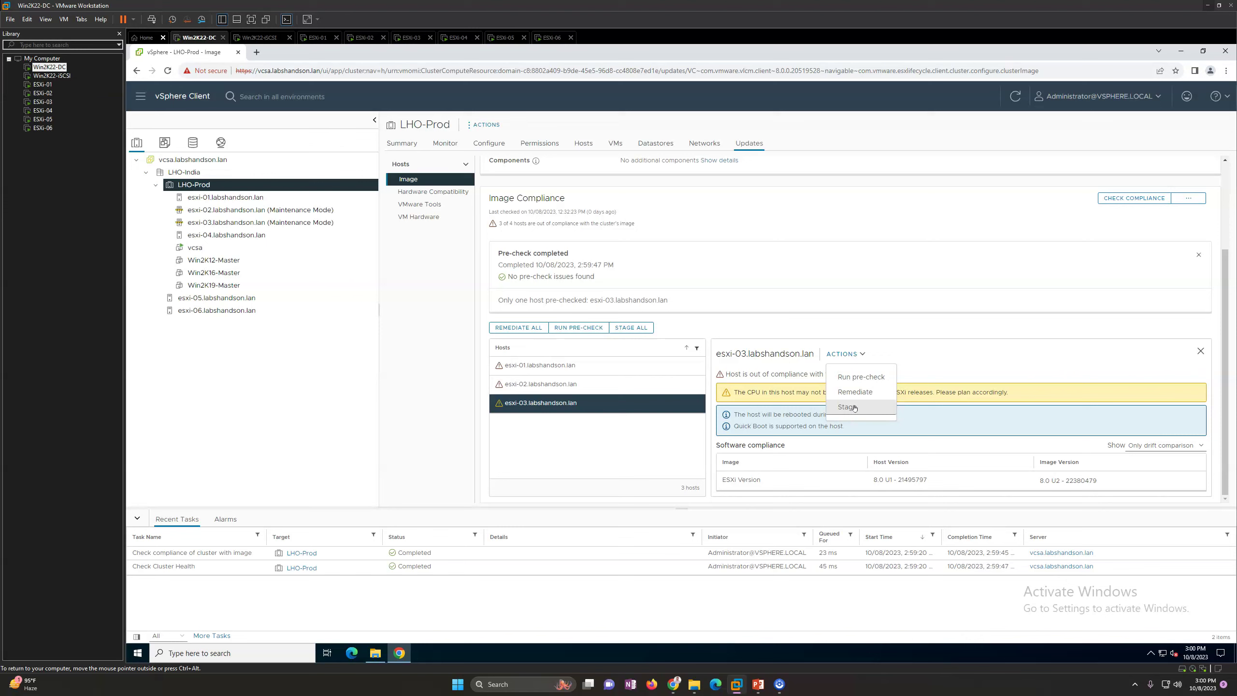
click(856, 407)
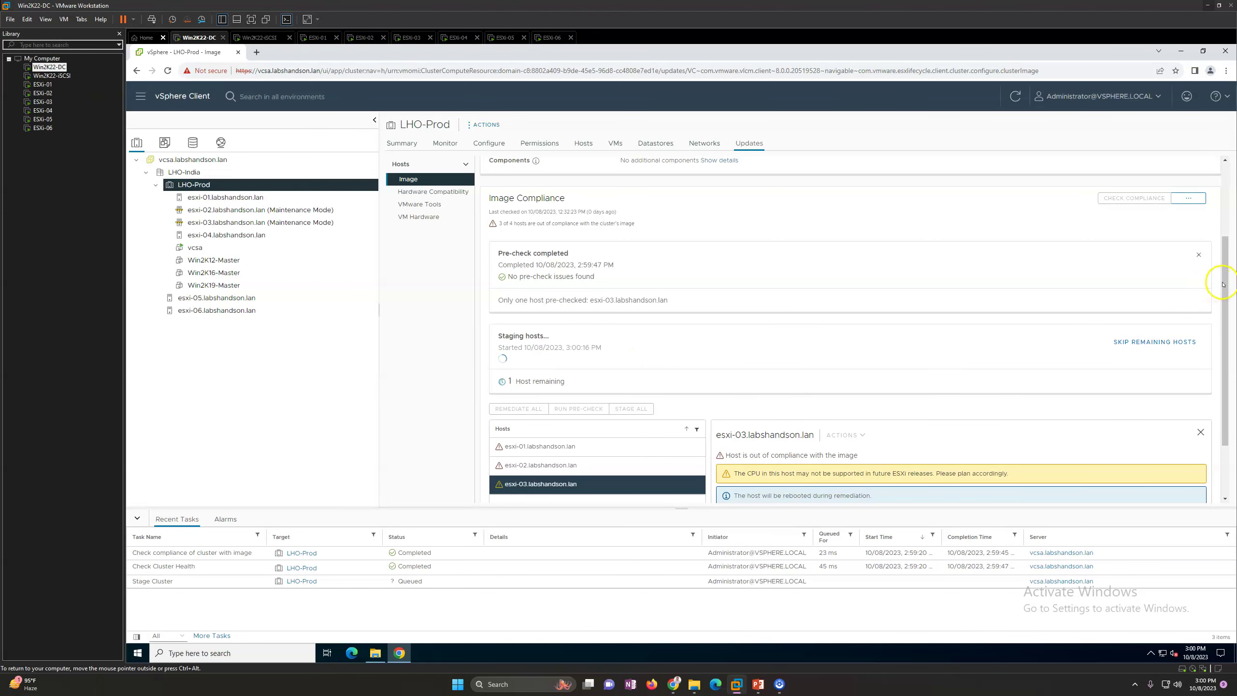
scroll(1213, 366, down, 3)
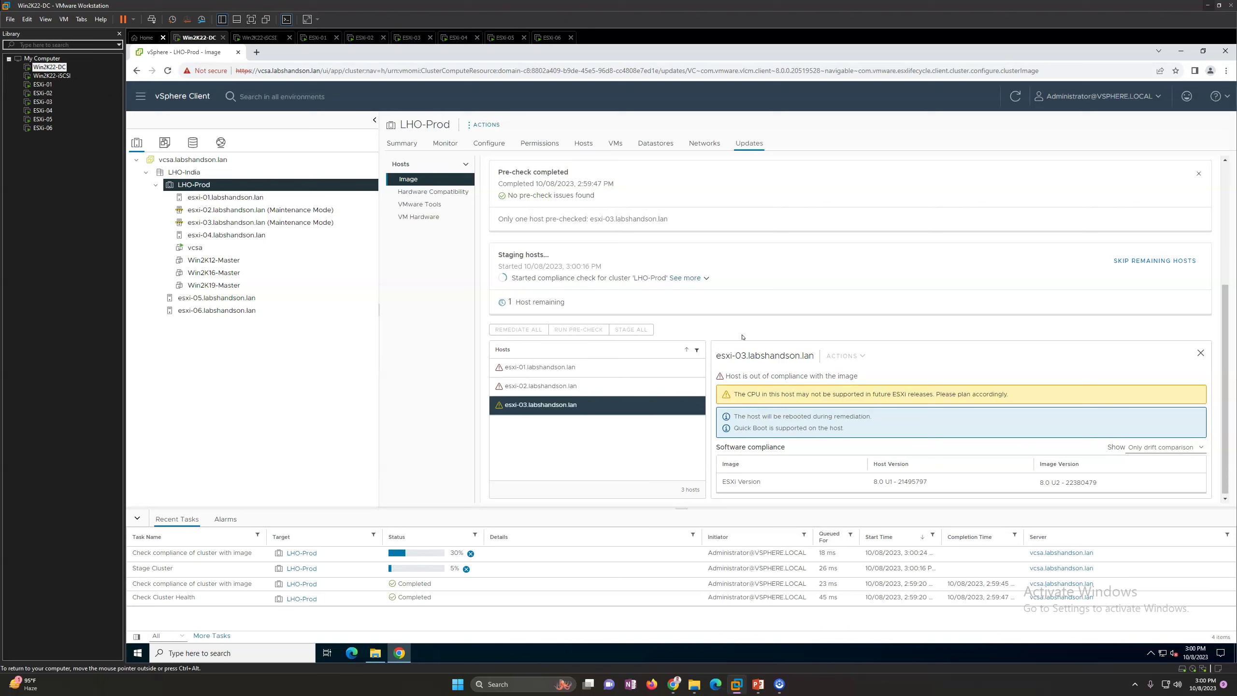
Step: Expand the detailed staging log and check the running compliance and staging tasks, with esxi-02 selected in the host list
click(692, 278)
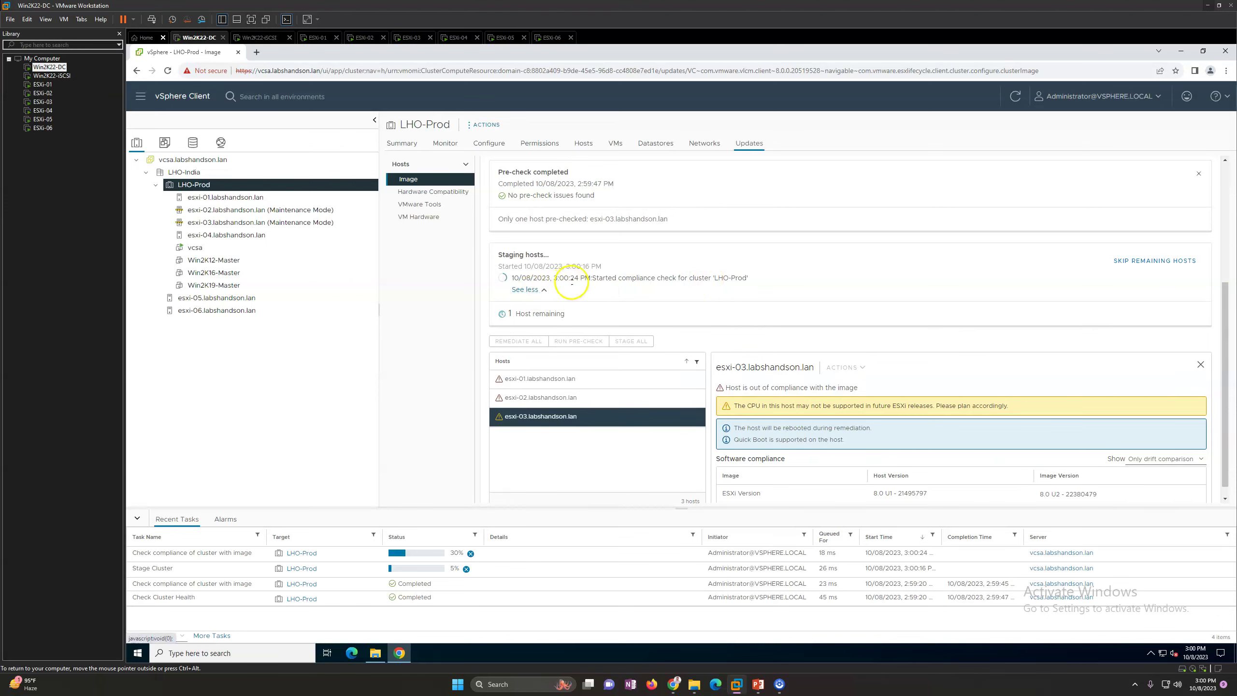
drag(591, 278, 664, 279)
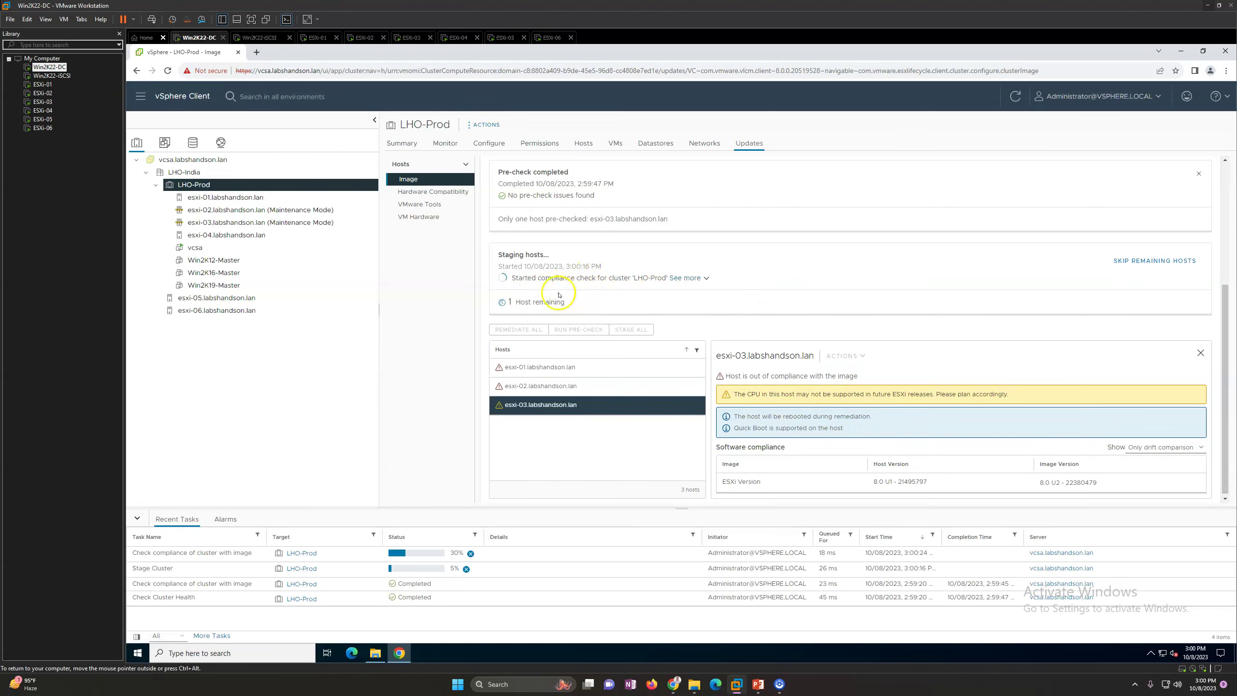
click(695, 277)
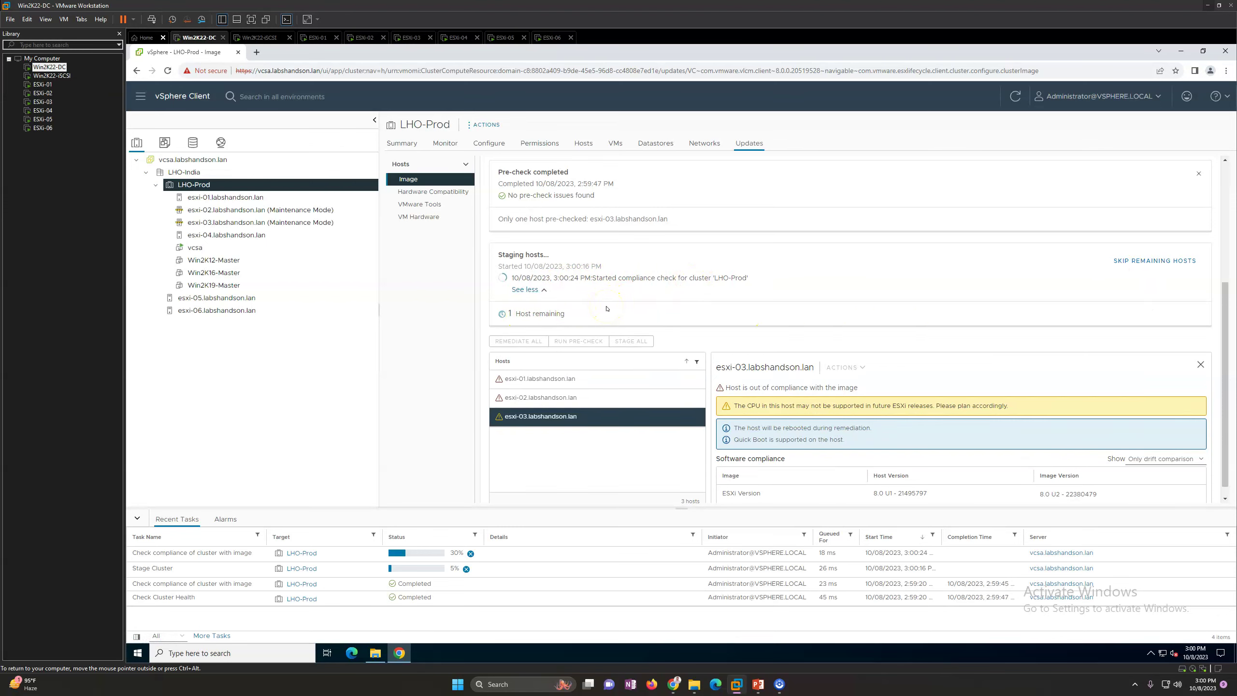
click(174, 574)
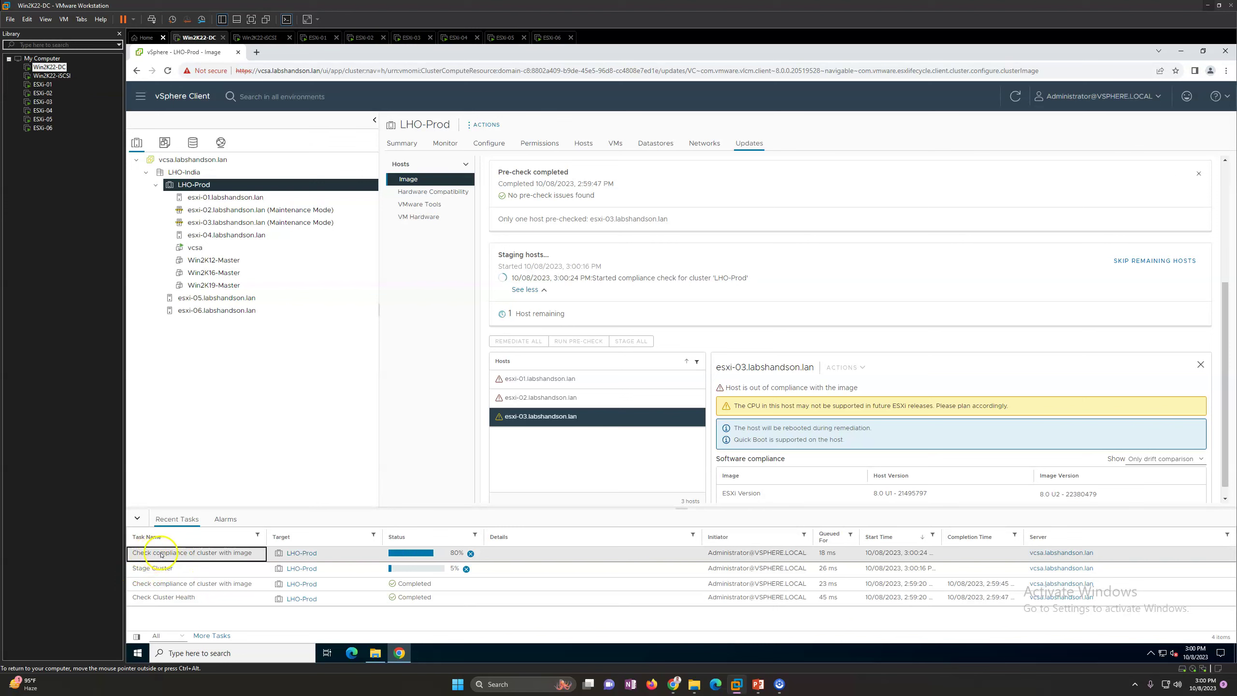
click(575, 419)
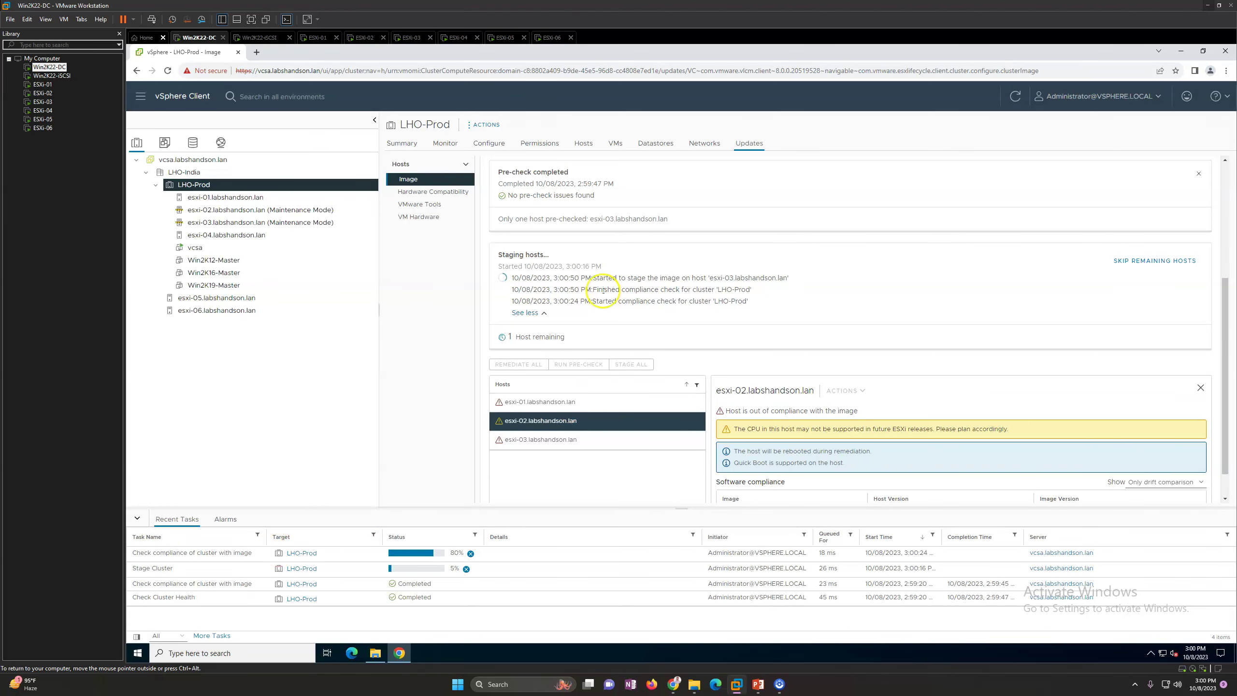
Step: Read the staging log entries on the cluster compliance check and image staging, and select esxi-03 in the host list
drag(589, 288, 787, 277)
click(792, 305)
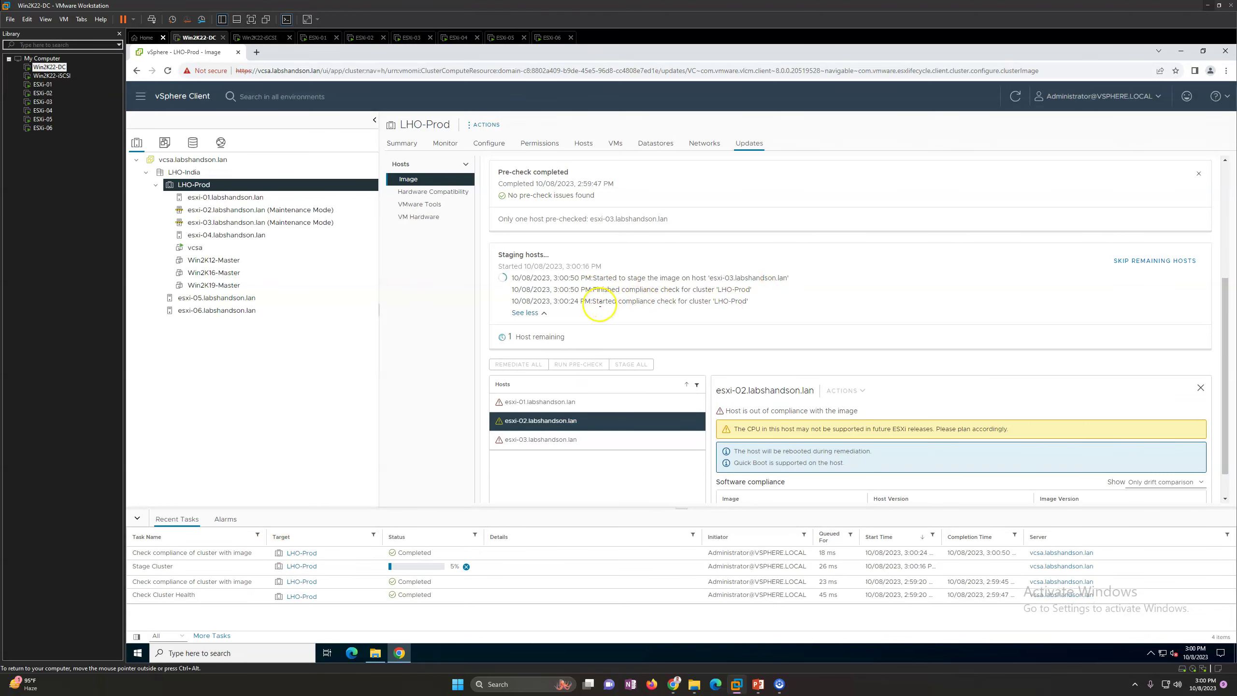
drag(593, 301, 643, 301)
click(591, 279)
drag(595, 279, 674, 280)
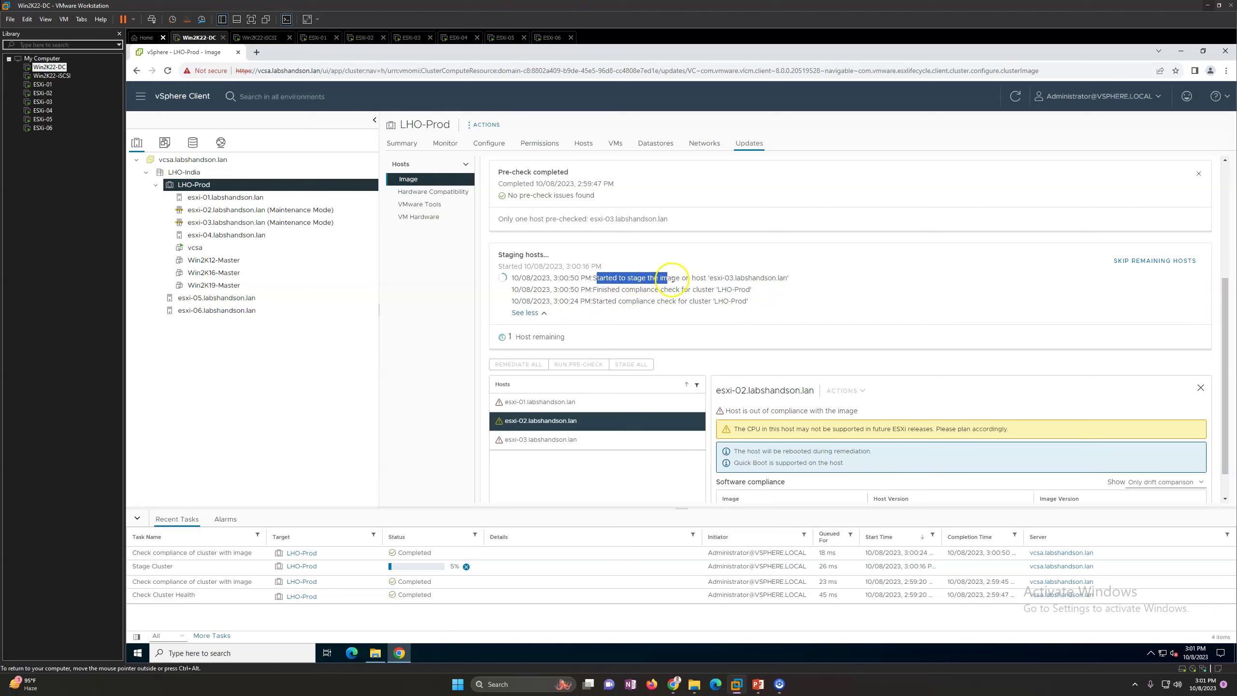
click(750, 296)
drag(586, 278, 792, 283)
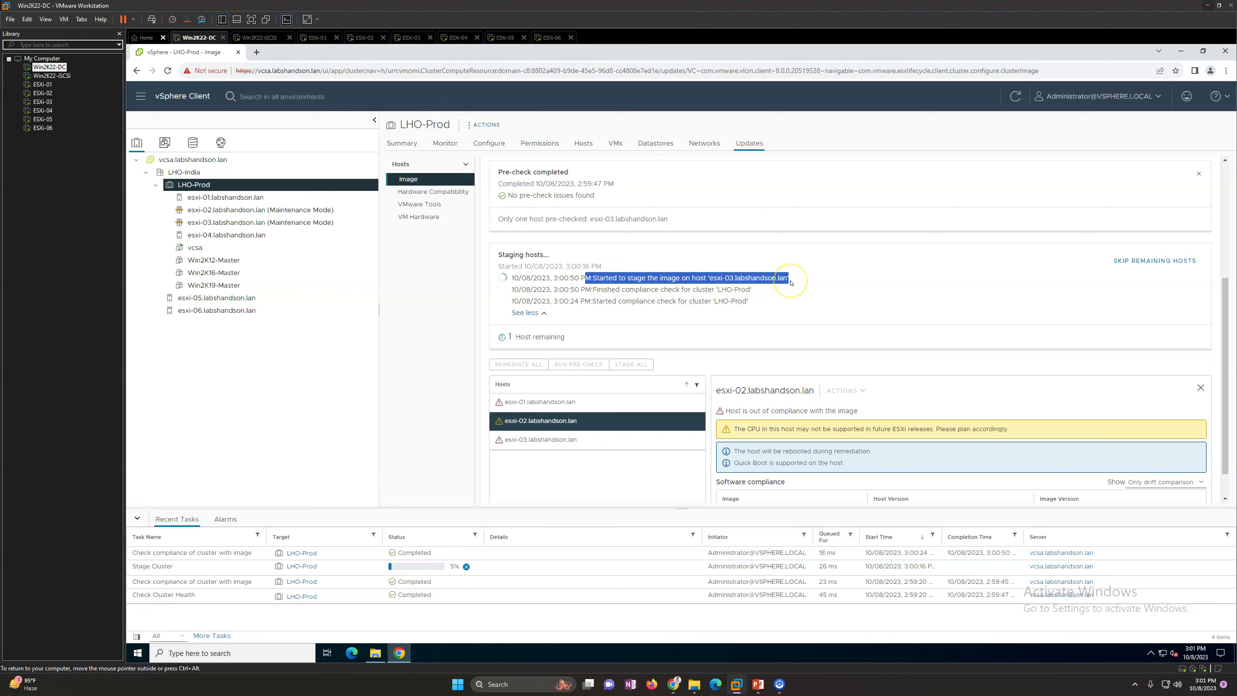
right_click(818, 286)
click(619, 439)
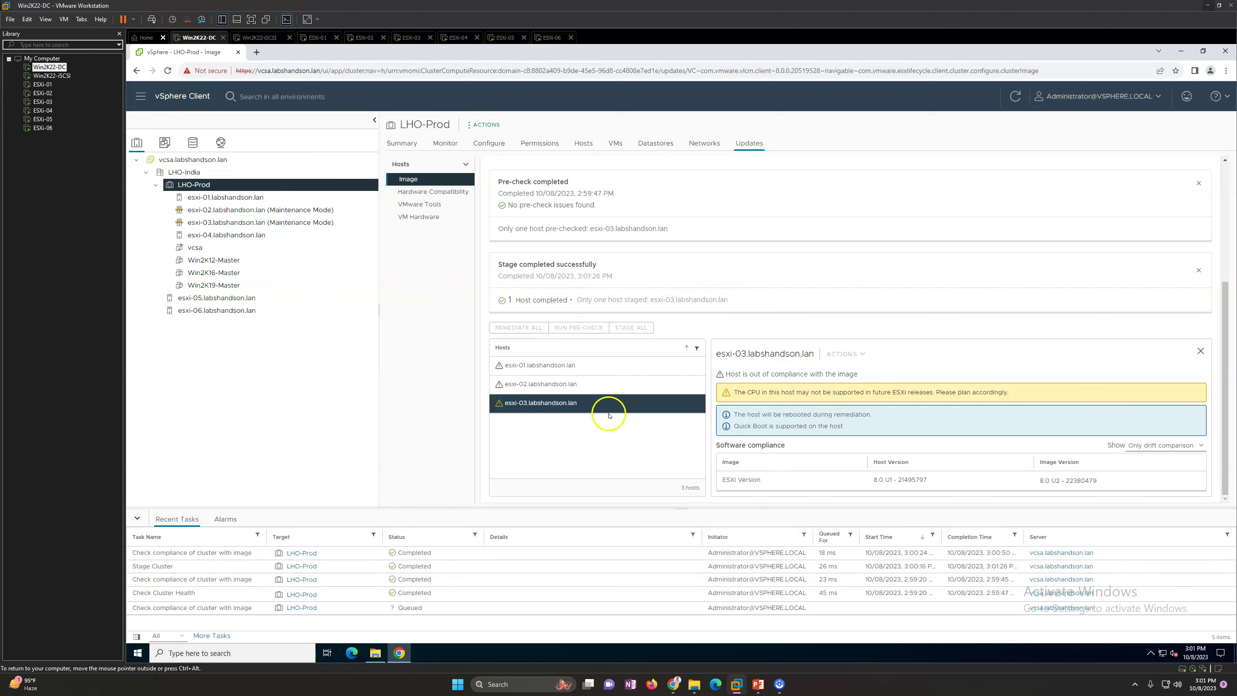
Step: View the compliance details of each non-compliant host and read the staging result for esxi-03
click(594, 385)
click(591, 366)
click(587, 386)
click(585, 404)
drag(497, 264, 591, 264)
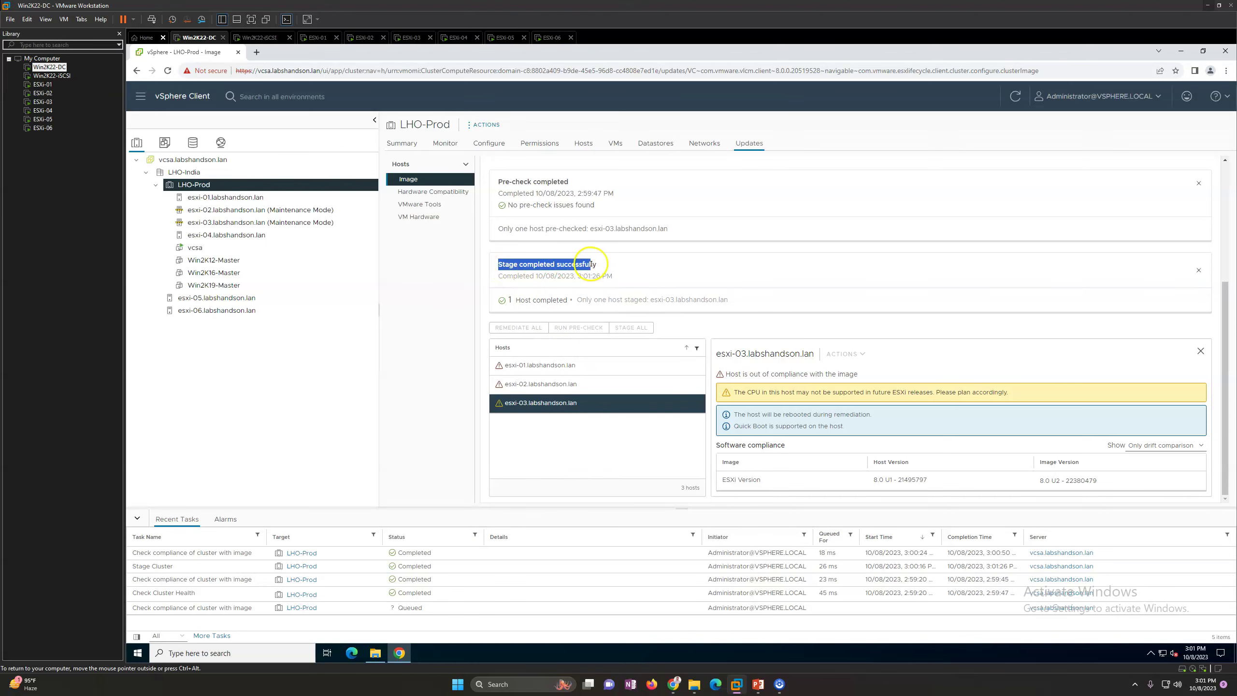
click(553, 365)
Step: View esxi-01's image compliance on its own updates page and in LHO-Prod, and dismiss the cluster's image recommendation notice
click(234, 197)
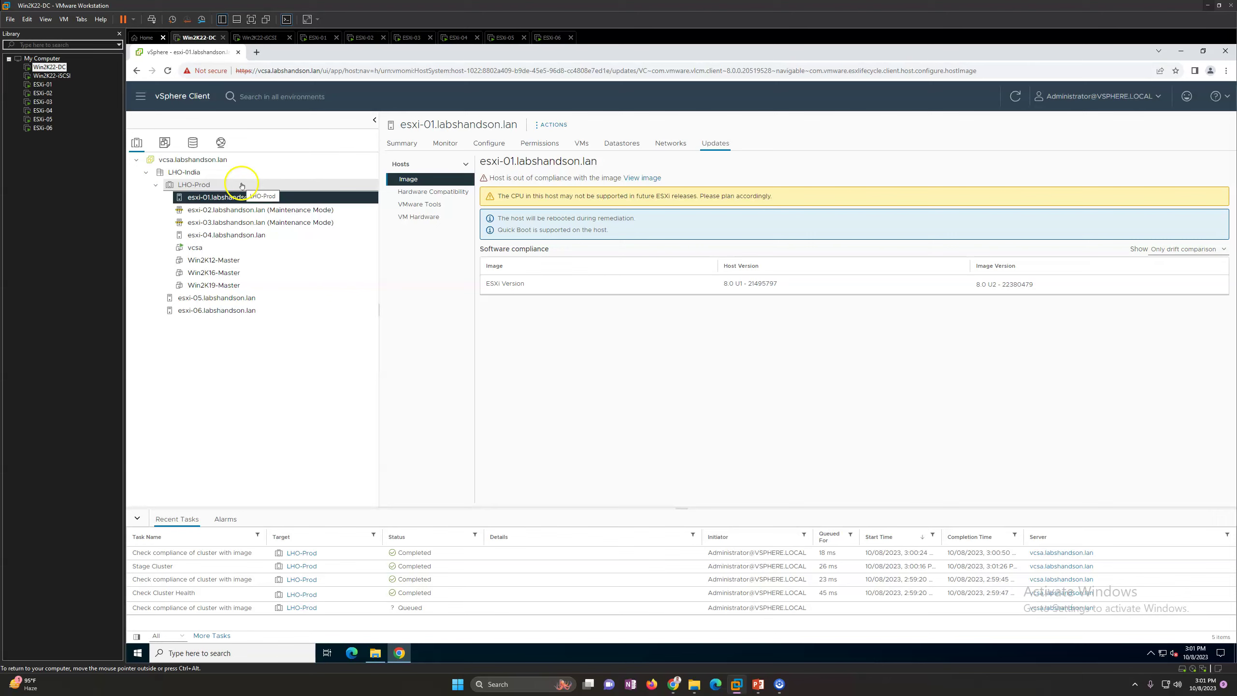
click(242, 186)
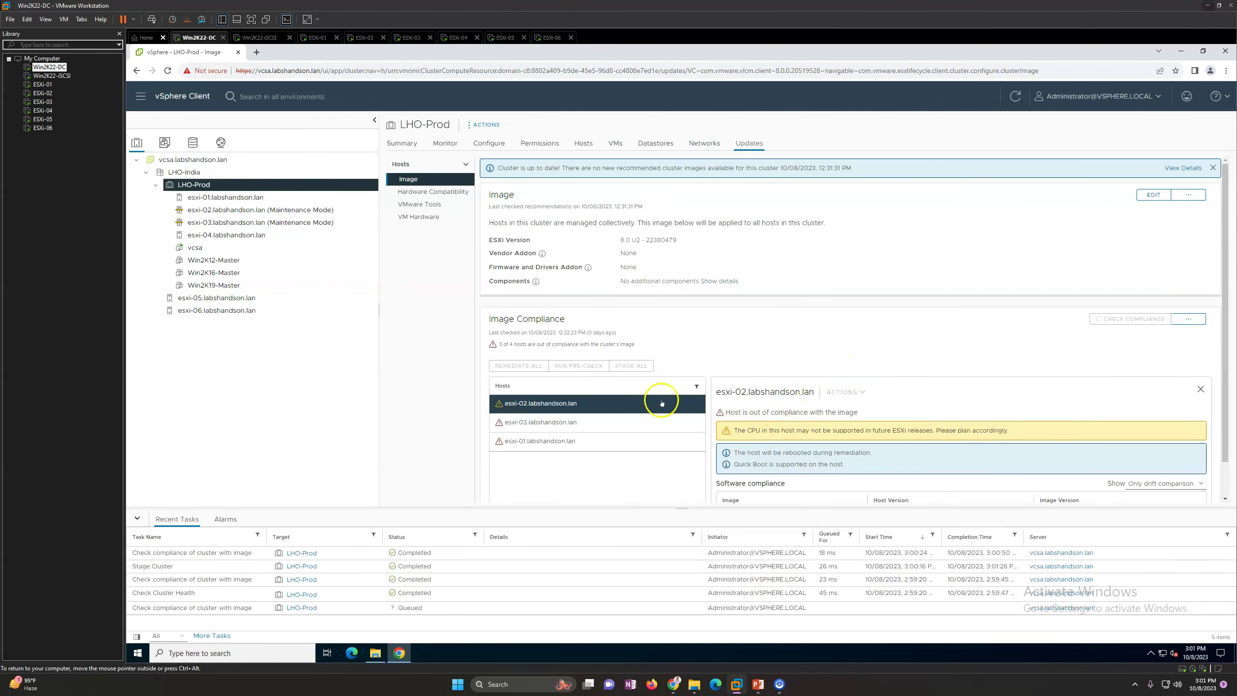
click(582, 440)
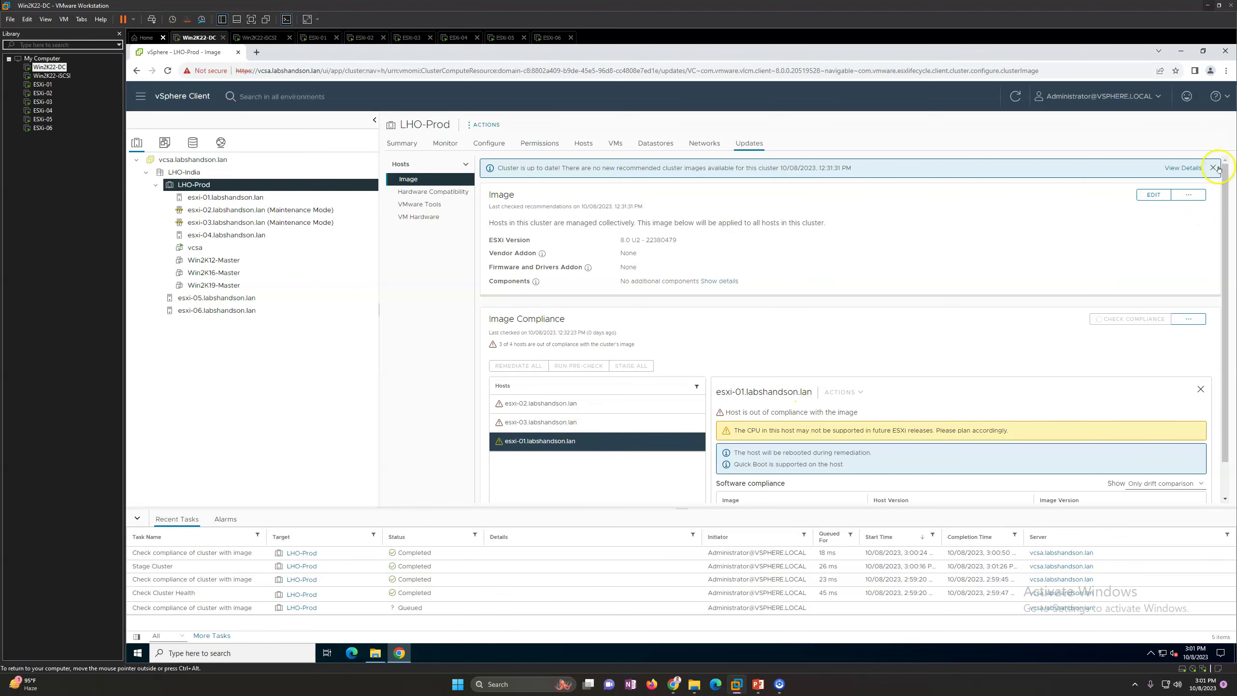
click(1214, 168)
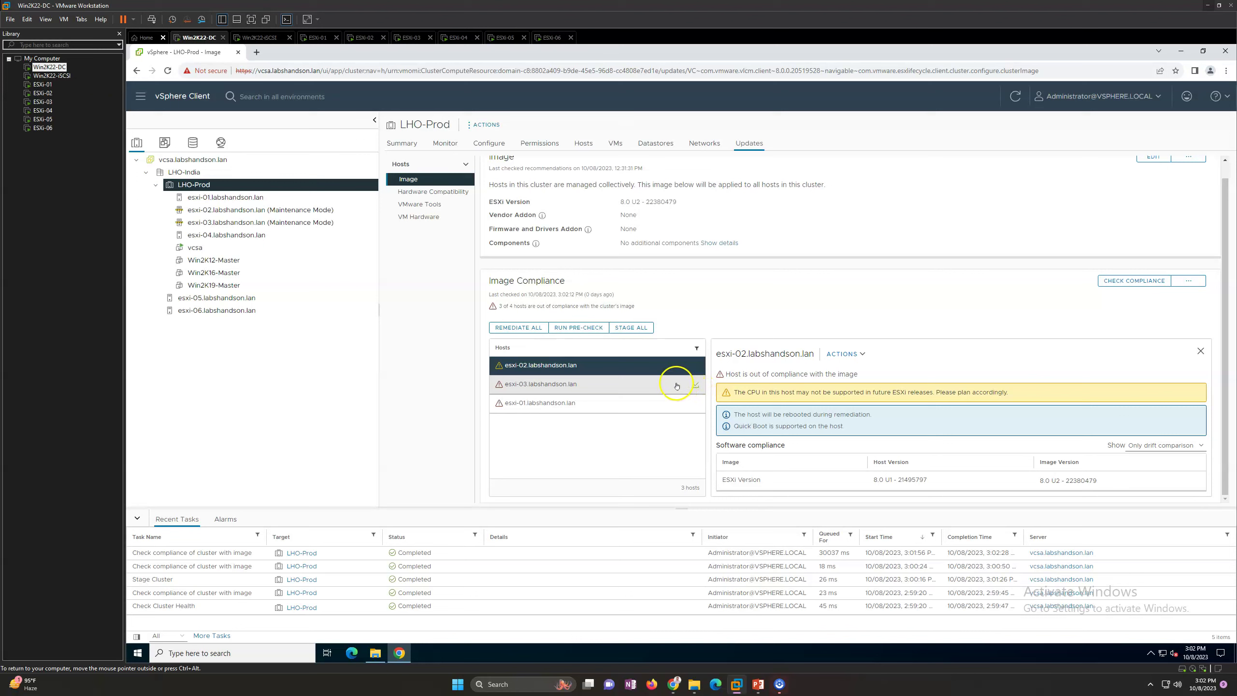
Step: Review the remediation impact for esxi-03, including its settings, license agreement and host-specific impact, and start the host's remediation
click(697, 390)
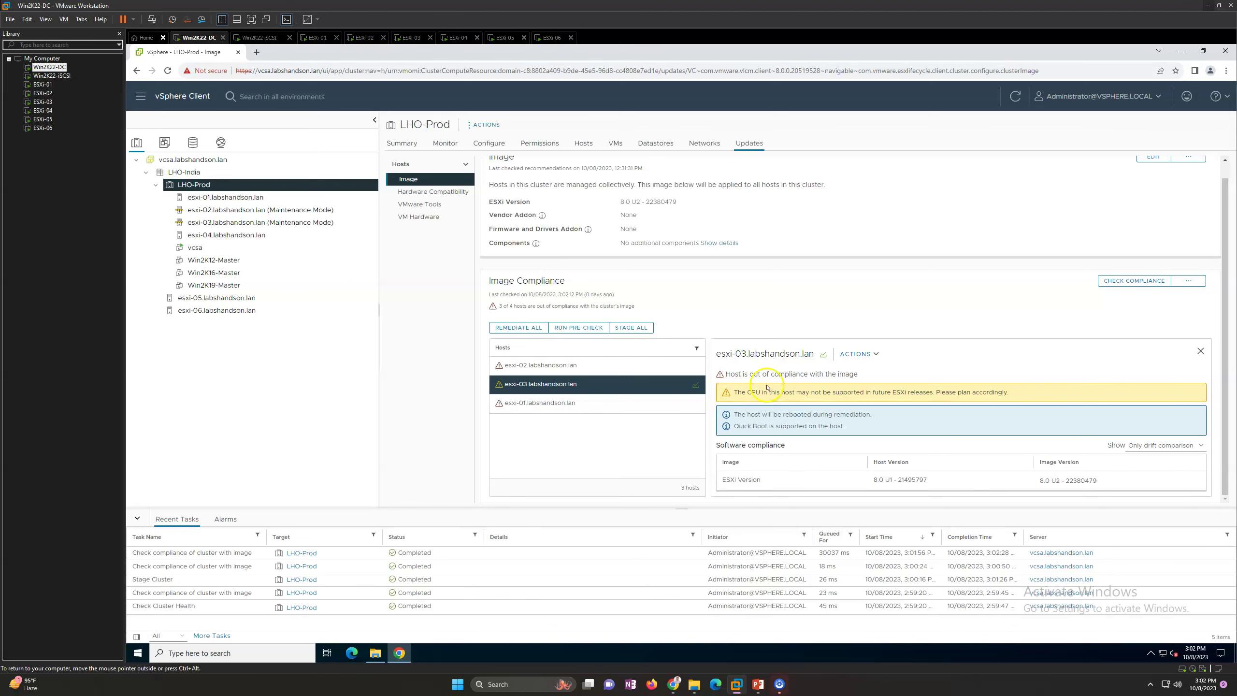
click(858, 354)
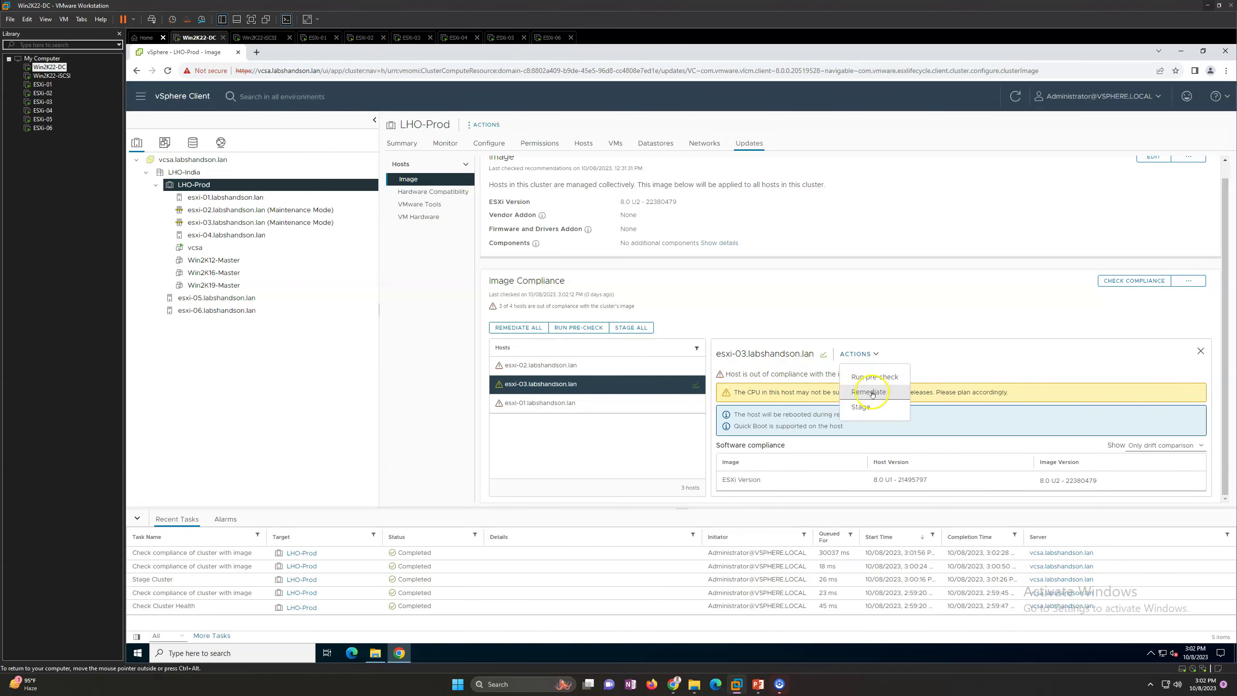
click(870, 393)
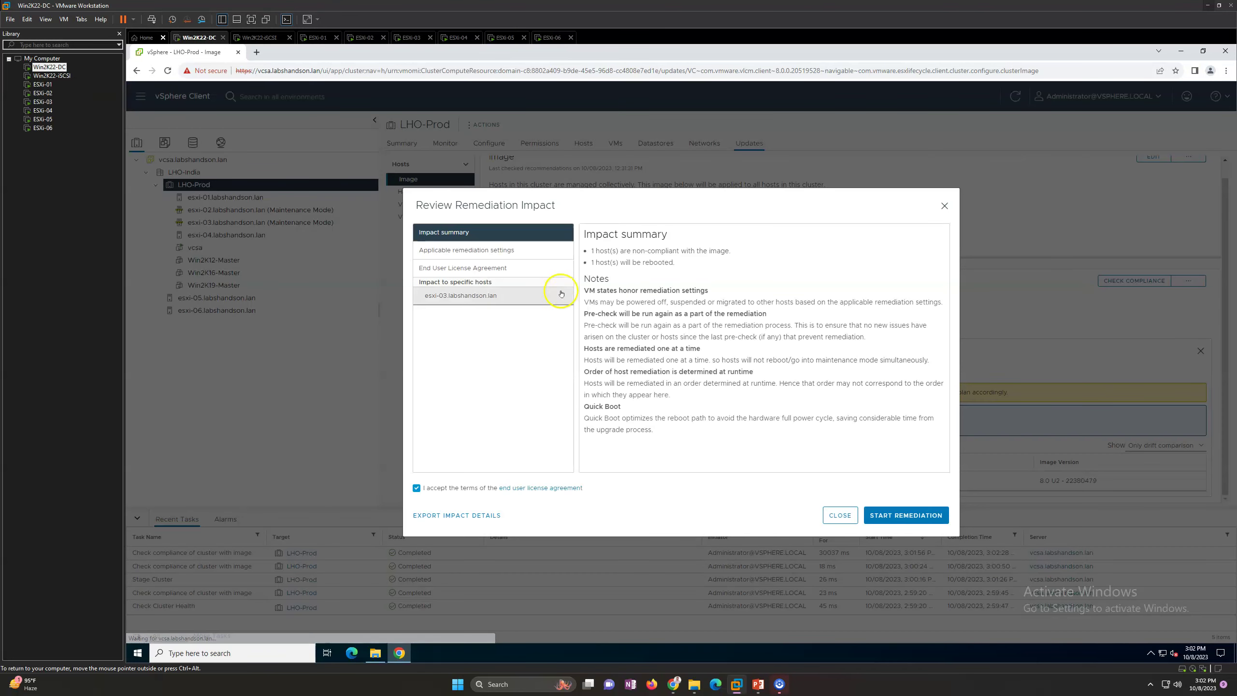
click(455, 252)
click(466, 268)
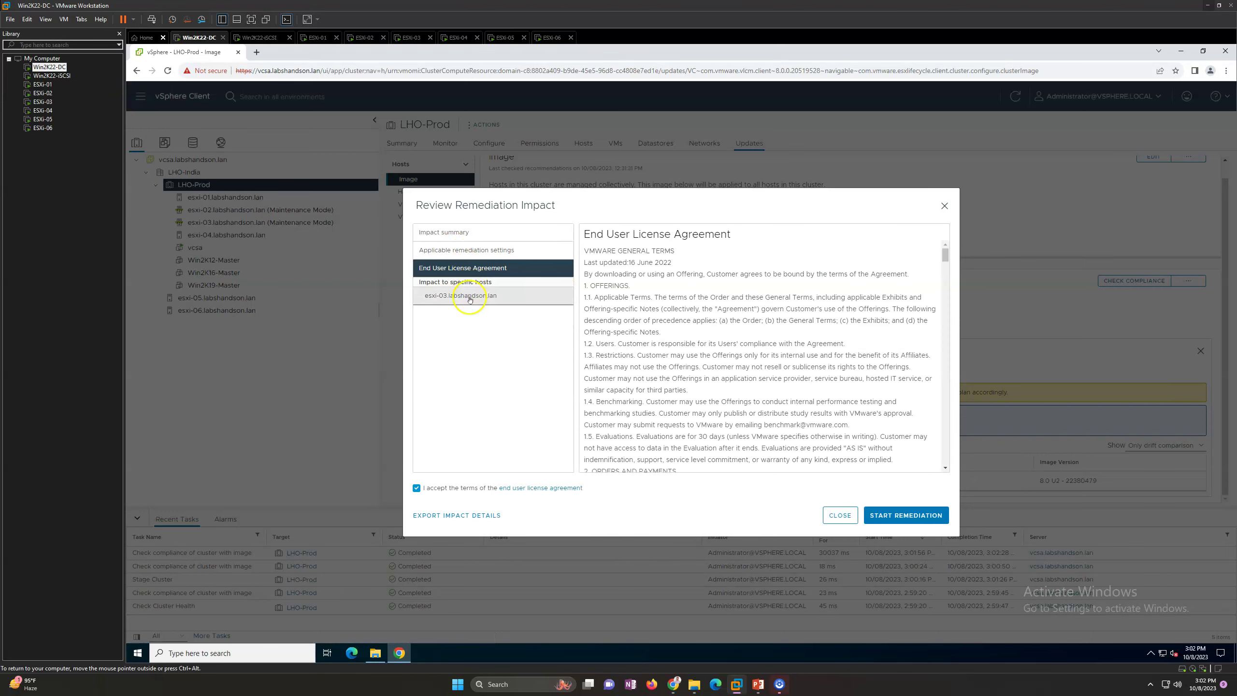
click(461, 295)
click(909, 515)
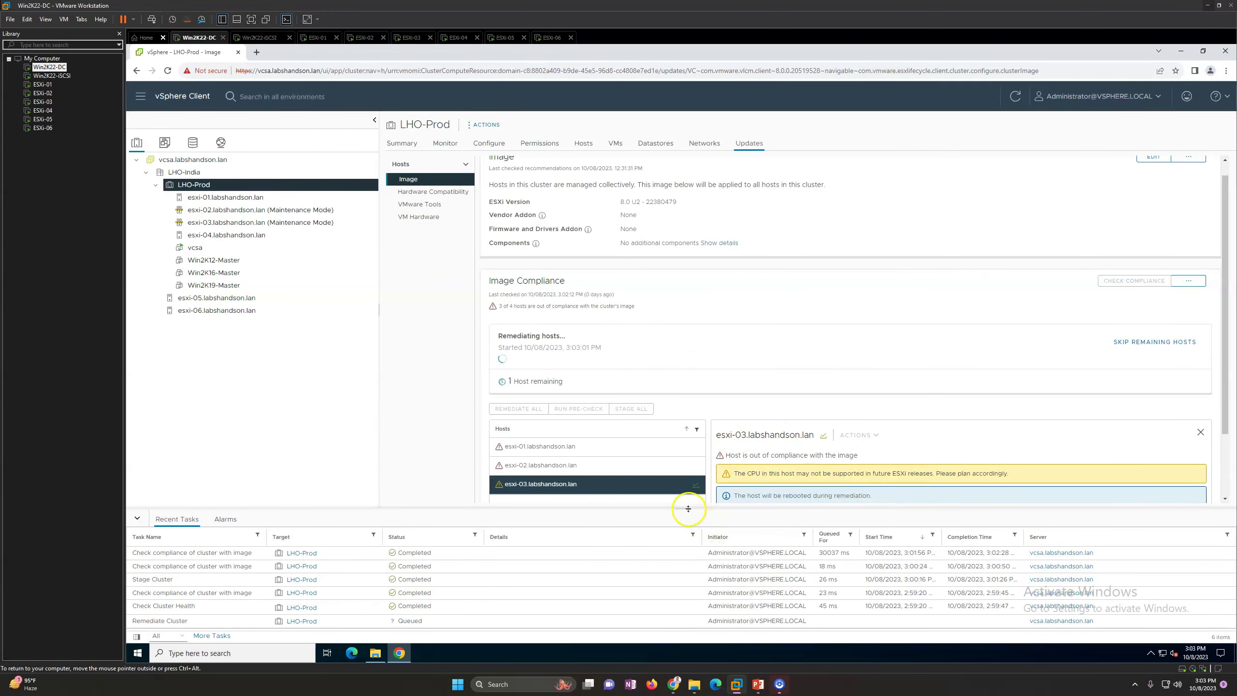
Step: Compare the image compliance details of esxi-02 and esxi-03 during remediation, and open esxi-03's own updates page
scroll(963, 431, down, 2)
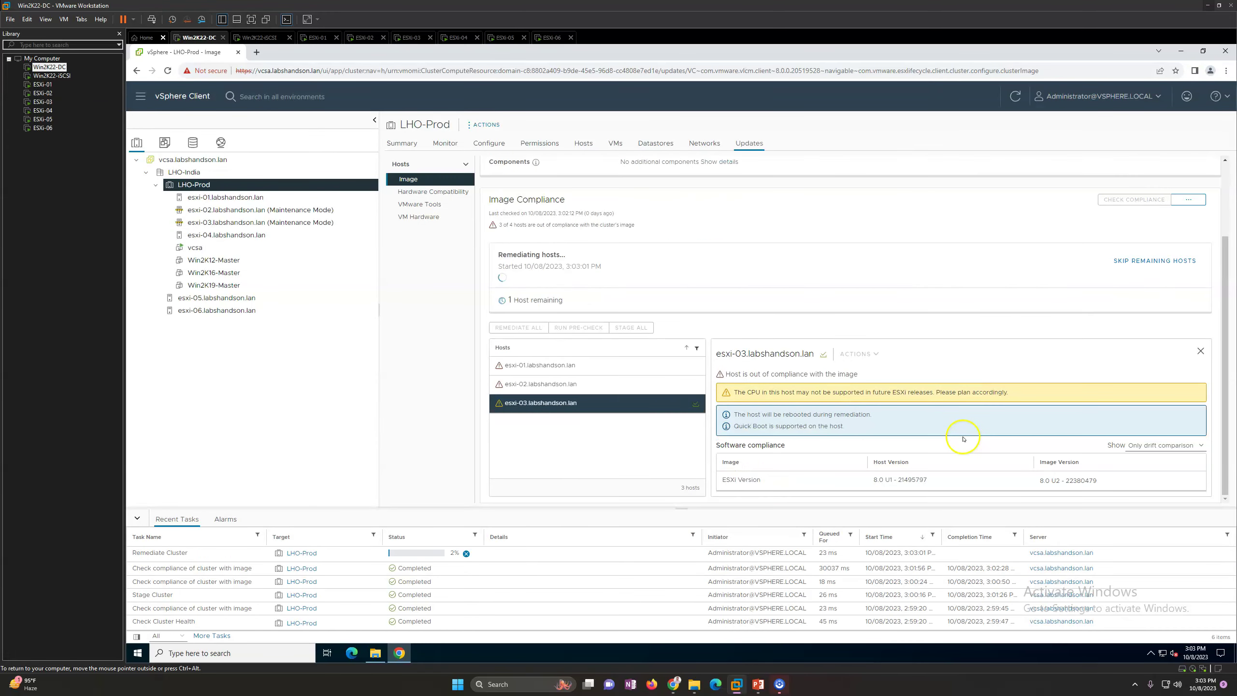
click(536, 385)
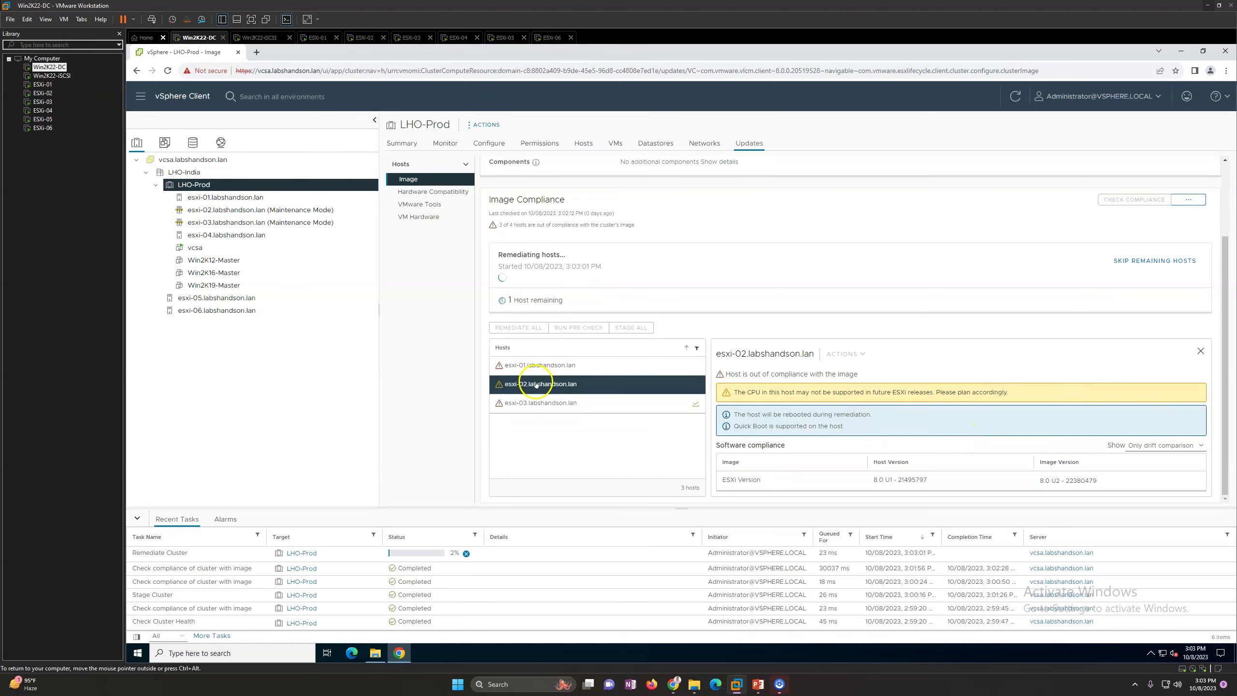
click(542, 401)
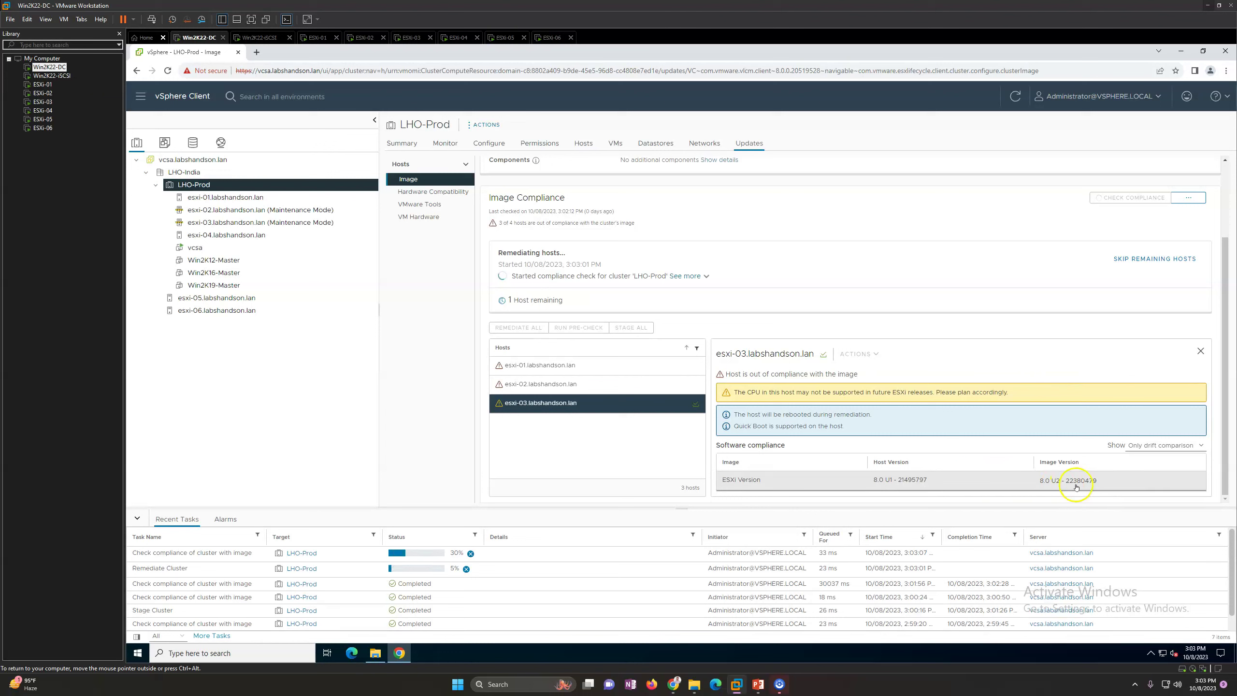
click(274, 223)
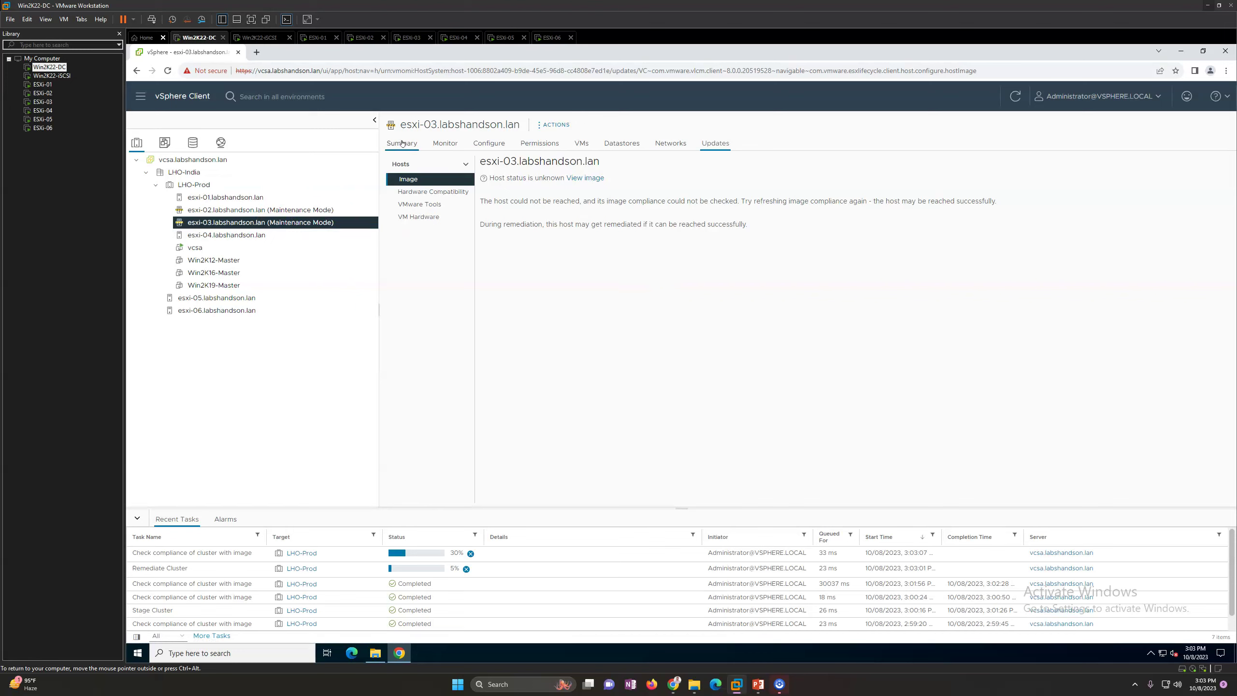
Step: Return to LHO-Prod's image page, expand the detailed remediation log and read the compliance check entry
click(190, 185)
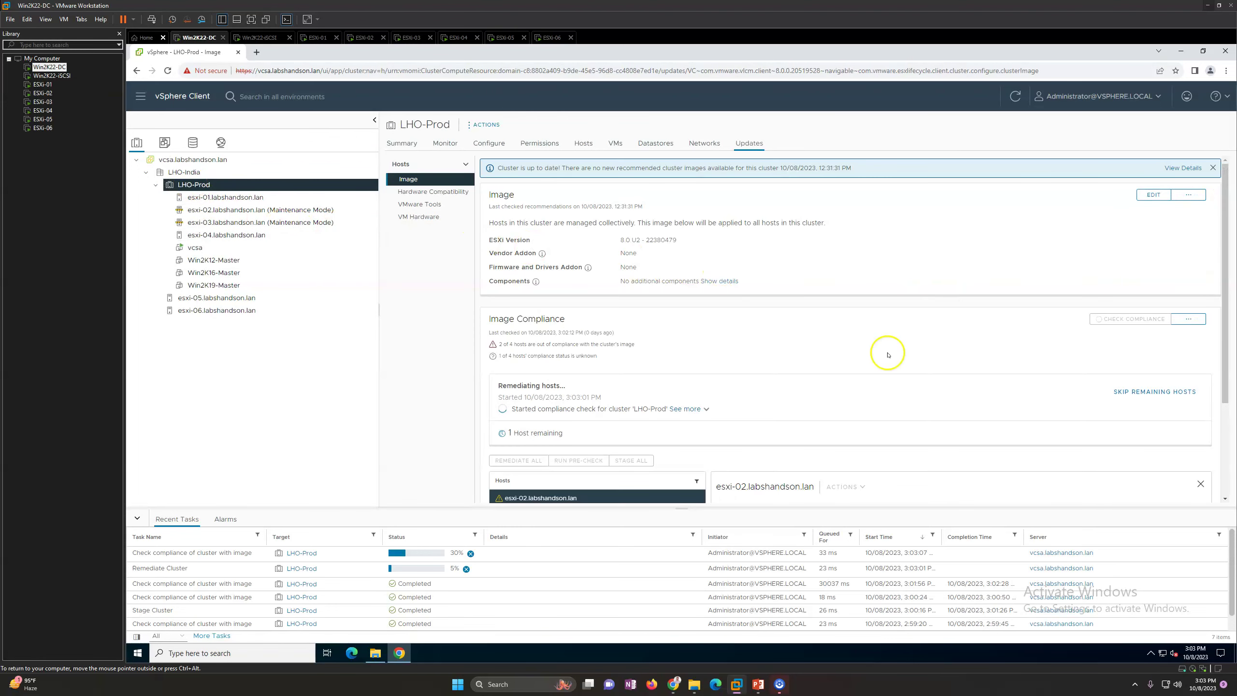
scroll(887, 355, down, 3)
click(708, 274)
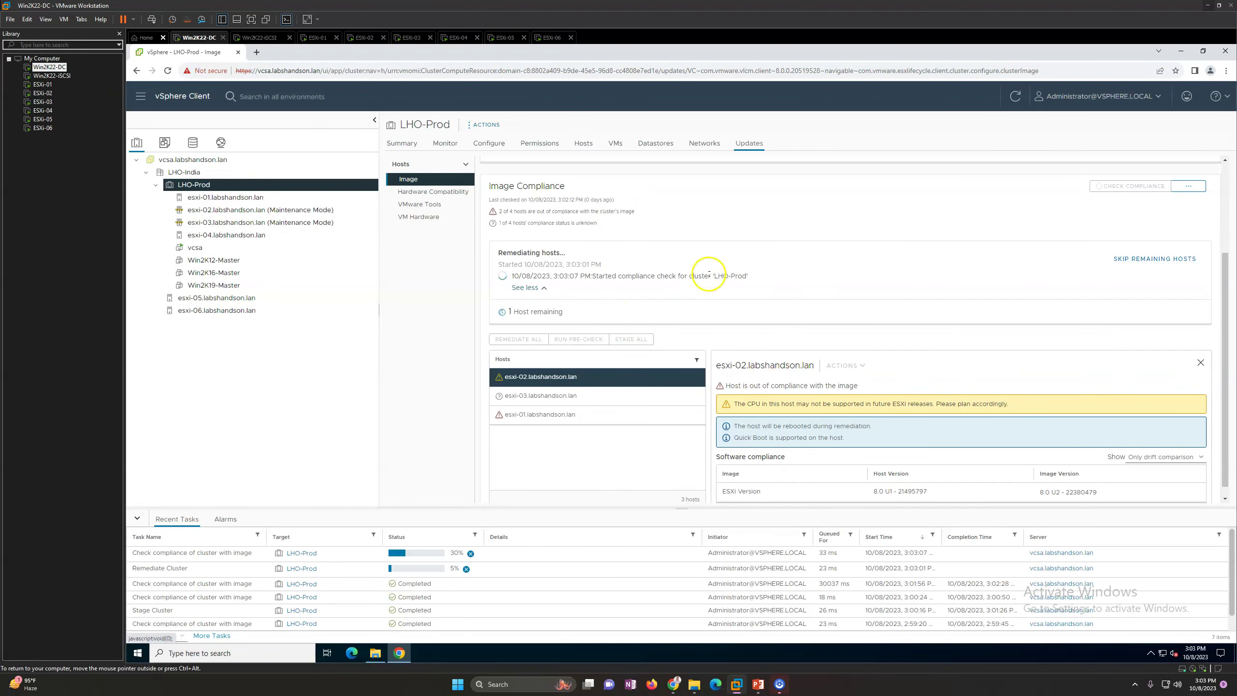
drag(602, 276, 724, 279)
click(852, 282)
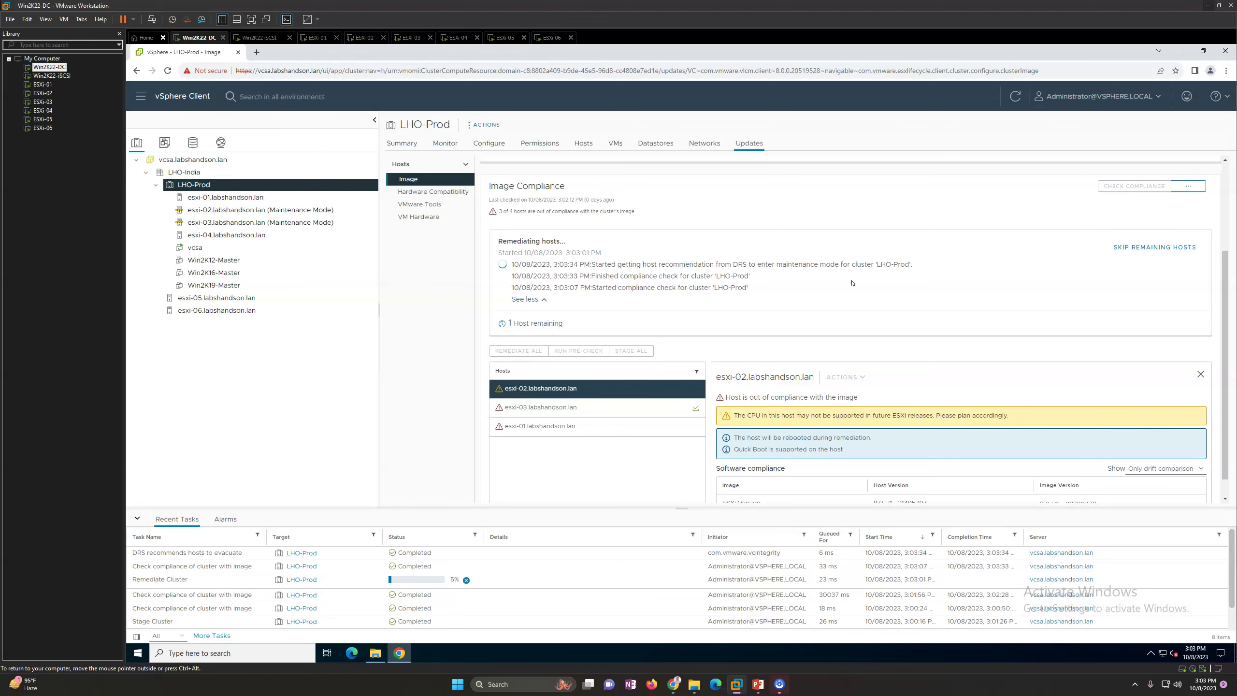
Step: Read the remediation log entry on the DRS maintenance mode recommendation, and select esxi-03 in the compliance host list
scroll(835, 274, up, 2)
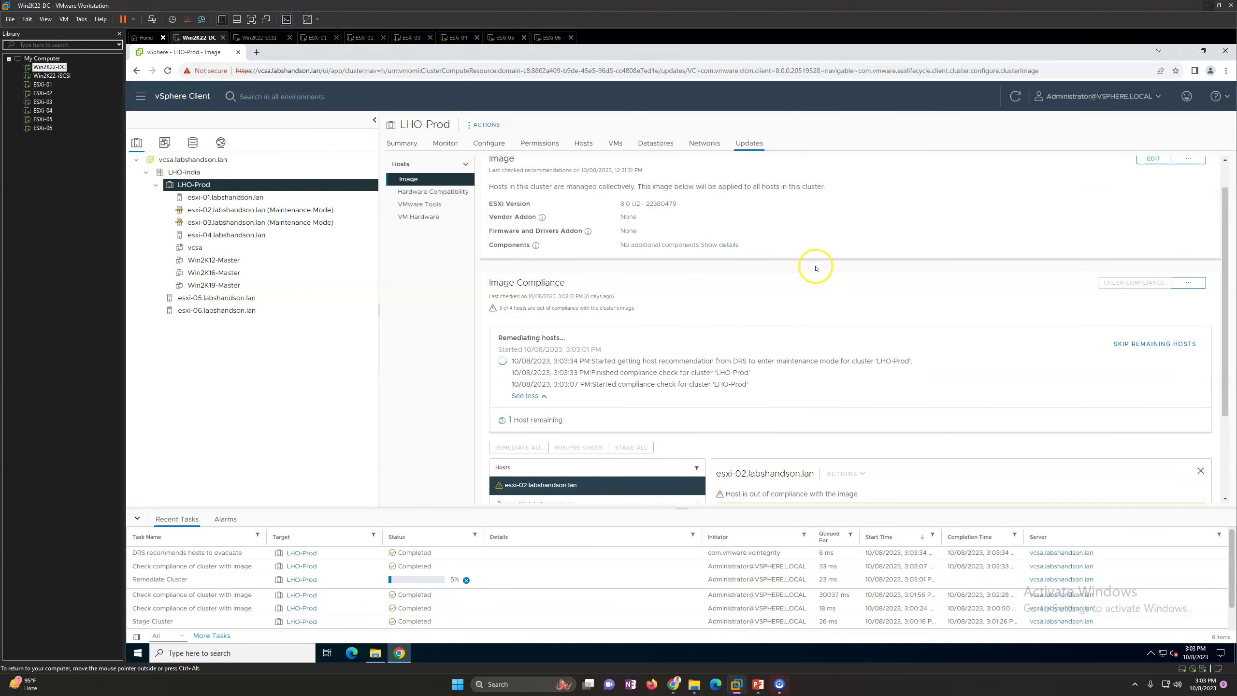
scroll(819, 271, down, 1)
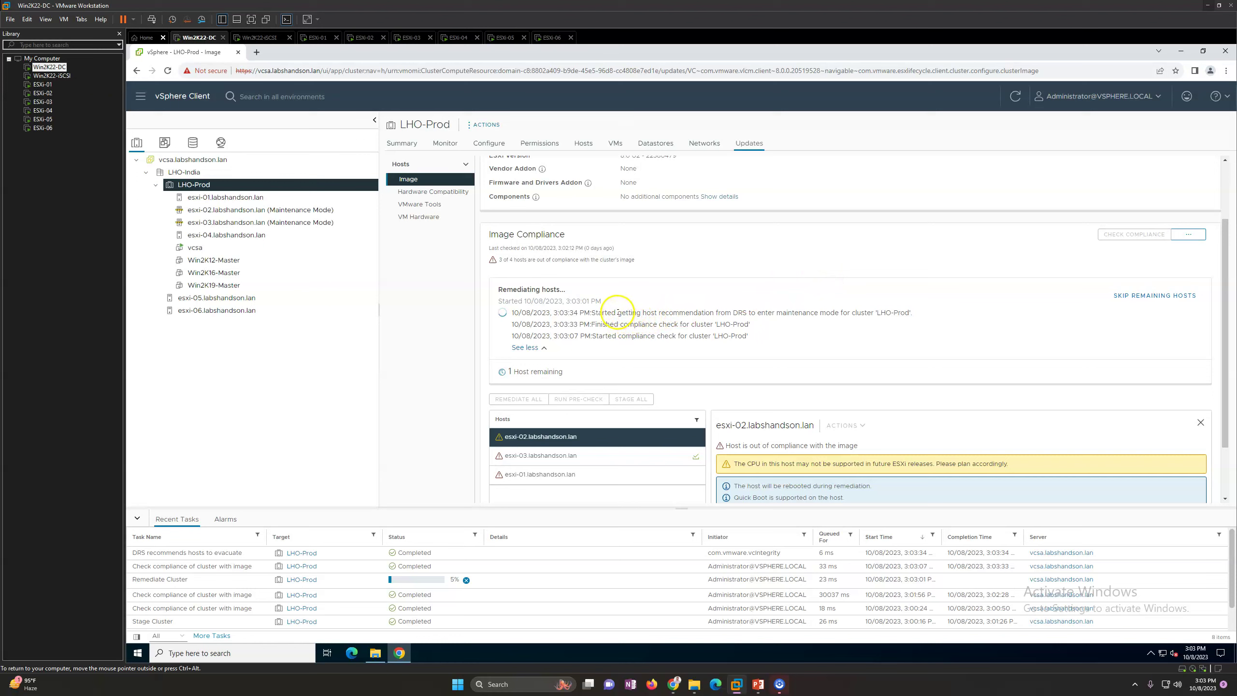
drag(591, 313, 915, 312)
click(958, 320)
drag(690, 312, 918, 312)
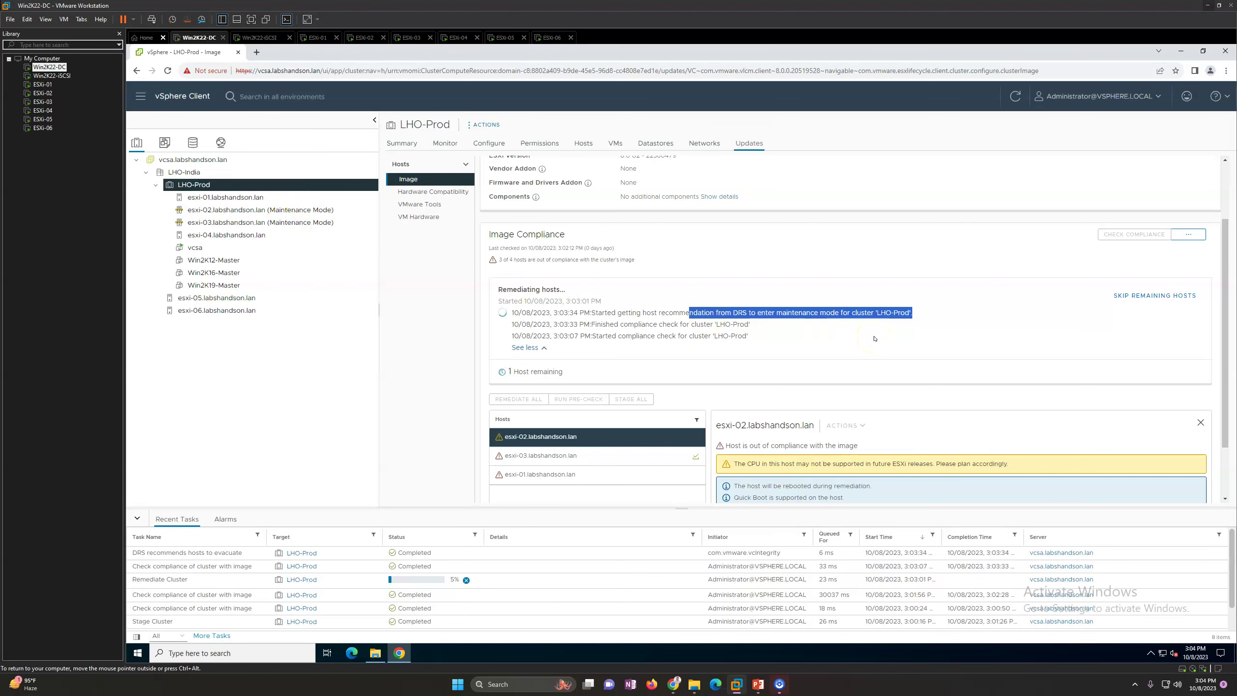
scroll(875, 338, down, 2)
click(609, 390)
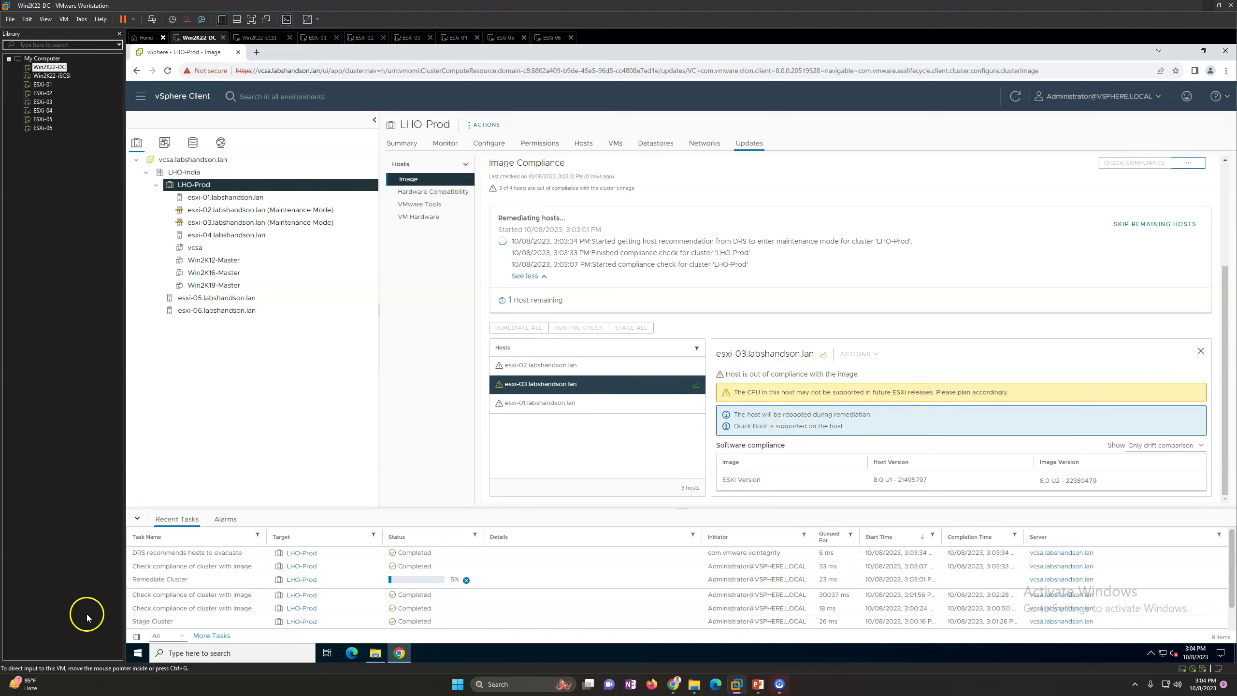
Step: Filter the recent tasks by a status containing "%" to list only the running cluster remediation
drag(137, 579, 250, 582)
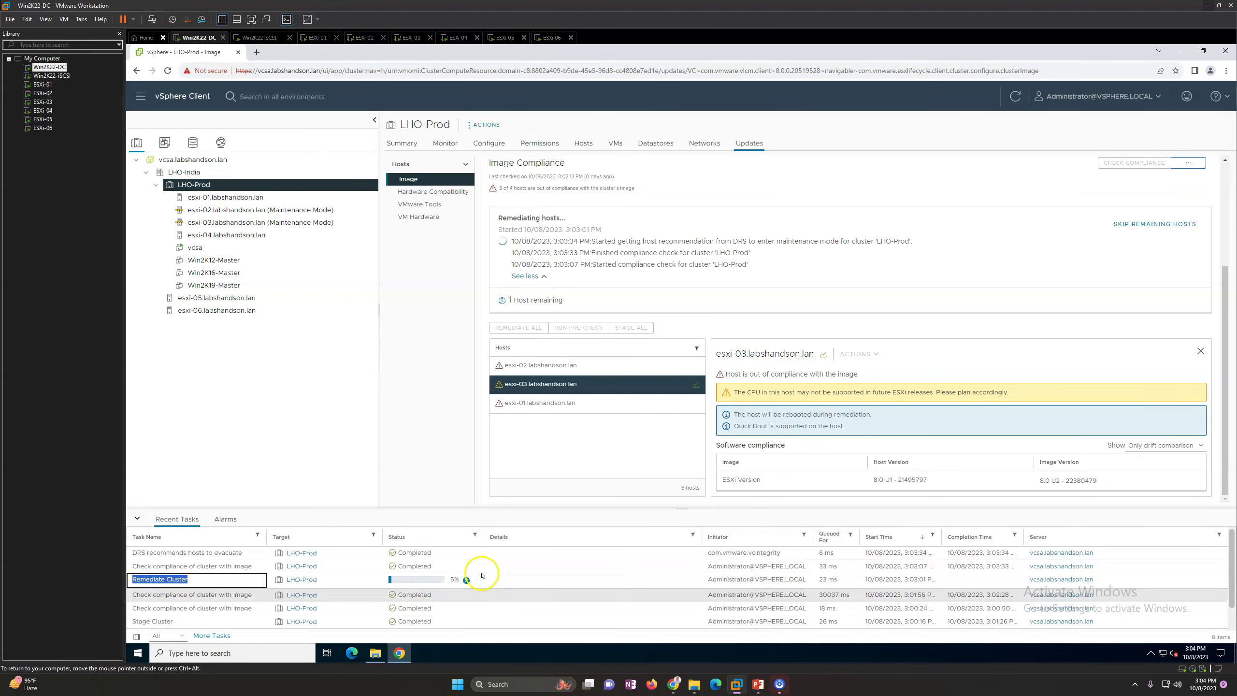
click(474, 535)
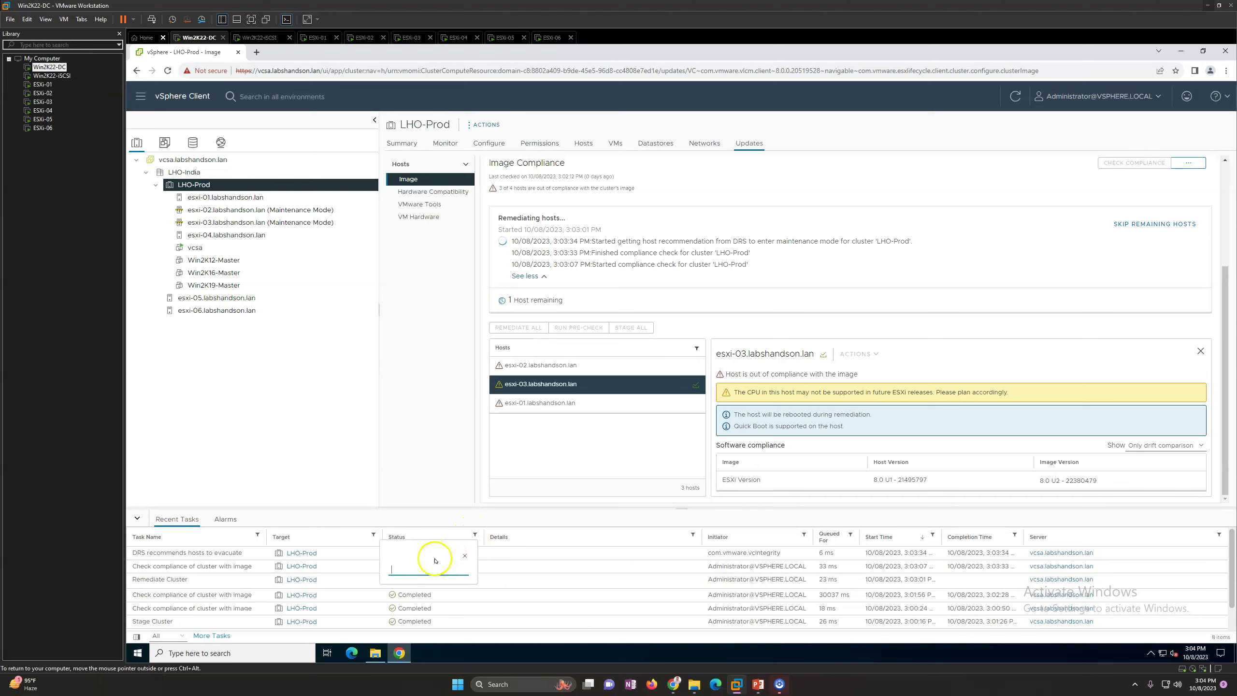
text(S)
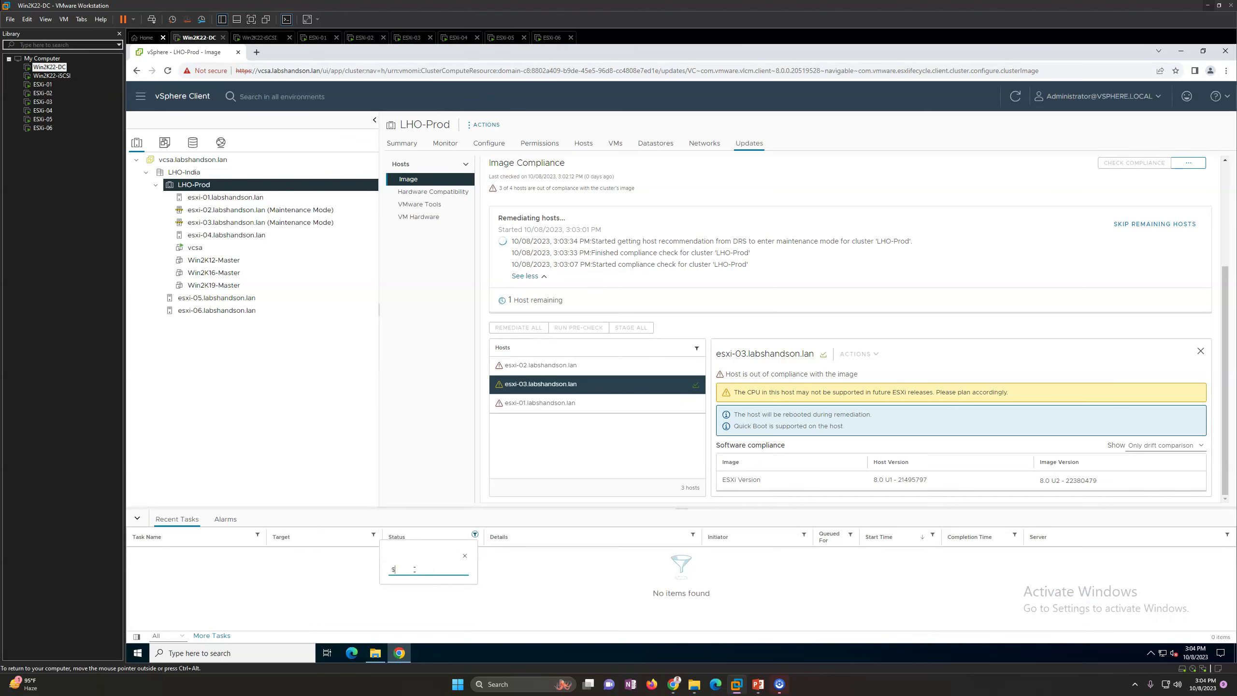
key(BackSpace)
text(%)
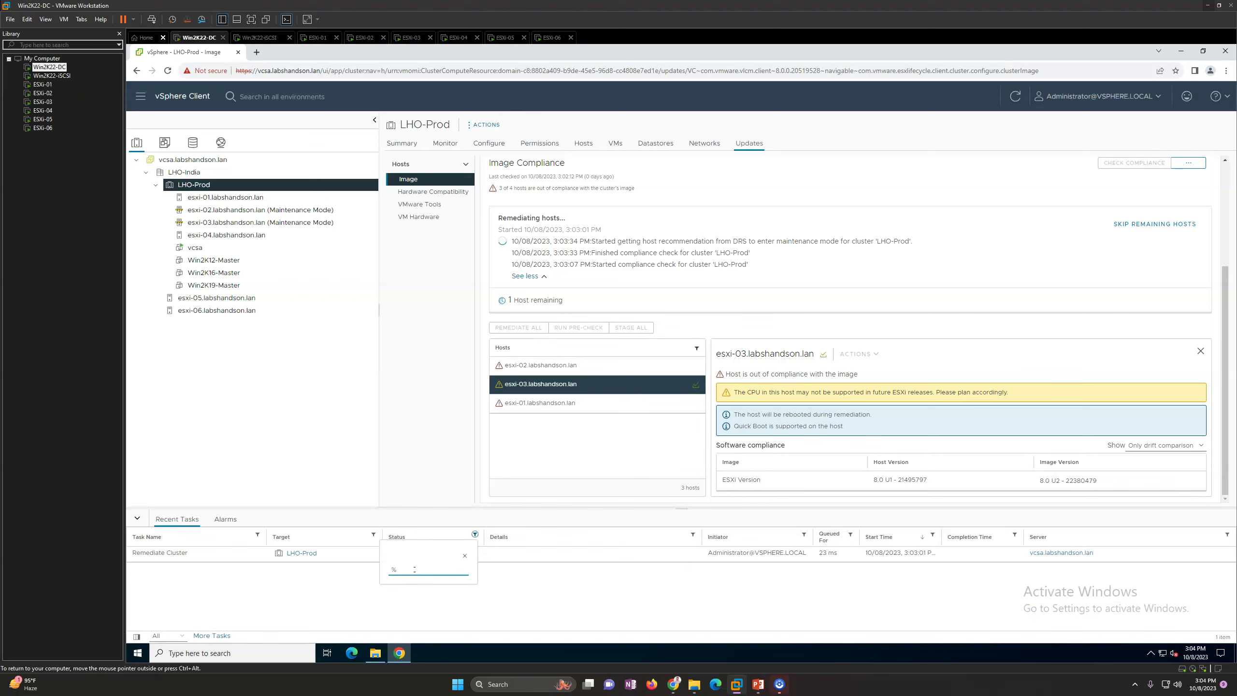
click(541, 599)
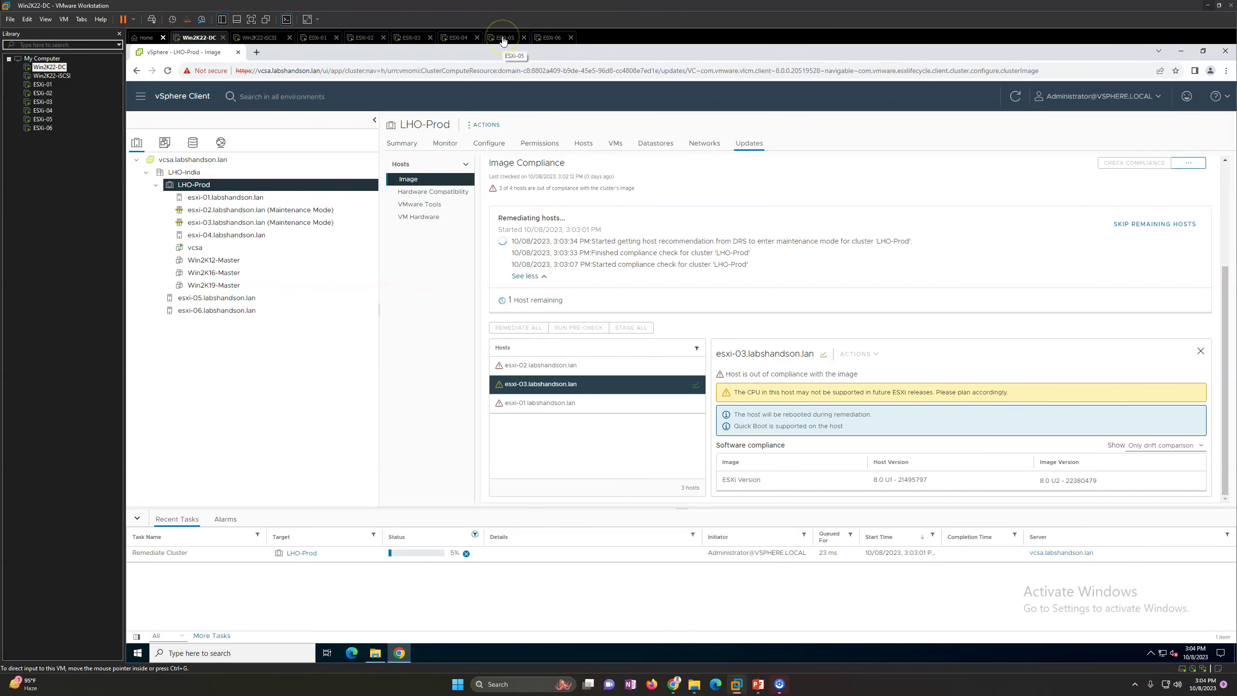
Step: Check the ESXi-03 virtual machine console, and view esxi-03's summary with its uptime and its image compliance in the vSphere Client
click(412, 38)
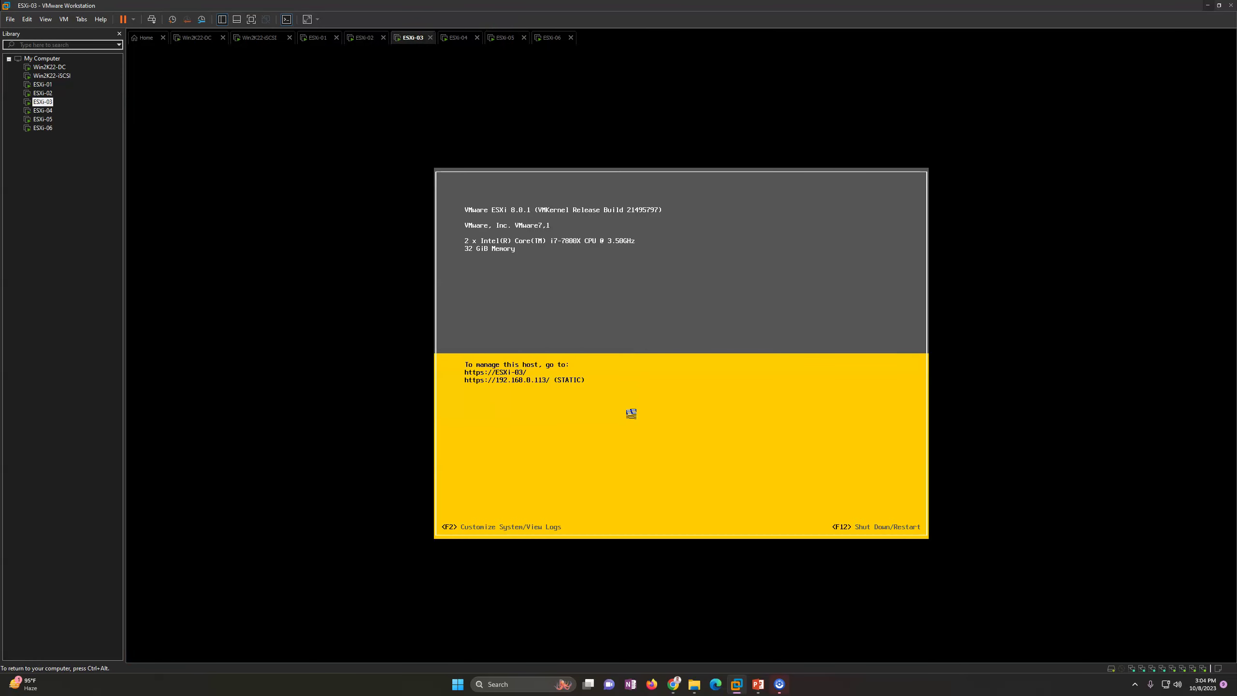
click(197, 38)
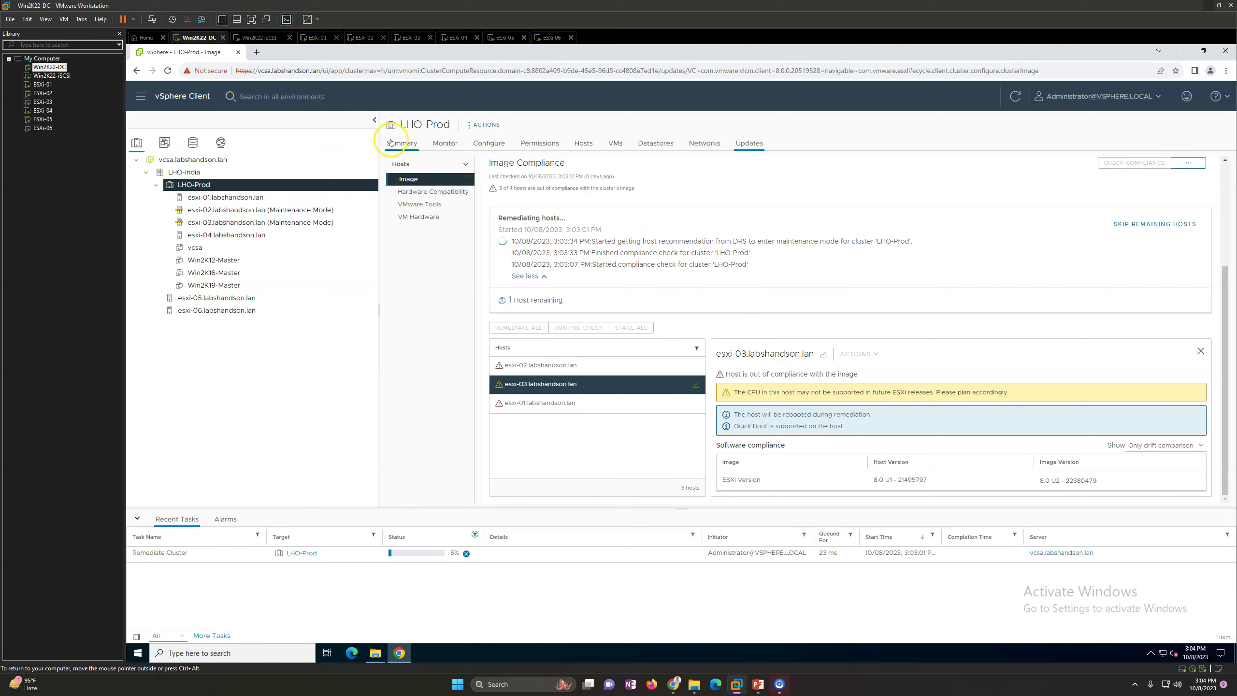
click(403, 143)
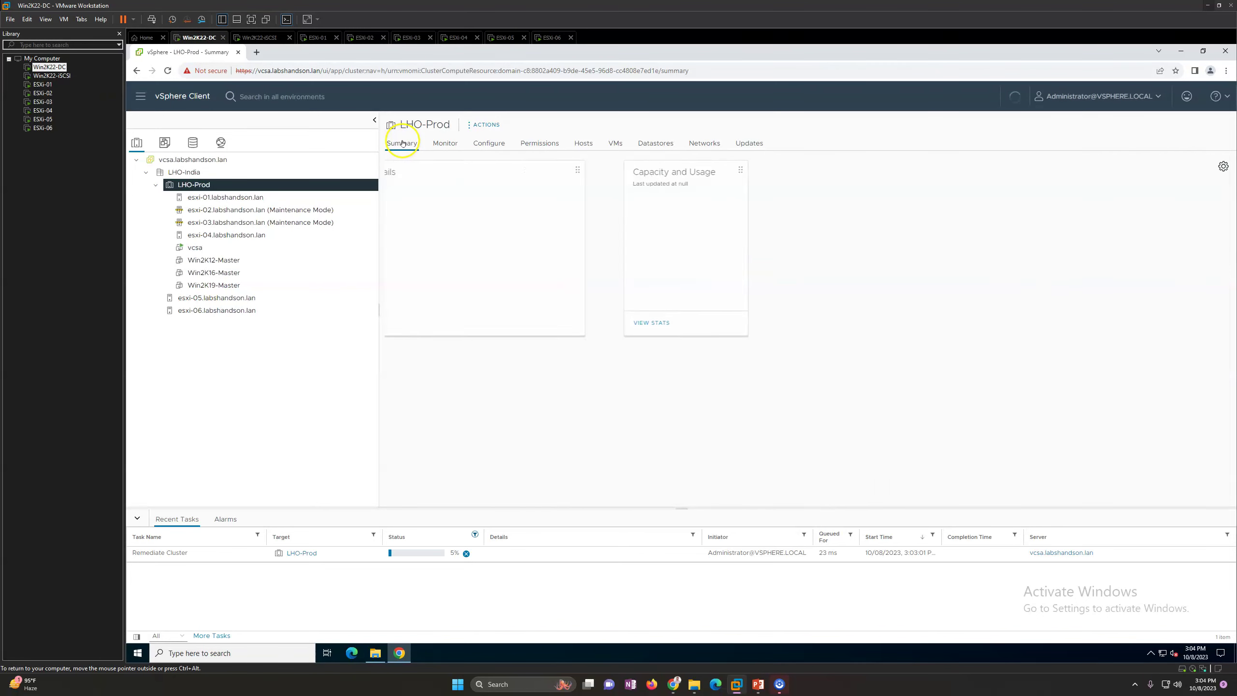
click(243, 224)
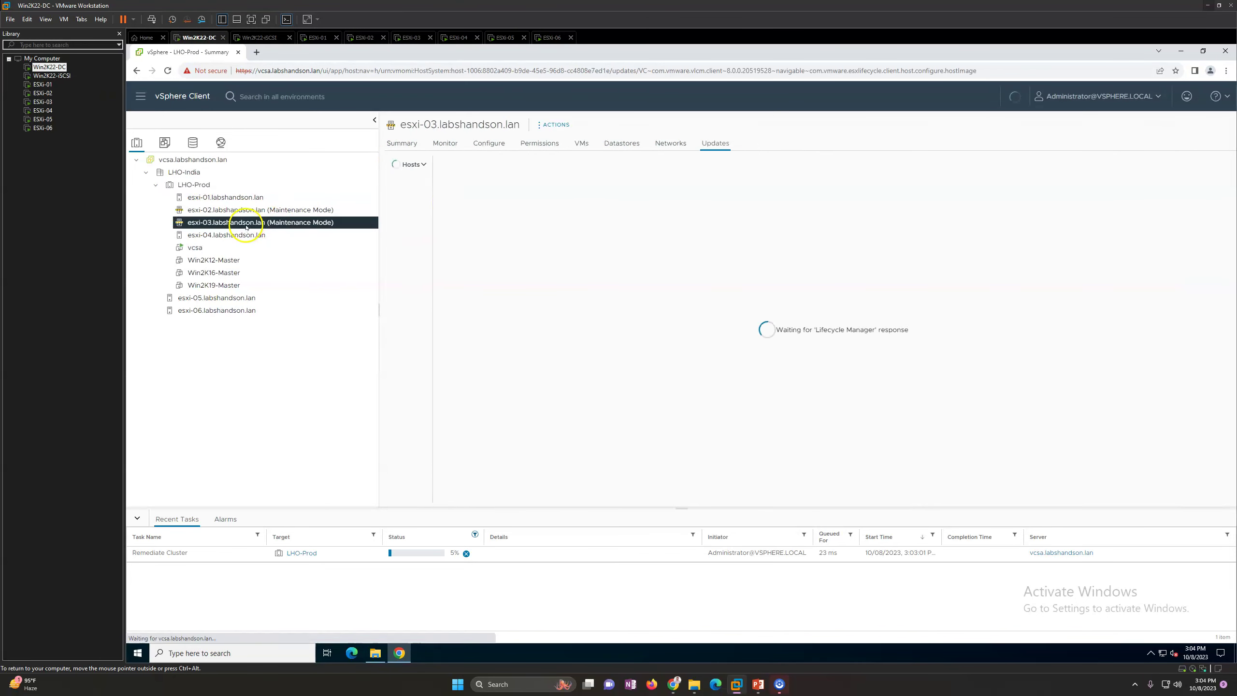
click(399, 142)
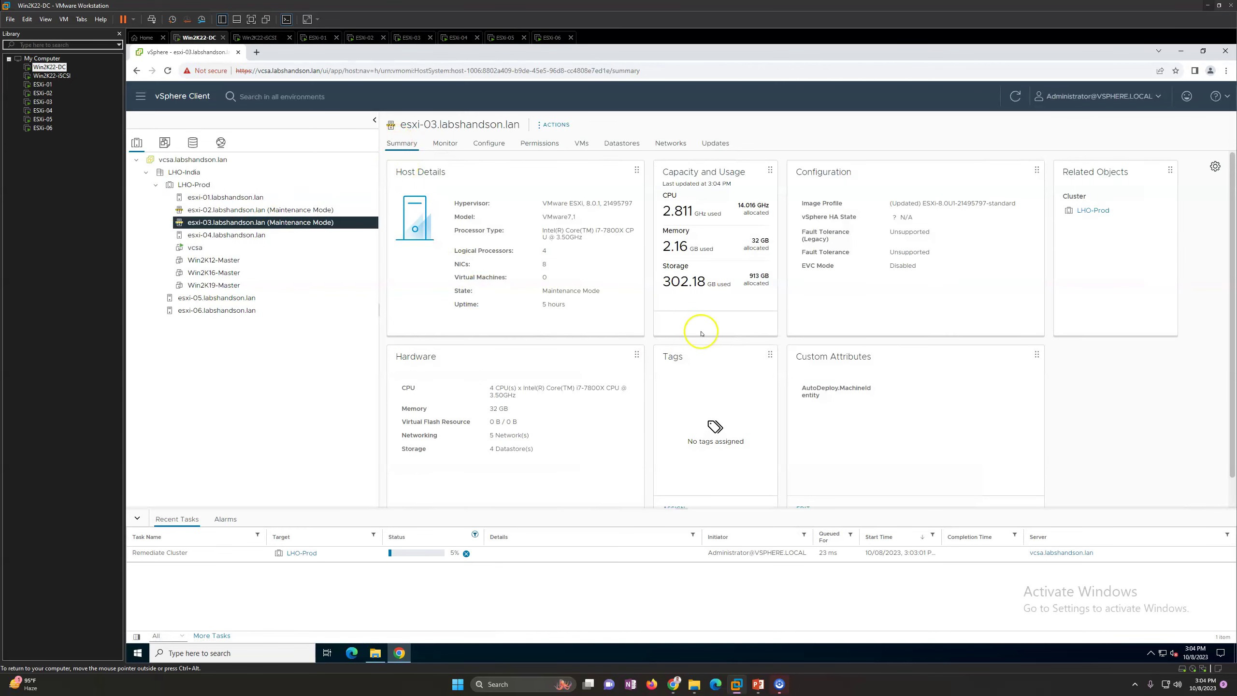
drag(542, 305, 567, 305)
click(714, 142)
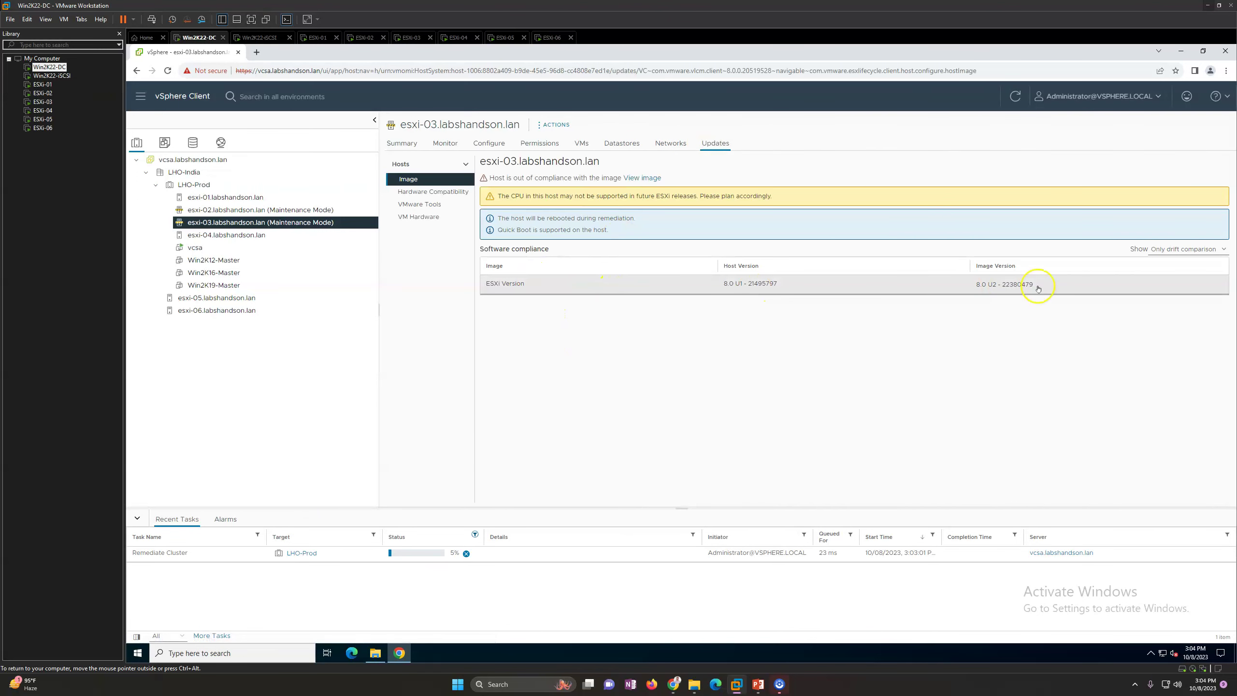
Step: Open the cluster image from esxi-03's updates page and read the expanded remediation log entries for LHO-Prod
click(642, 178)
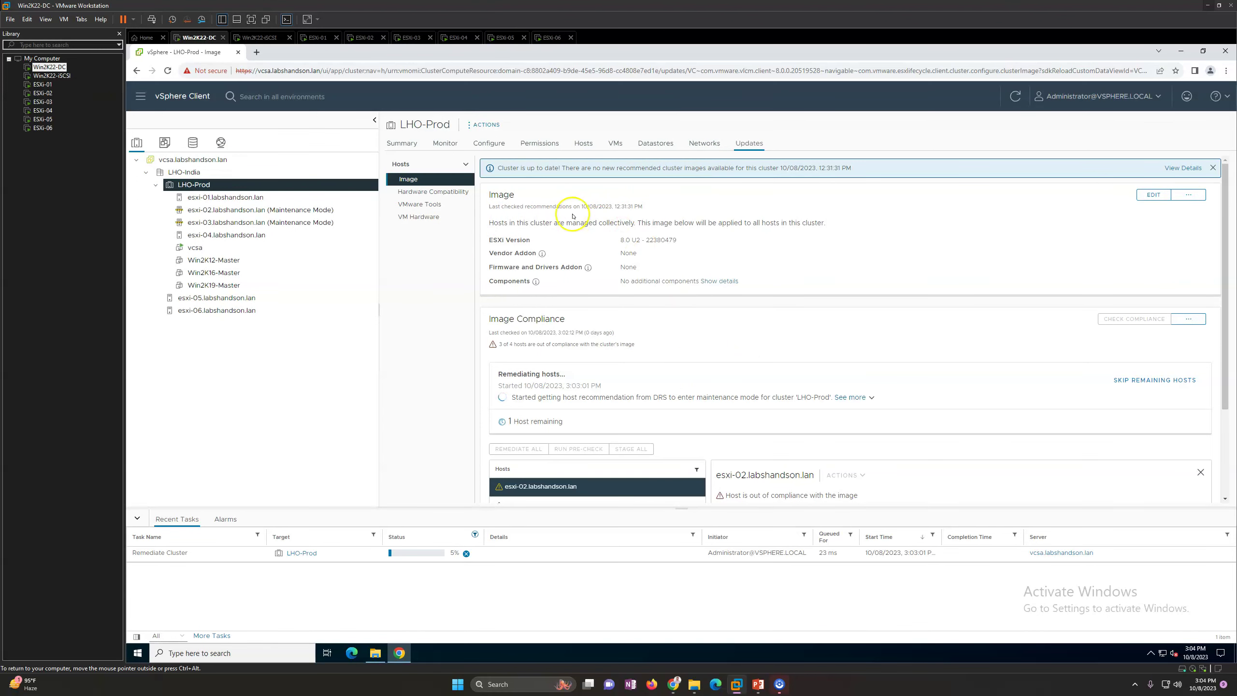
scroll(731, 351, down, 3)
drag(557, 274, 862, 277)
click(868, 276)
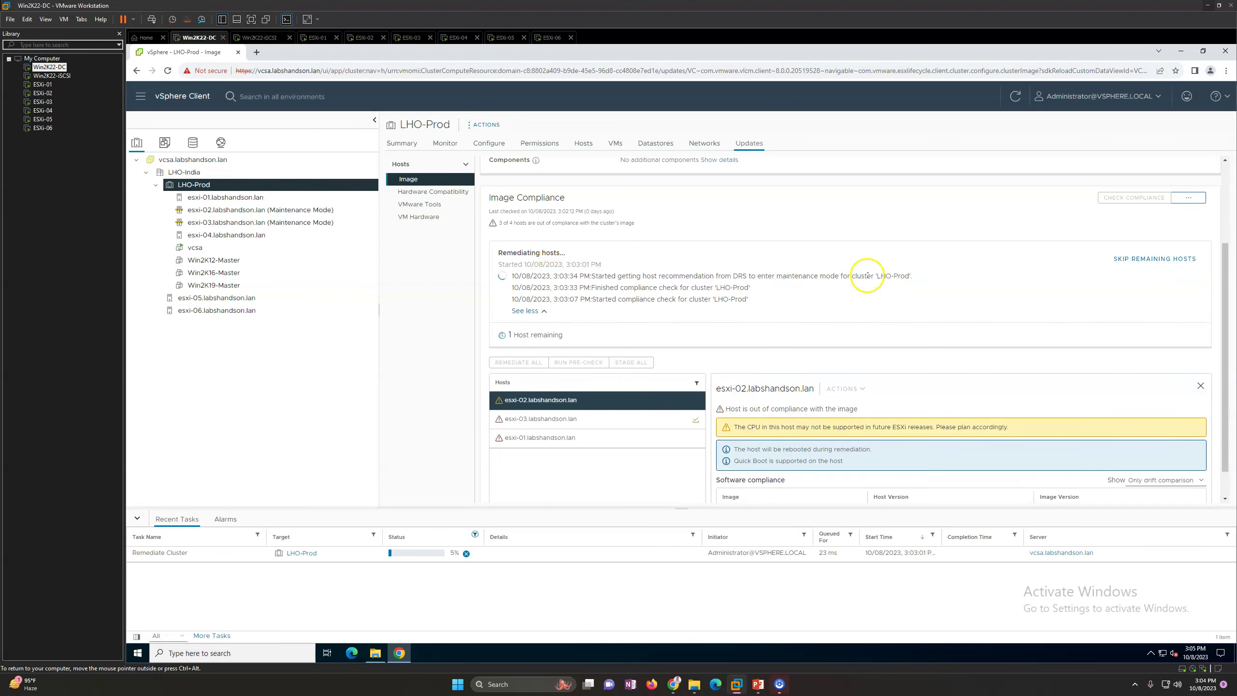
drag(598, 285, 782, 290)
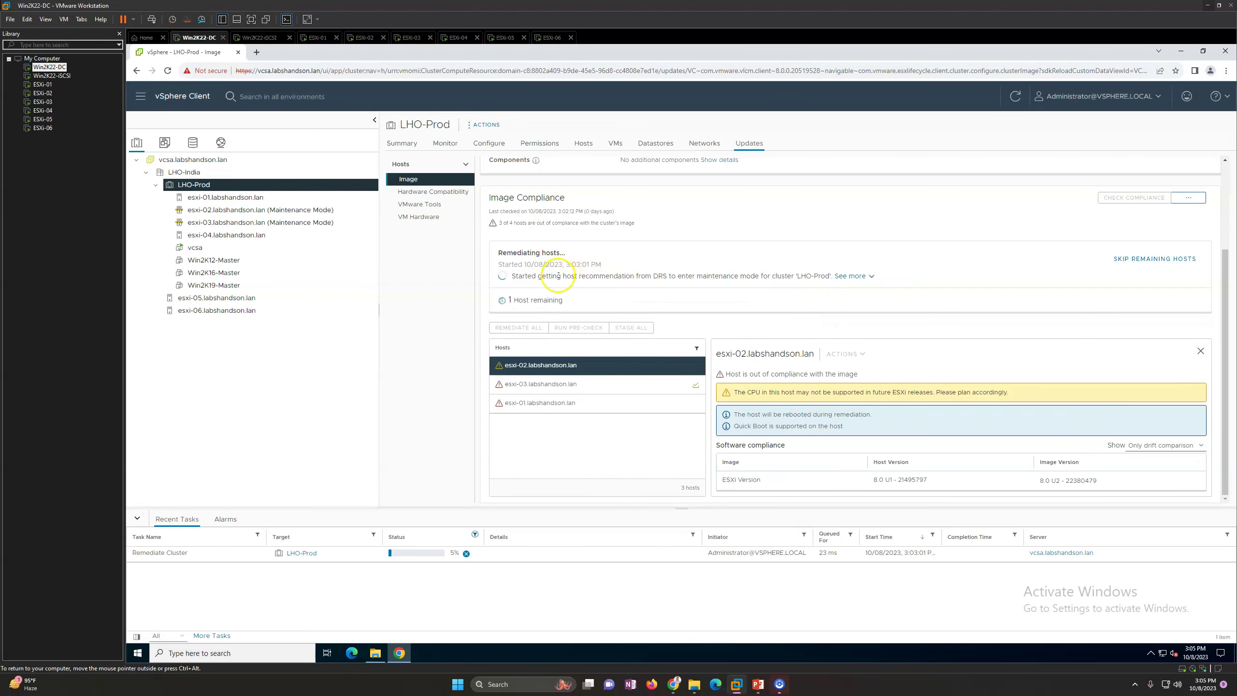
click(852, 276)
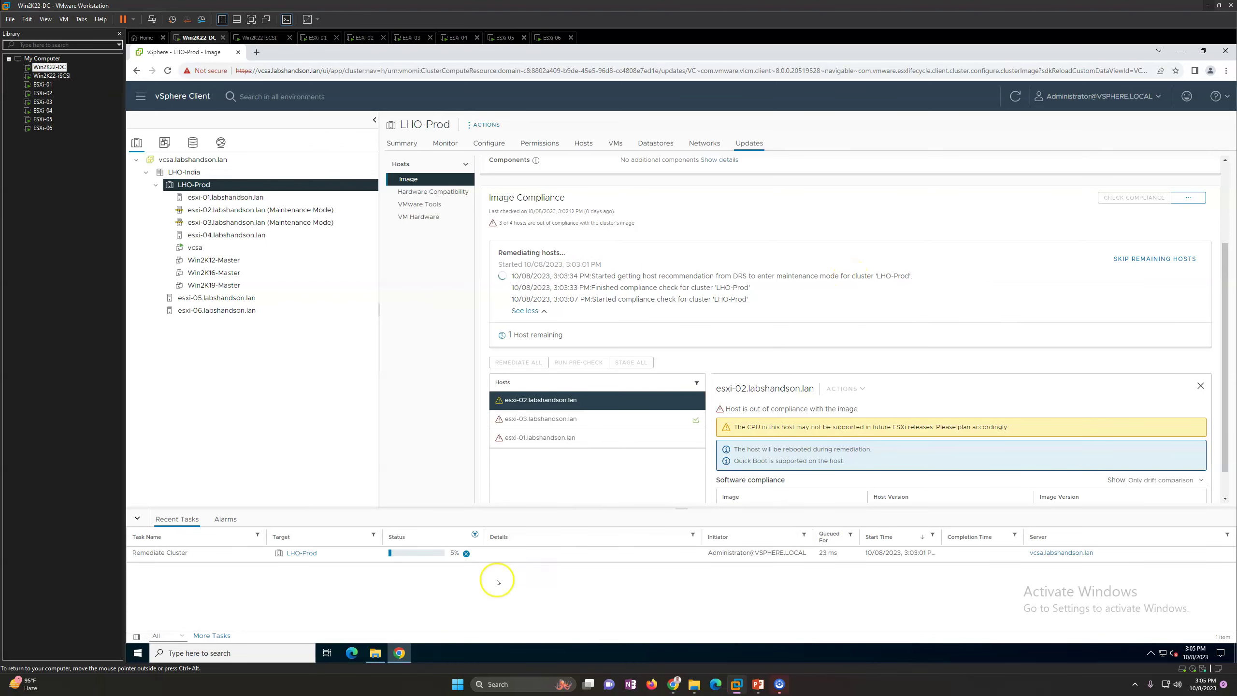
scroll(1063, 411, down, 1)
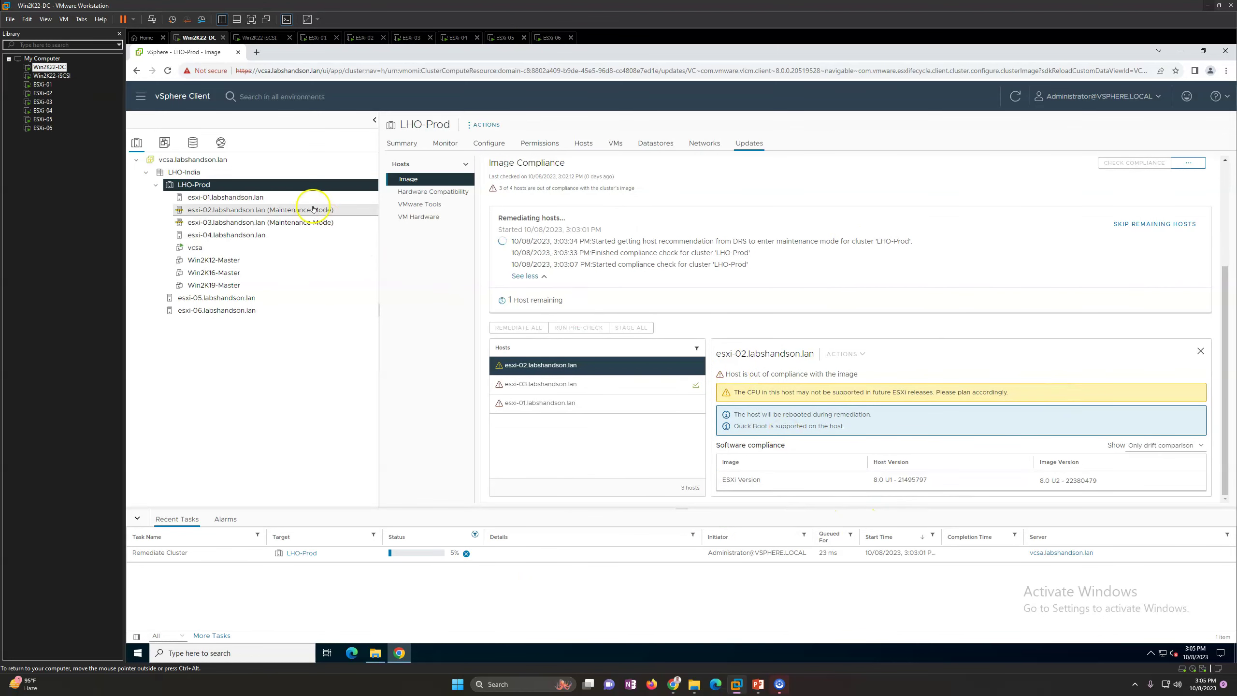
Step: View the image compliance of esxi-04 and esxi-01 on their own updates pages
click(257, 236)
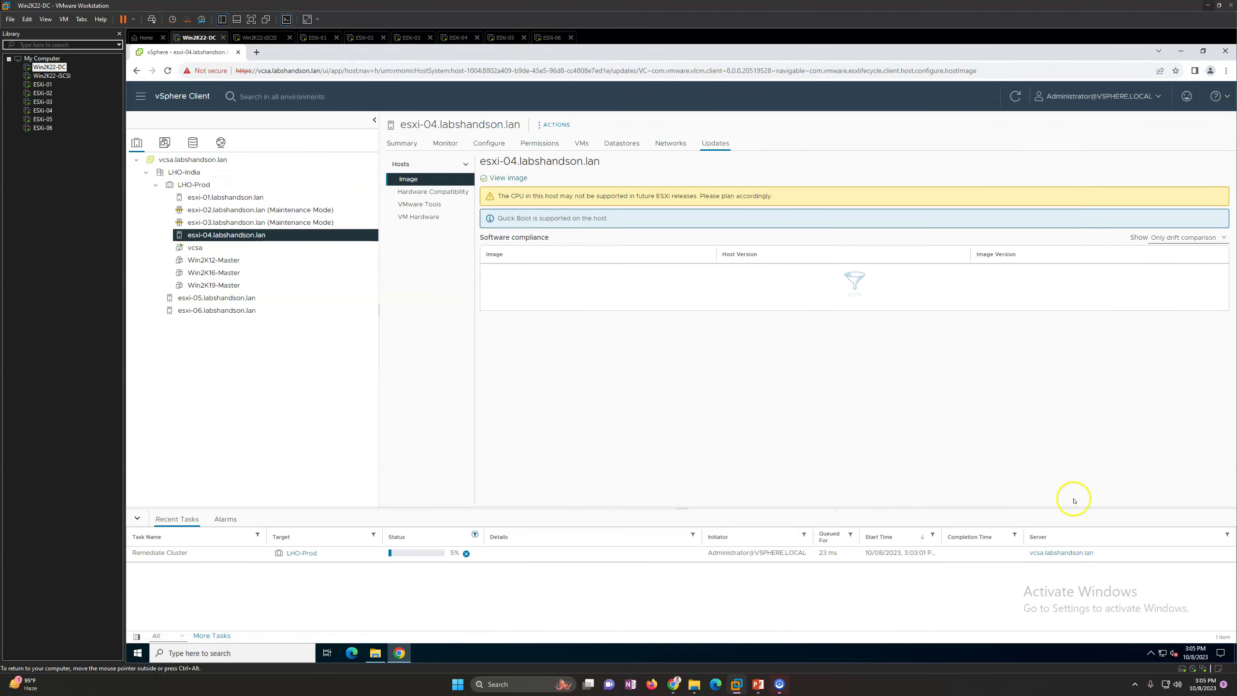
click(510, 178)
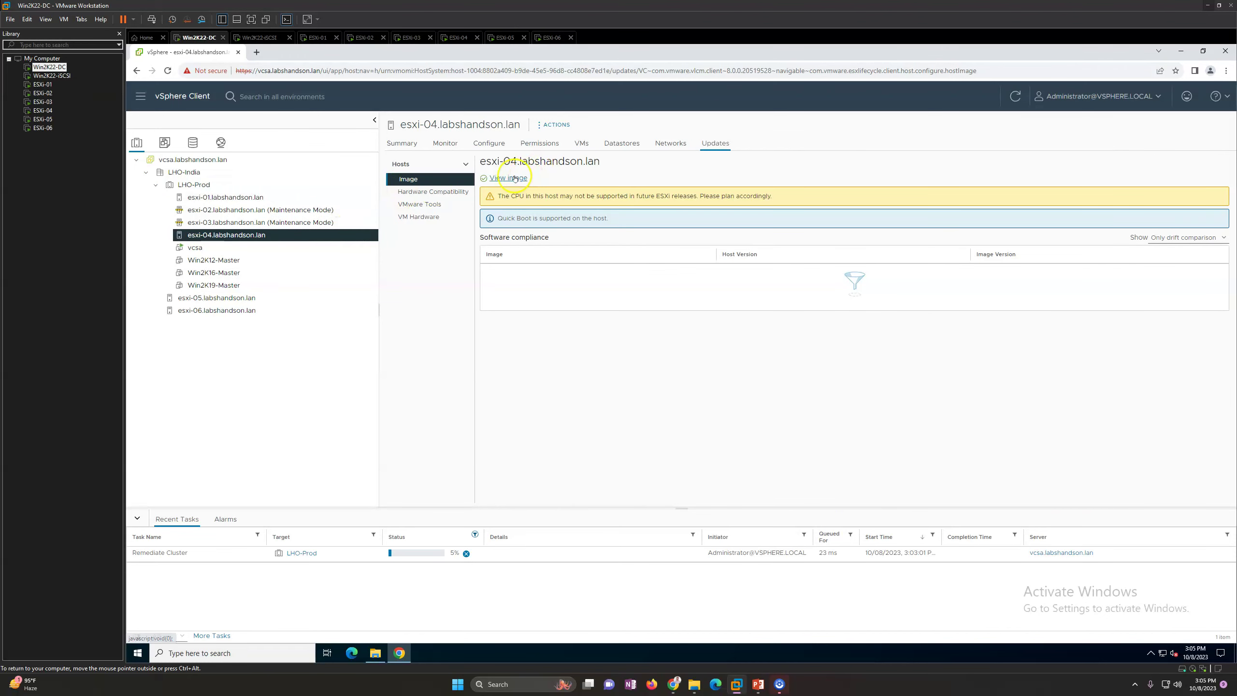
click(219, 197)
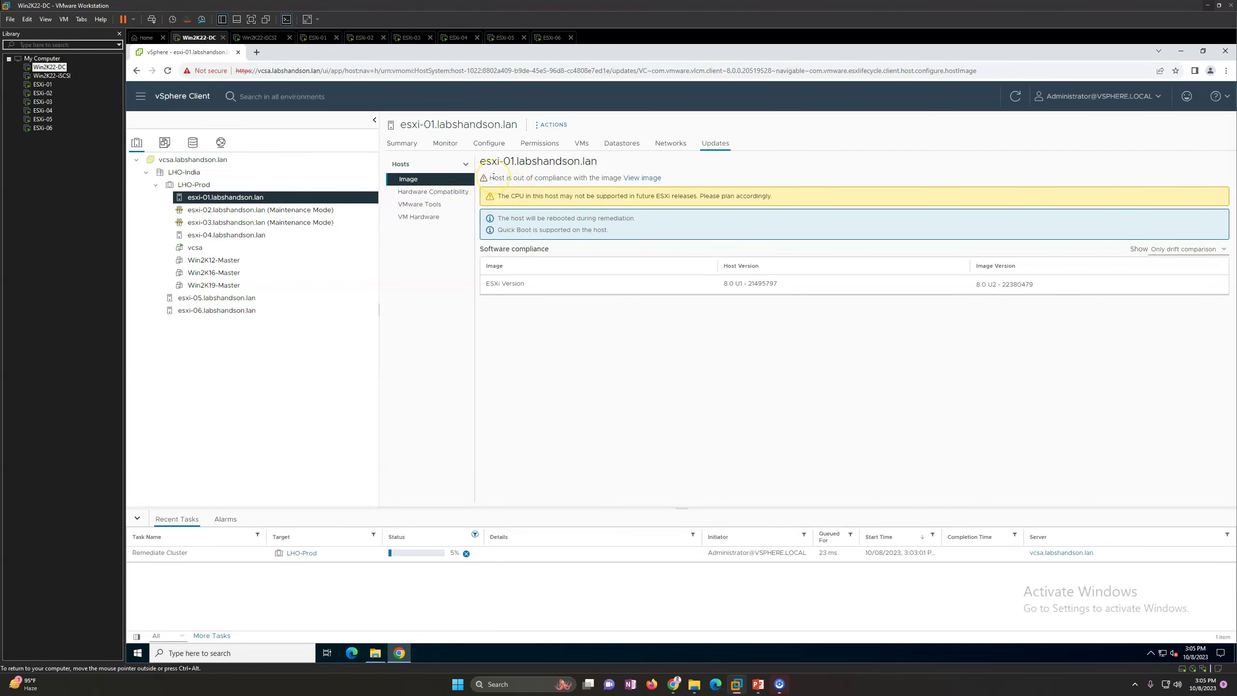
Step: Open the LHO-Prod cluster image from the updates pages of esxi-01 and esxi-04
drag(507, 177, 624, 178)
click(641, 179)
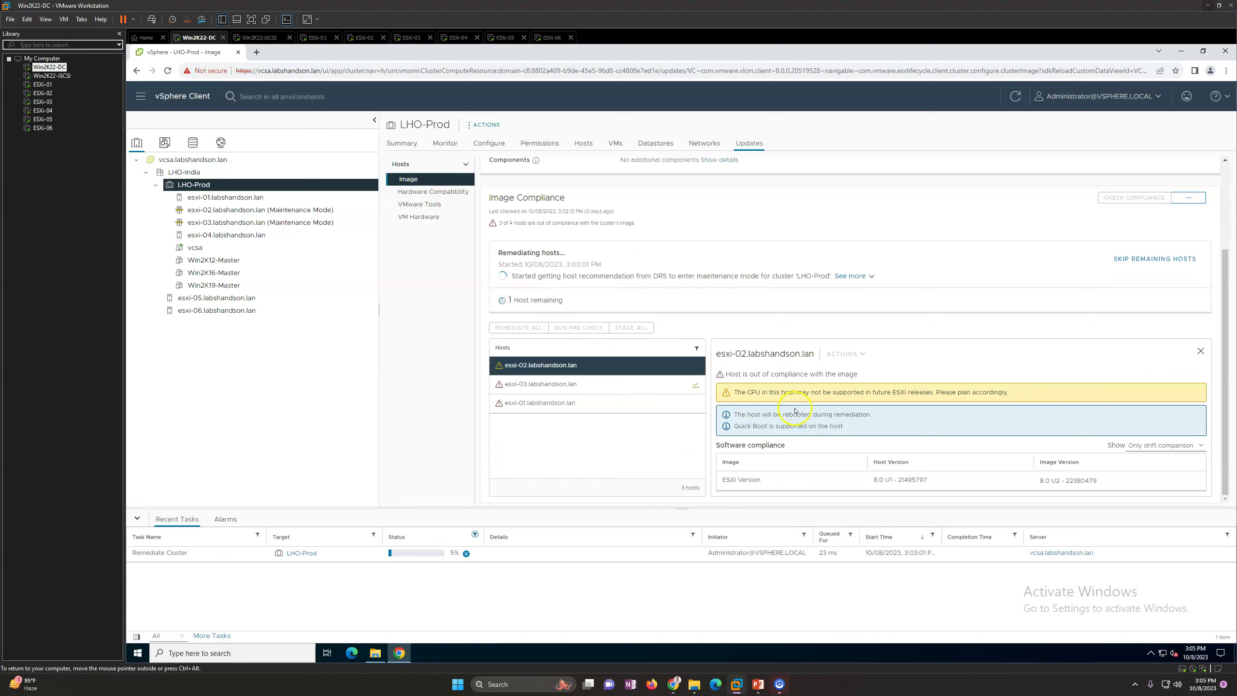
click(227, 234)
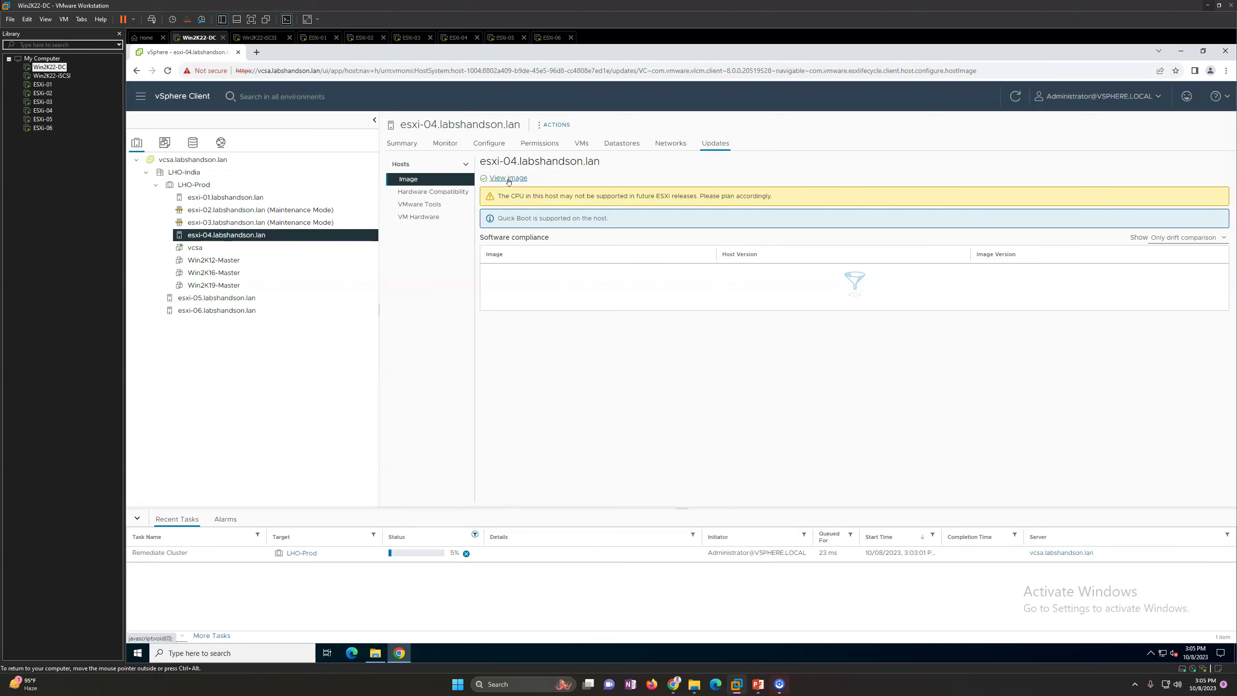
click(508, 179)
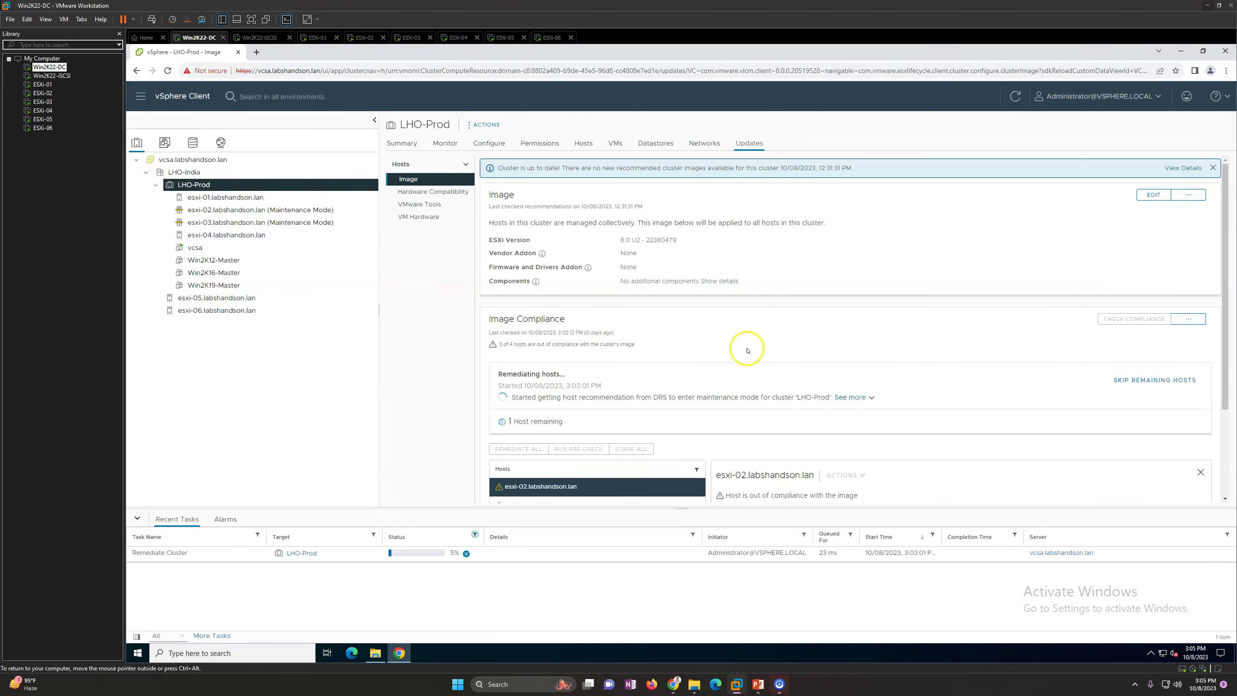
Step: View esxi-03's image compliance details within LHO-Prod and expand the remediation log
scroll(748, 350, down, 3)
click(583, 383)
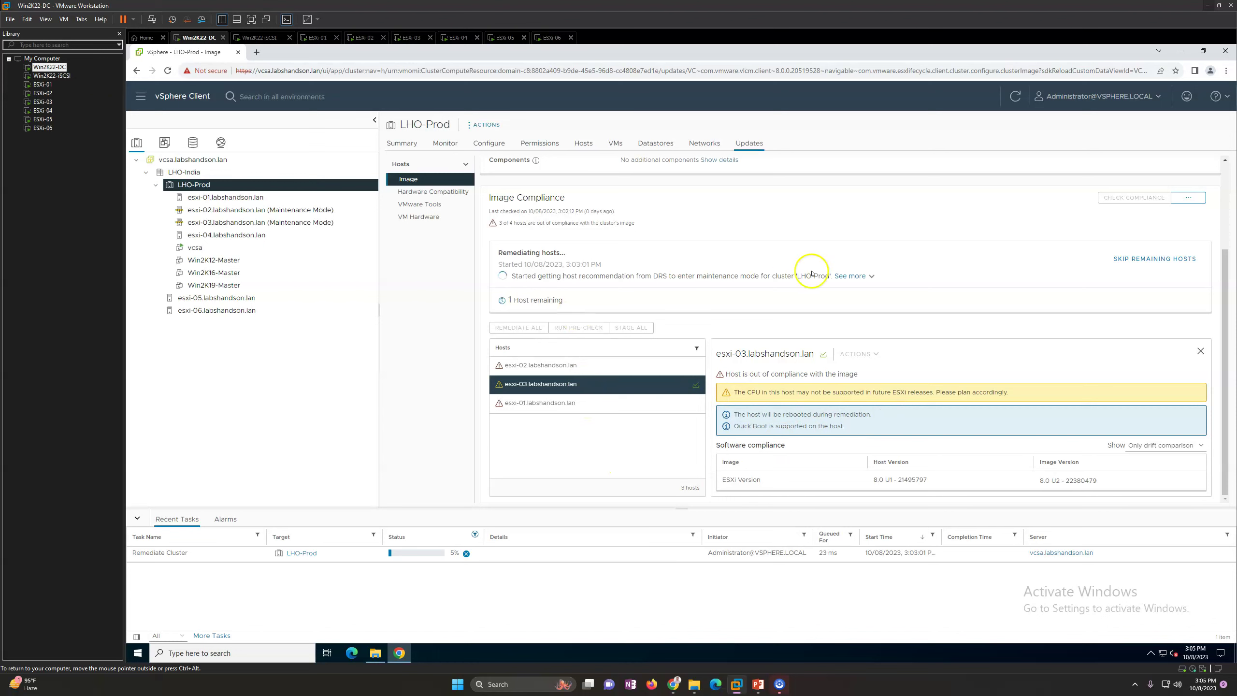
click(853, 276)
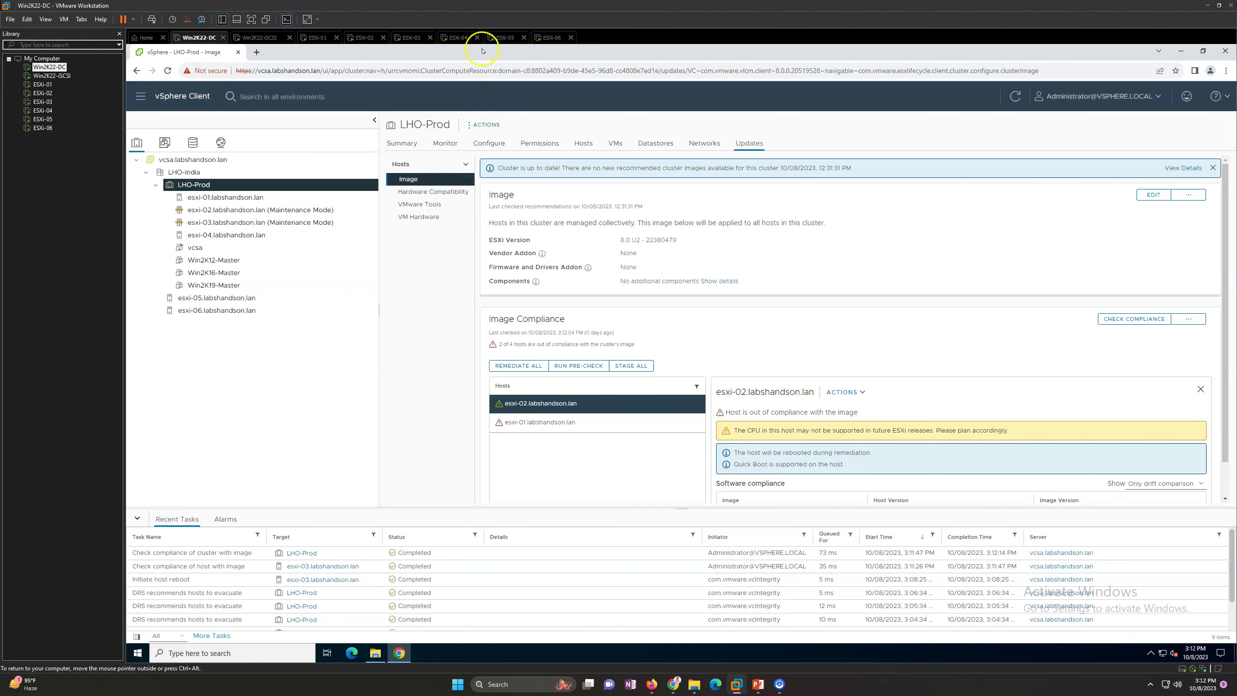
Step: Check the ESXi version on the ESXi-03 virtual machine console, and return to the vSphere Client on Win2K22-DC
click(412, 37)
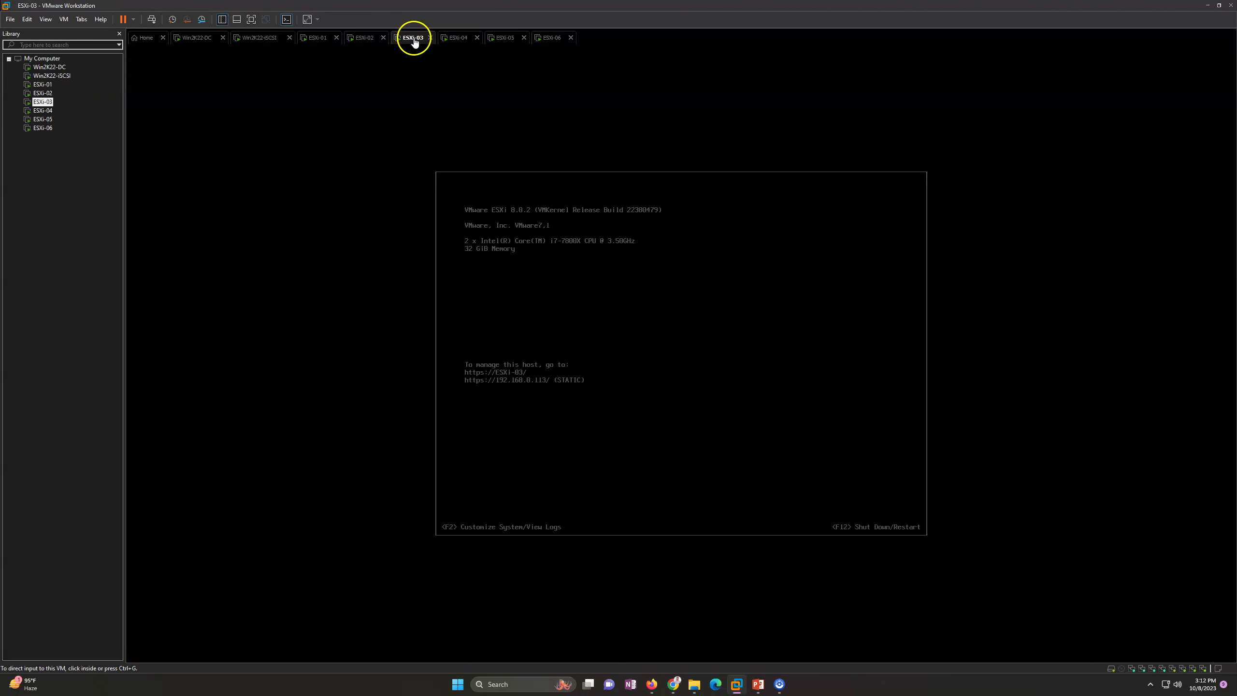
click(518, 219)
click(197, 38)
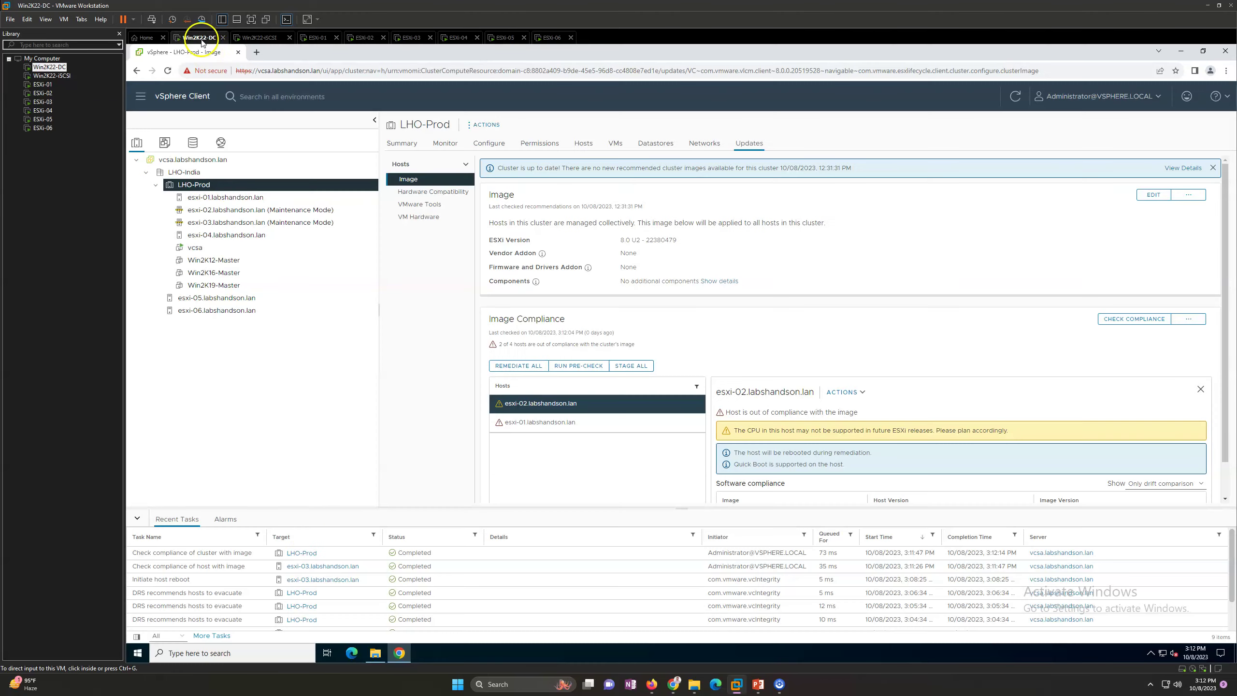
click(314, 517)
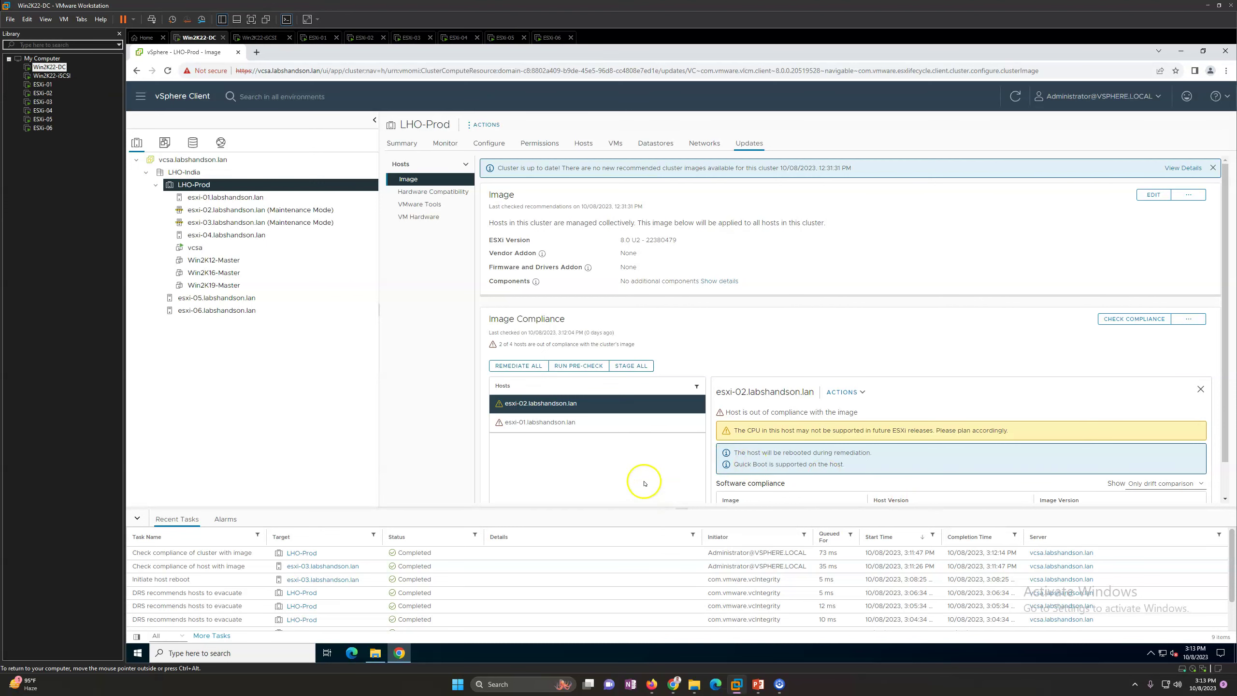
Step: Review LHO-Prod's image compliance and its remaining non-compliant hosts
scroll(644, 483, down, 1)
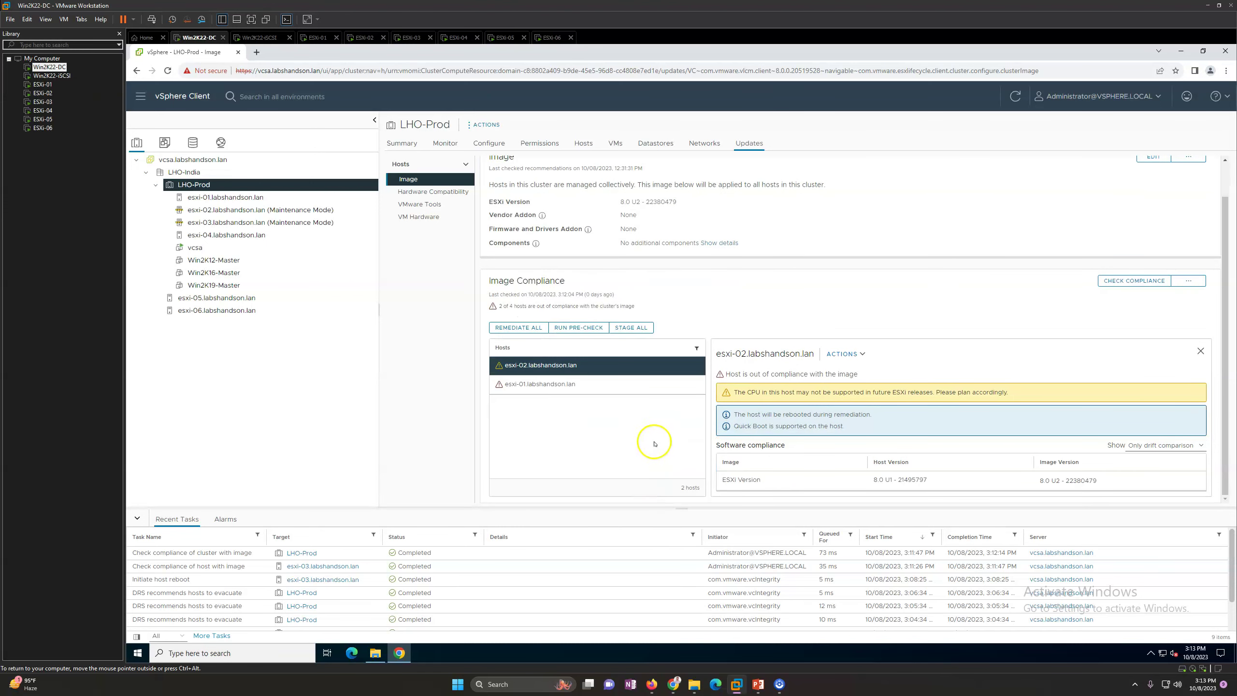
scroll(634, 419, up, 1)
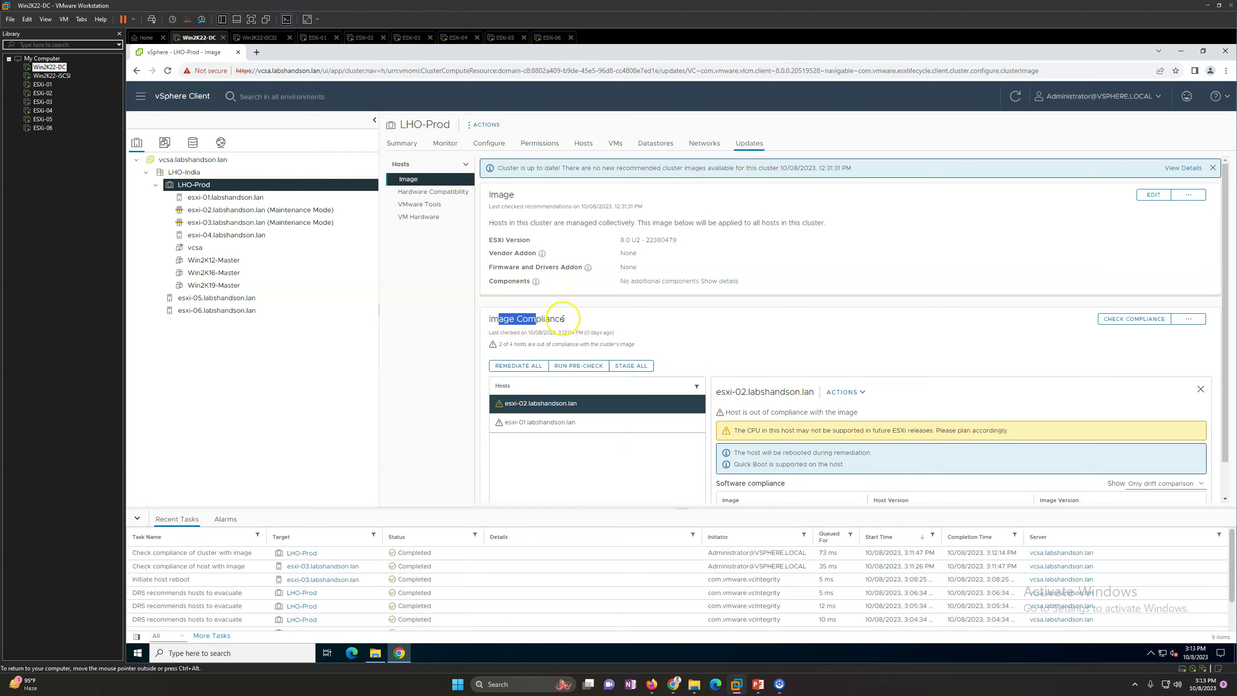
drag(499, 345, 606, 344)
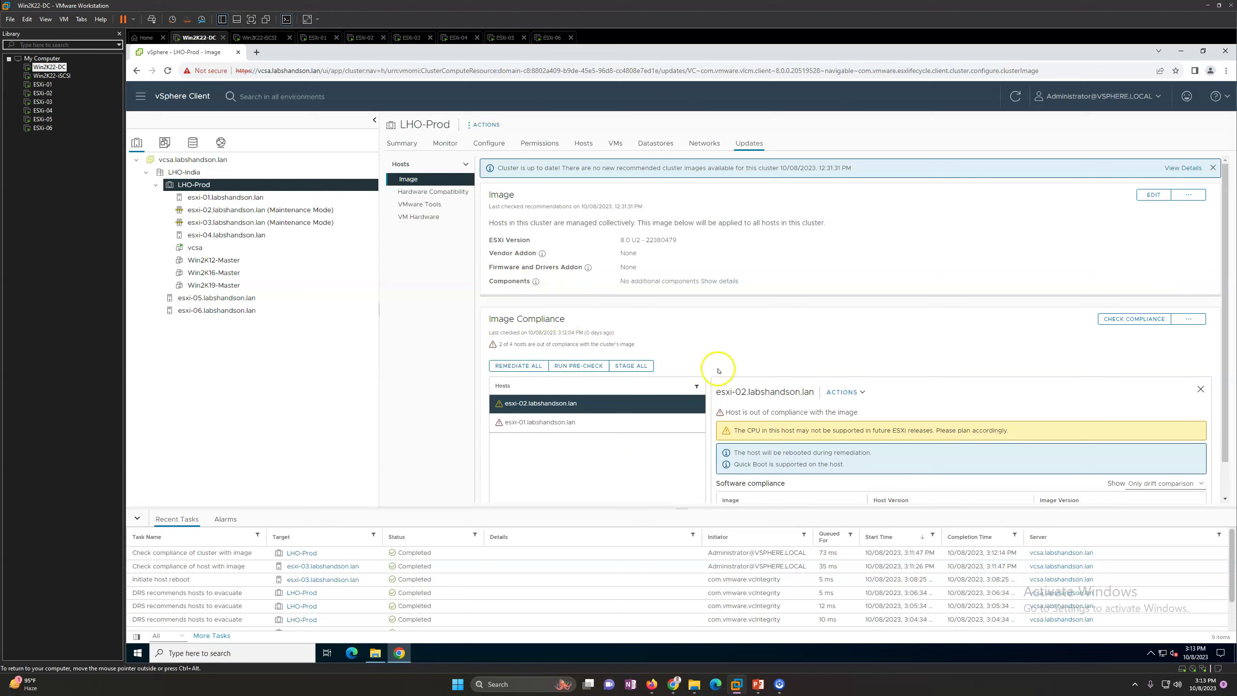
Step: Compare the image compliance of esxi-03 and esxi-02 on their own updates pages
click(222, 223)
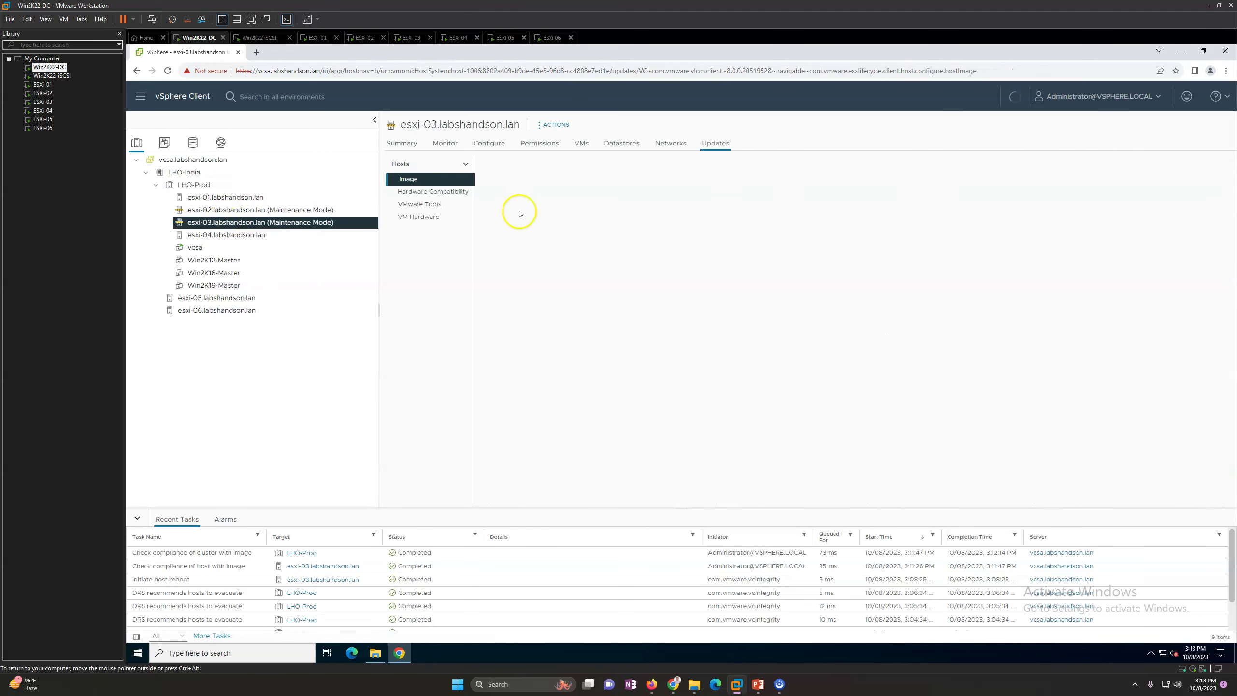
click(241, 247)
click(246, 236)
click(245, 223)
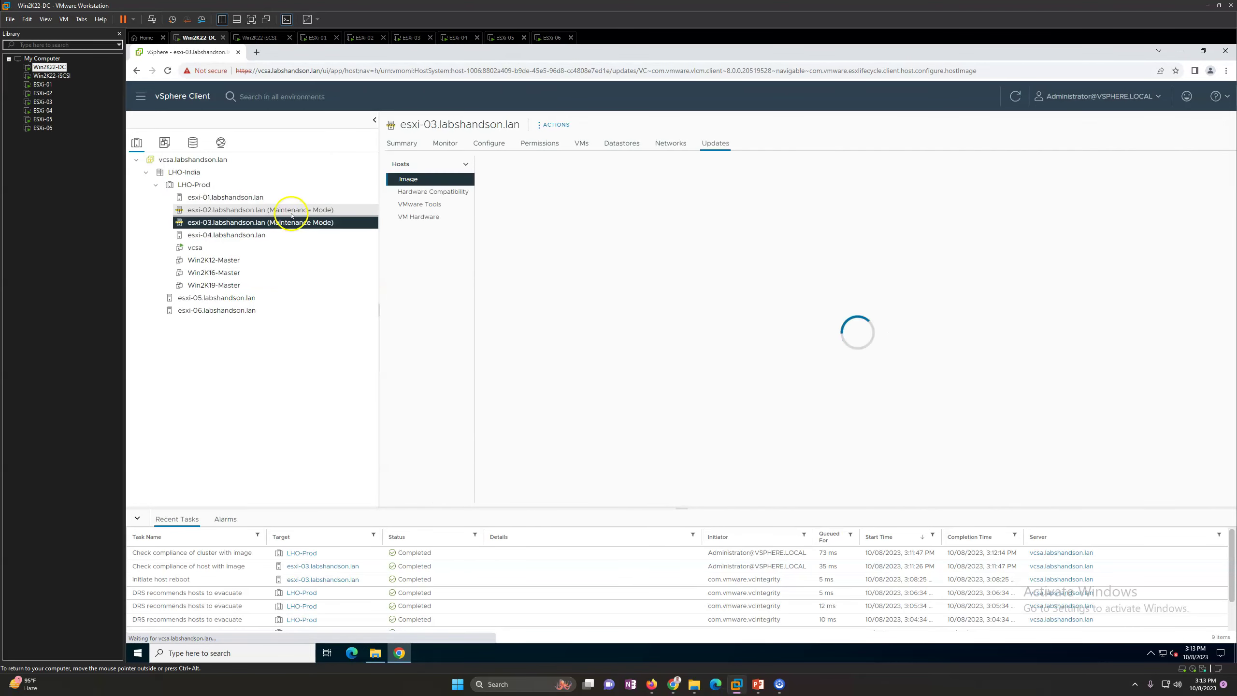
click(244, 210)
Step: Take esxi-03 out of maintenance mode
click(245, 222)
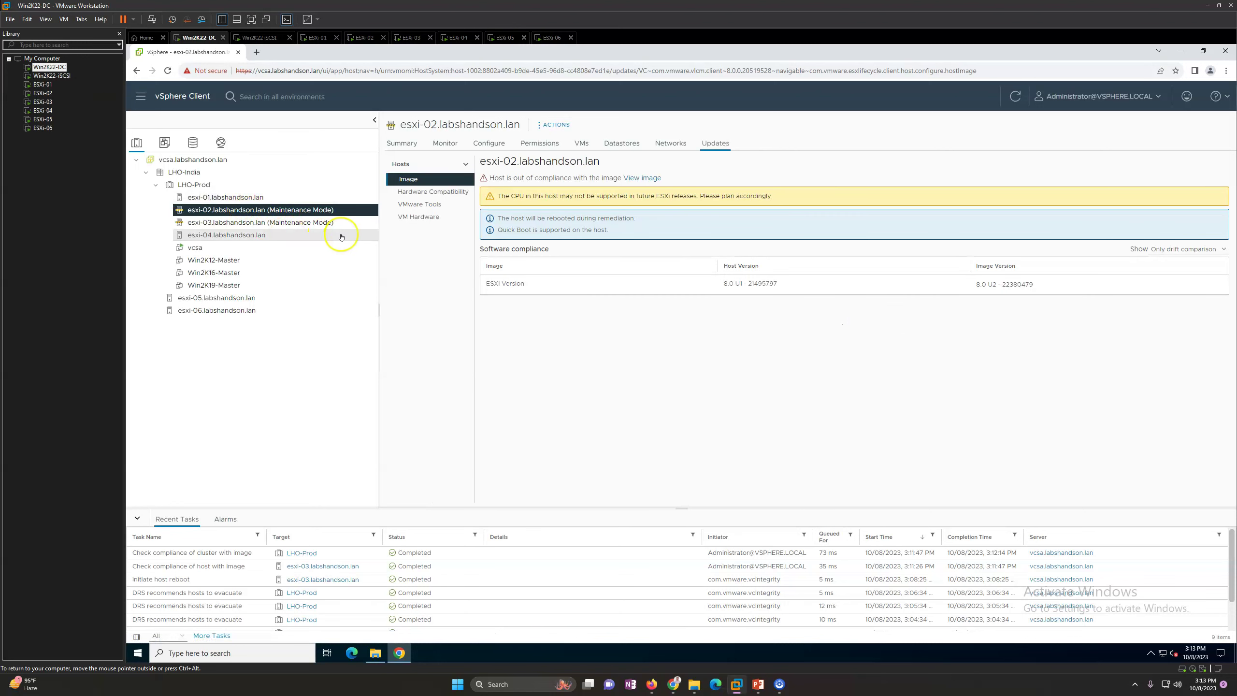
right_click(250, 225)
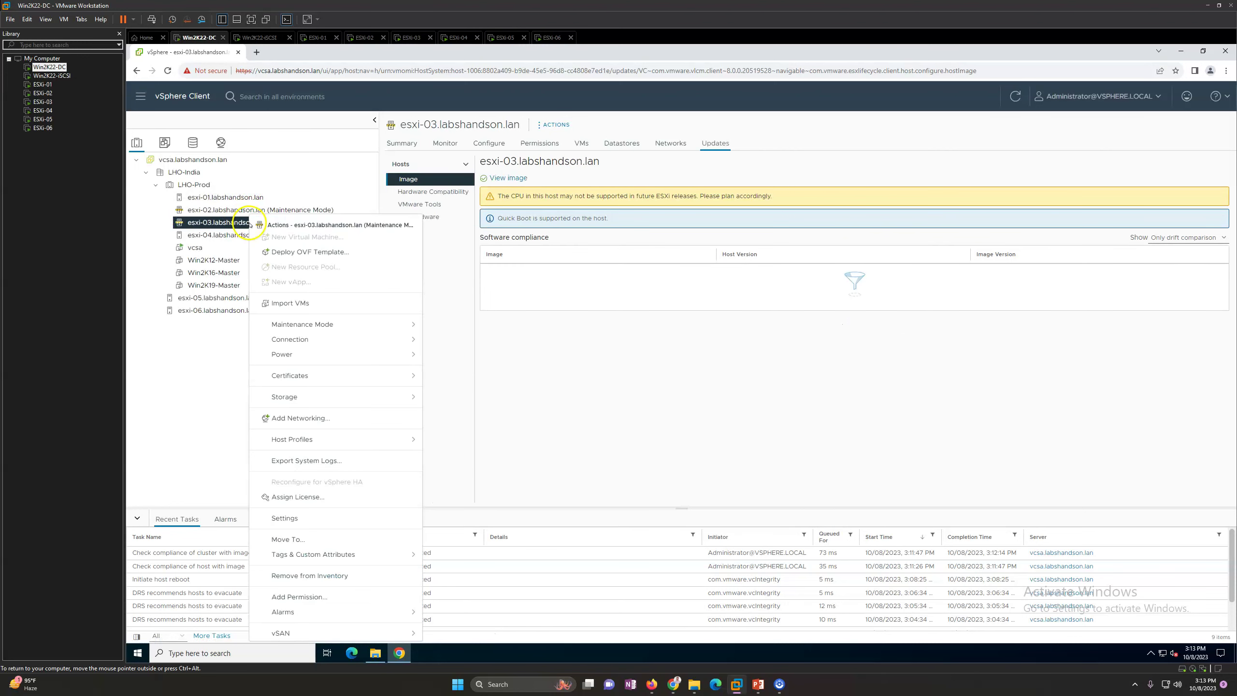
mouse_move(309, 324)
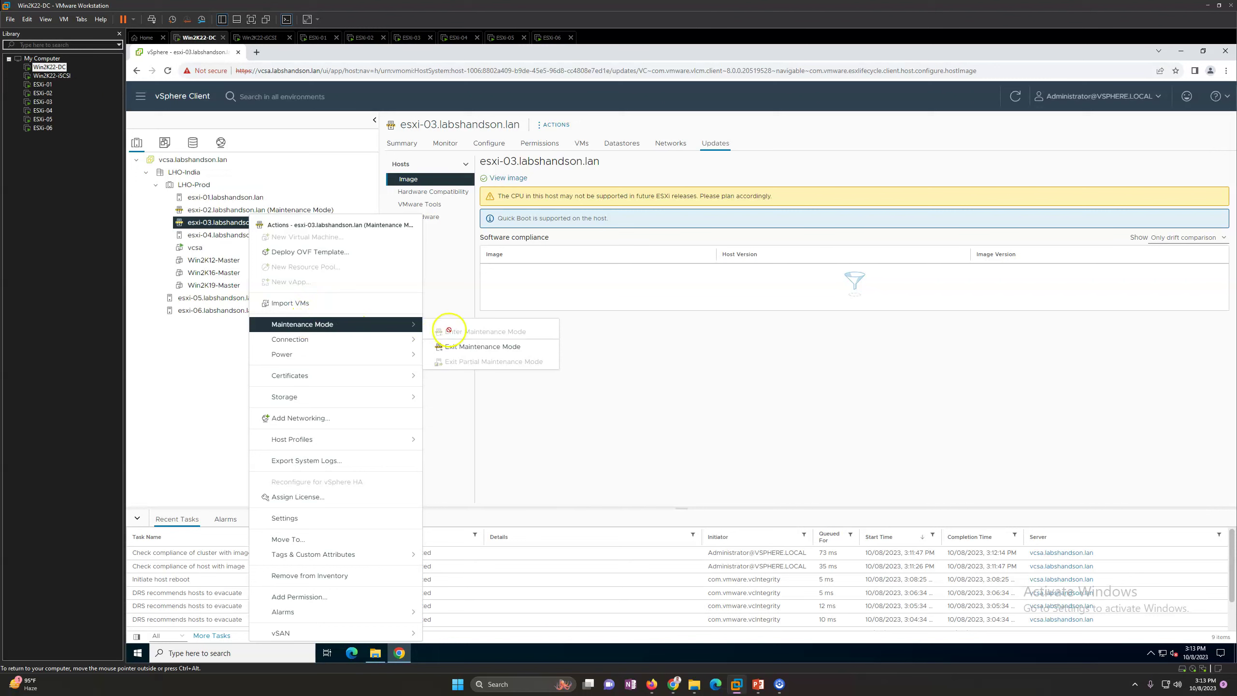
click(461, 352)
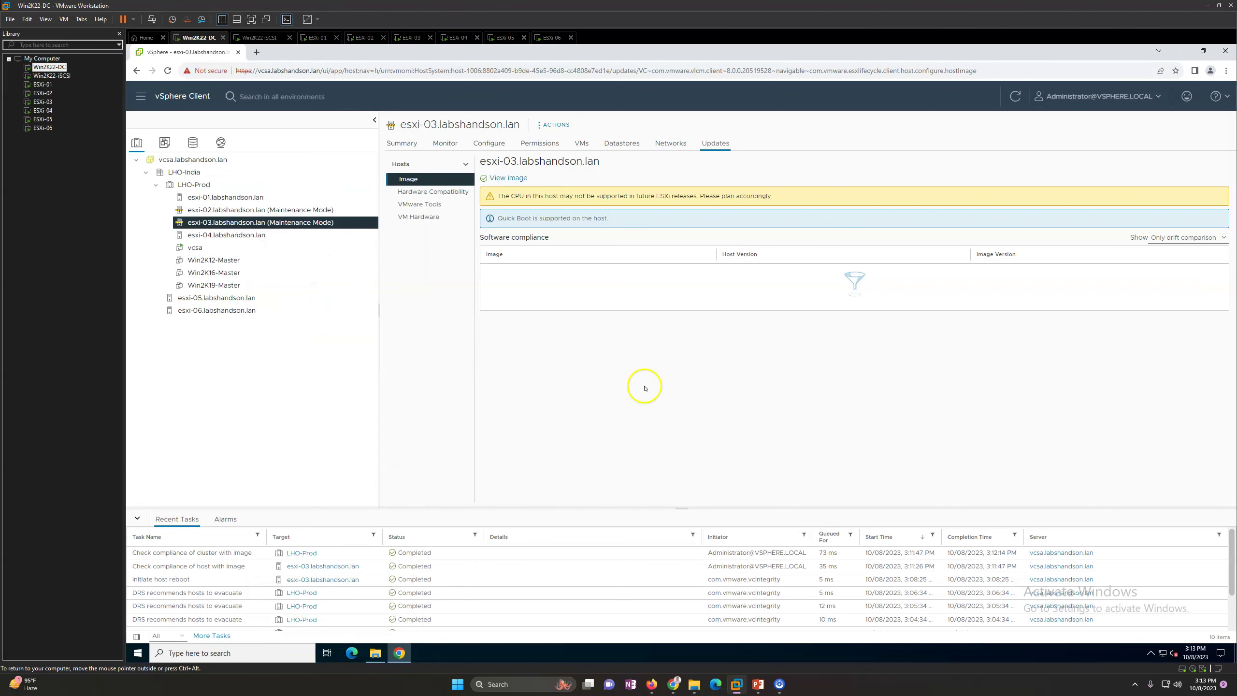
Step: Select Win2K12-Master, Win2K16-Master and Win2K19-Master among esxi-01's virtual machines and start migrating them together
click(249, 198)
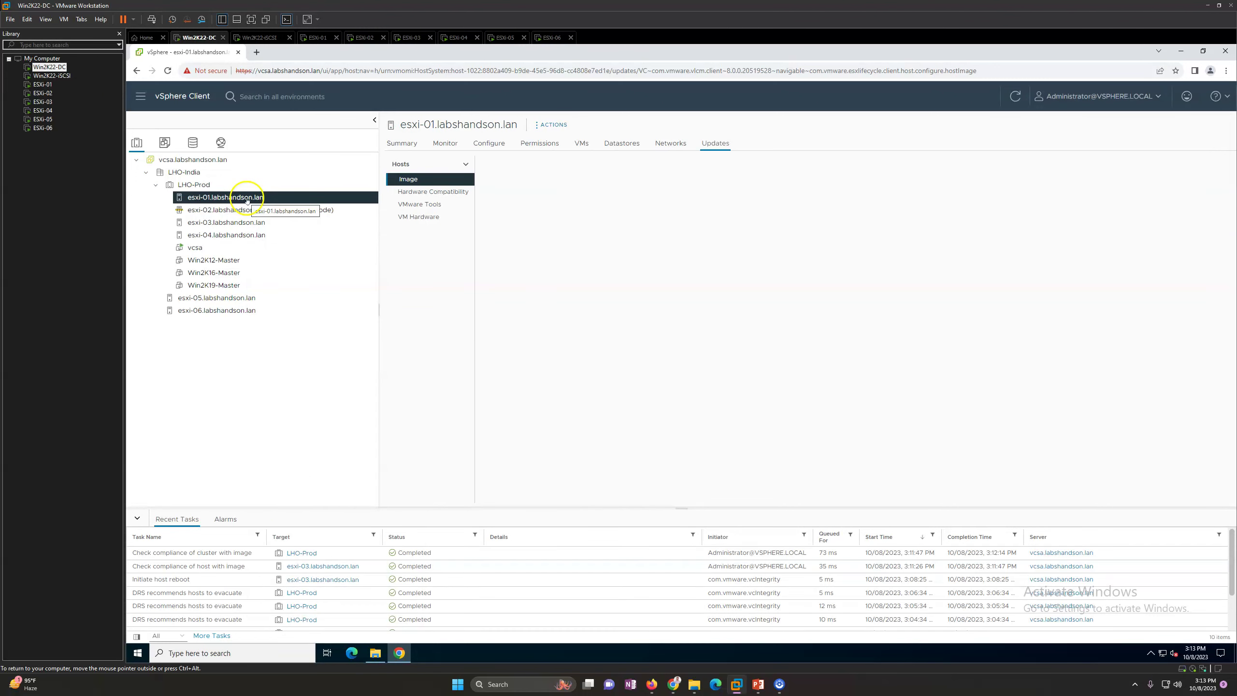
click(581, 144)
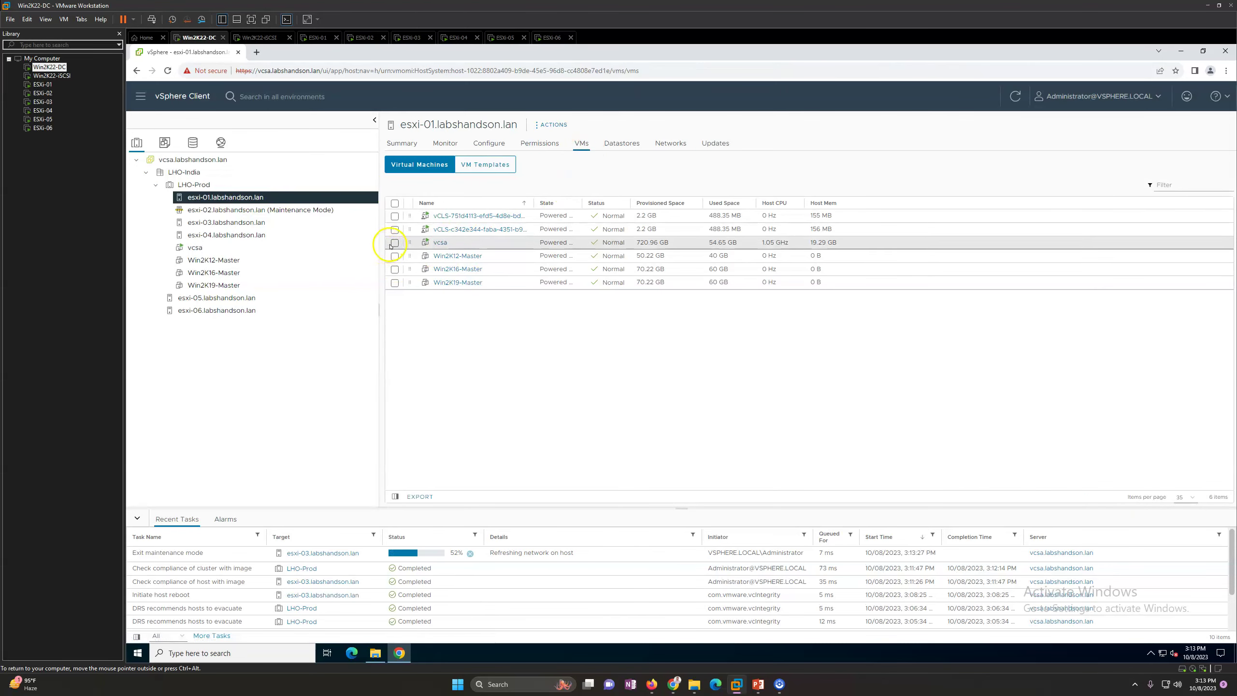
click(394, 255)
click(394, 270)
click(394, 283)
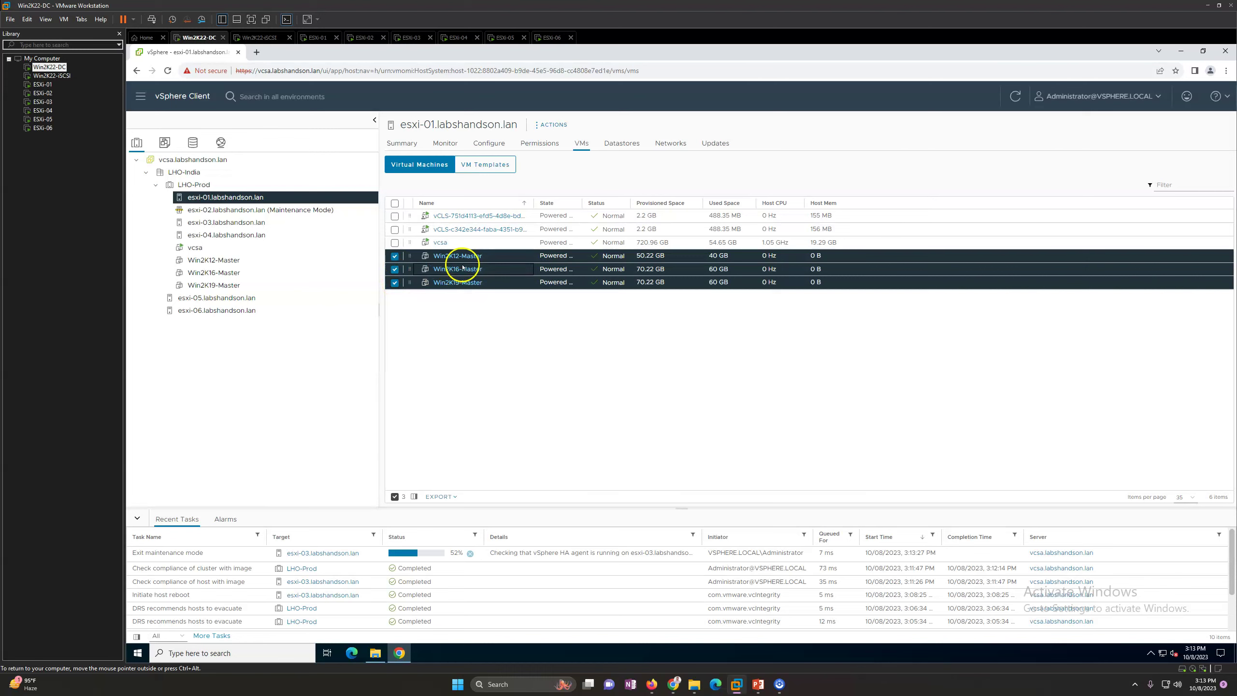
right_click(463, 267)
click(494, 339)
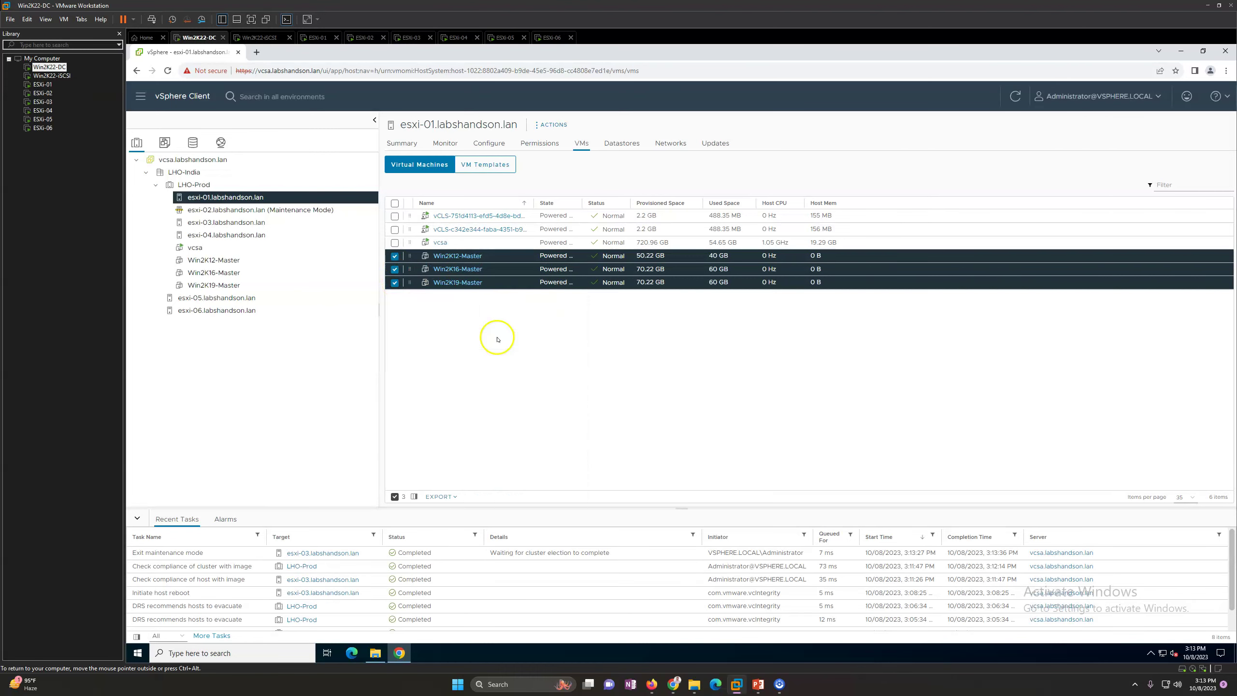
click(790, 391)
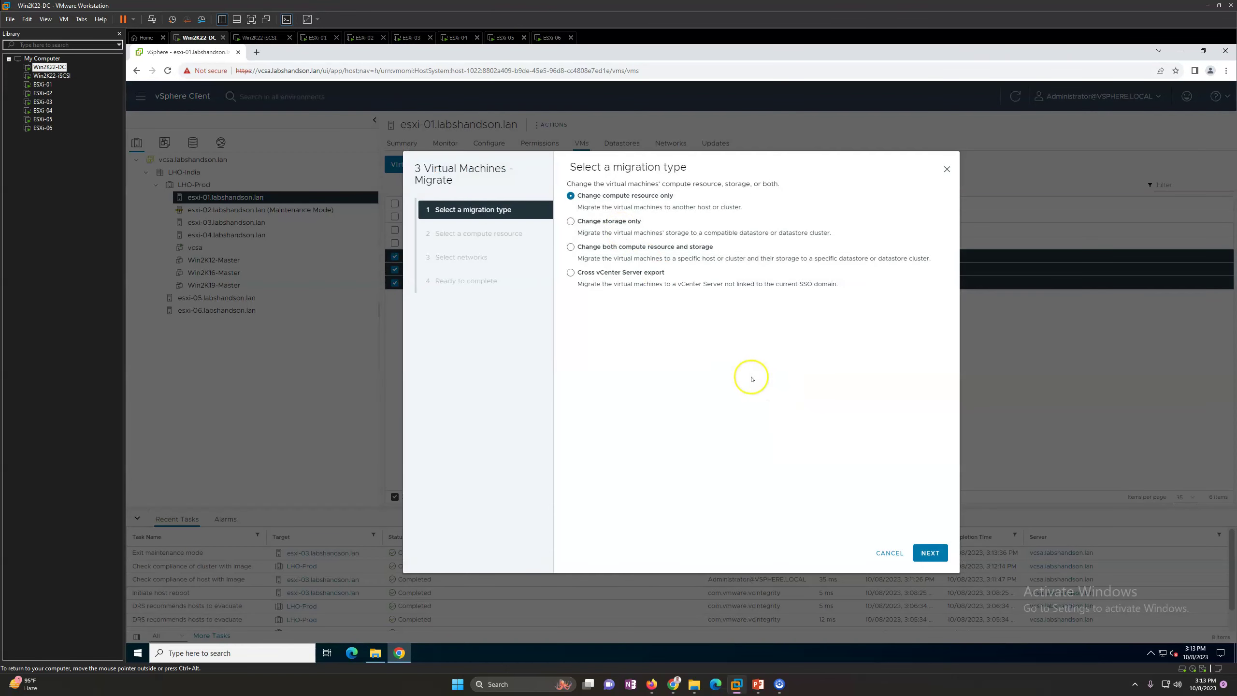
Step: Migrate the three selected virtual machines to esxi-03, changing the compute resource only
click(612, 224)
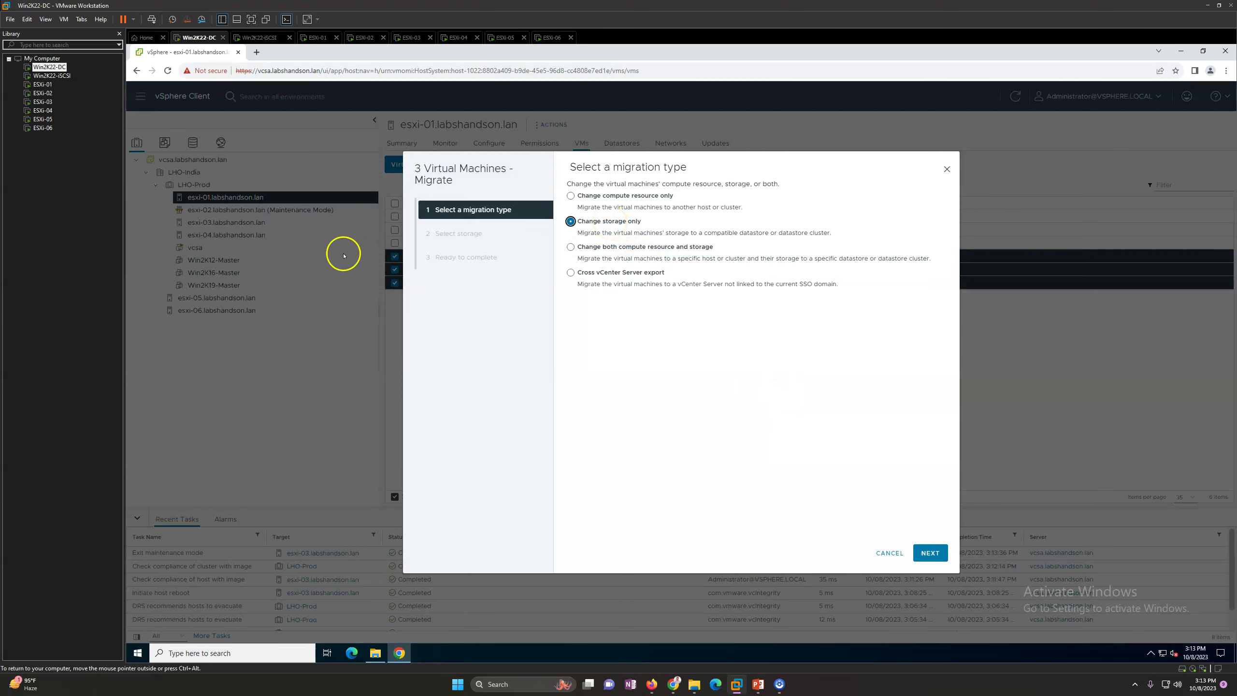
click(625, 195)
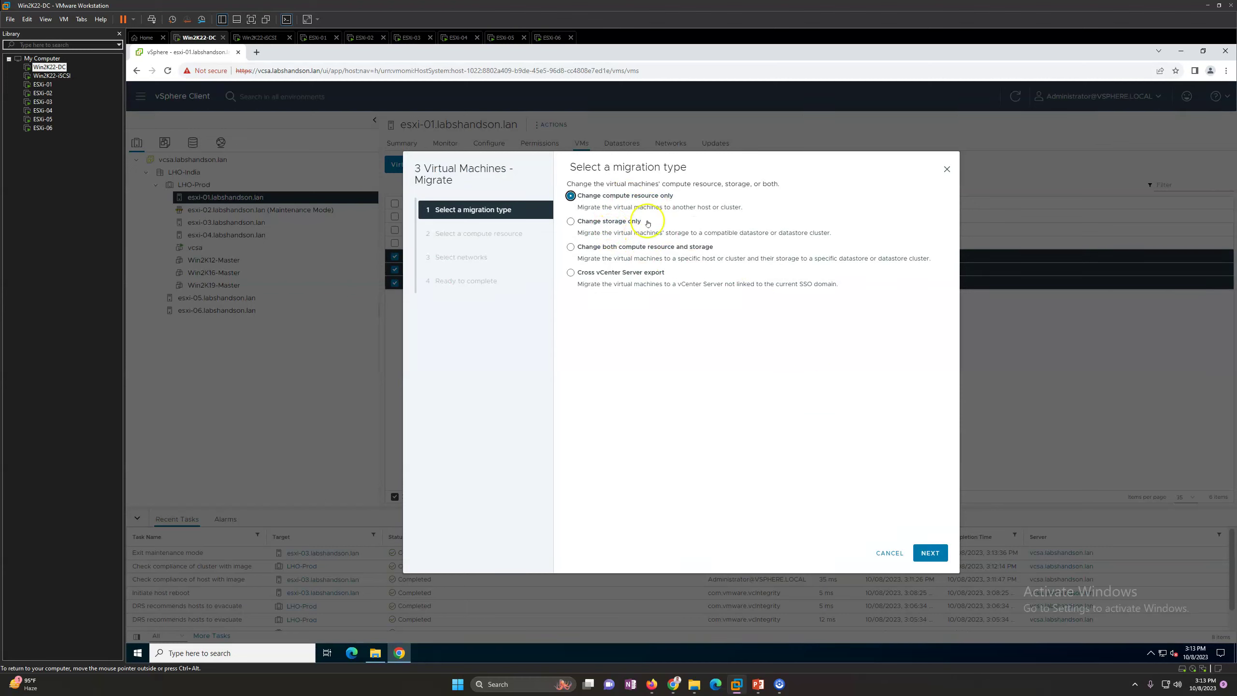
click(930, 553)
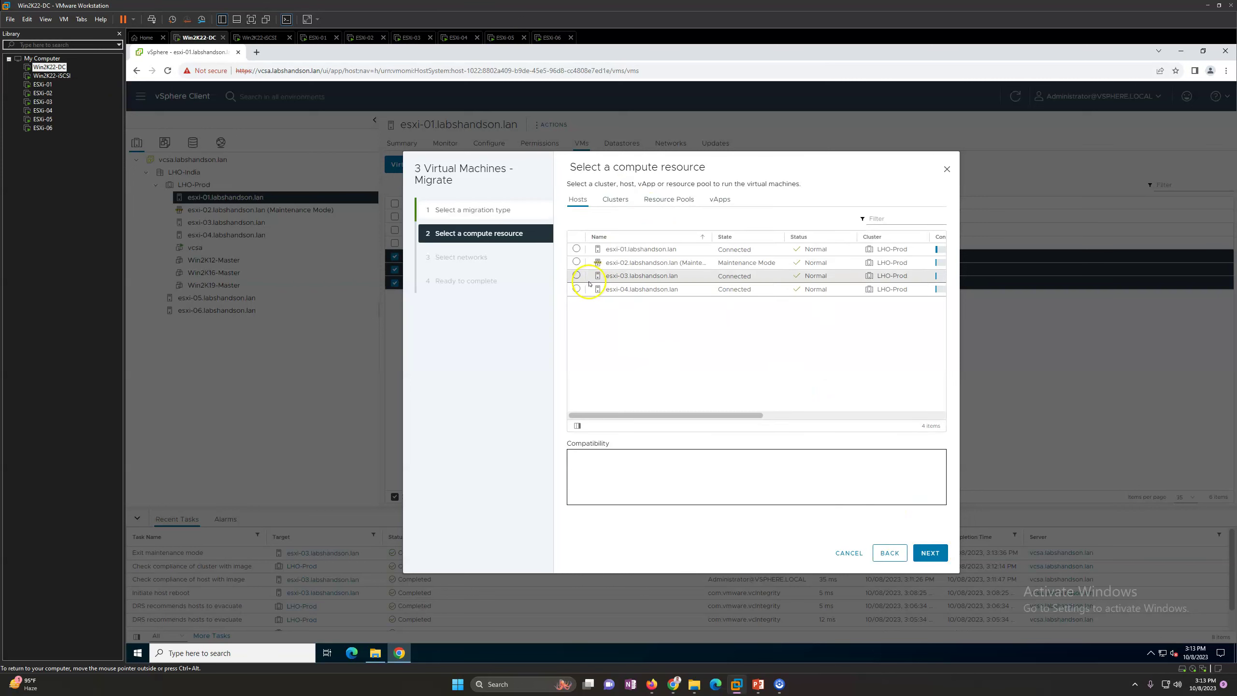
click(577, 276)
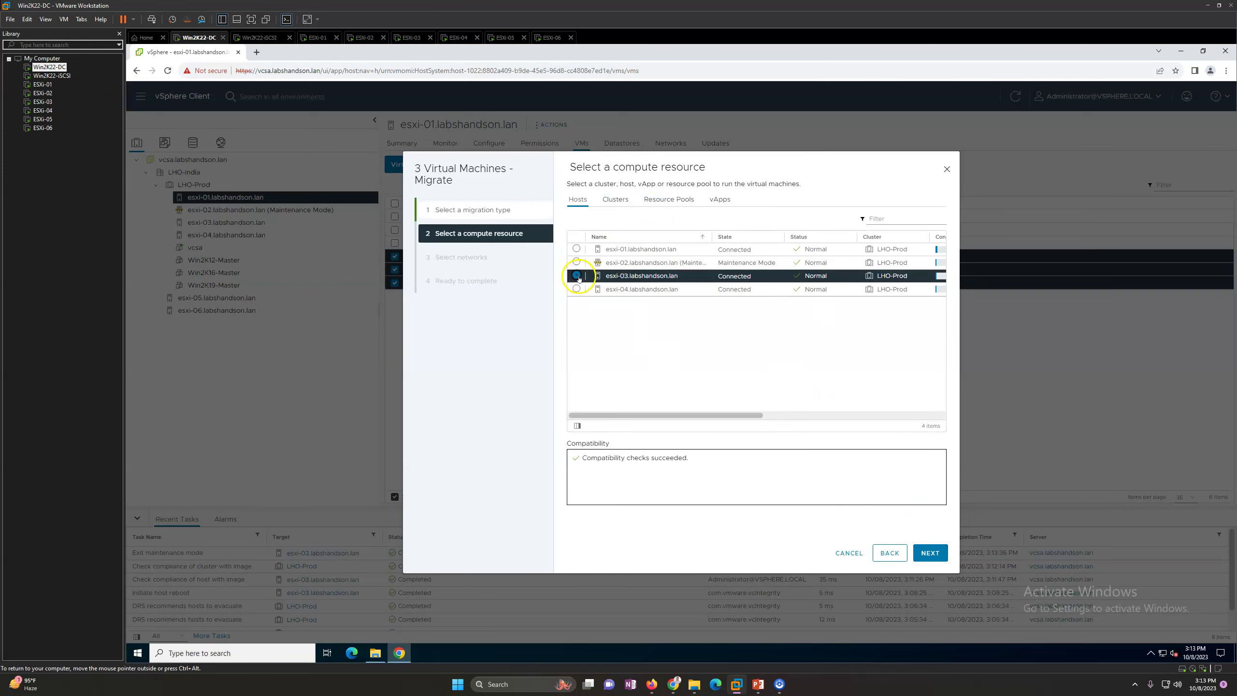
click(928, 554)
click(927, 558)
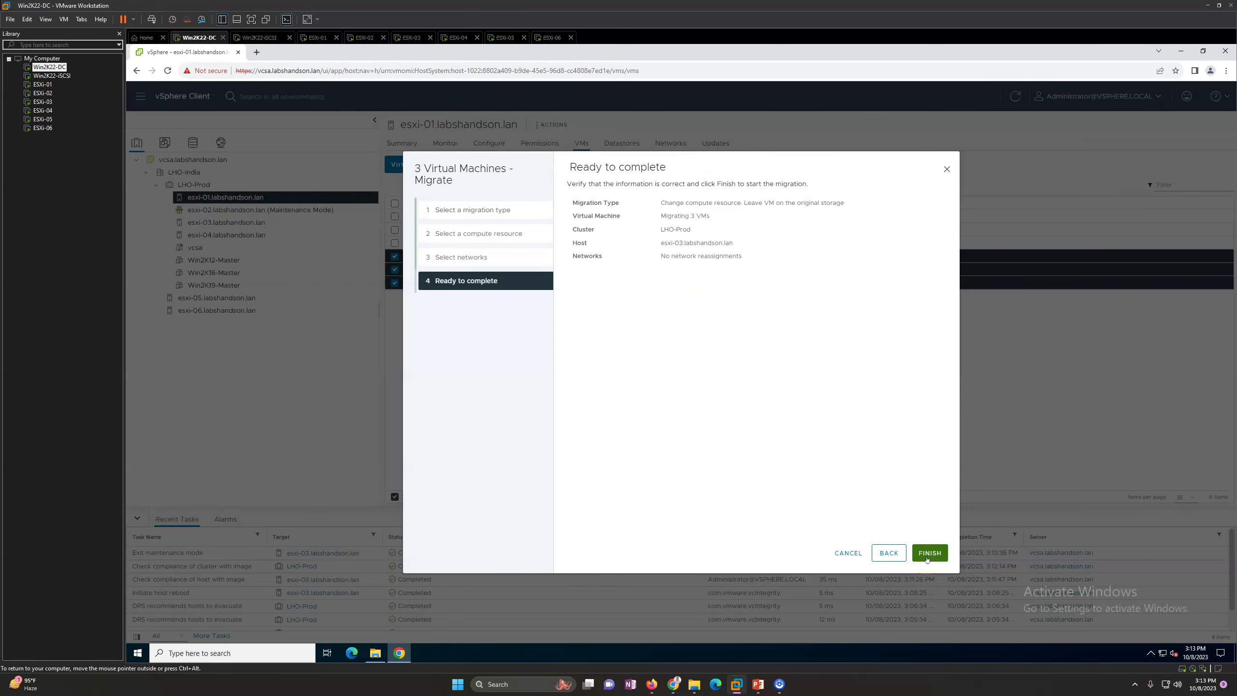
click(927, 555)
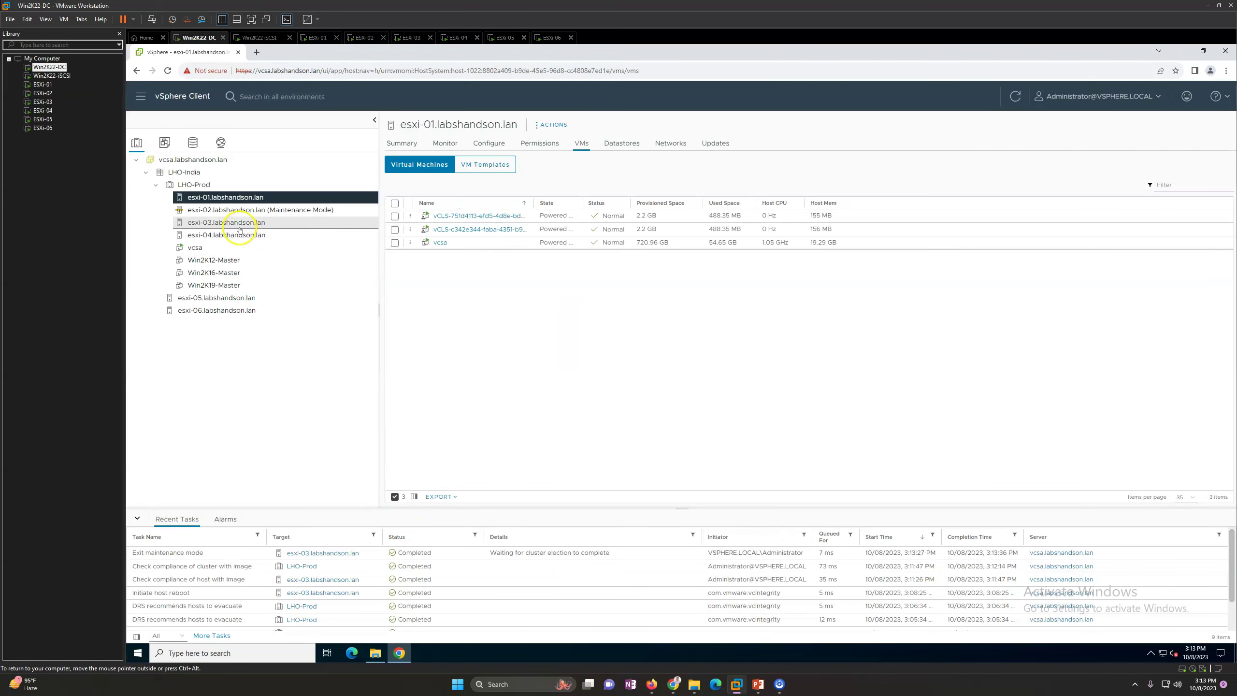
Step: Try to migrate the vcsa virtual machine off esxi-01
click(395, 243)
right_click(438, 245)
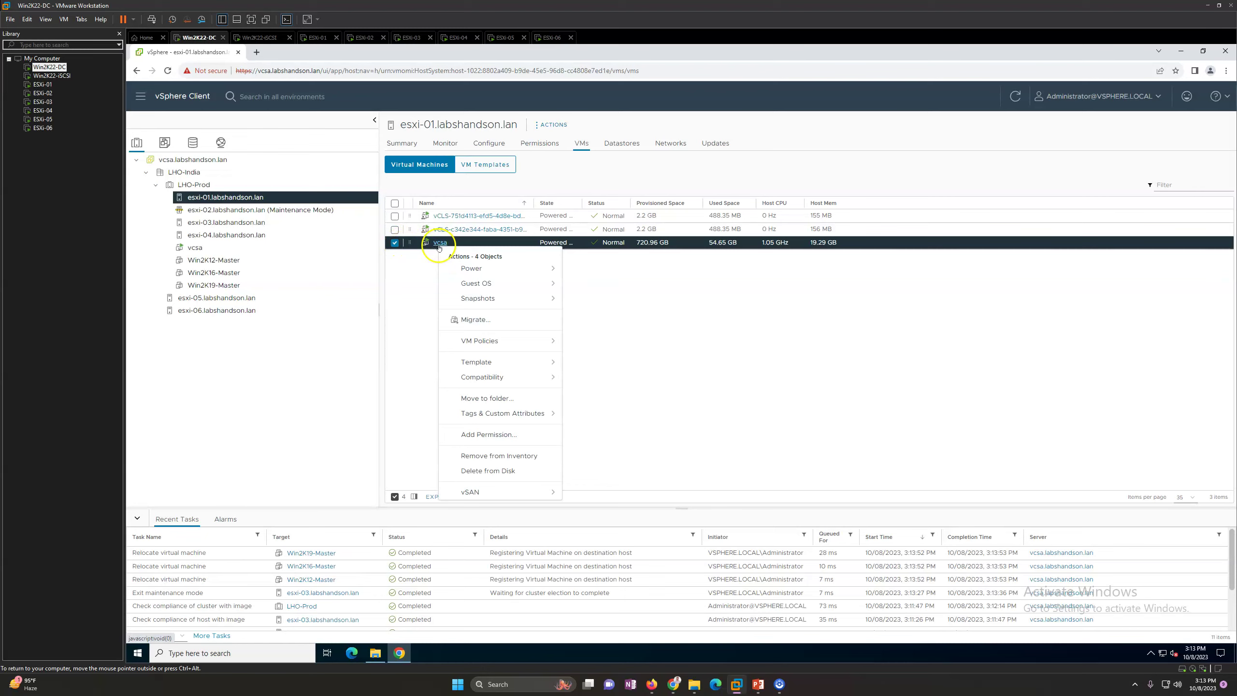
click(482, 320)
click(793, 390)
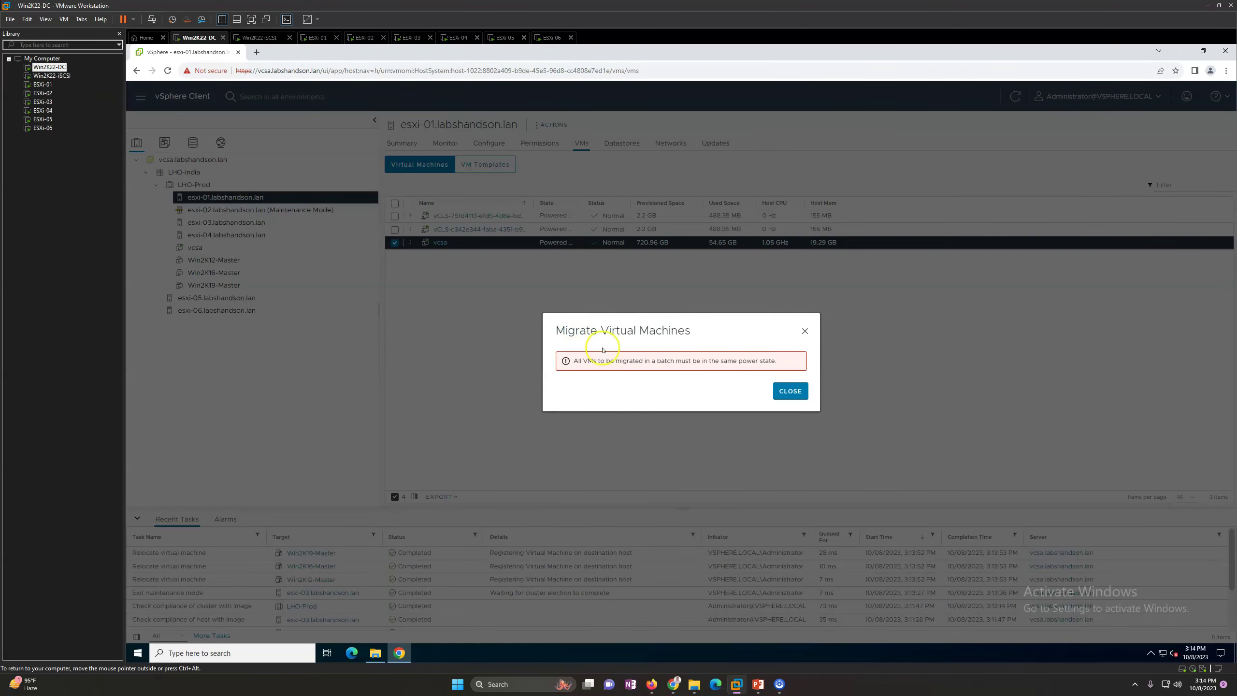
click(789, 392)
right_click(441, 244)
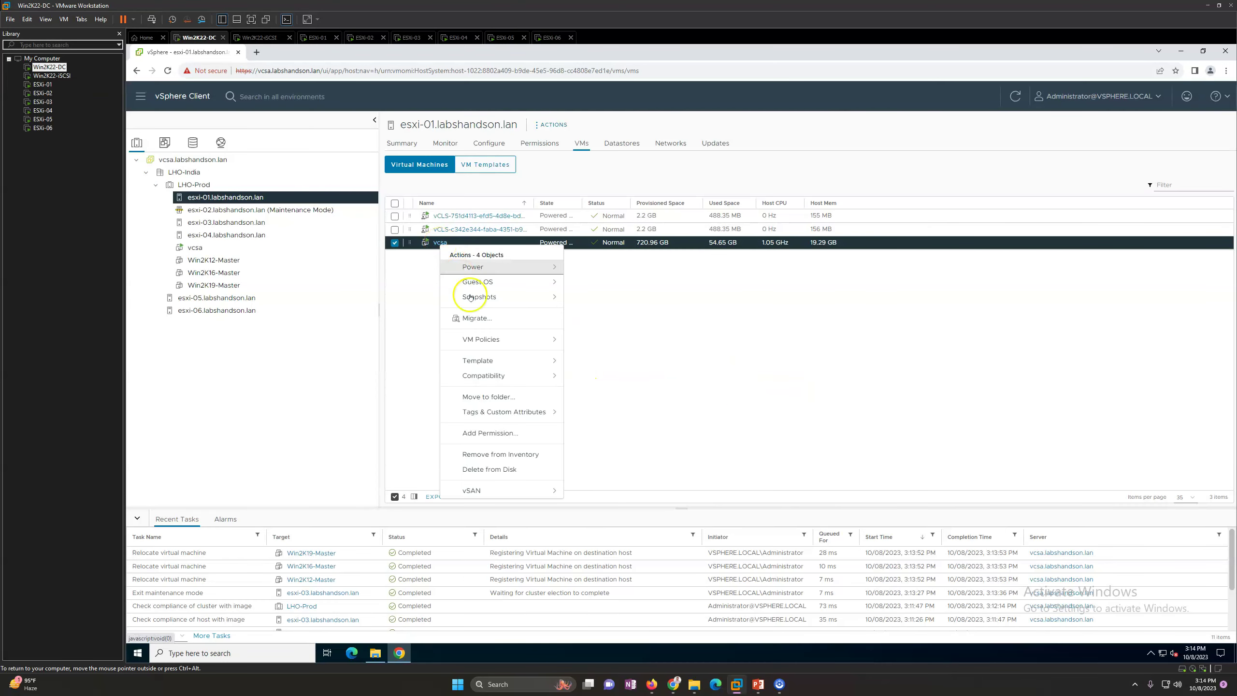
click(476, 318)
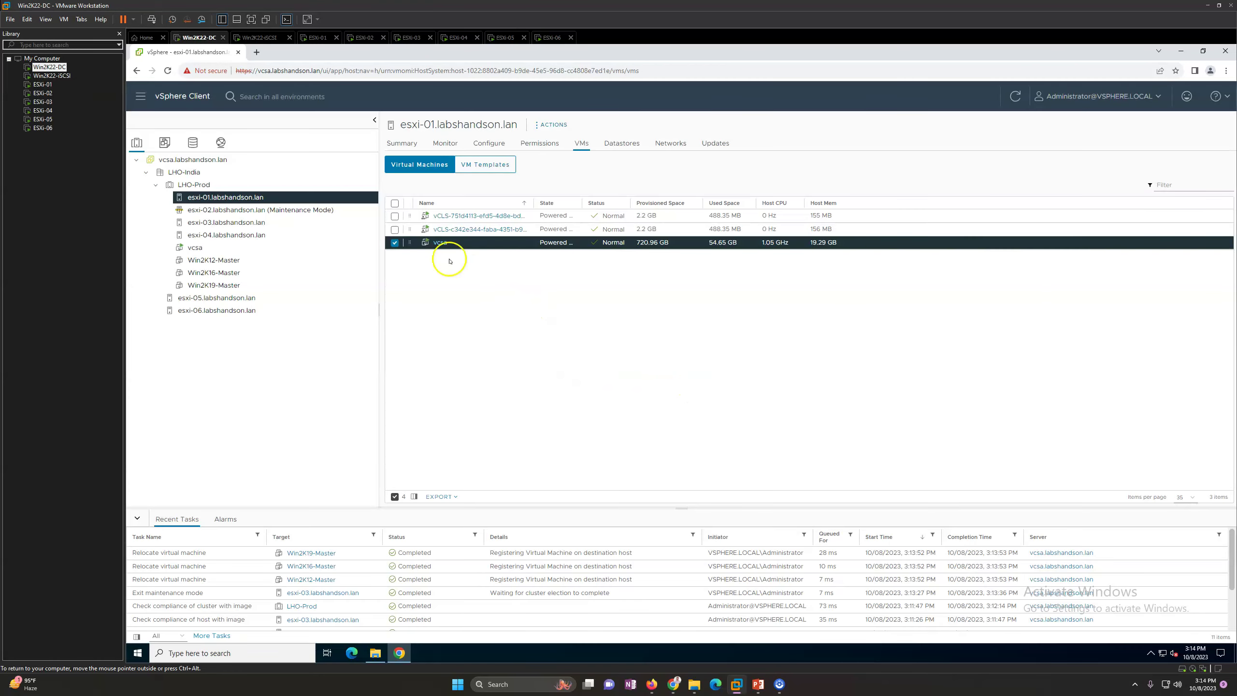
Step: Migrate only the vcsa virtual machine from esxi-01 to esxi-04, changing the compute resource only
click(395, 242)
click(263, 209)
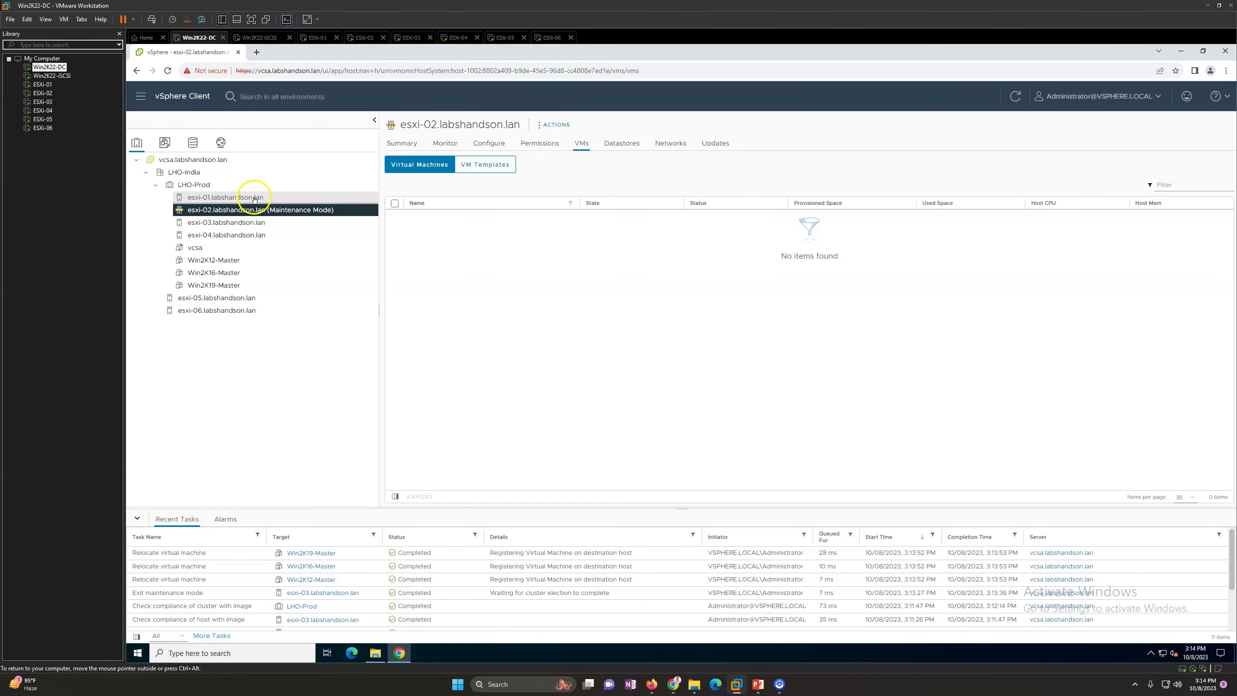
click(257, 197)
click(395, 243)
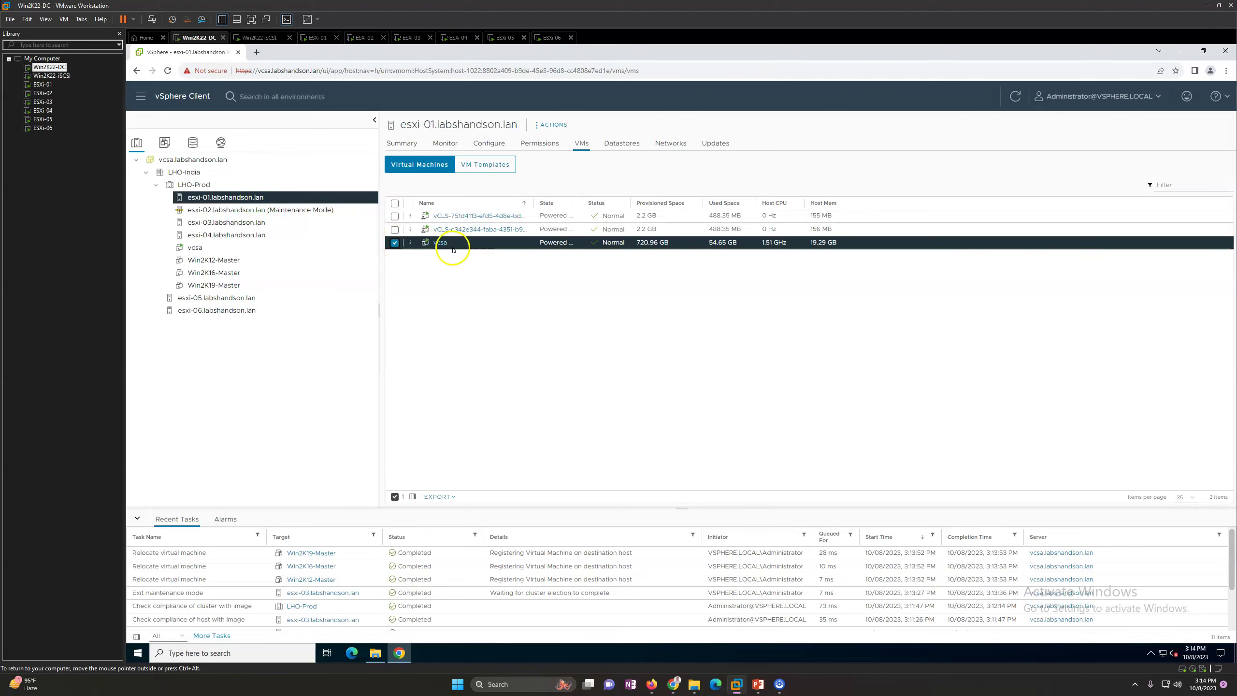
right_click(443, 243)
click(492, 338)
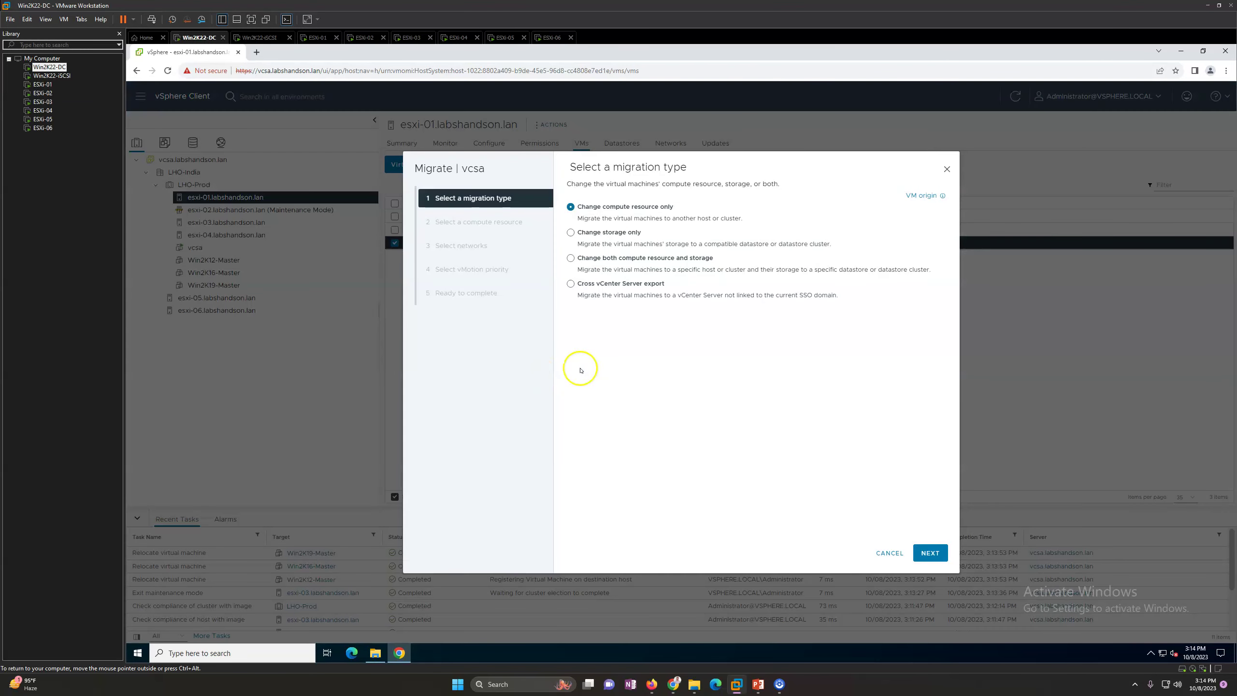
click(928, 556)
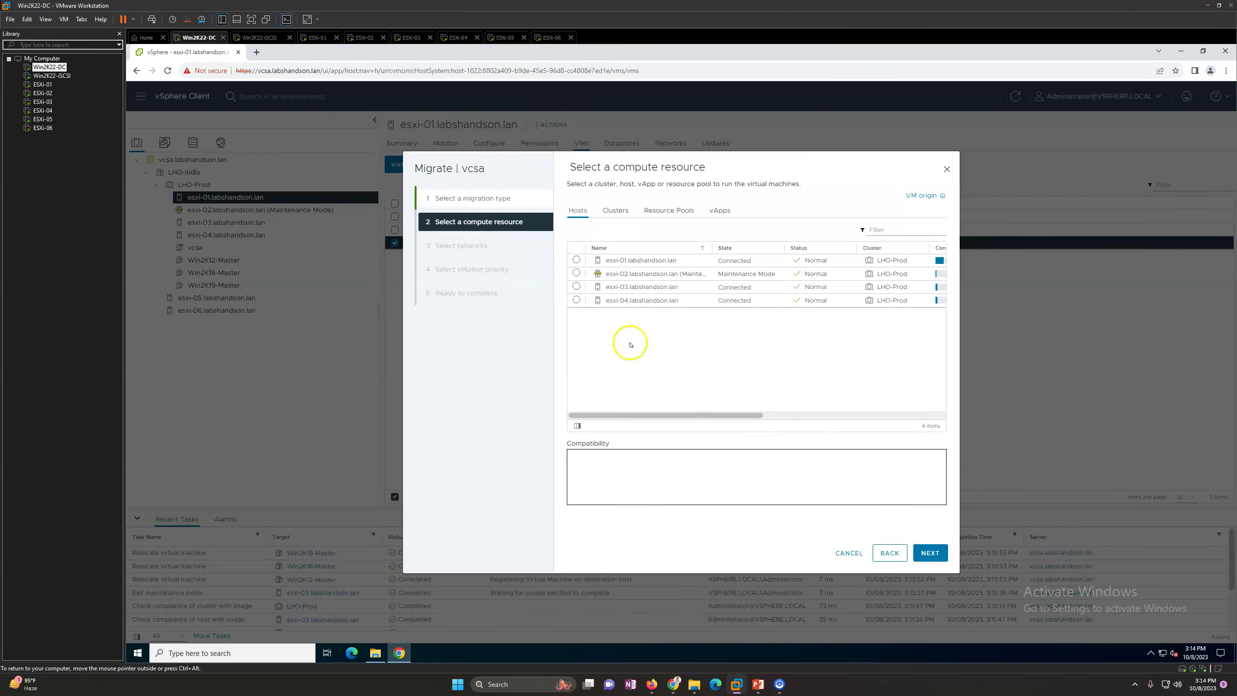
click(576, 300)
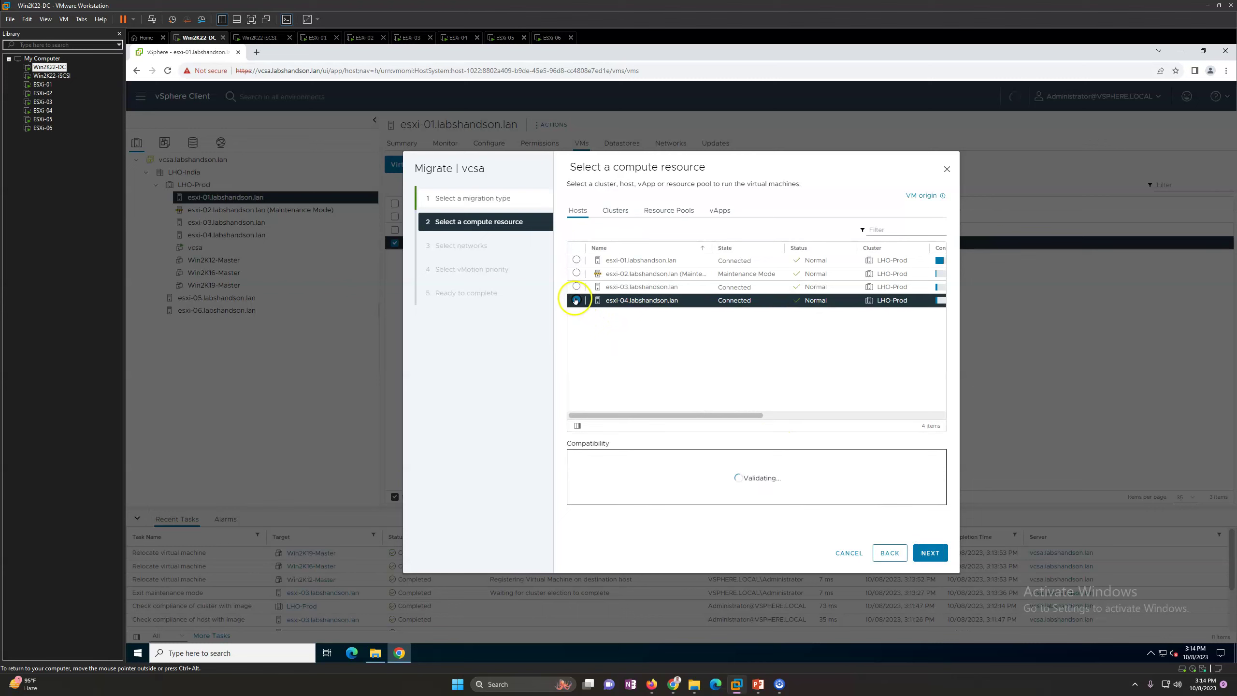
click(928, 554)
click(928, 554)
click(929, 553)
click(930, 554)
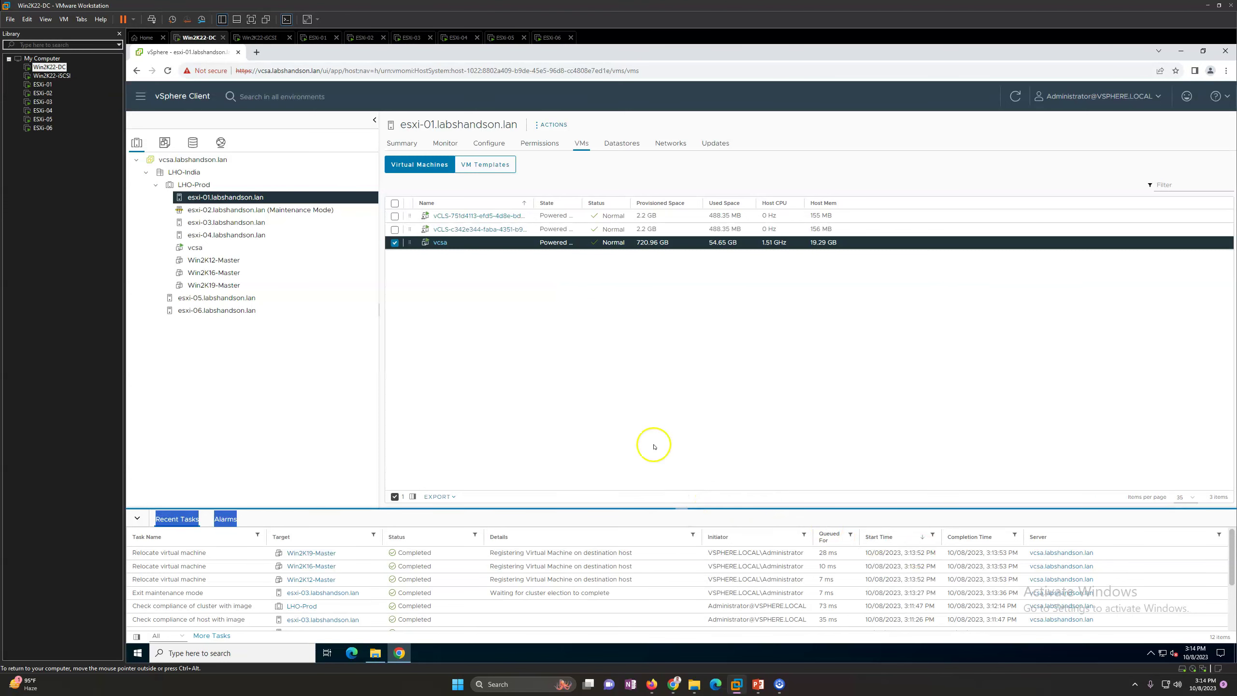
Step: Enlarge the recent tasks area and reload the vSphere Client page
drag(684, 509, 681, 469)
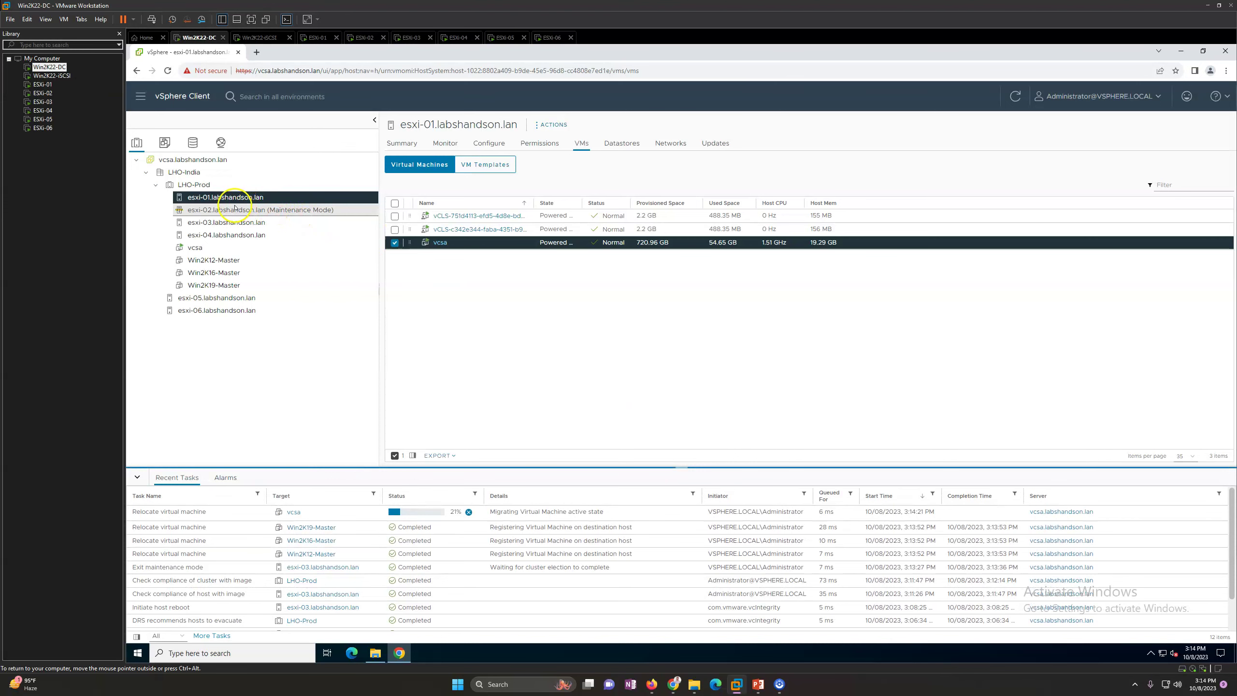
click(235, 209)
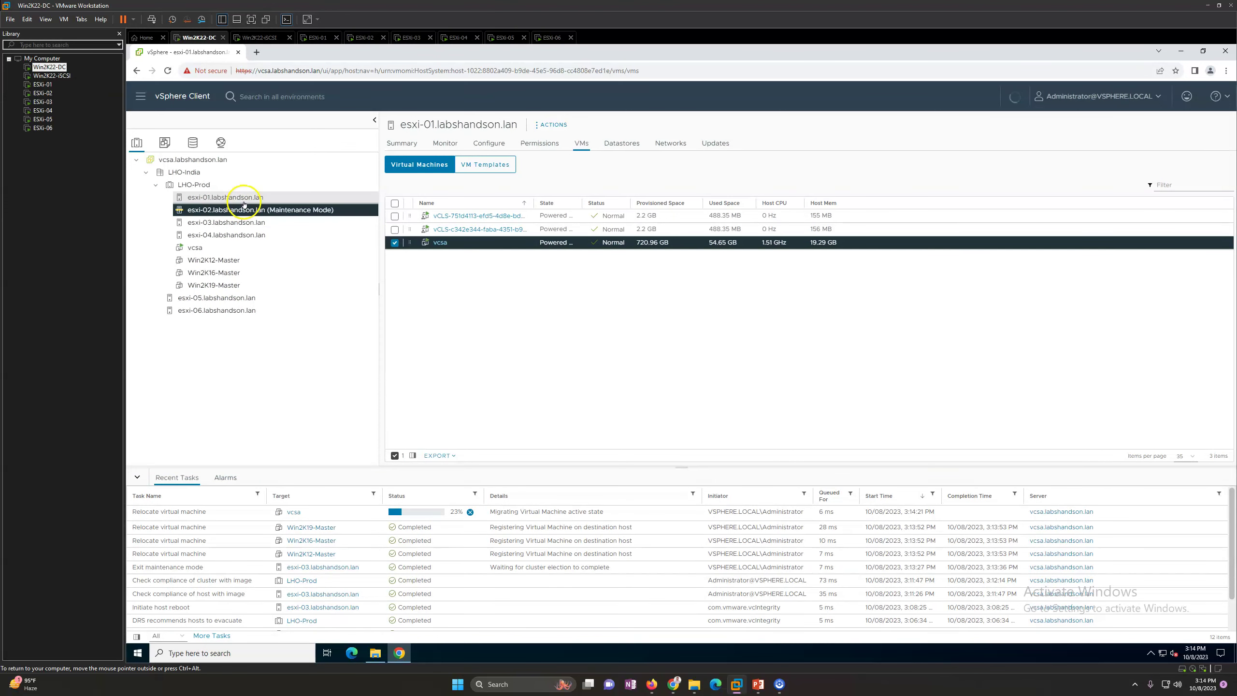
click(219, 198)
click(204, 188)
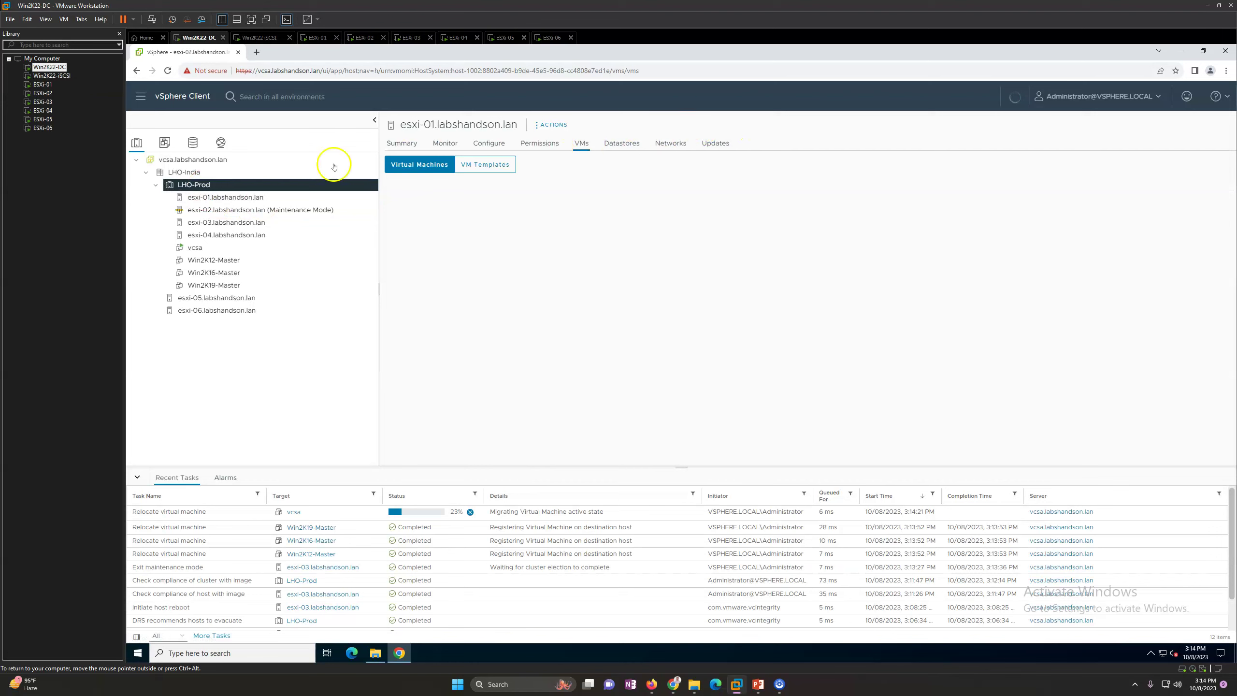
click(209, 197)
click(209, 187)
click(167, 71)
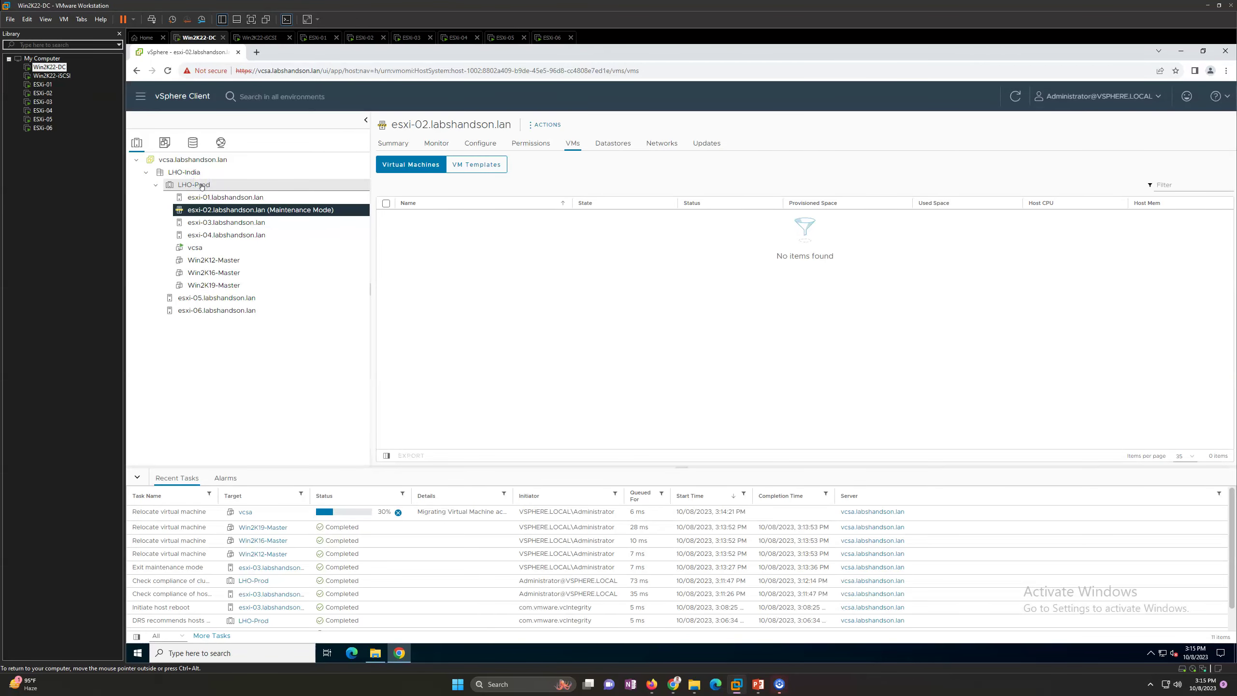
Step: Show the LHO-Prod cluster's host list with the ESXi versions and dismiss the licence notice
click(202, 186)
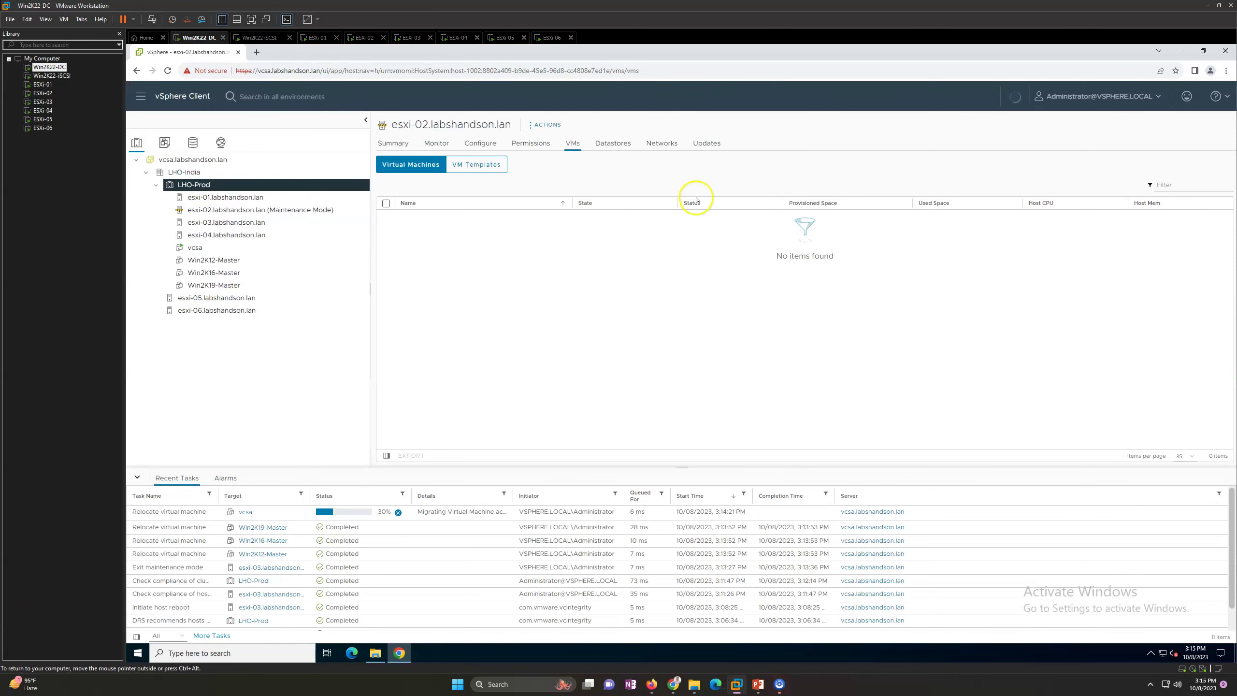
click(575, 143)
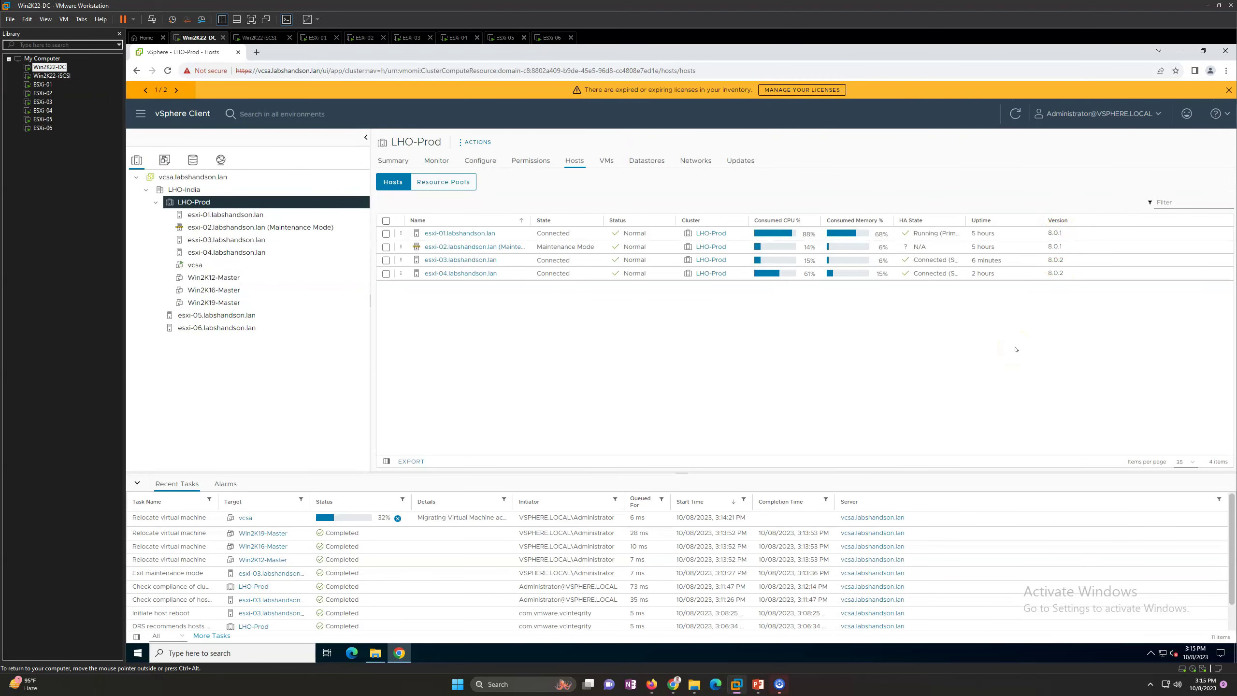
click(1229, 90)
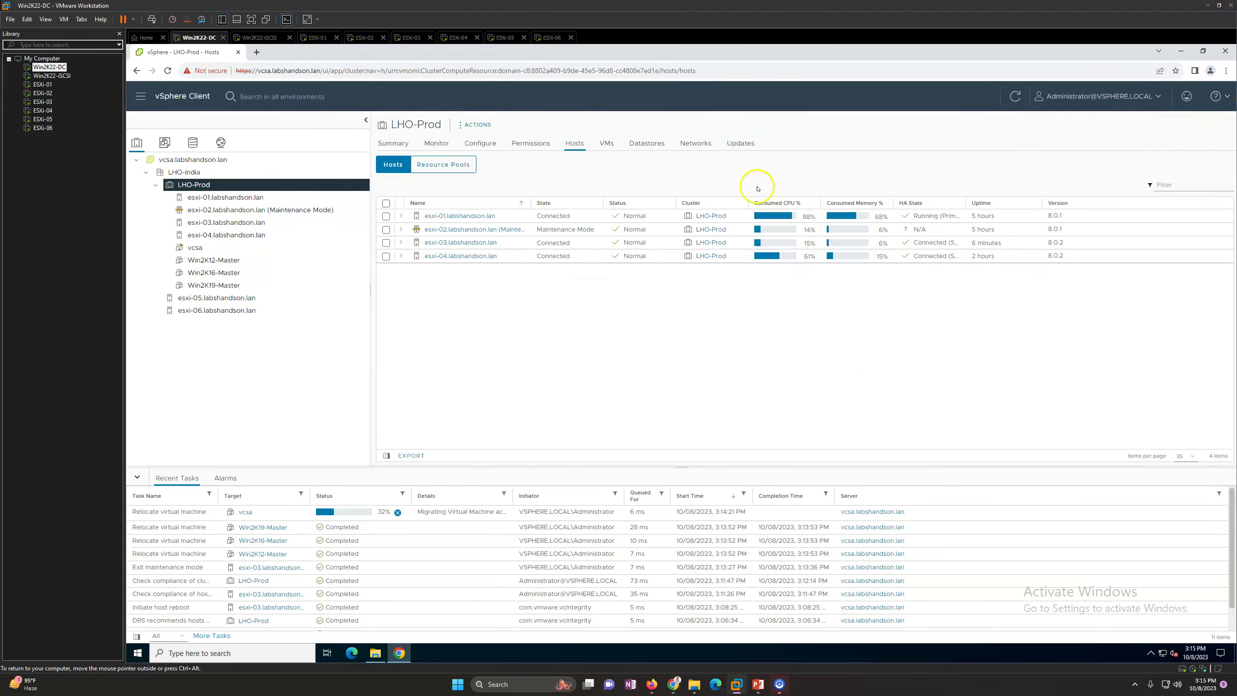
Step: Stage the cluster's ESXi 8.0 U2 image on all LHO-Prod hosts from its image compliance section
click(734, 144)
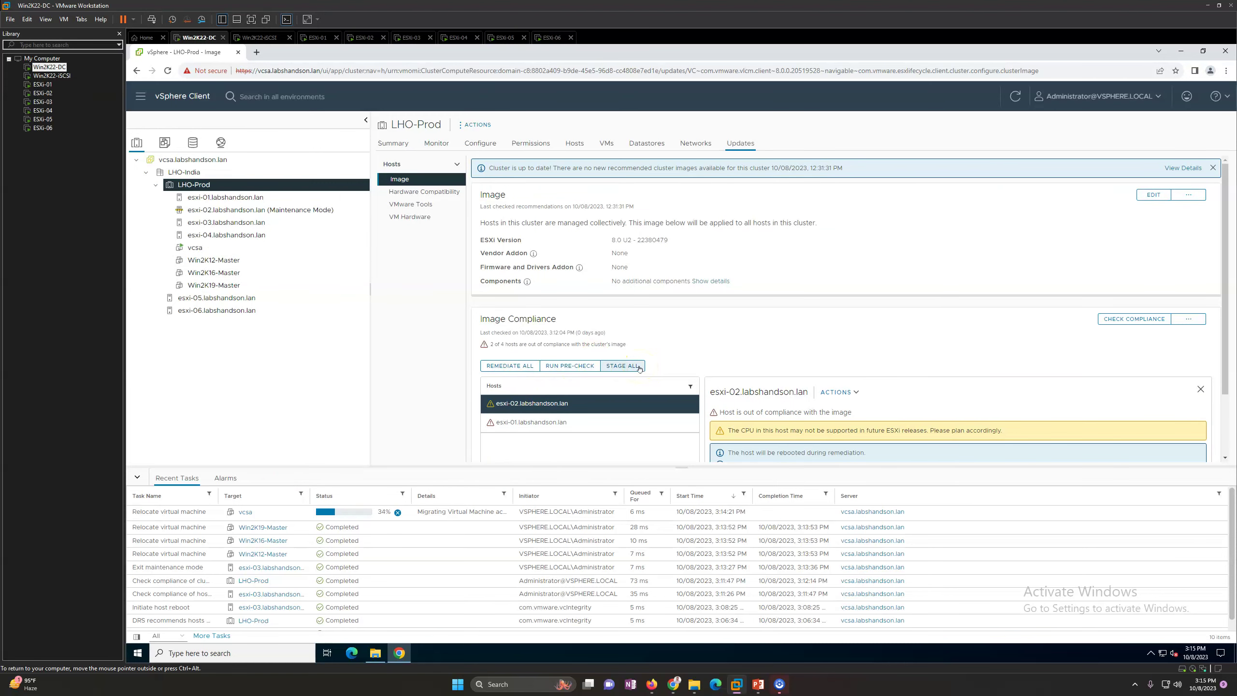
click(623, 366)
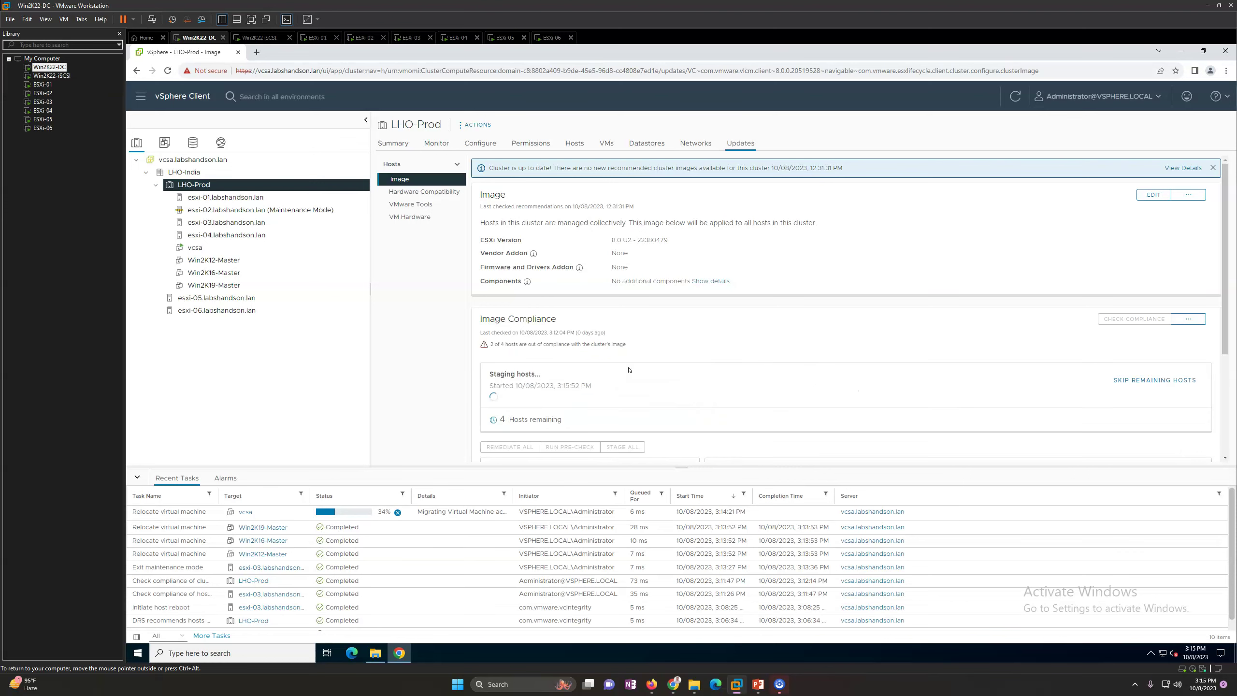
scroll(753, 361, down, 3)
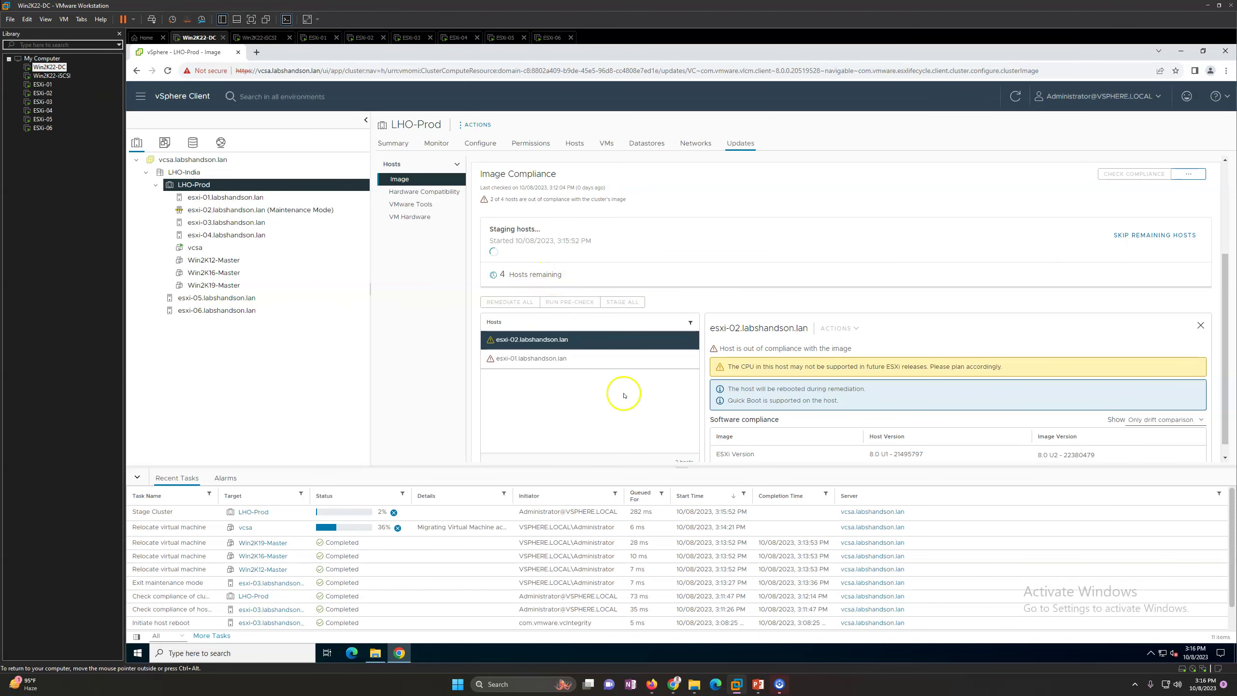
scroll(843, 410, down, 1)
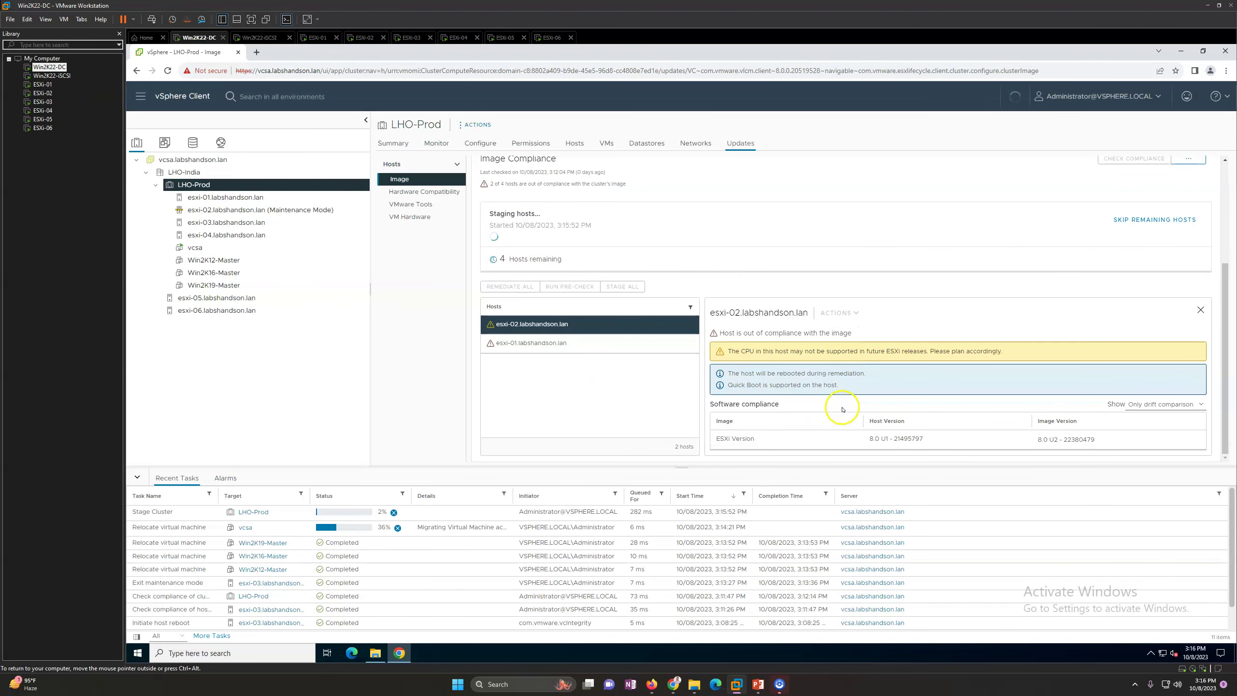
Step: Look over esxi-03's virtual machines and return to LHO-Prod's image compliance to check the staging progress
click(239, 222)
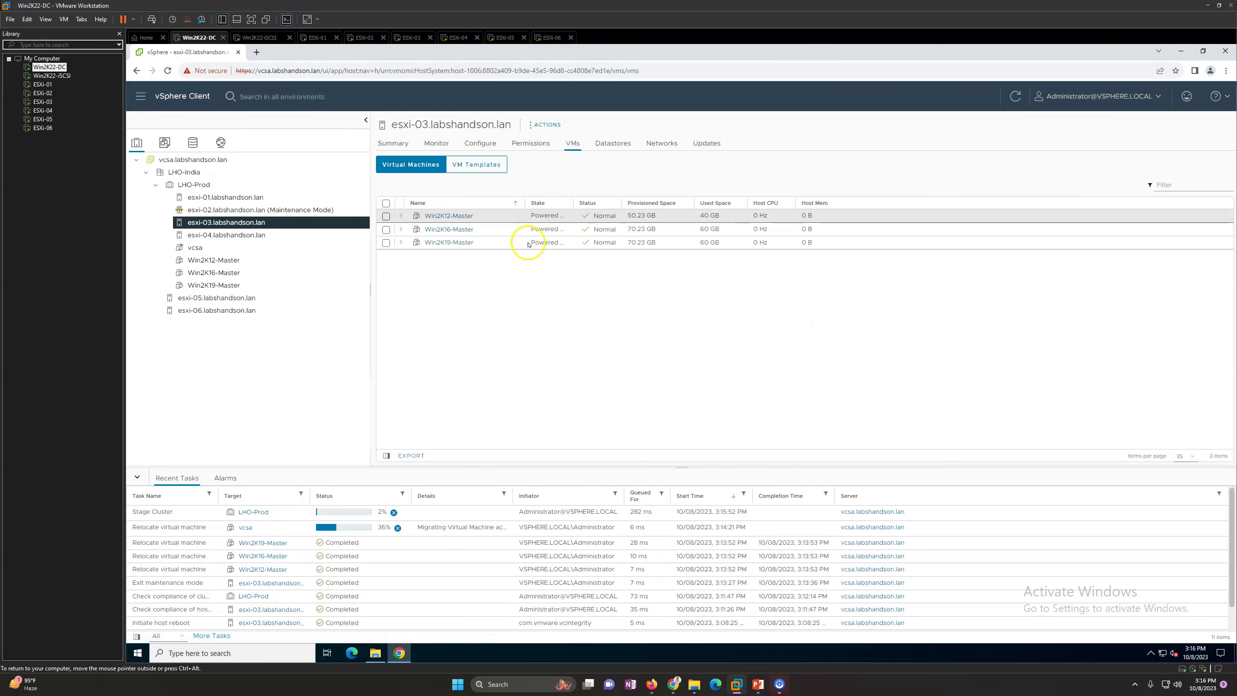
click(211, 185)
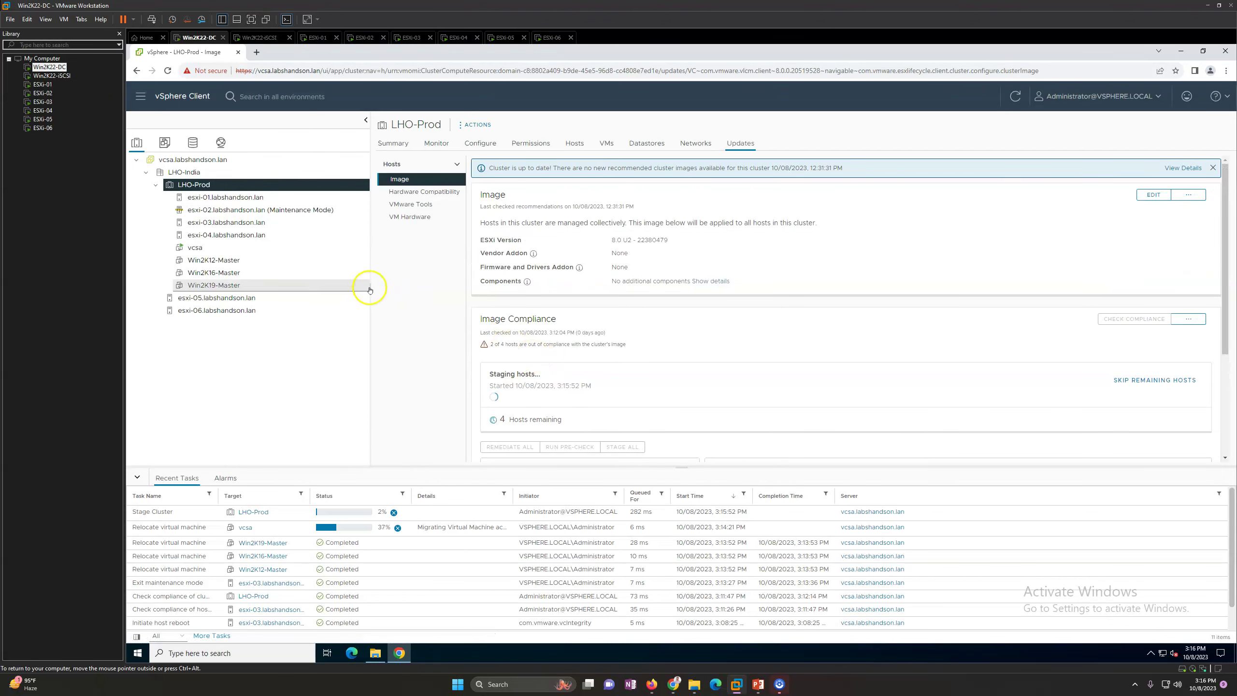
scroll(754, 364, down, 3)
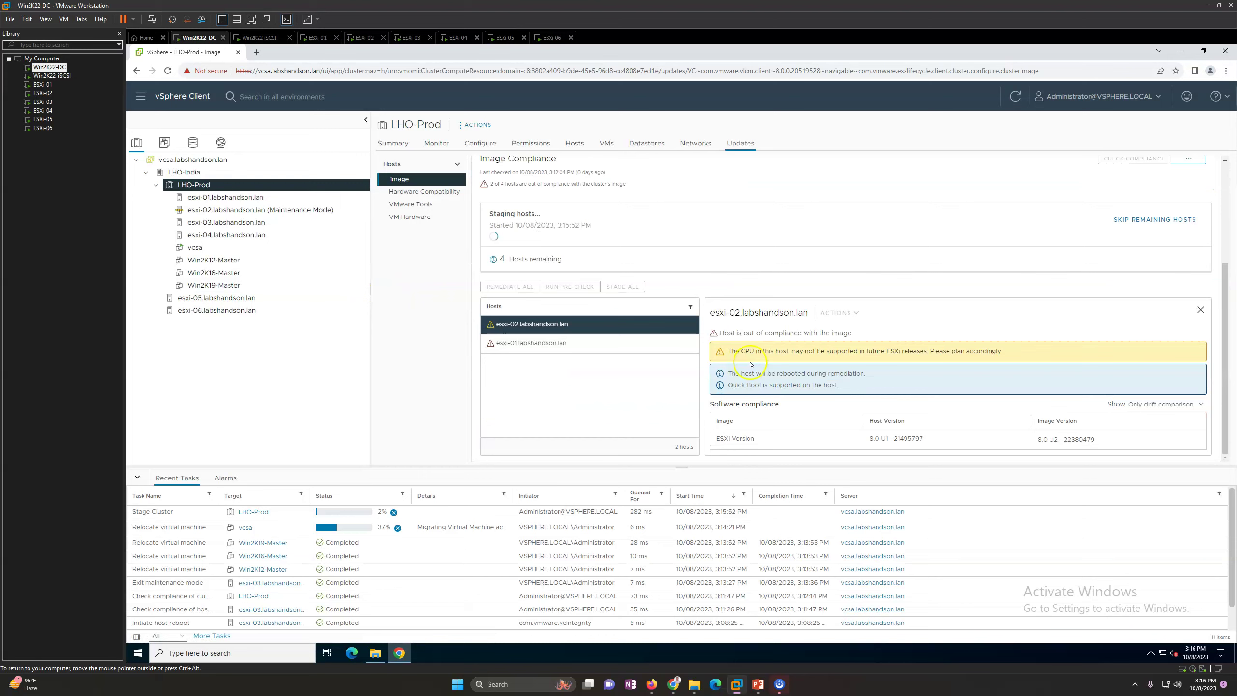
scroll(643, 408, up, 2)
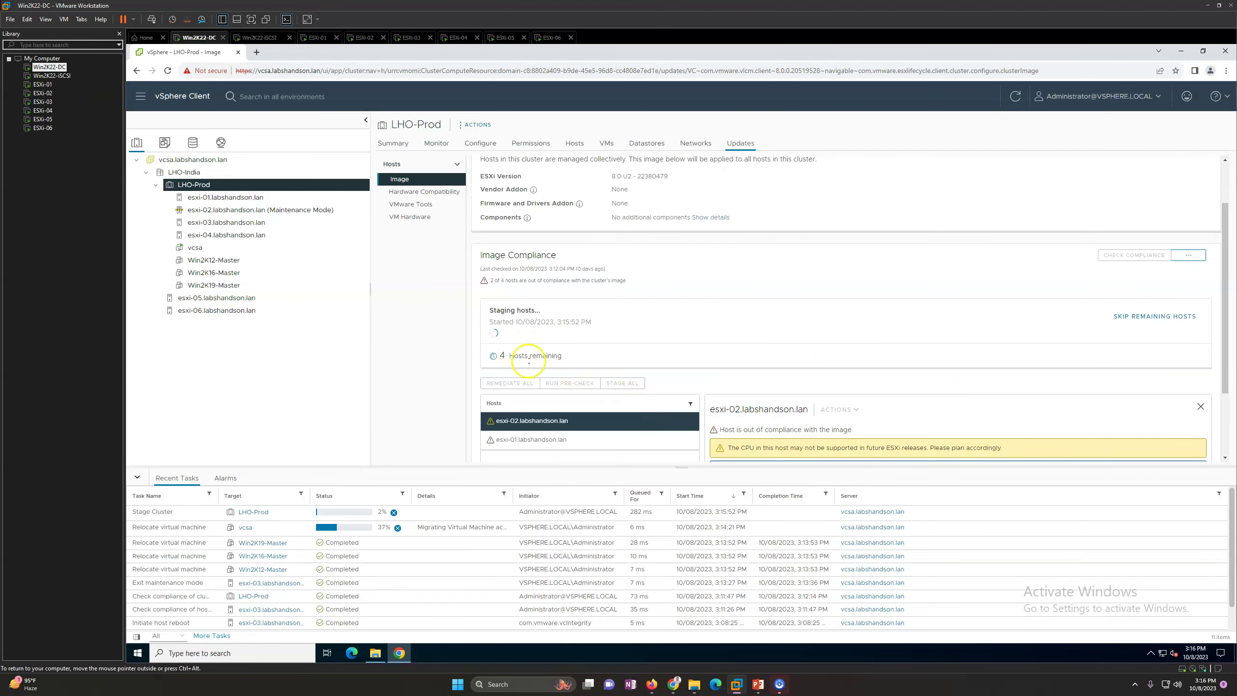
drag(577, 361, 510, 354)
click(697, 361)
scroll(729, 349, down, 2)
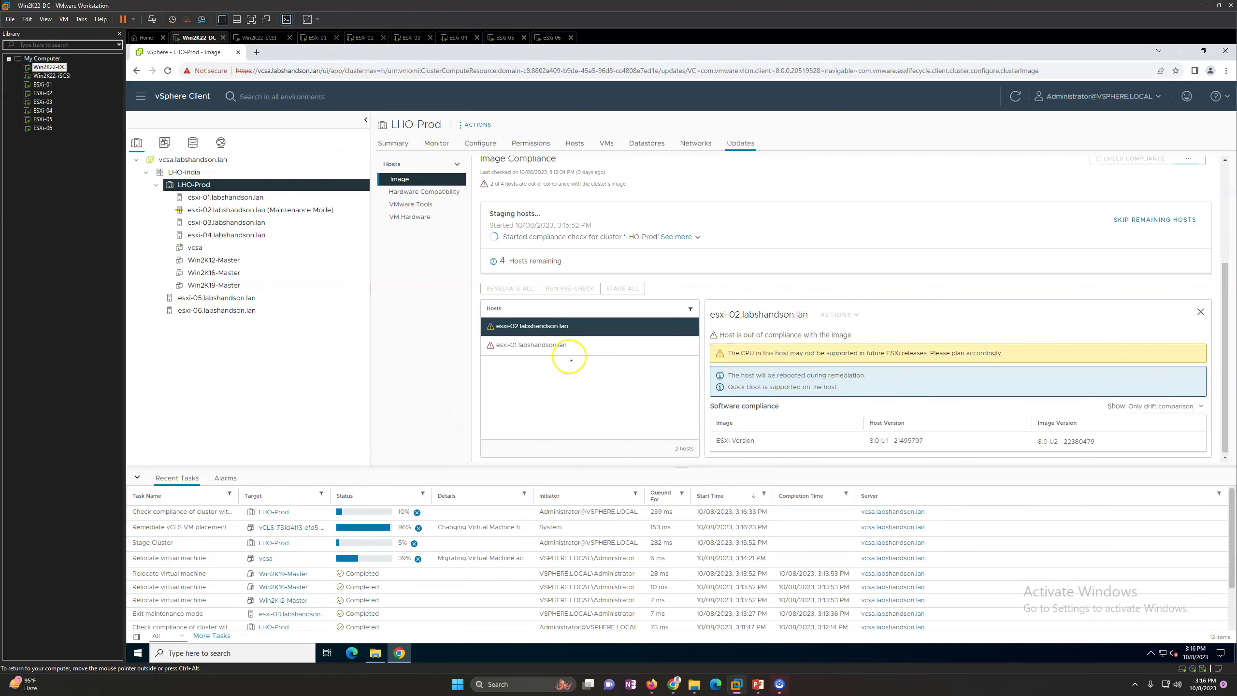
Step: Expand the staging log and examine its entries and the remaining and completed hosts, widening the task name column
click(694, 238)
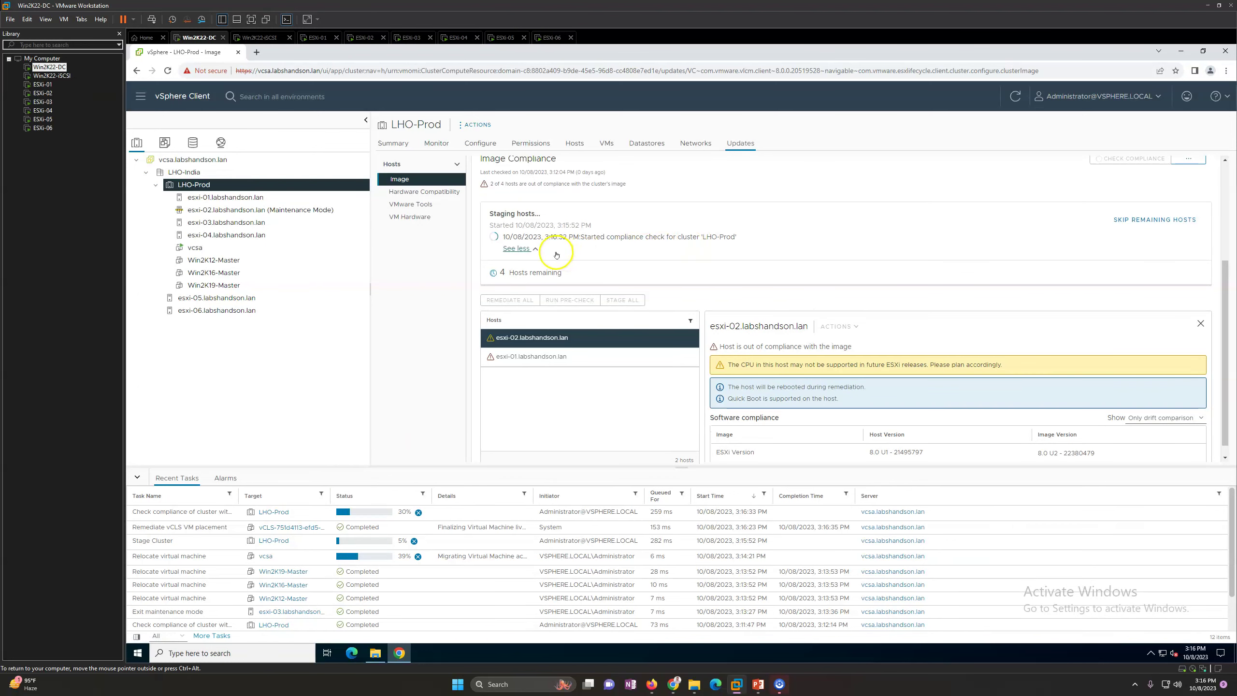
drag(583, 238, 782, 241)
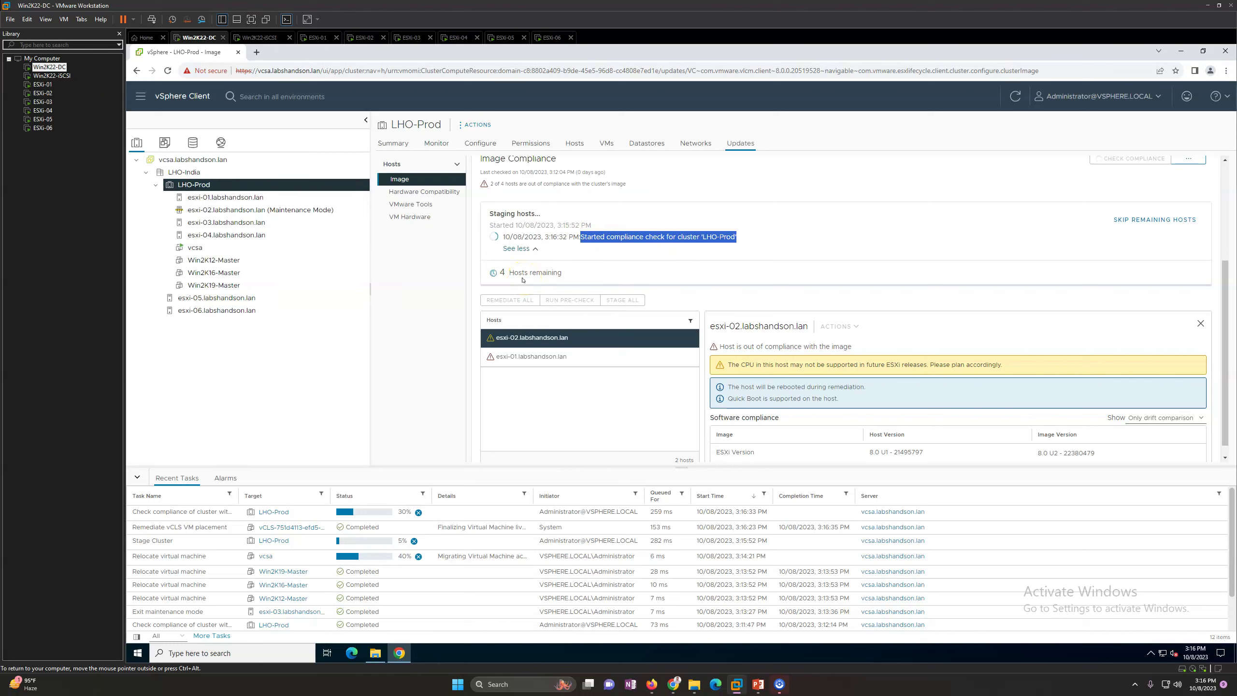
drag(244, 496, 260, 496)
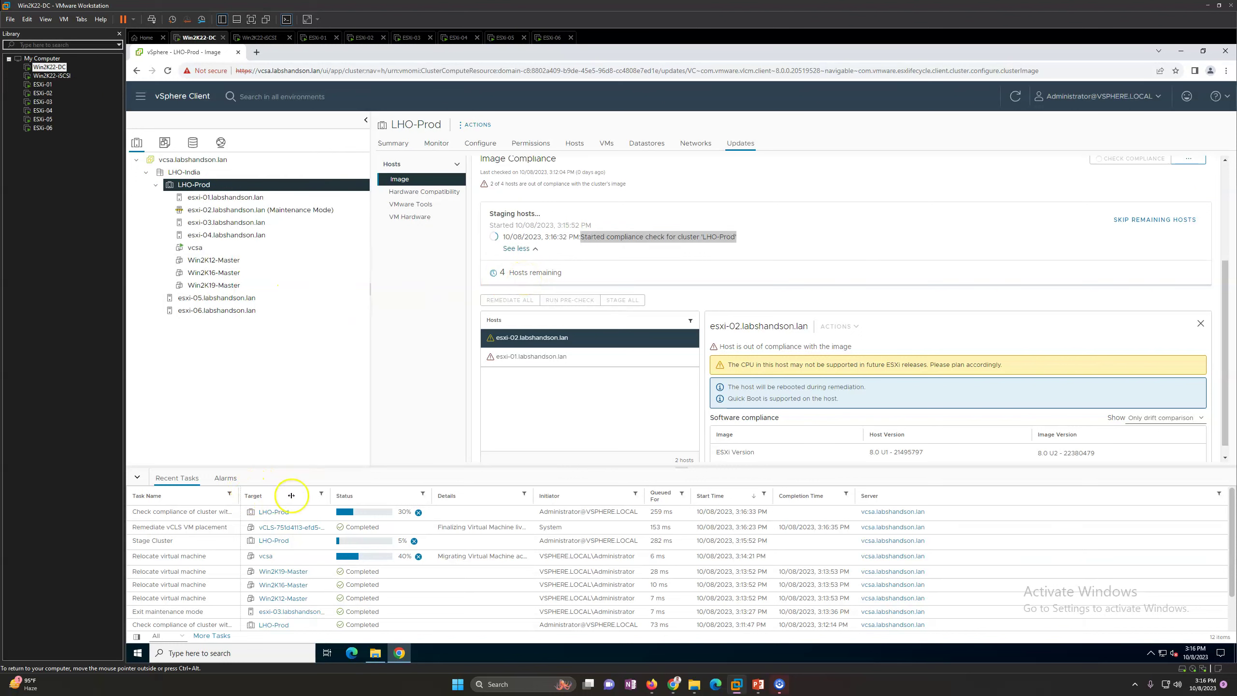
click(604, 393)
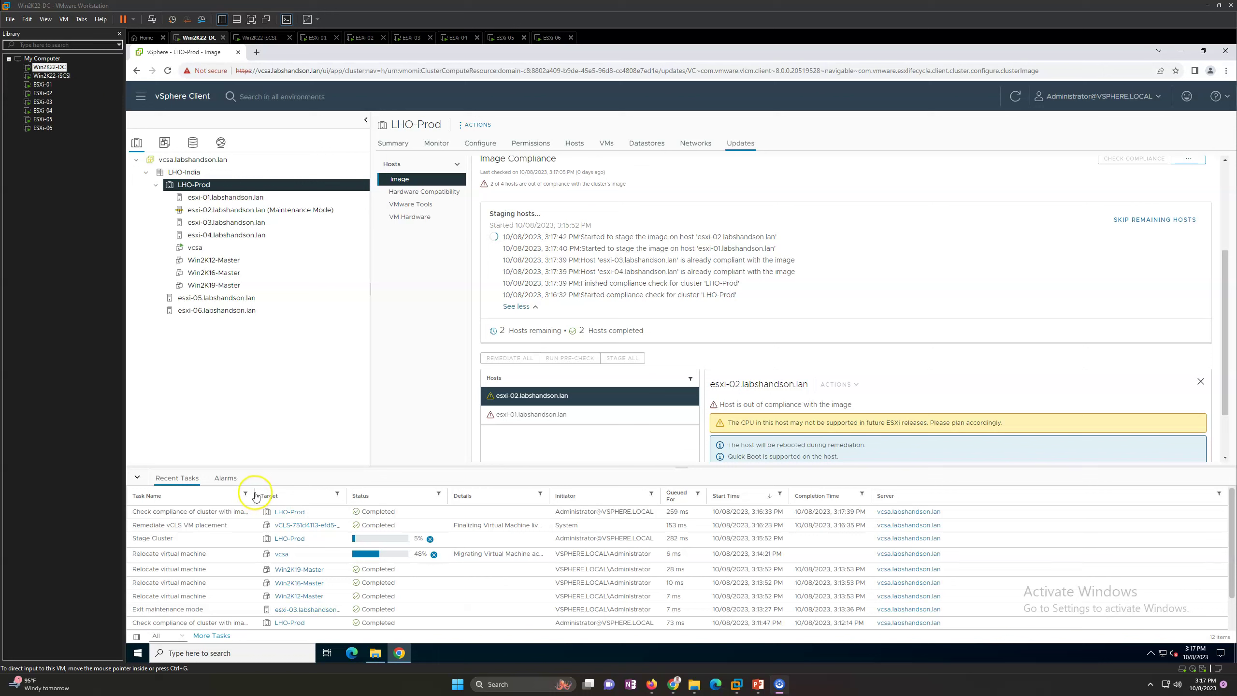
drag(653, 332, 583, 331)
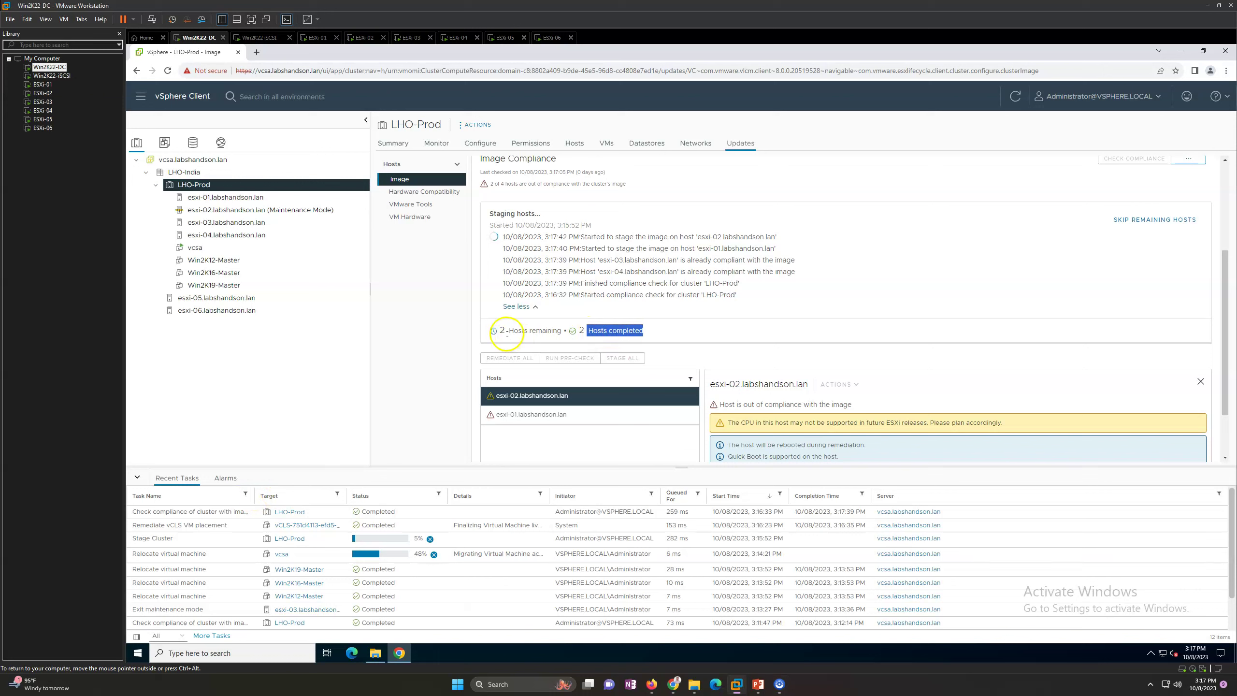
drag(737, 295, 506, 238)
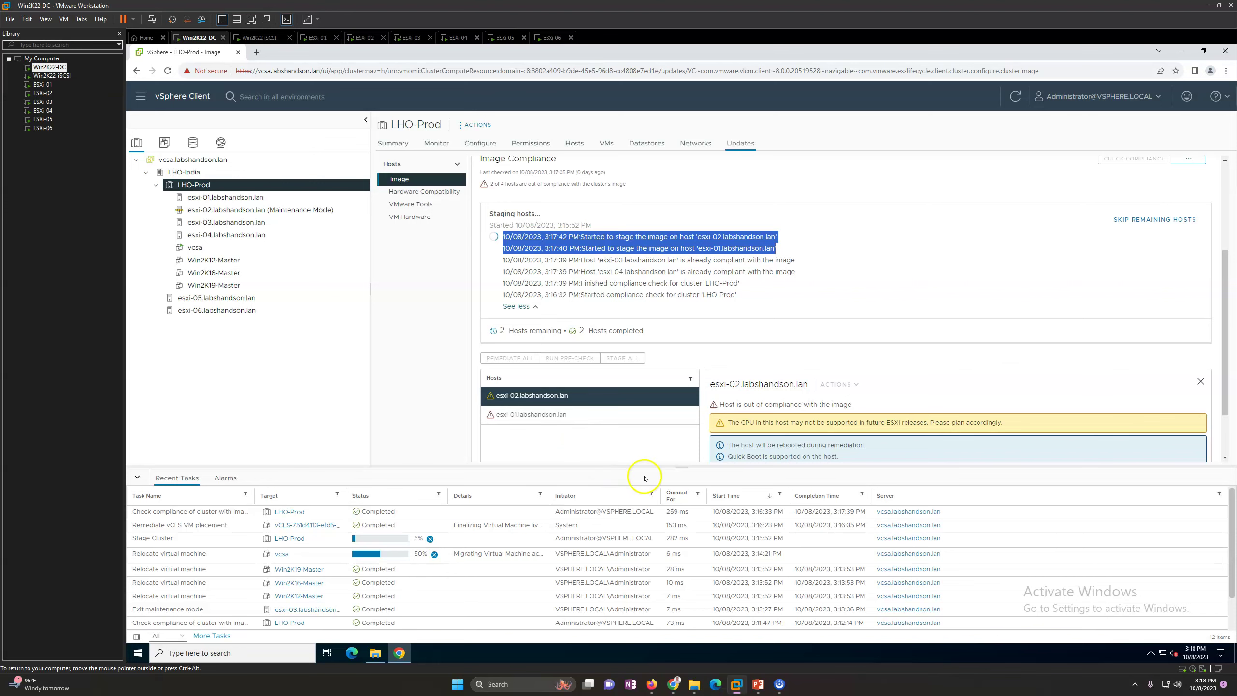
click(1234, 267)
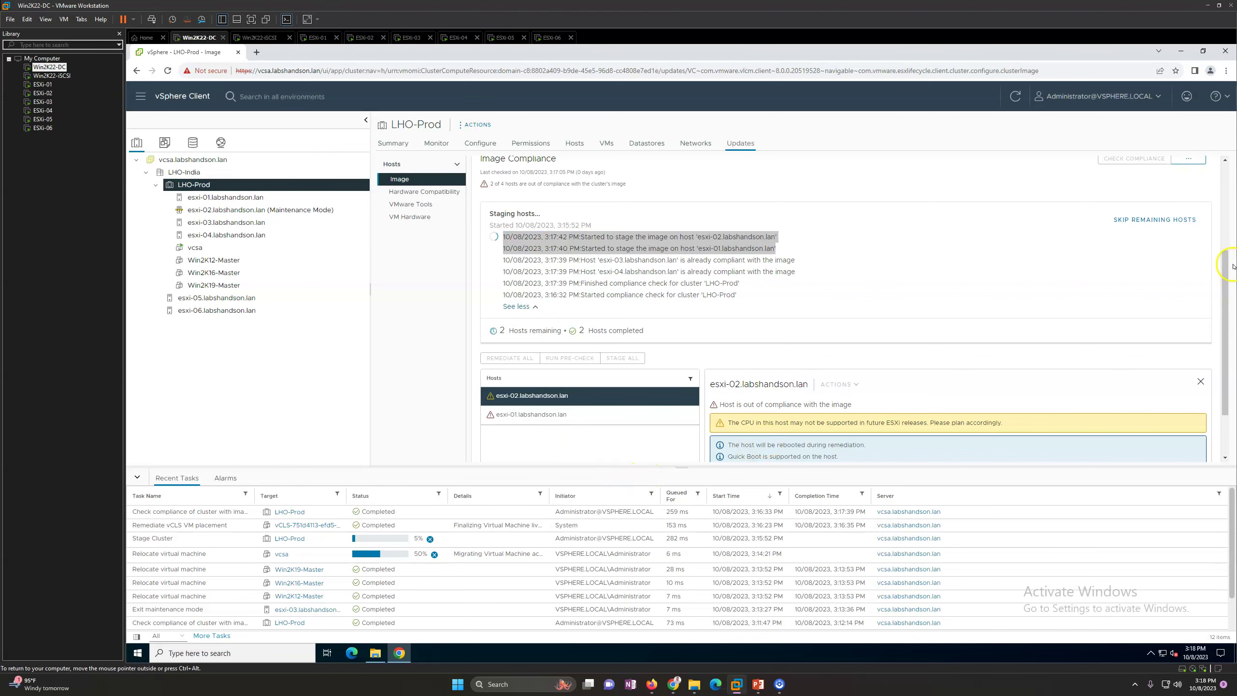
drag(1228, 276, 1227, 341)
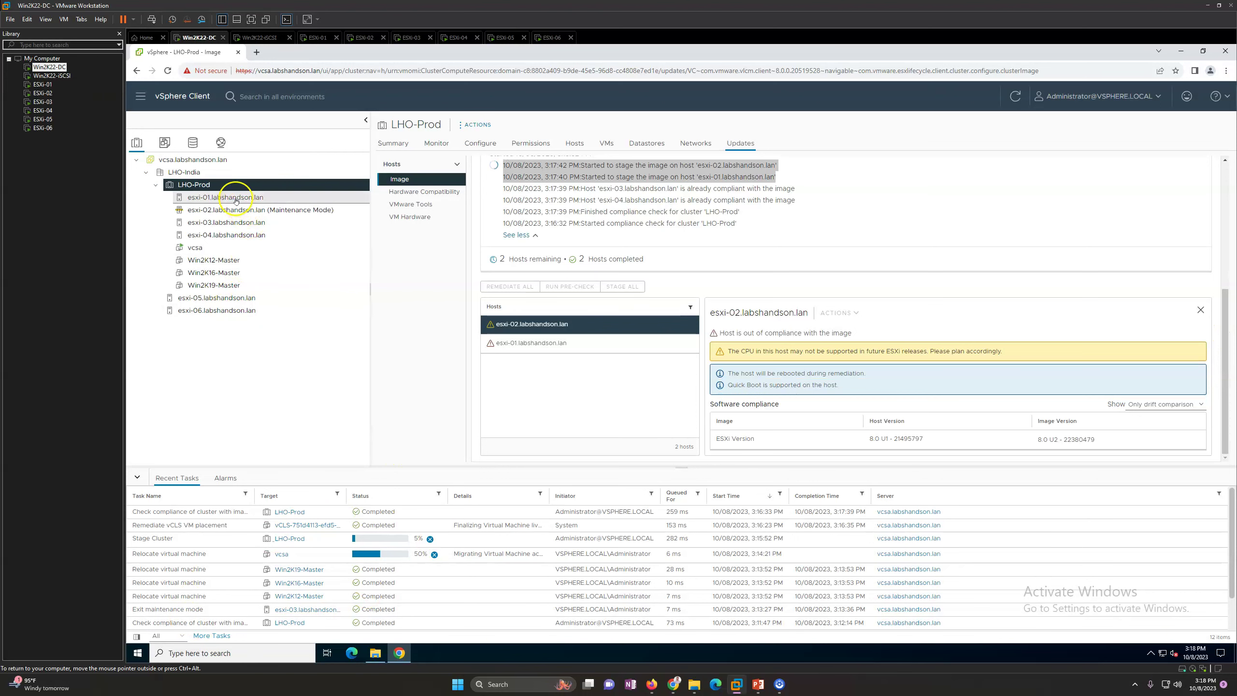
Step: Look at the virtual machines on esxi-01 and open that host's summary
click(244, 214)
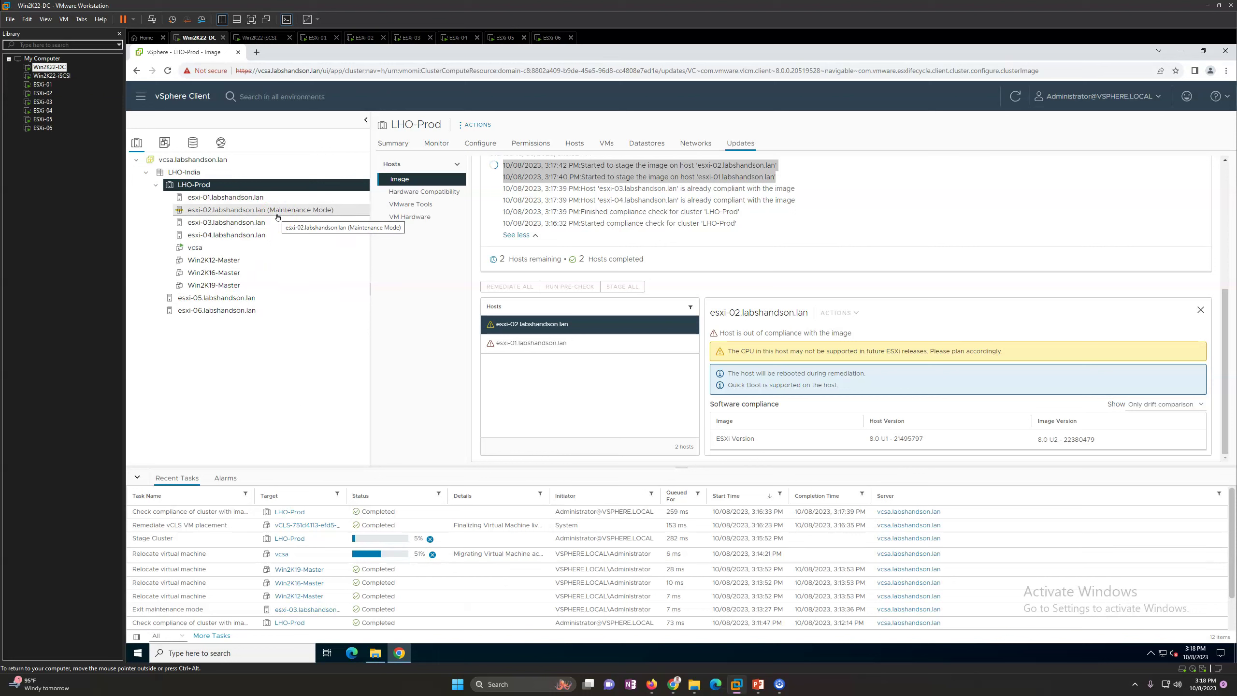
click(268, 198)
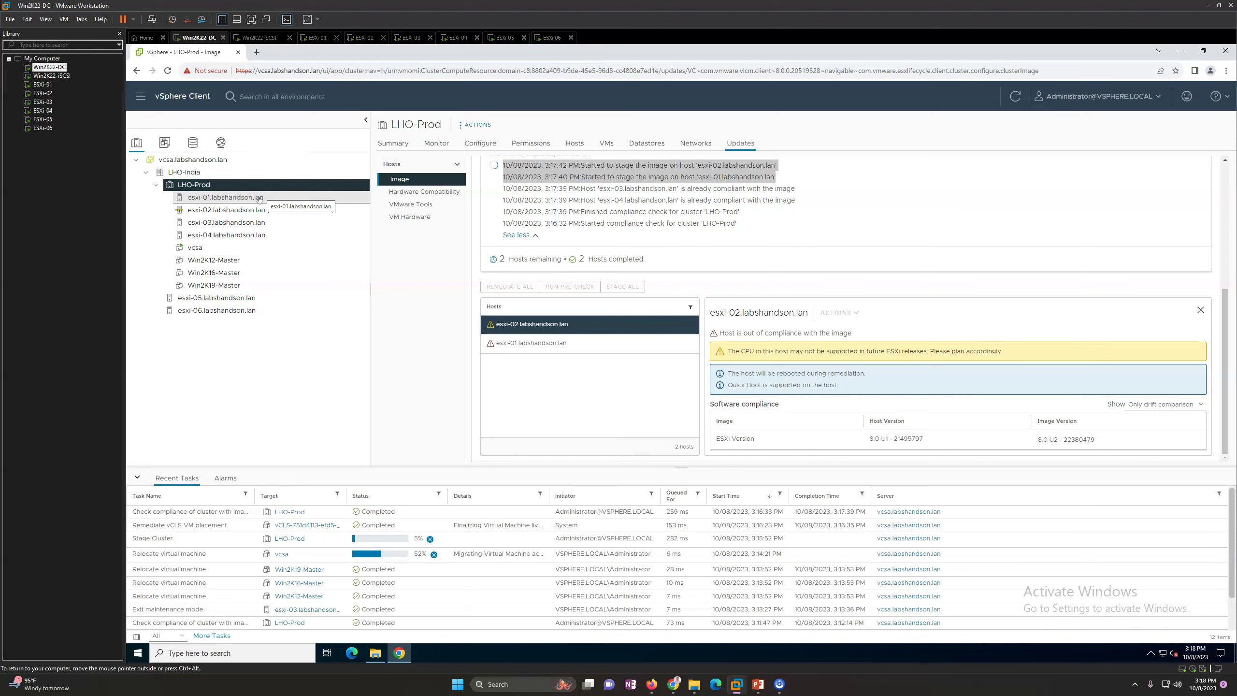
click(236, 198)
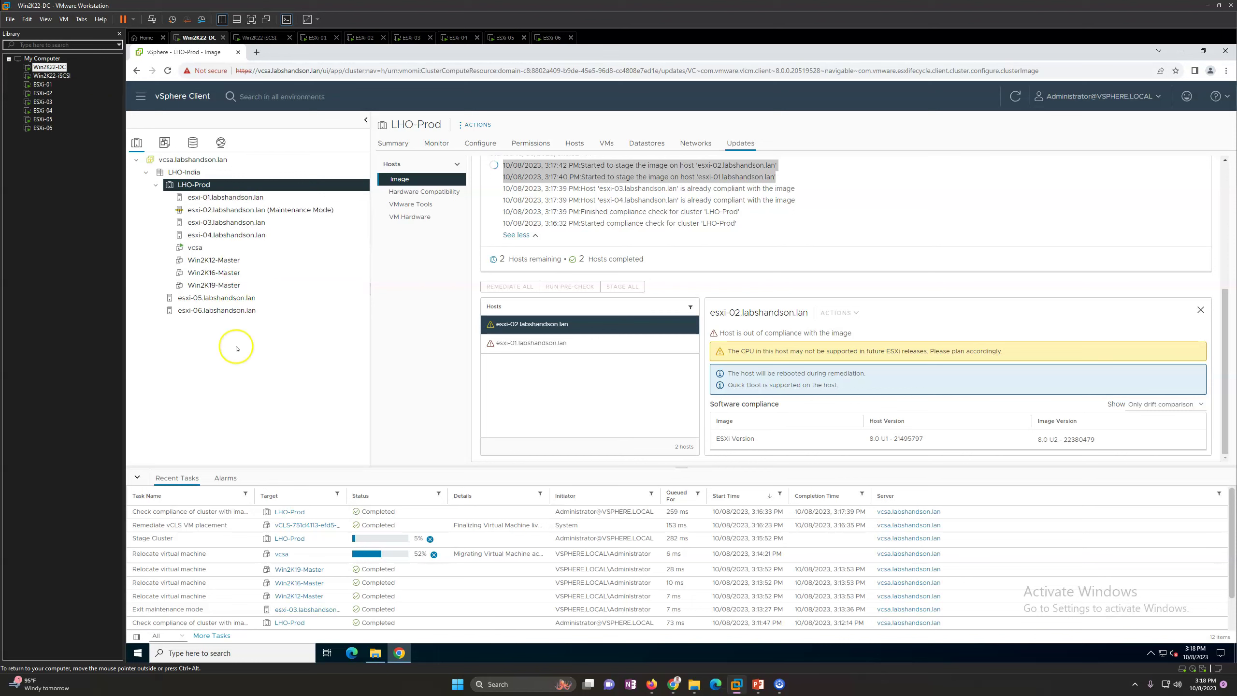
click(234, 197)
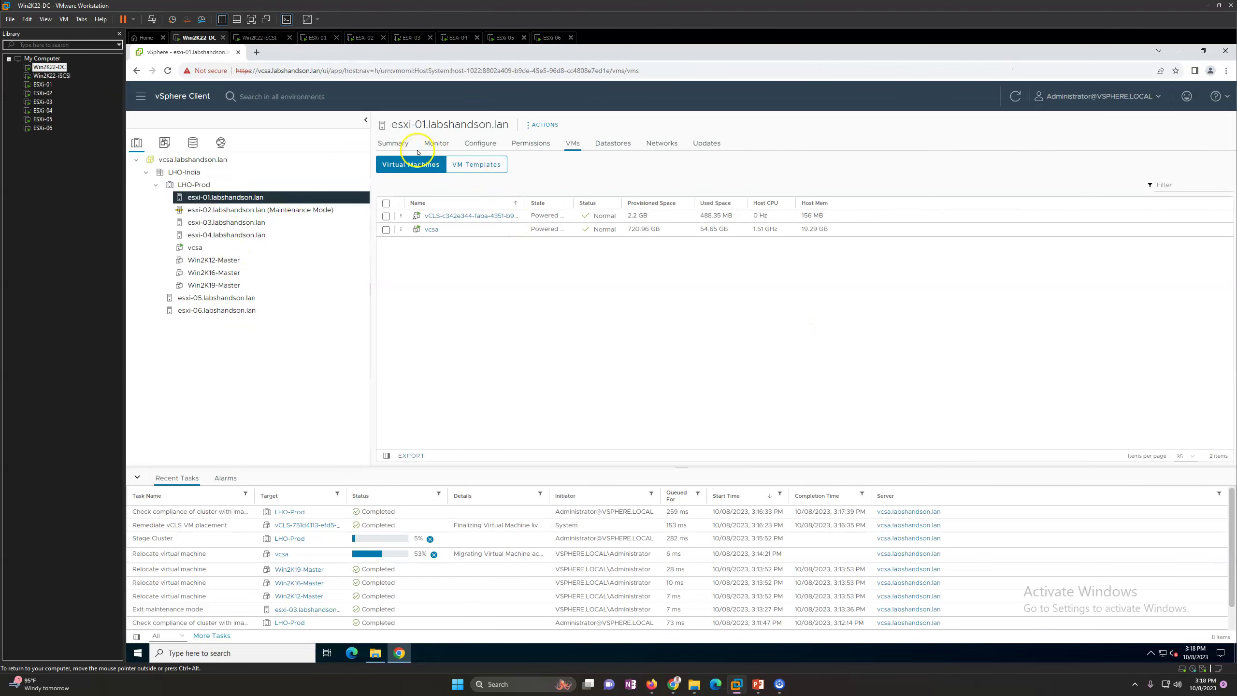
click(402, 144)
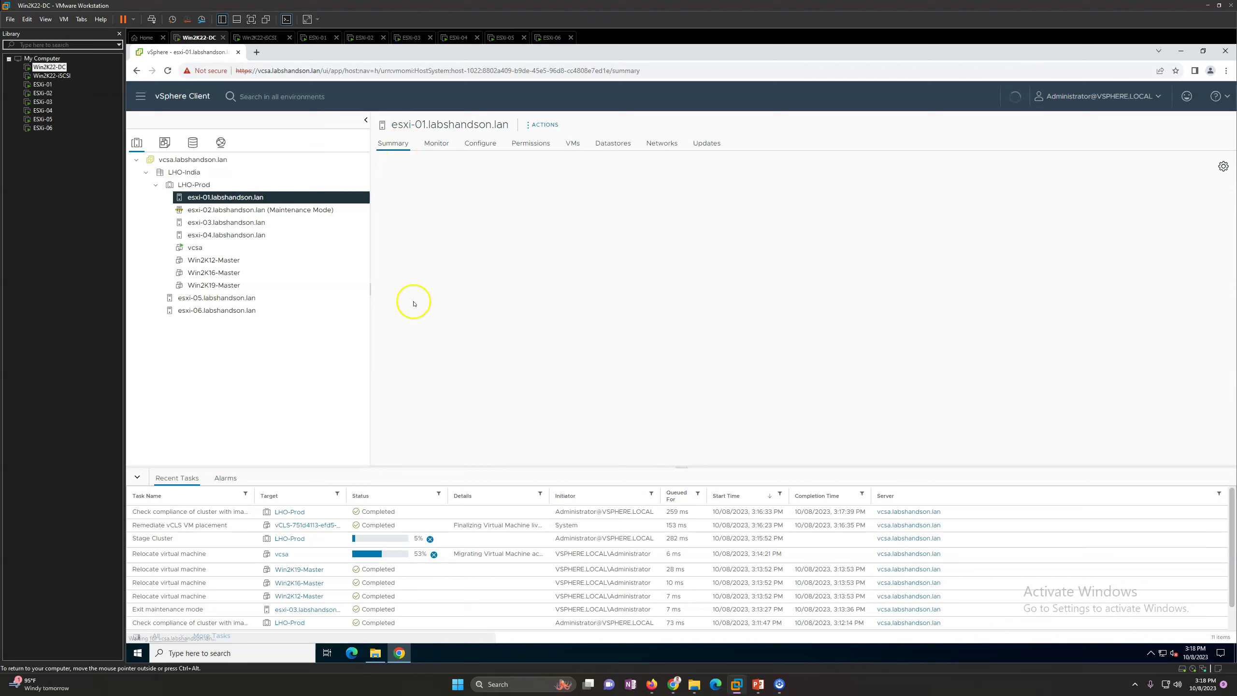
Step: Open esxi-01's updates, return to LHO-Prod's image compliance and check the staging status and list of staged hosts
click(705, 145)
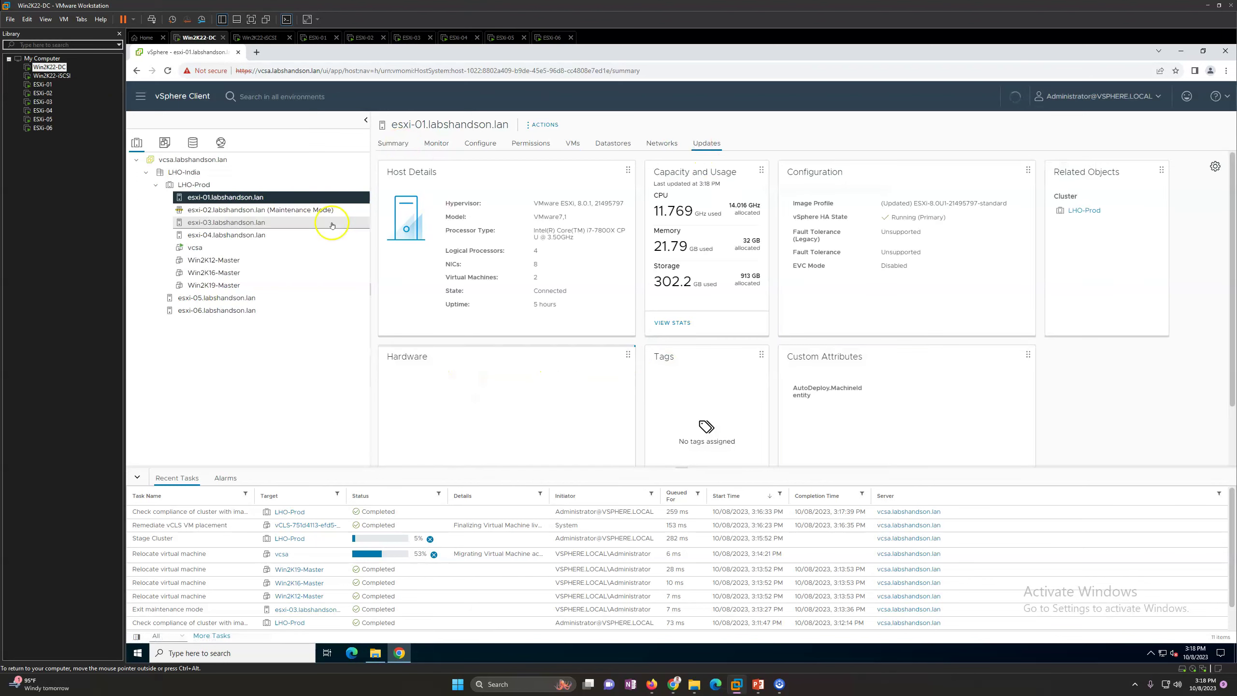
click(194, 184)
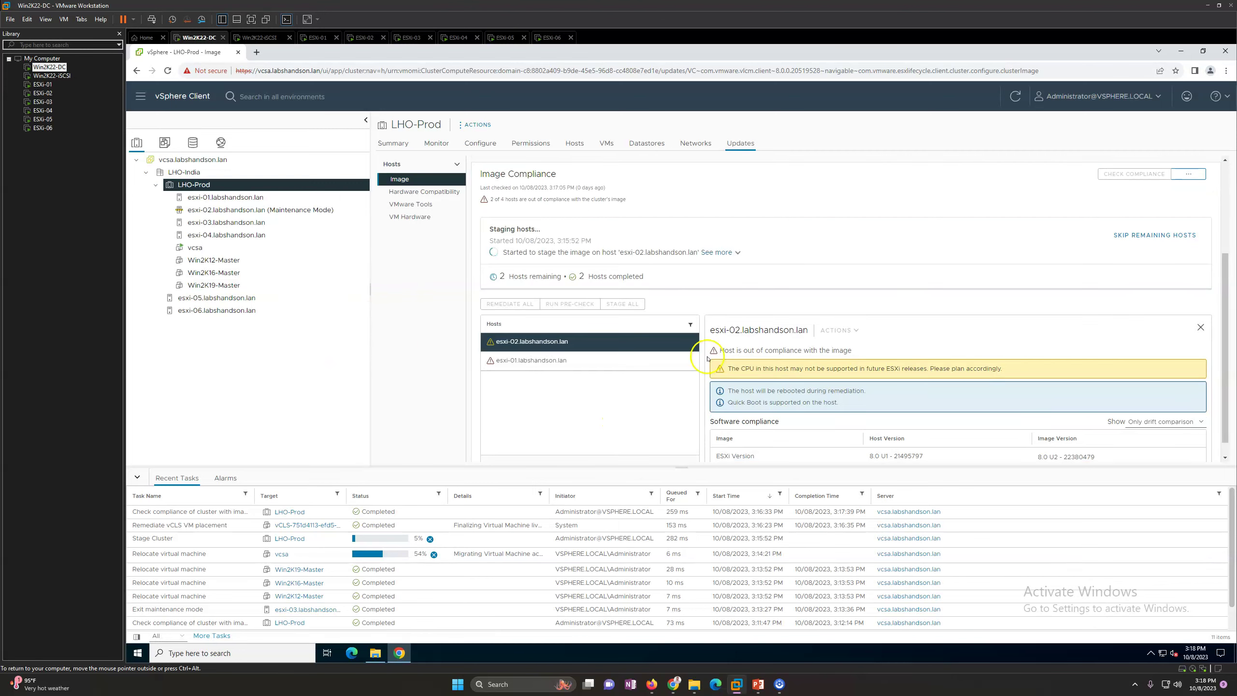
click(726, 256)
drag(787, 266, 502, 252)
click(757, 301)
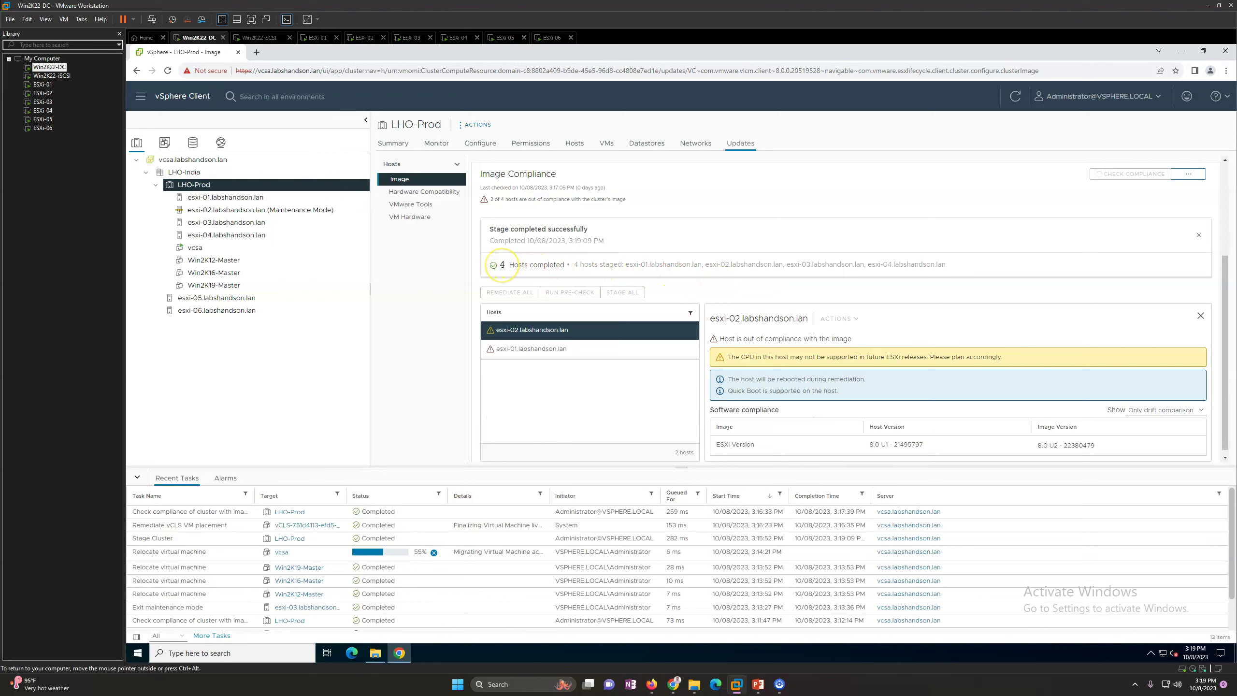
drag(493, 233, 655, 227)
click(655, 227)
Step: Check esxi-01's image compliance, the virtual machines on esxi-01 and esxi-02, and which host runs vcsa
click(244, 197)
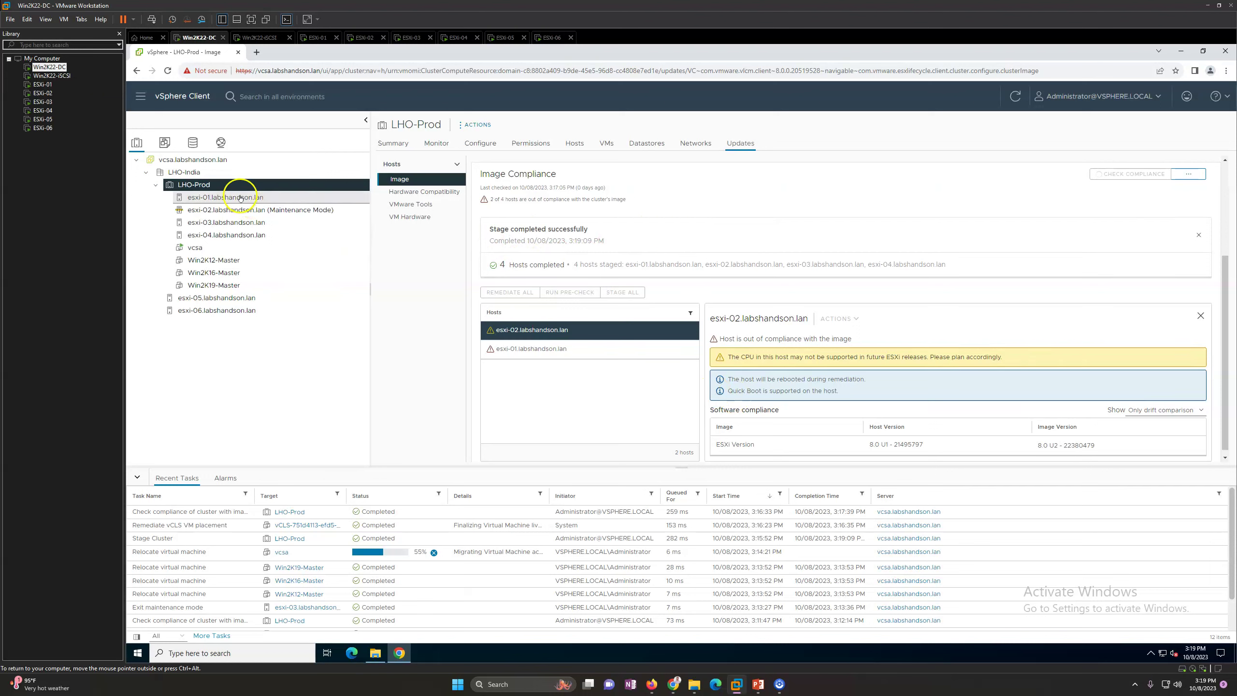
click(234, 184)
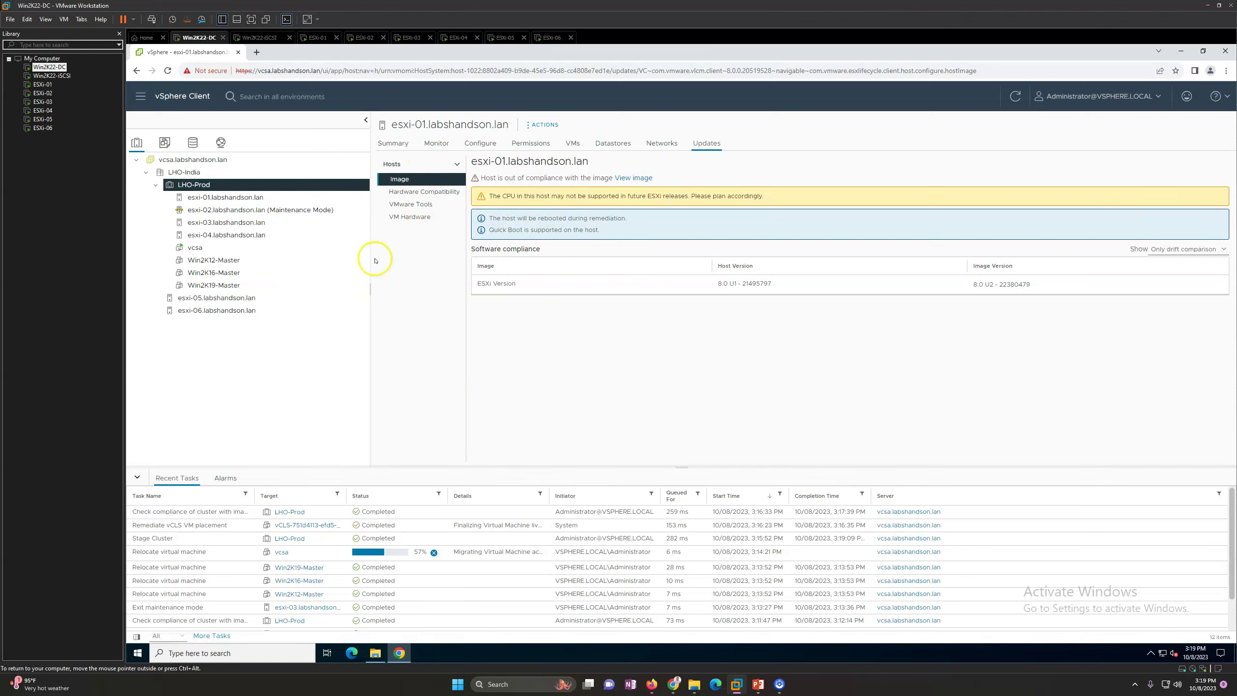
click(245, 200)
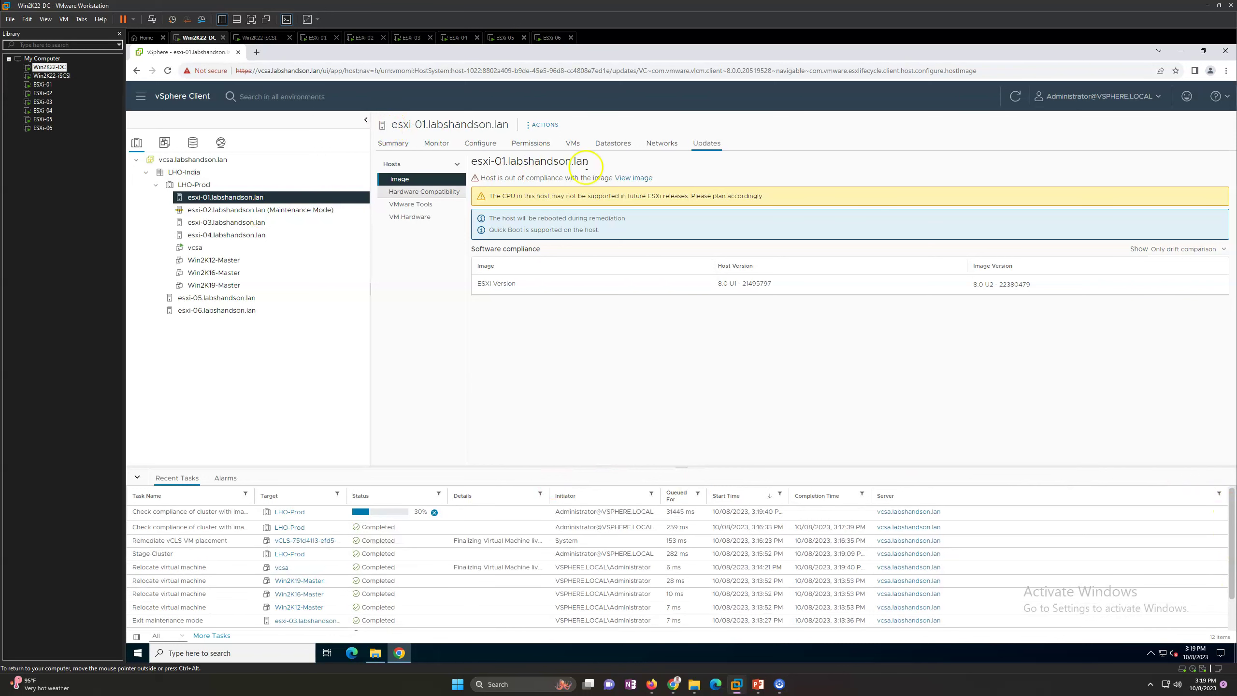
click(573, 143)
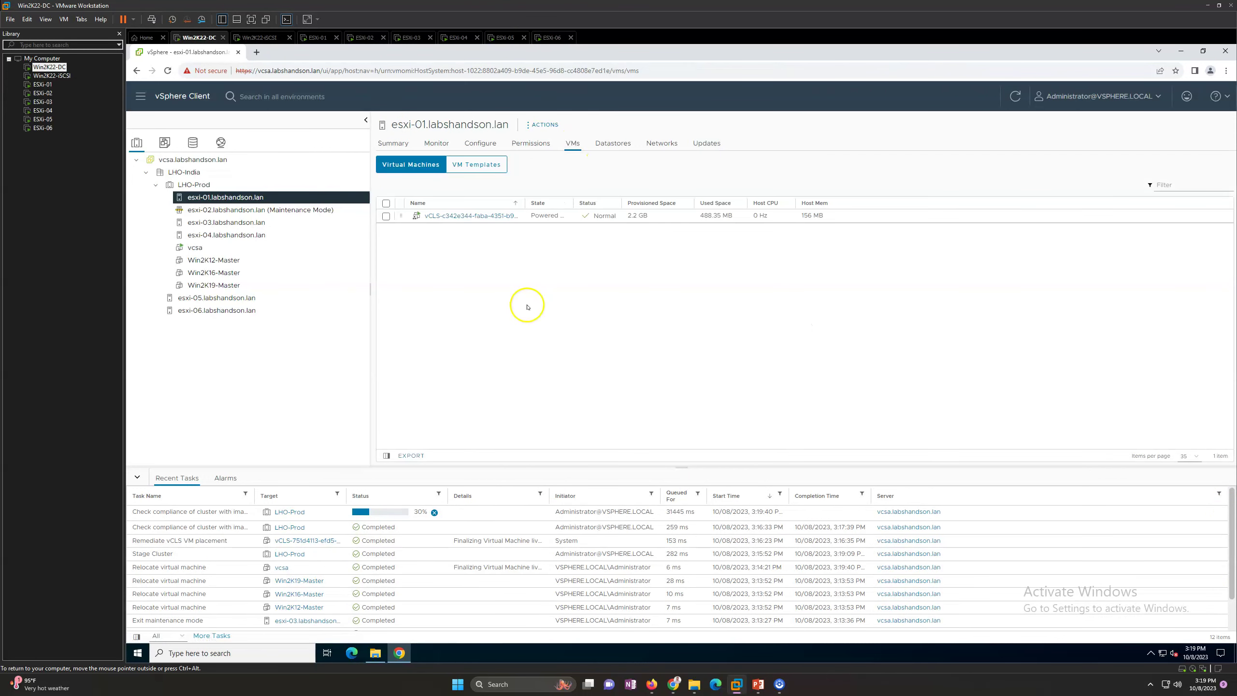
click(274, 209)
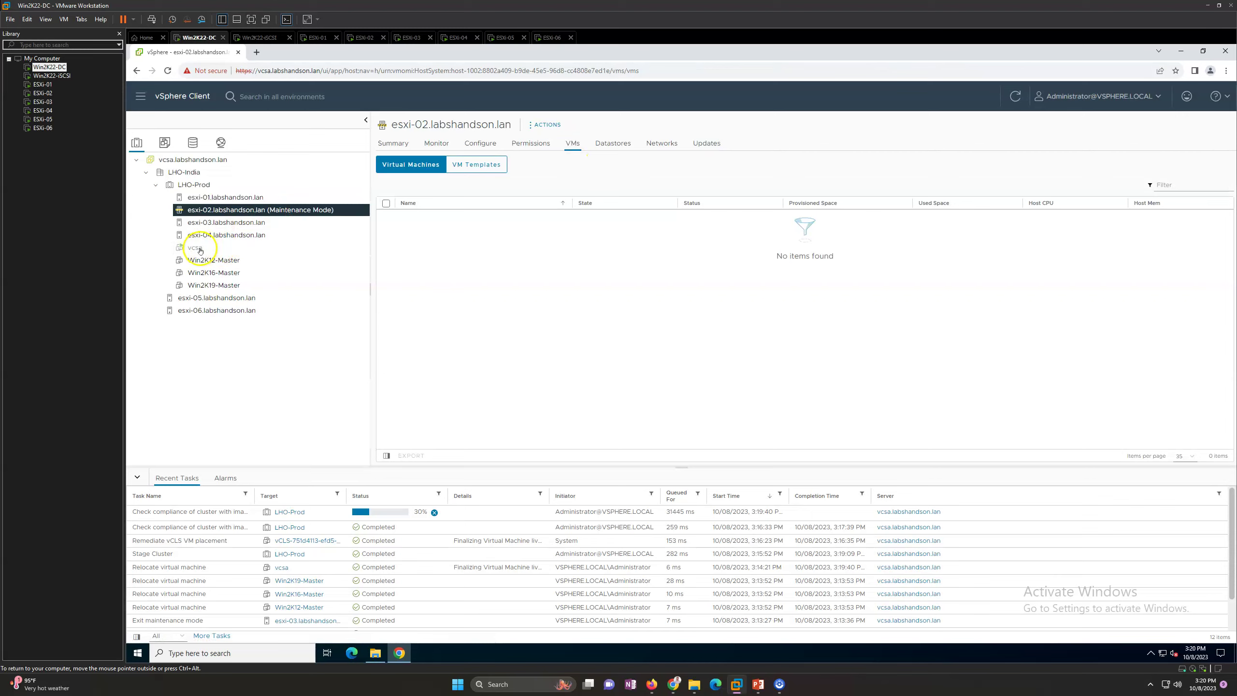
click(198, 248)
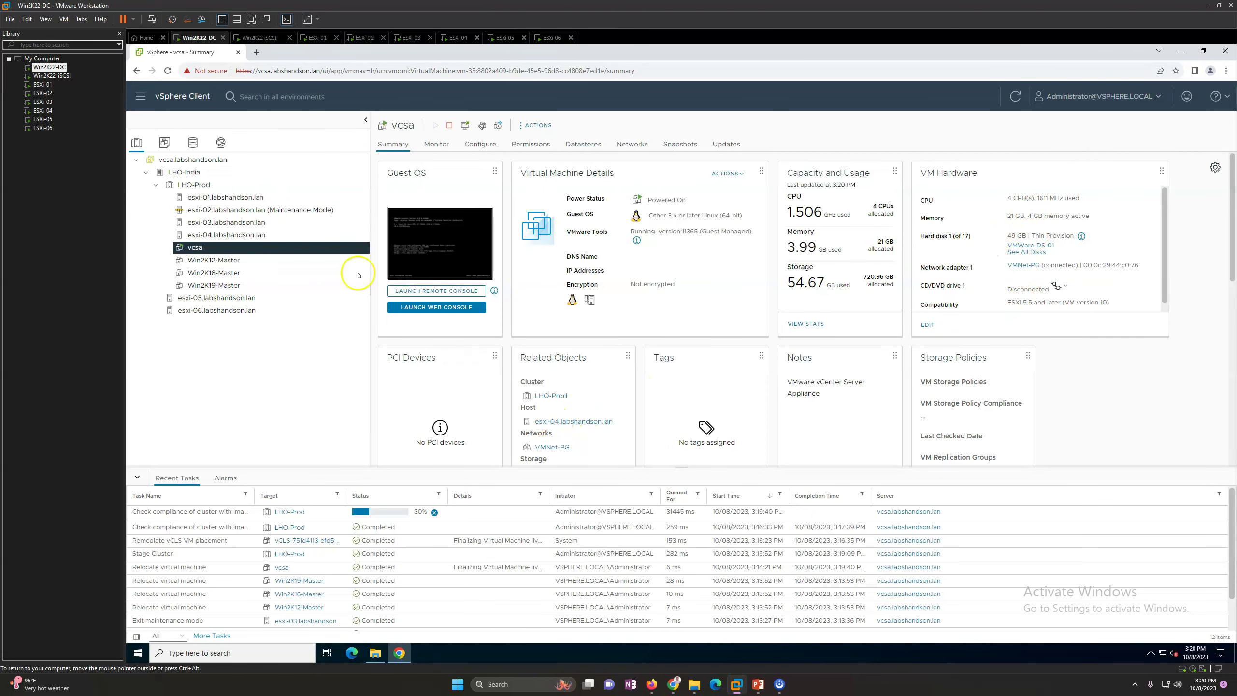
click(272, 210)
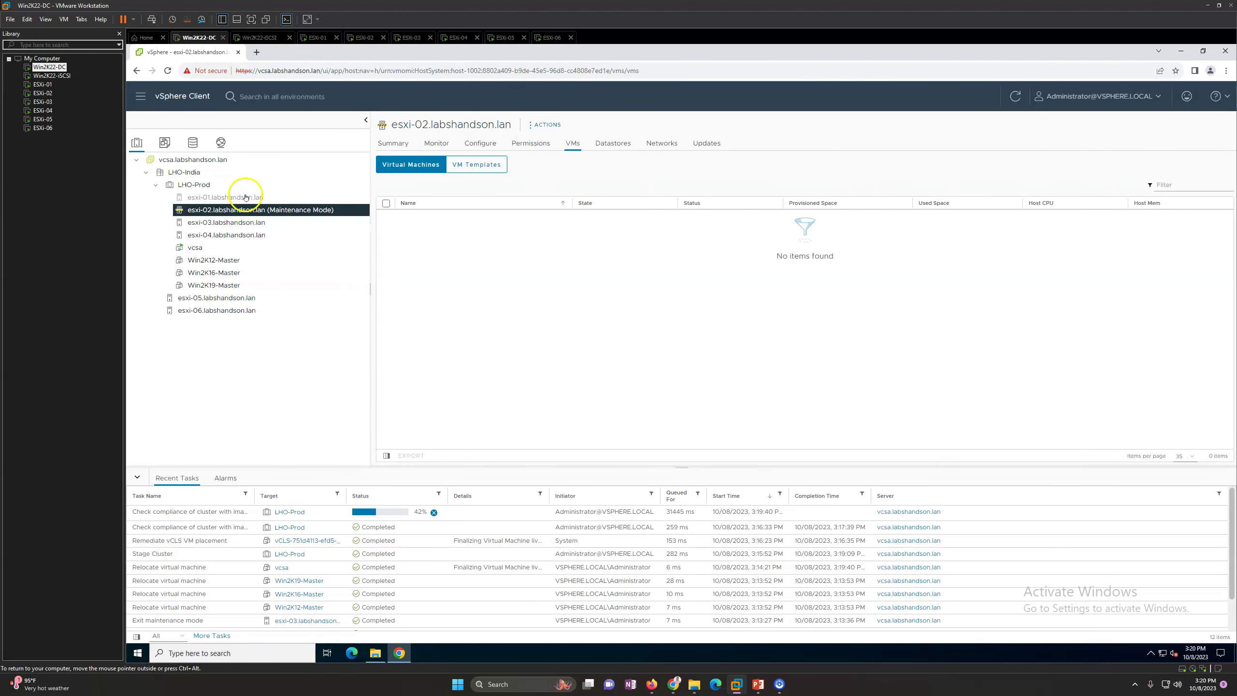
click(244, 197)
click(296, 187)
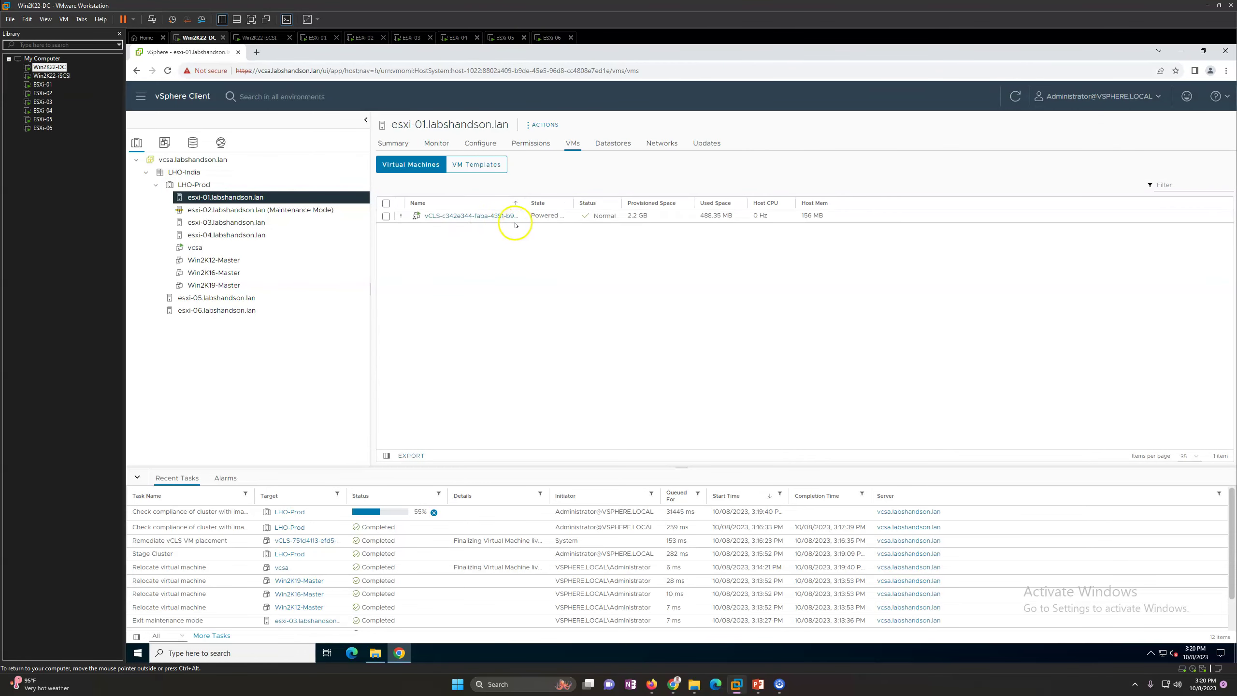
click(262, 209)
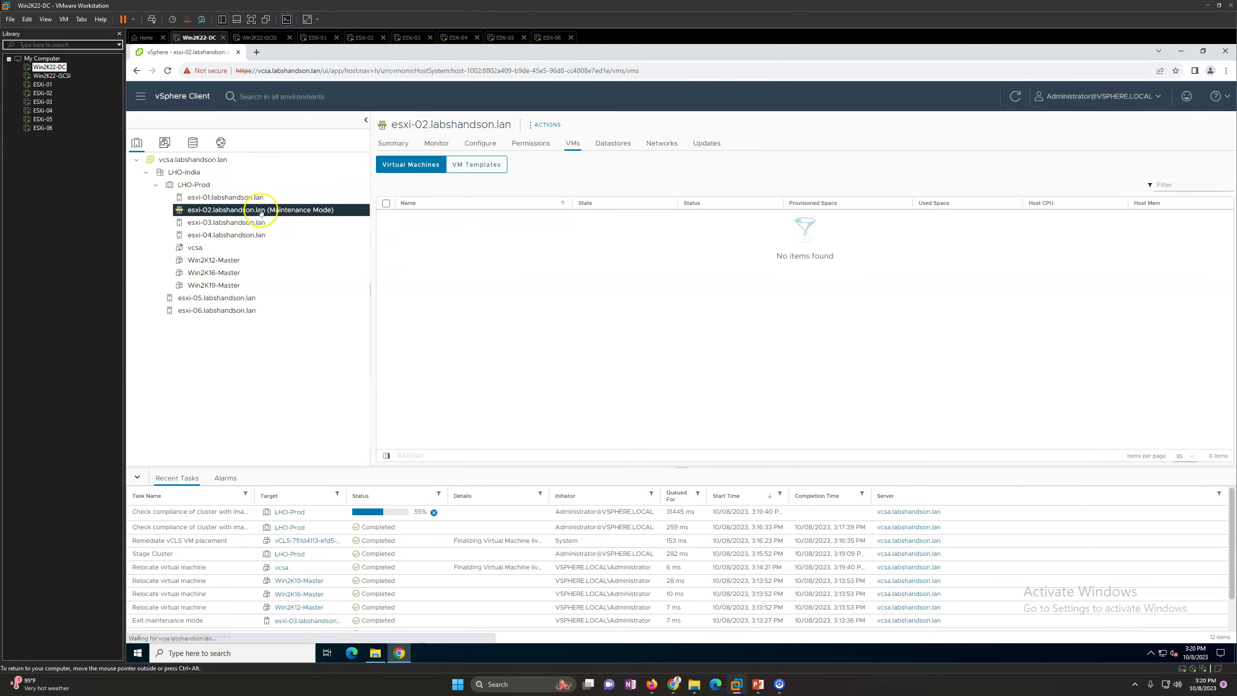
Step: Open the remediation impact review for all LHO-Prod hosts from the cluster's image compliance section
click(203, 189)
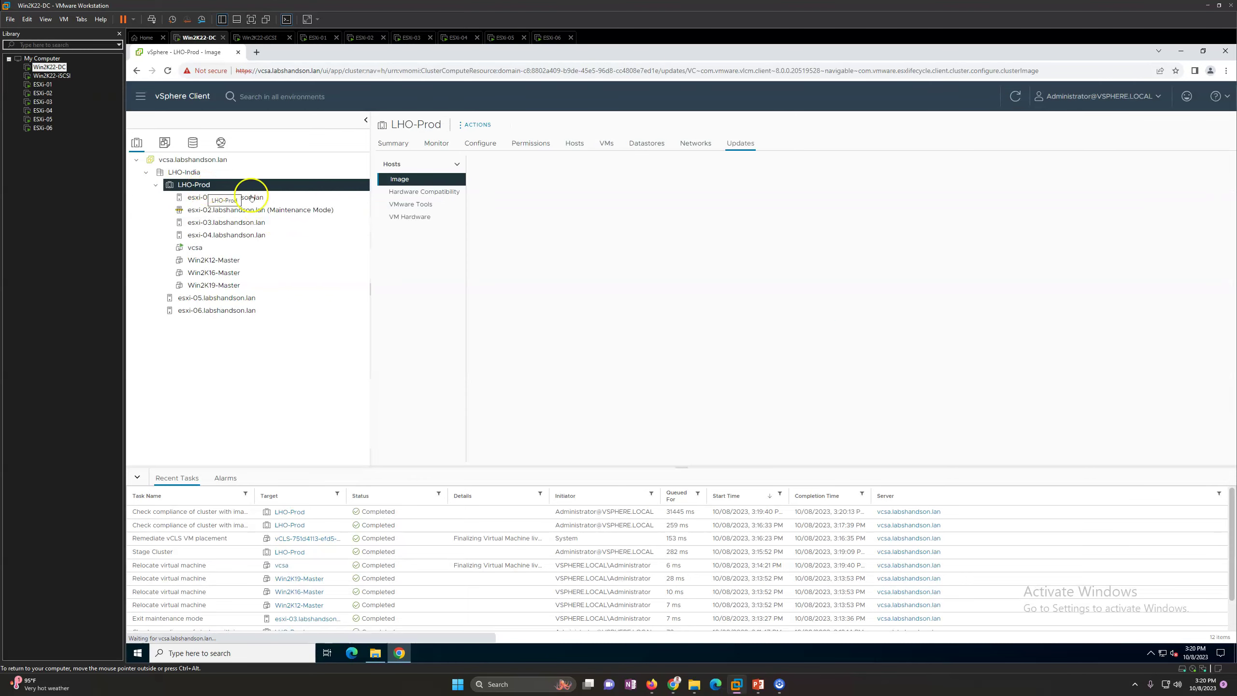
scroll(802, 323, down, 2)
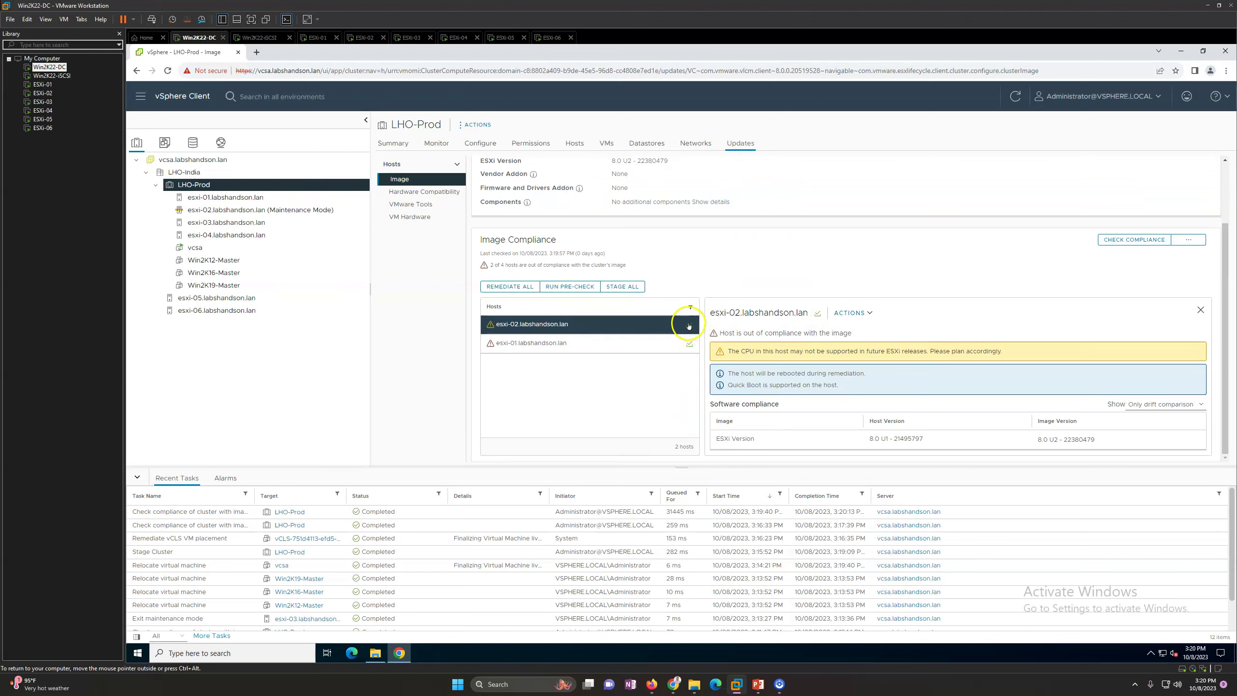
click(859, 313)
click(509, 286)
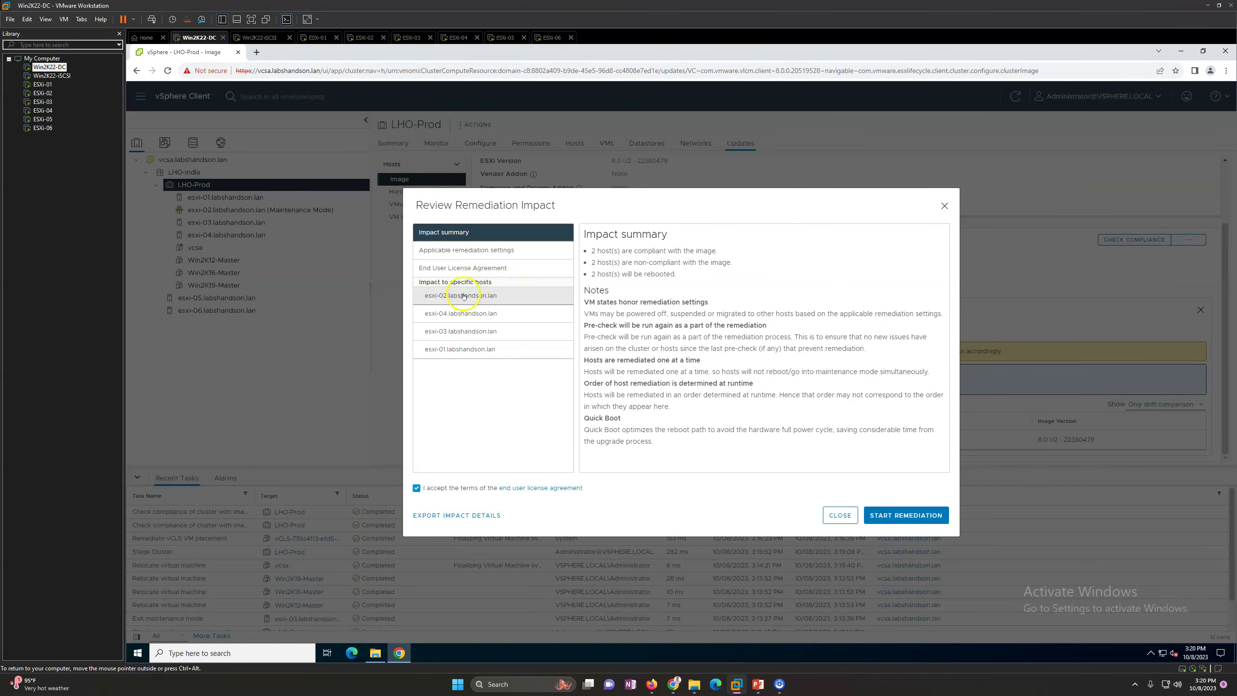
Step: Review the remediation impact on esxi-02, esxi-04, esxi-03 and esxi-01, and start the cluster remediation
click(491, 303)
click(490, 315)
click(489, 333)
click(488, 353)
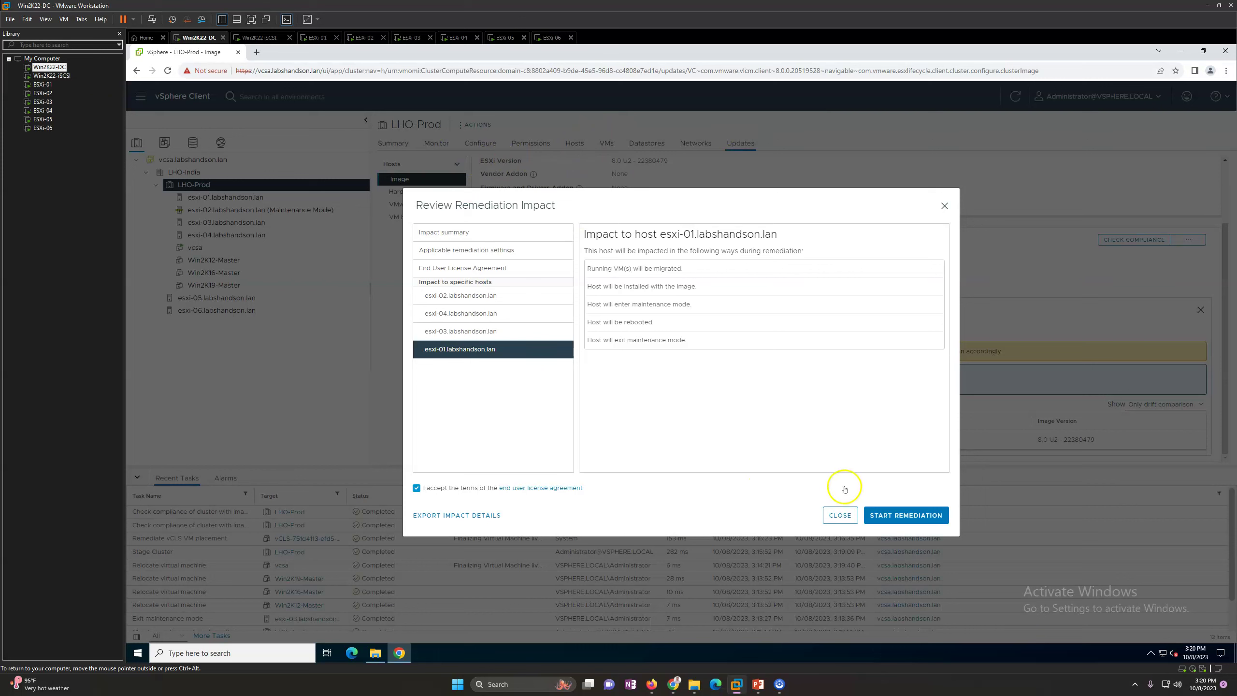
click(466, 331)
click(463, 314)
click(466, 329)
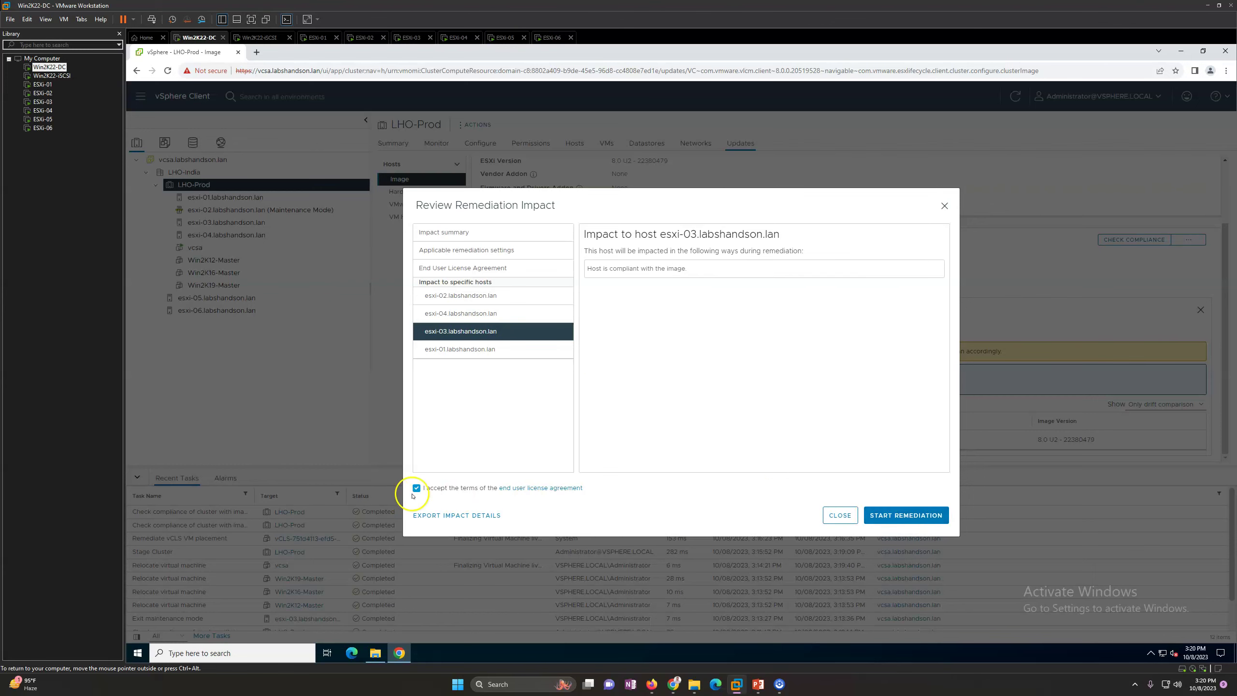
click(901, 516)
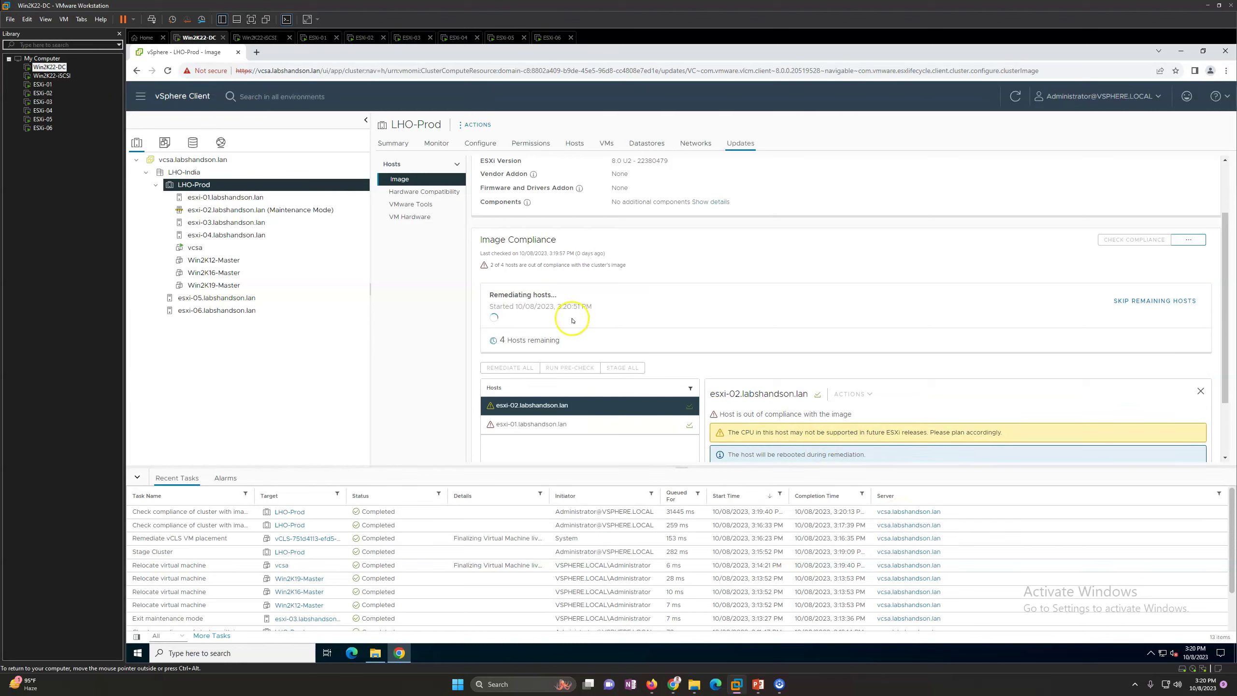
Step: Check the number of hosts remaining in the remediation and expand its log to read the compliance check entry
drag(510, 339, 580, 343)
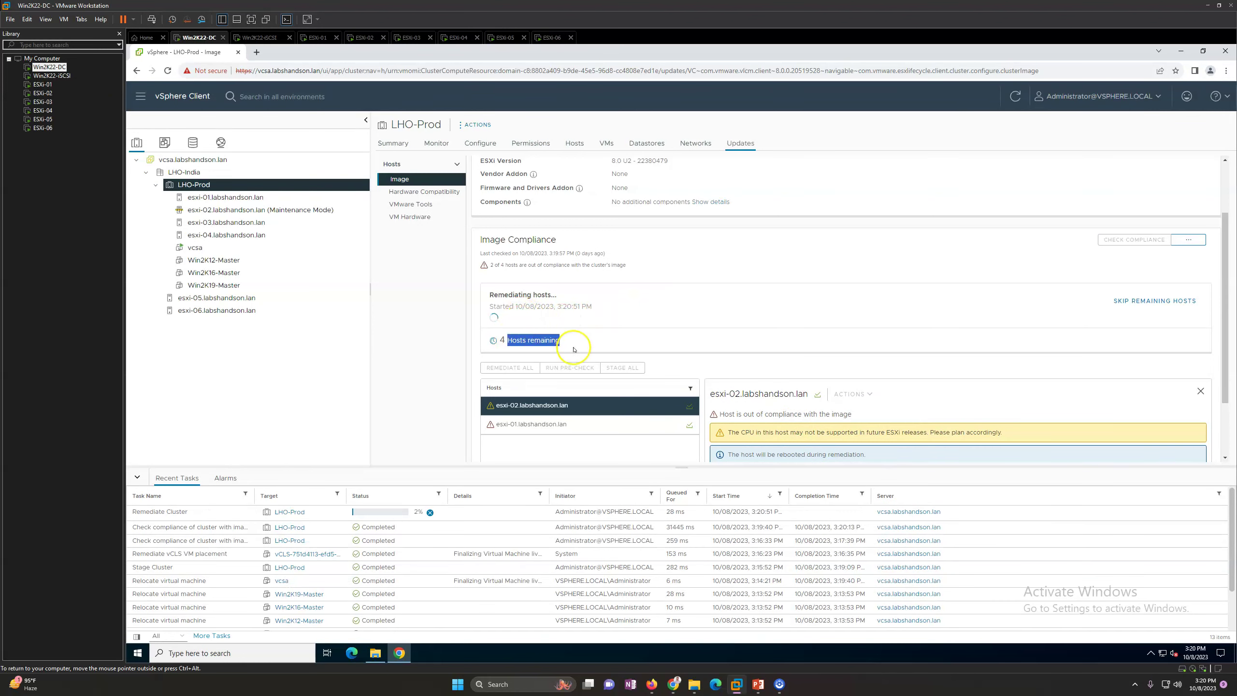
click(670, 350)
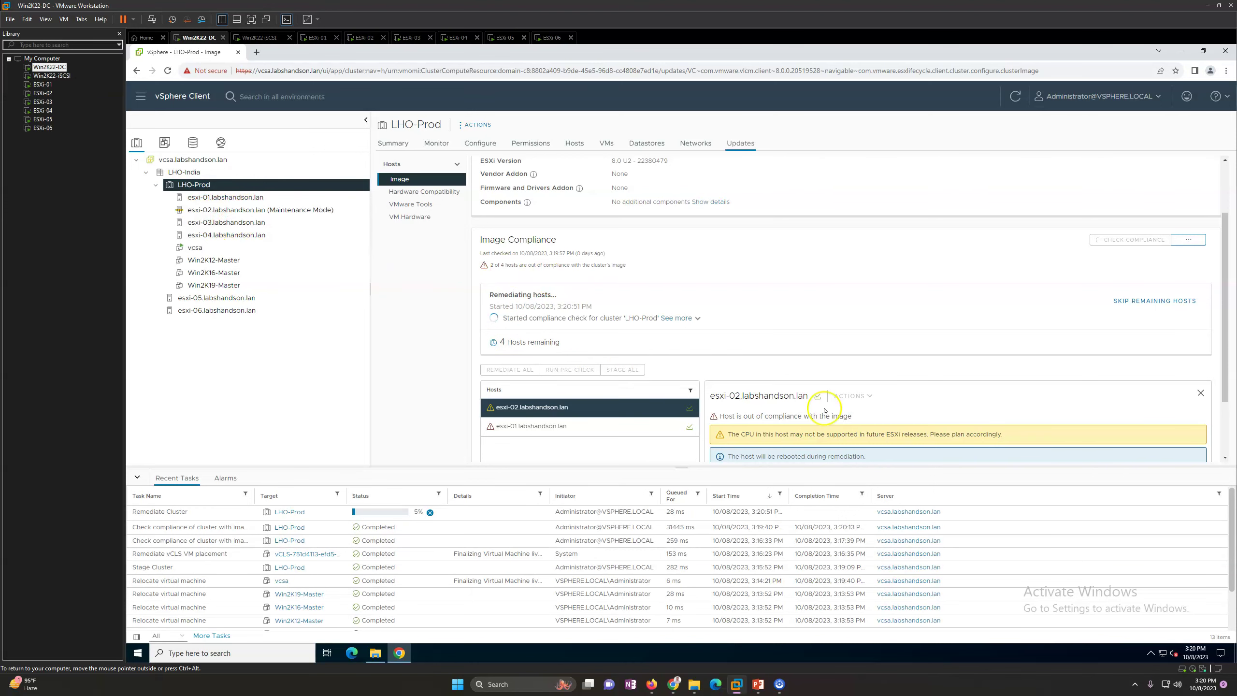
click(681, 317)
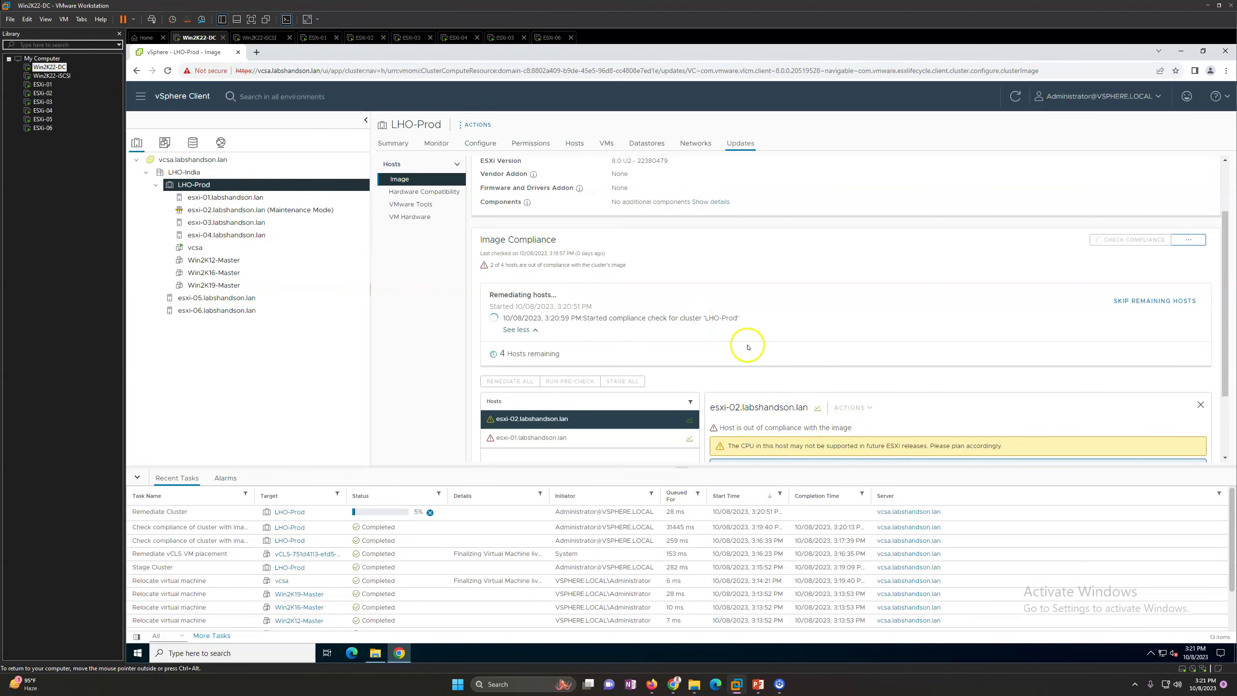
scroll(706, 380, down, 2)
scroll(635, 388, up, 3)
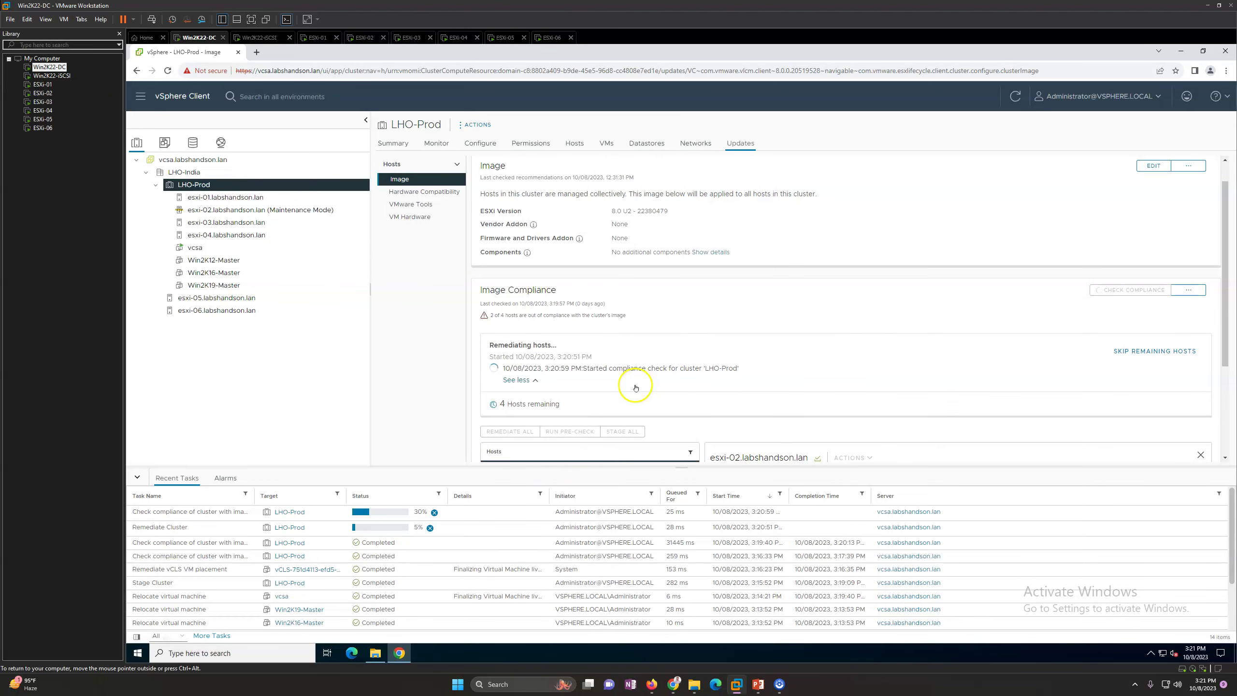
scroll(635, 387, down, 1)
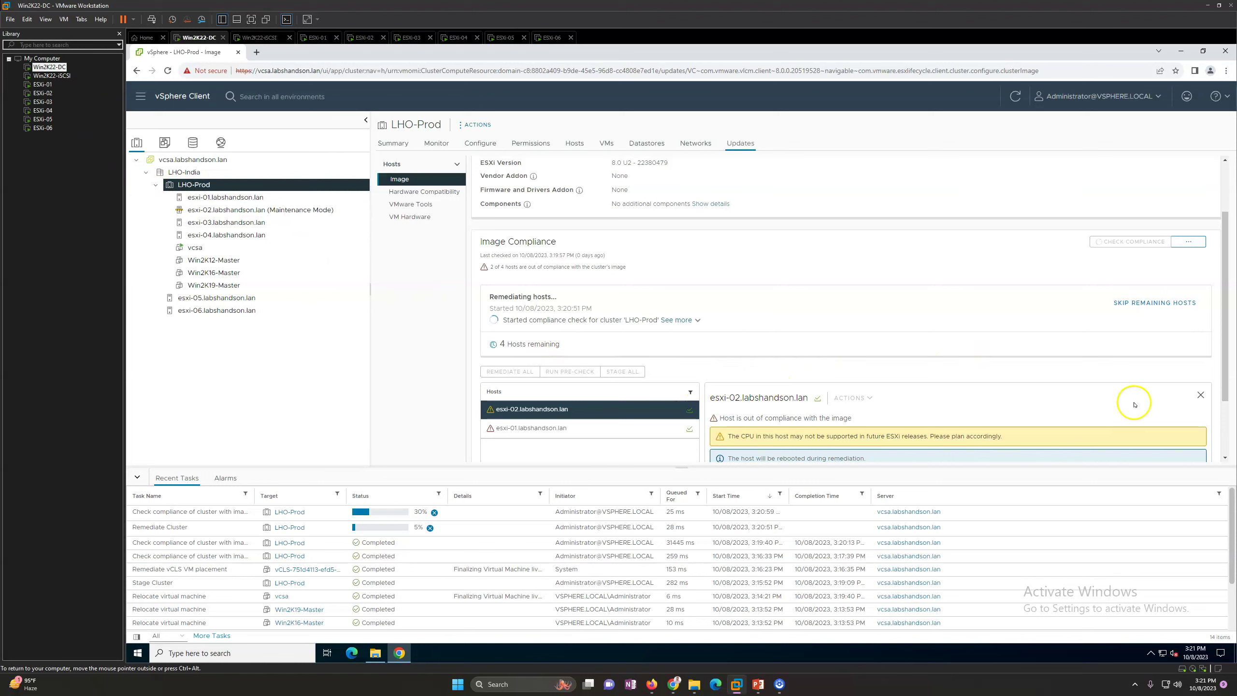
scroll(856, 336, down, 2)
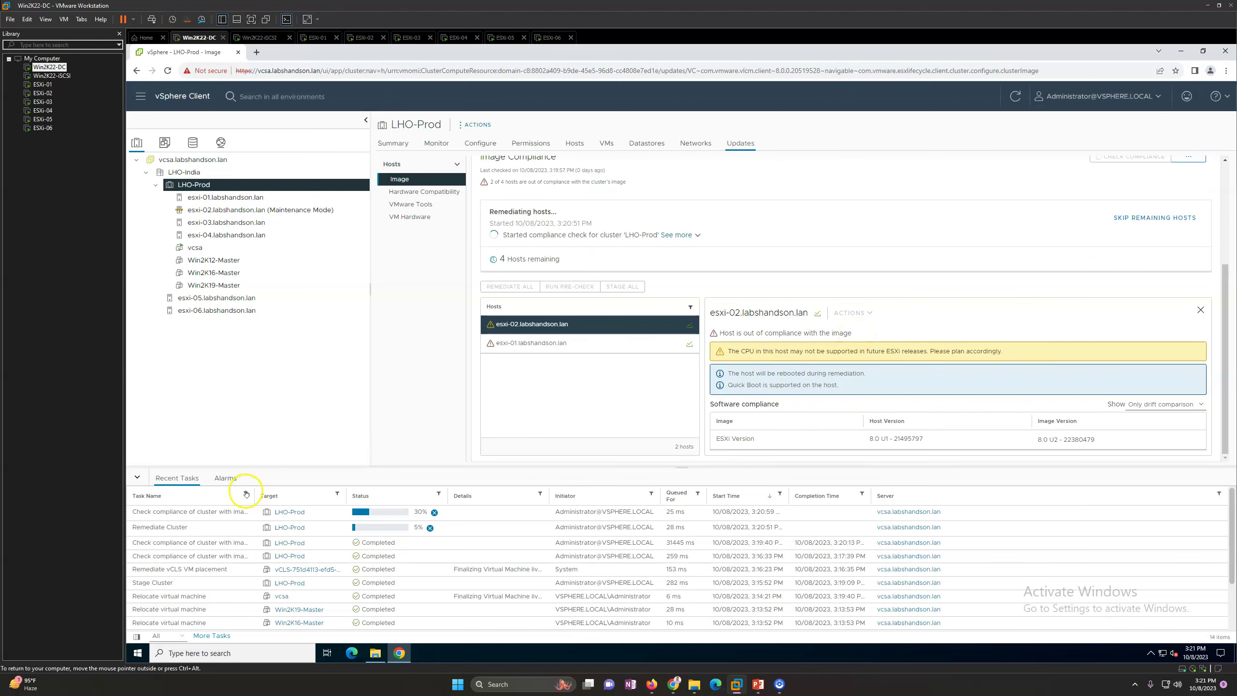
Step: Widen the task name column in the recent tasks and check the remediation's remaining and completed hosts
drag(255, 495, 292, 496)
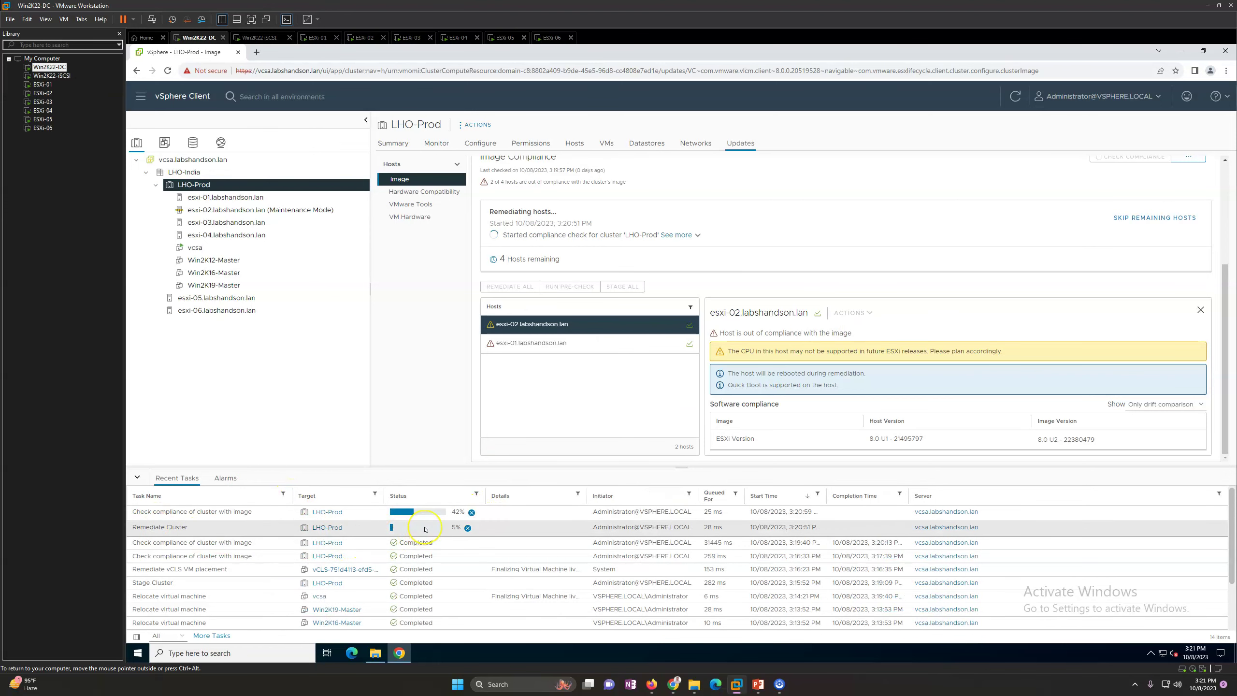
scroll(588, 407, up, 3)
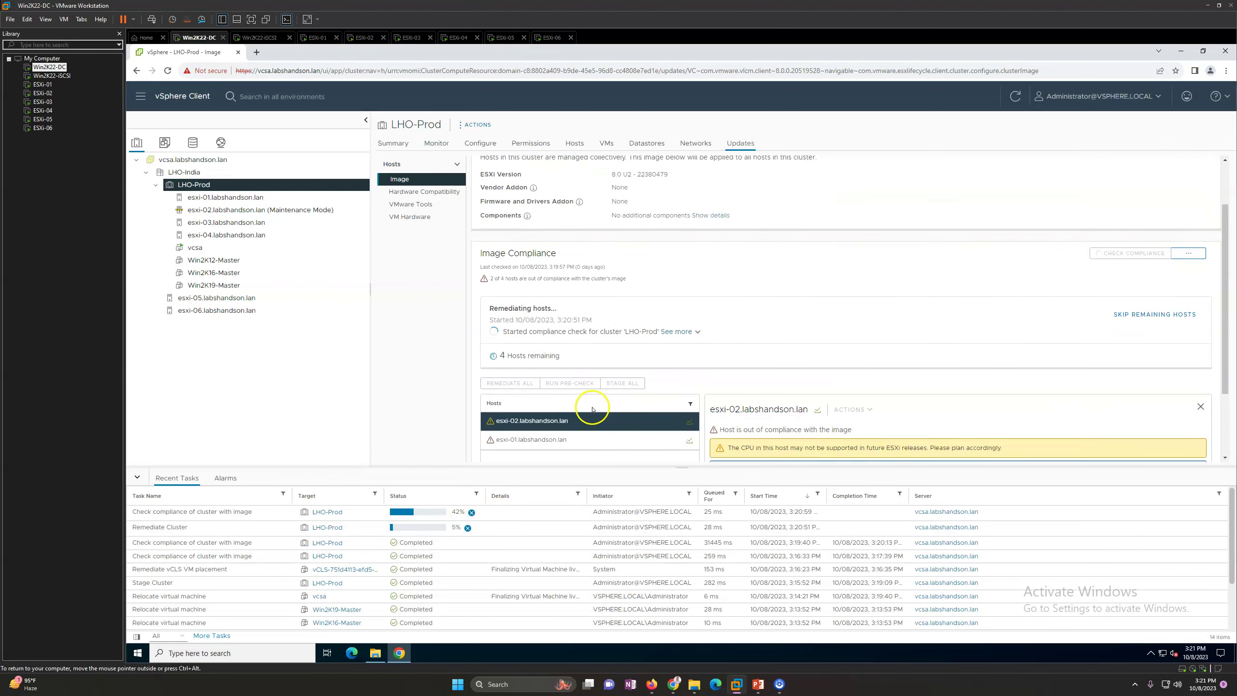
scroll(657, 259, down, 2)
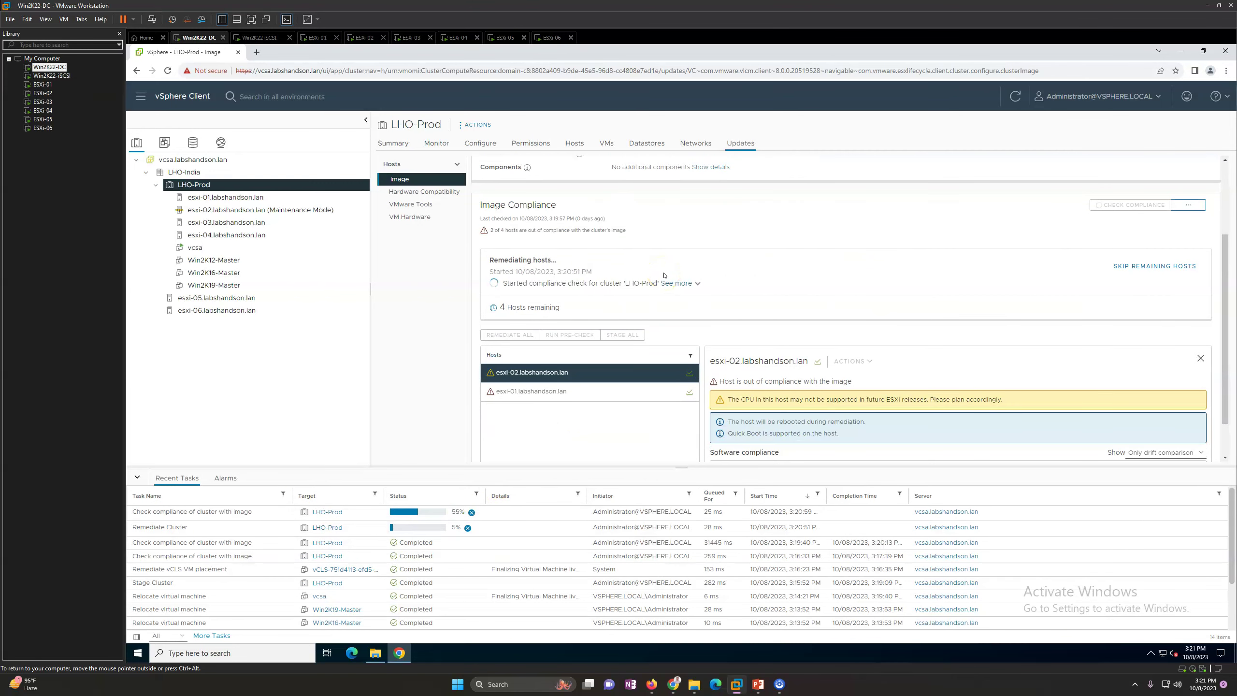
drag(577, 307, 514, 318)
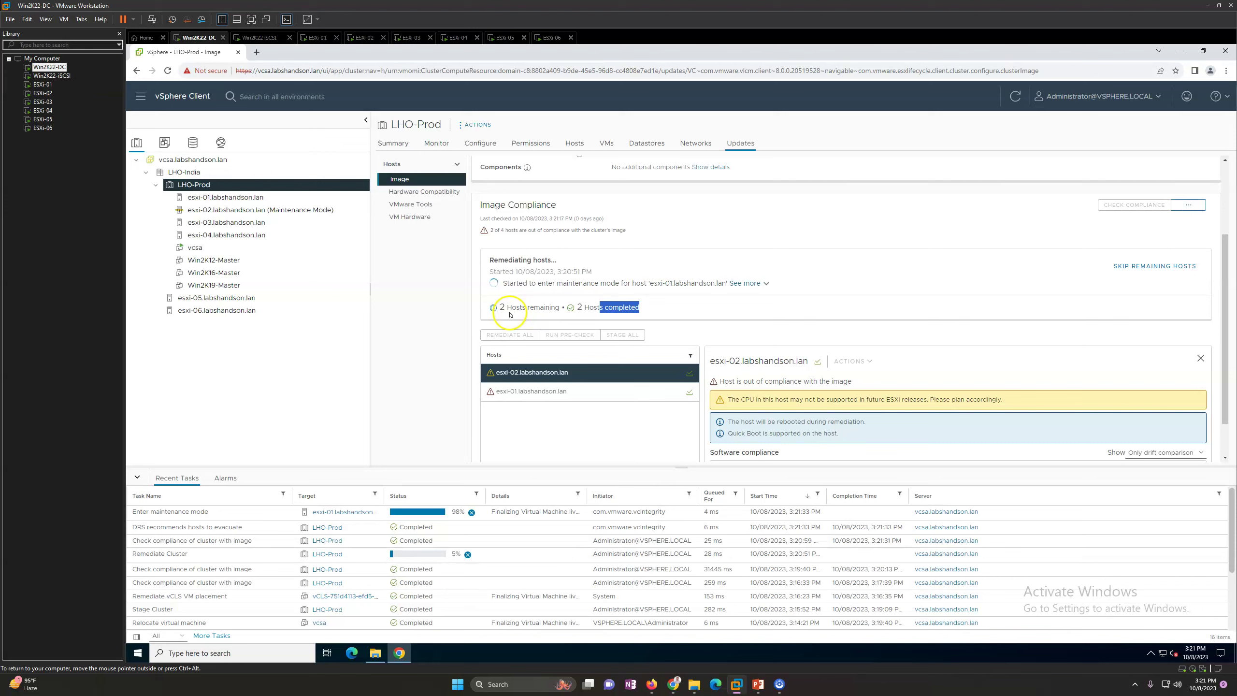
Step: Expand the remediation log and read the maintenance mode and image installation entries for esxi-01
click(747, 284)
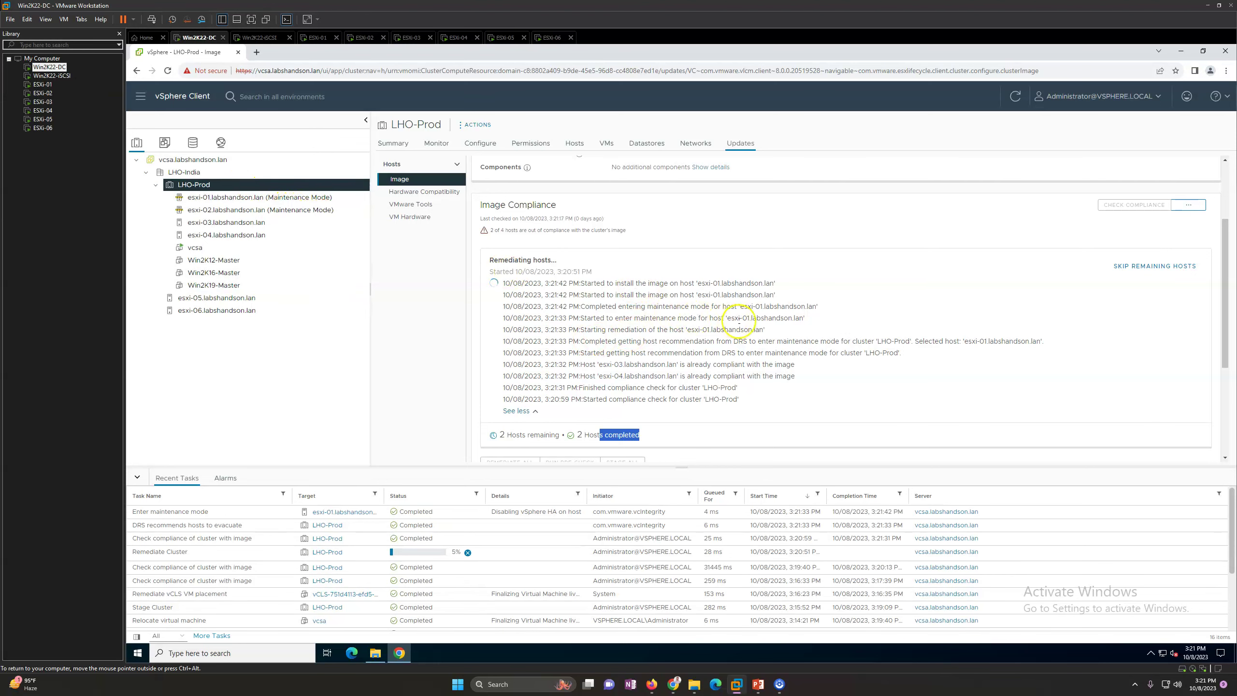
drag(592, 288, 759, 286)
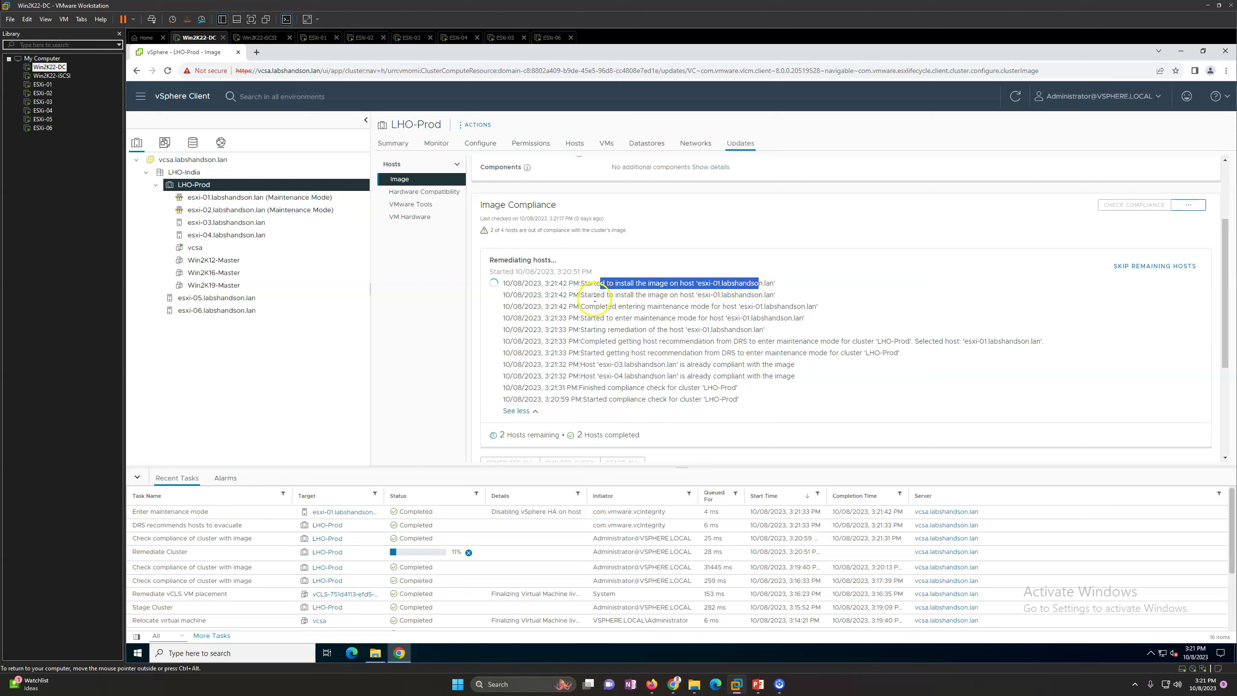
drag(590, 306, 701, 286)
click(826, 297)
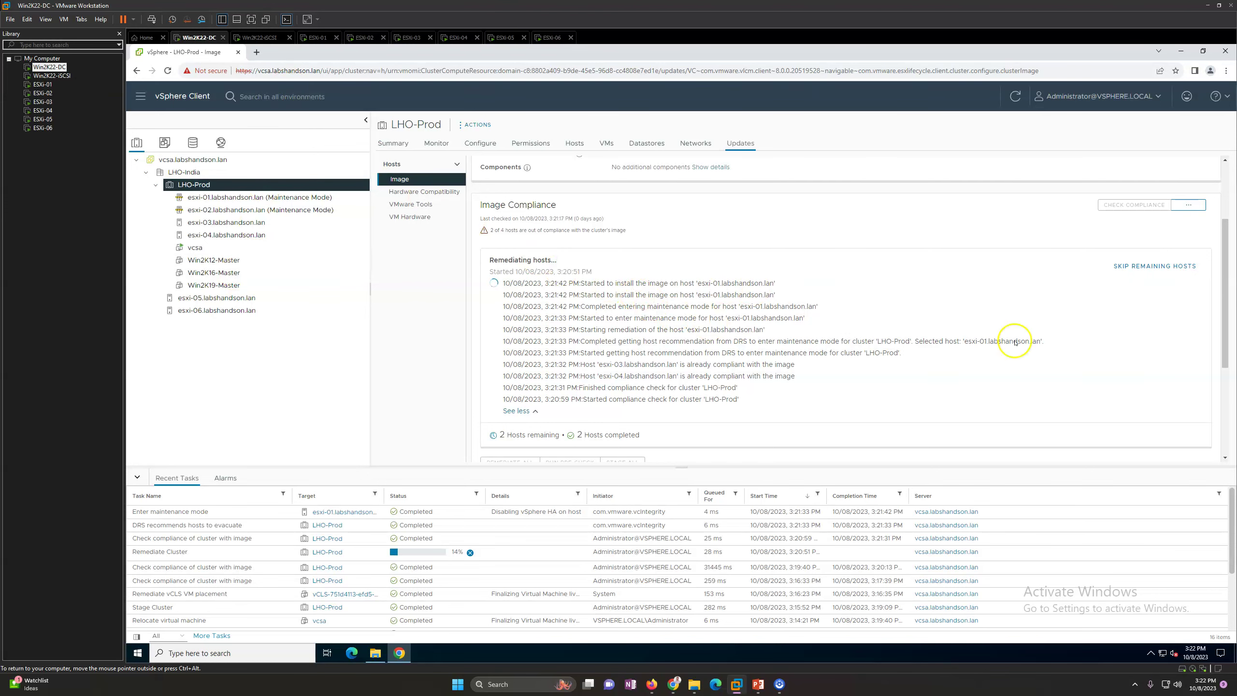
scroll(948, 353, up, 3)
click(1153, 200)
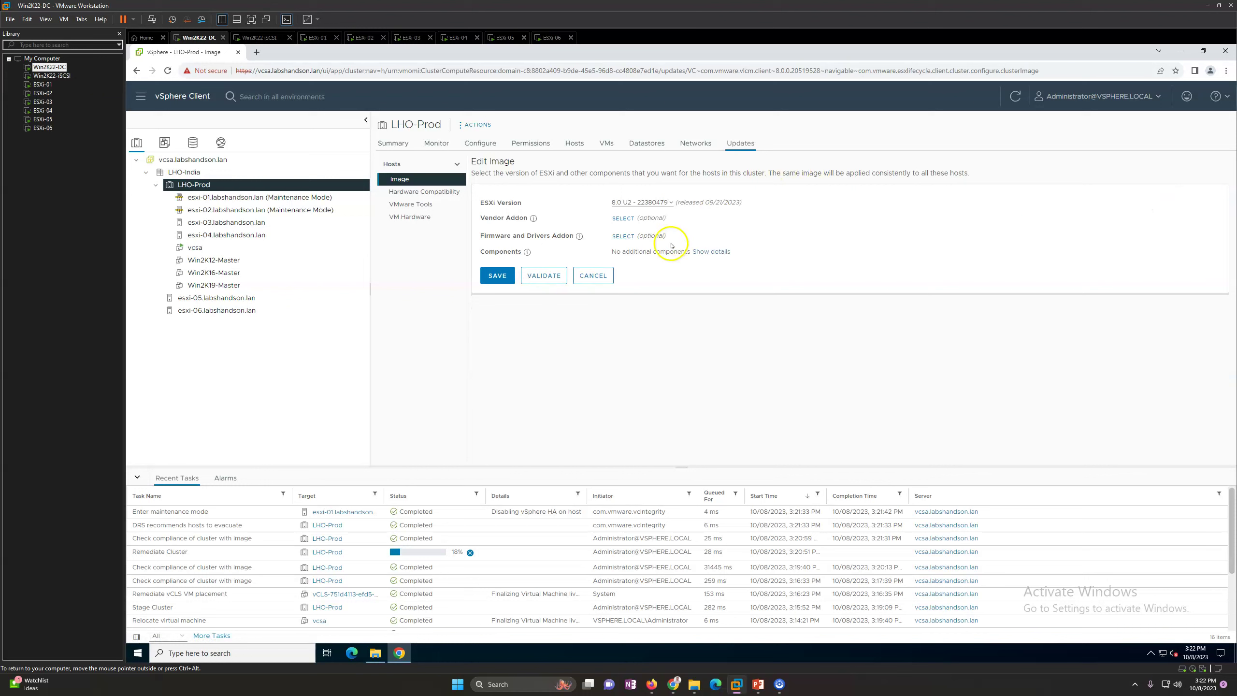
click(582, 273)
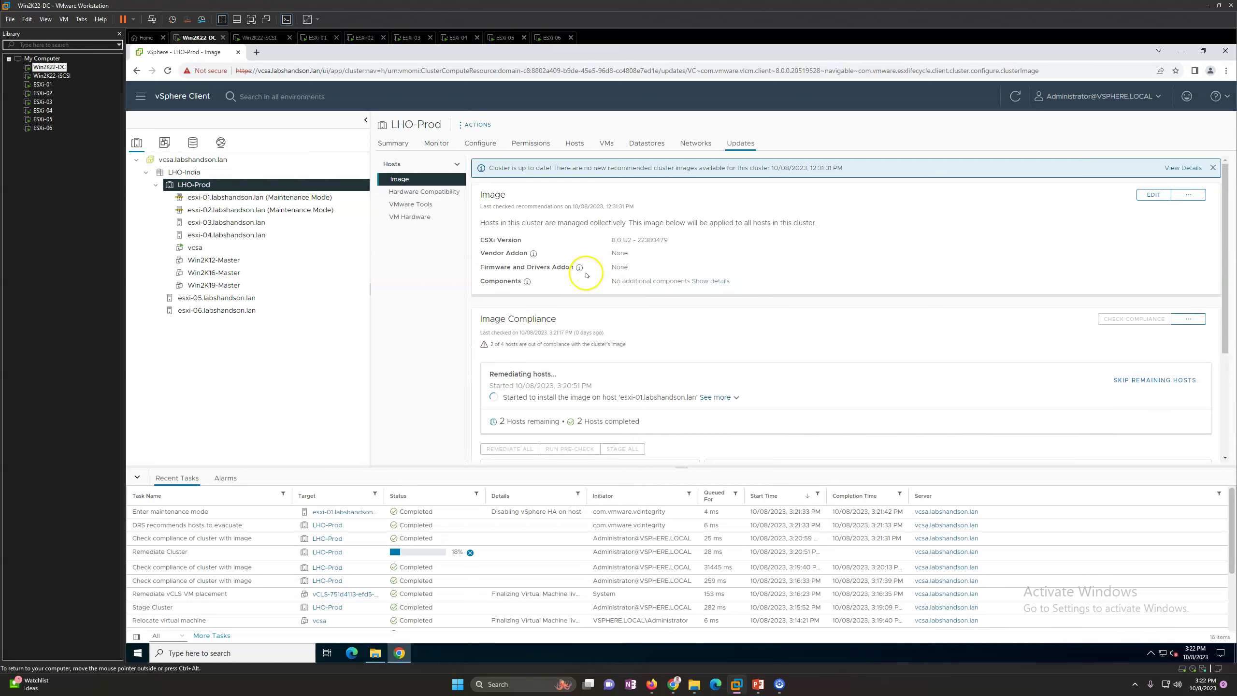
Step: Check the remediation progress and esxi-02's software compliance details in LHO-Prod's image compliance section
scroll(790, 358, down, 2)
scroll(790, 359, down, 1)
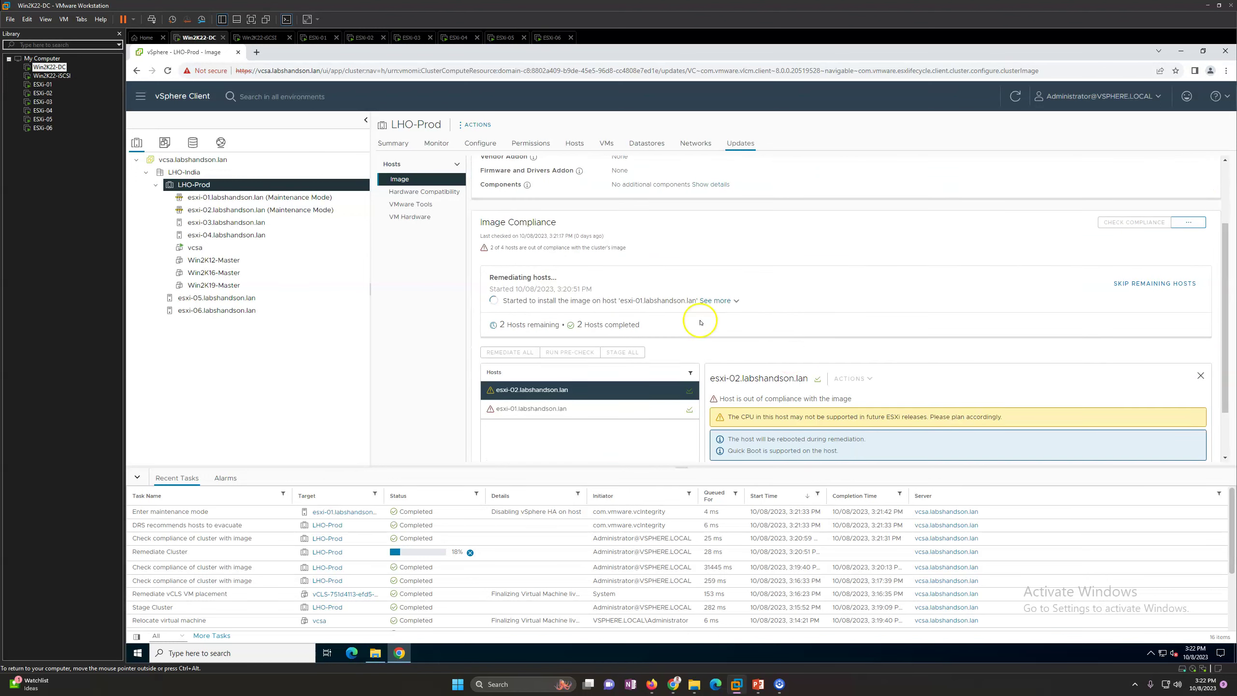
scroll(803, 362, down, 1)
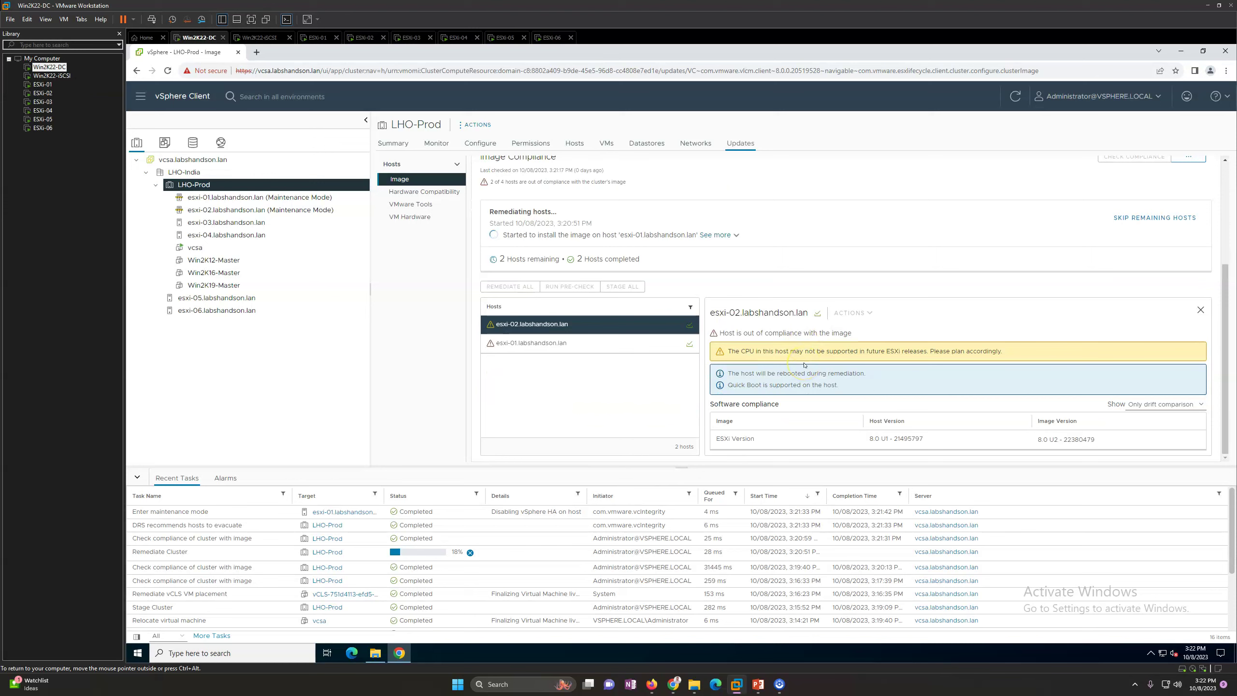
Step: Open LHO-Prod's host list and check each host's state, uptime and ESXi version
scroll(804, 365, up, 3)
scroll(804, 365, up, 1)
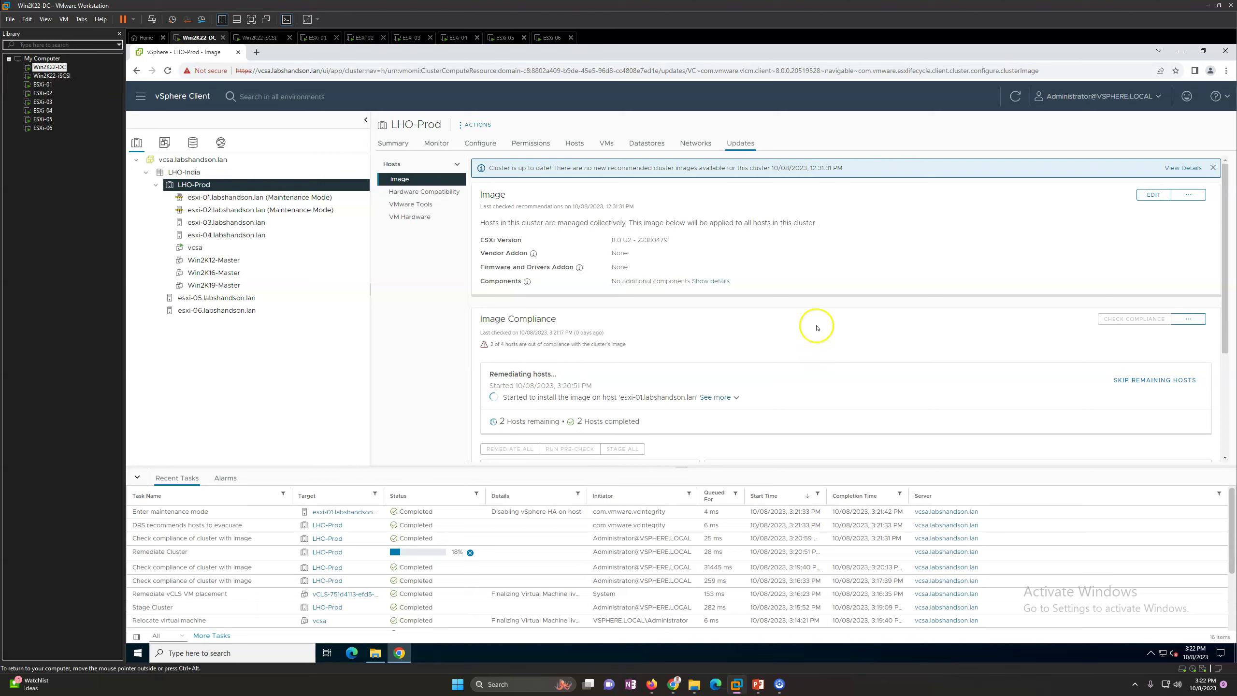
click(393, 144)
click(573, 145)
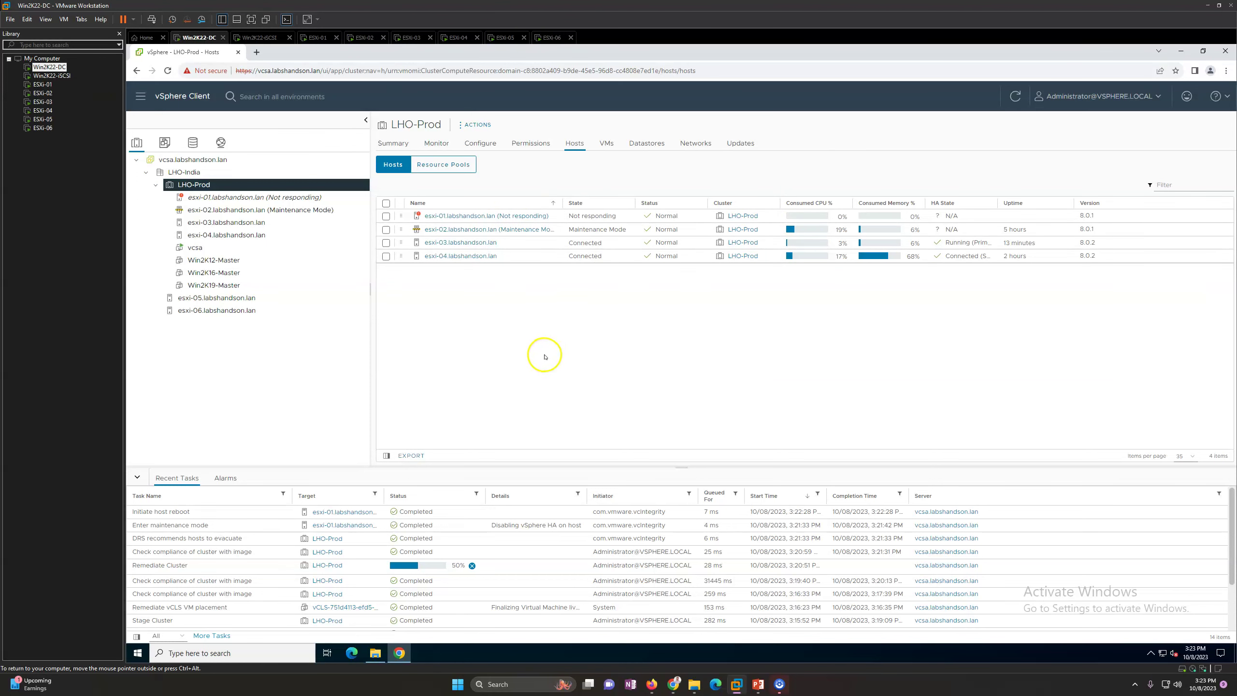
Step: Return to LHO-Prod's image compliance section, expand the remediation log and read the reboot entry for esxi-01
click(740, 144)
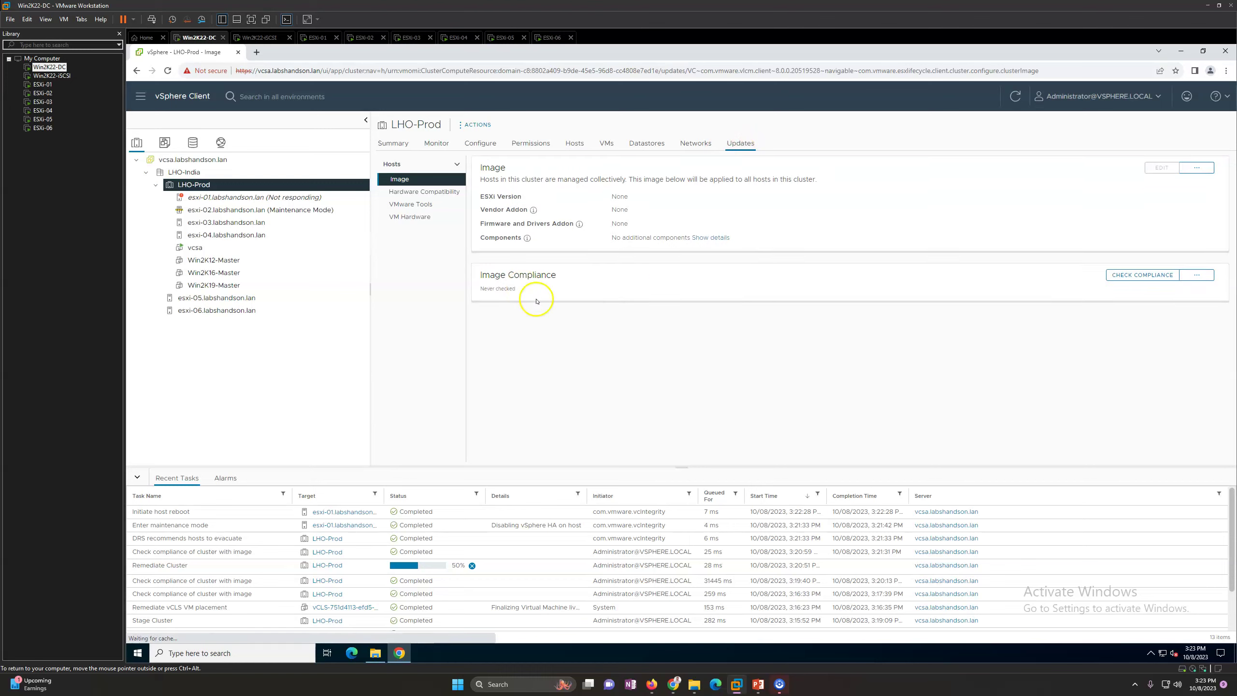
scroll(658, 329, down, 2)
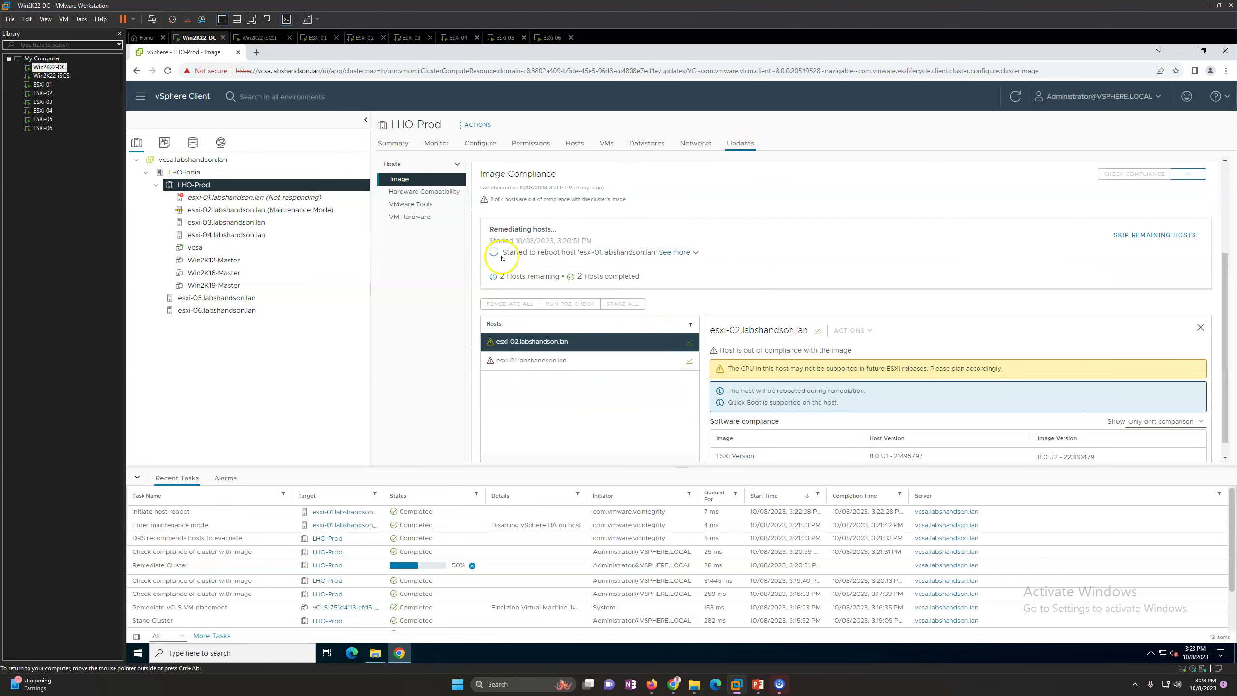
click(675, 252)
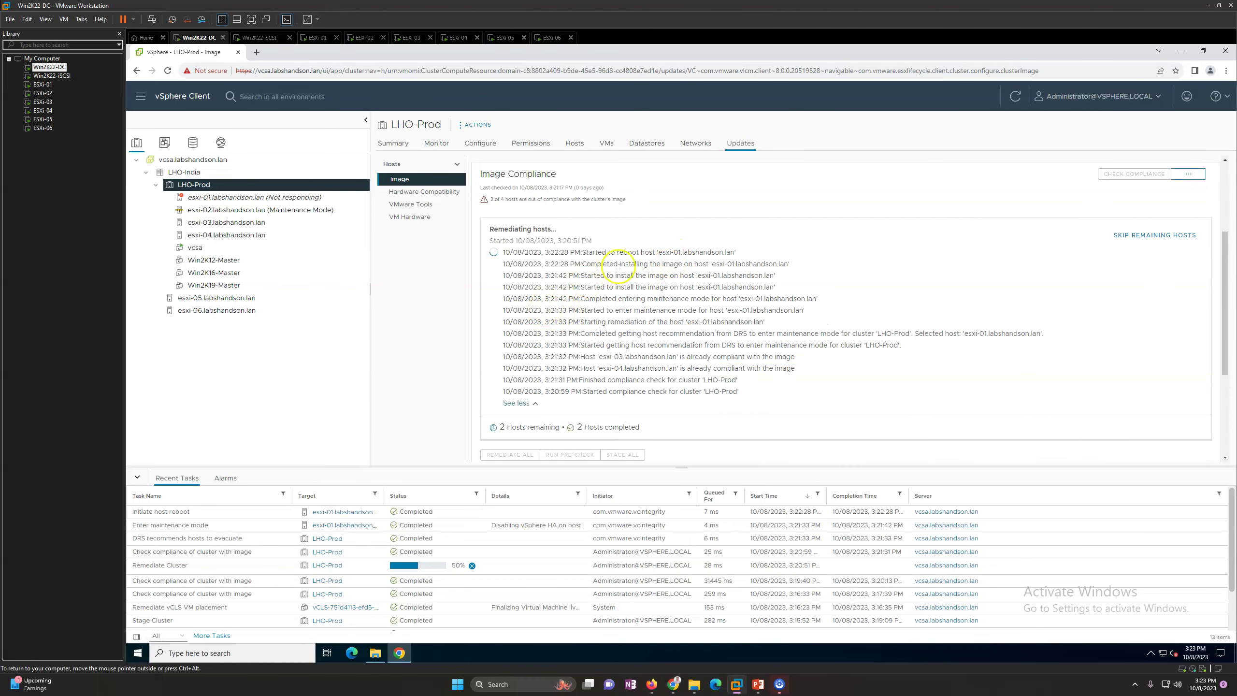
drag(587, 252, 744, 260)
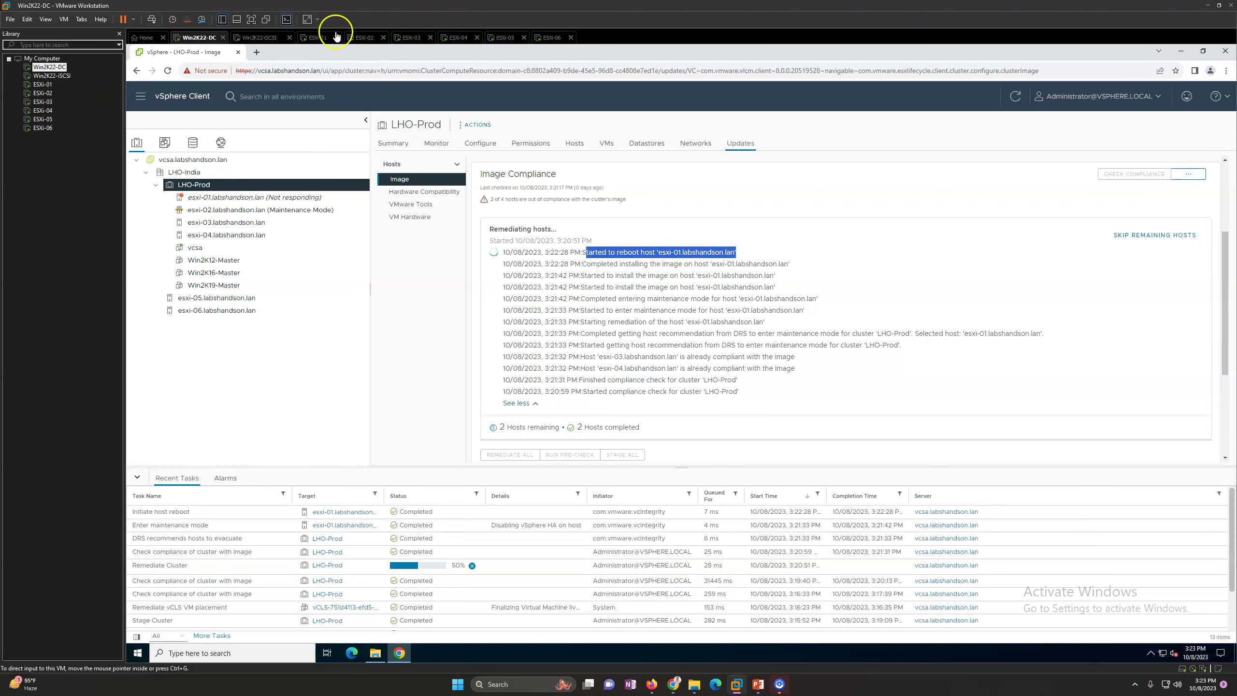
Step: Check the boot progress and ESXi version on the ESXi-01 VM's console, returning to the Win2K22-DC VM
click(317, 41)
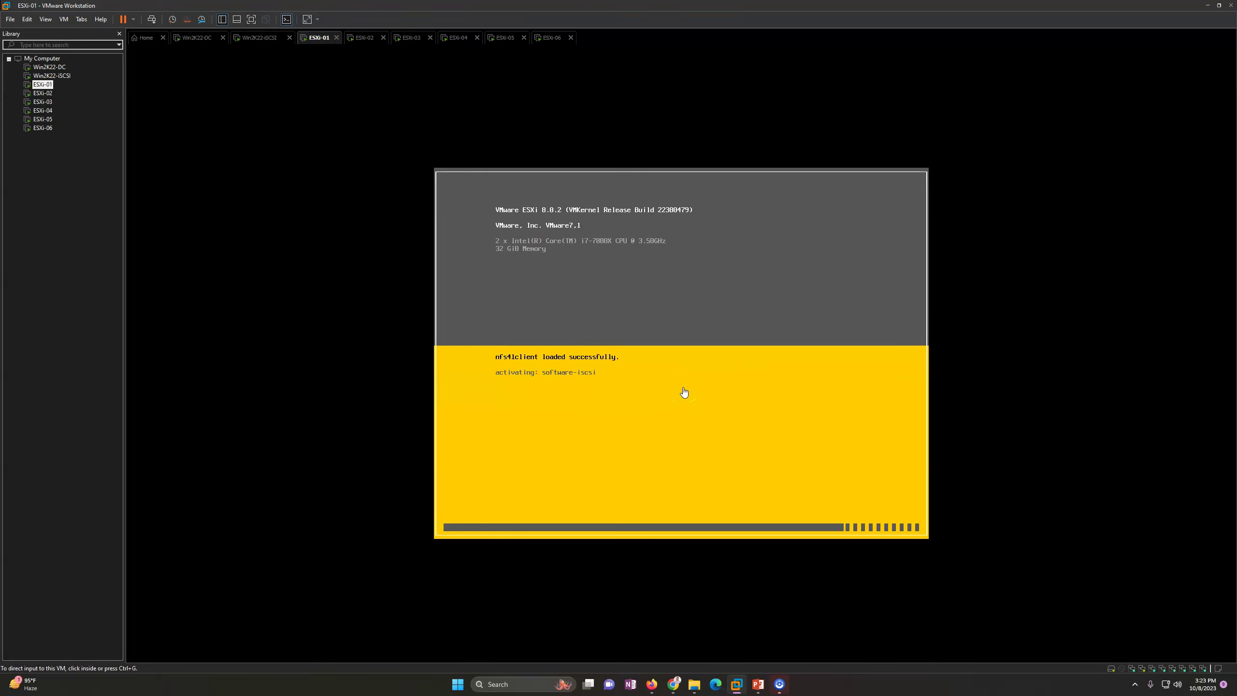
click(197, 38)
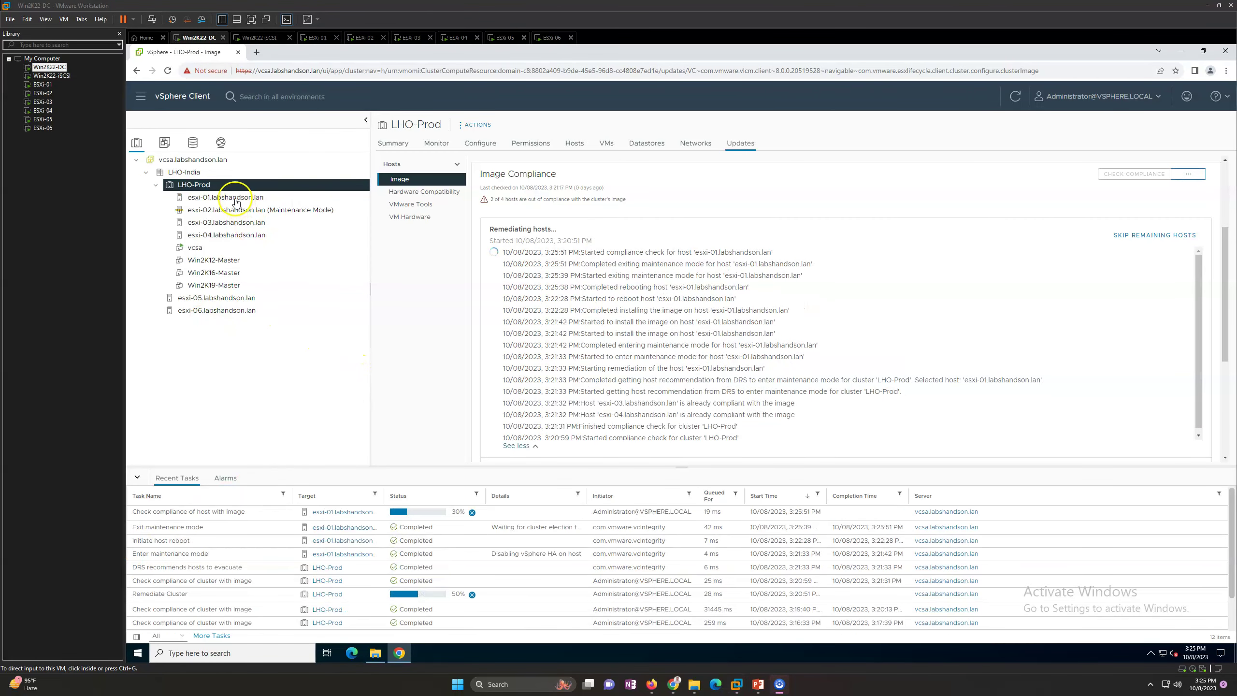
click(315, 38)
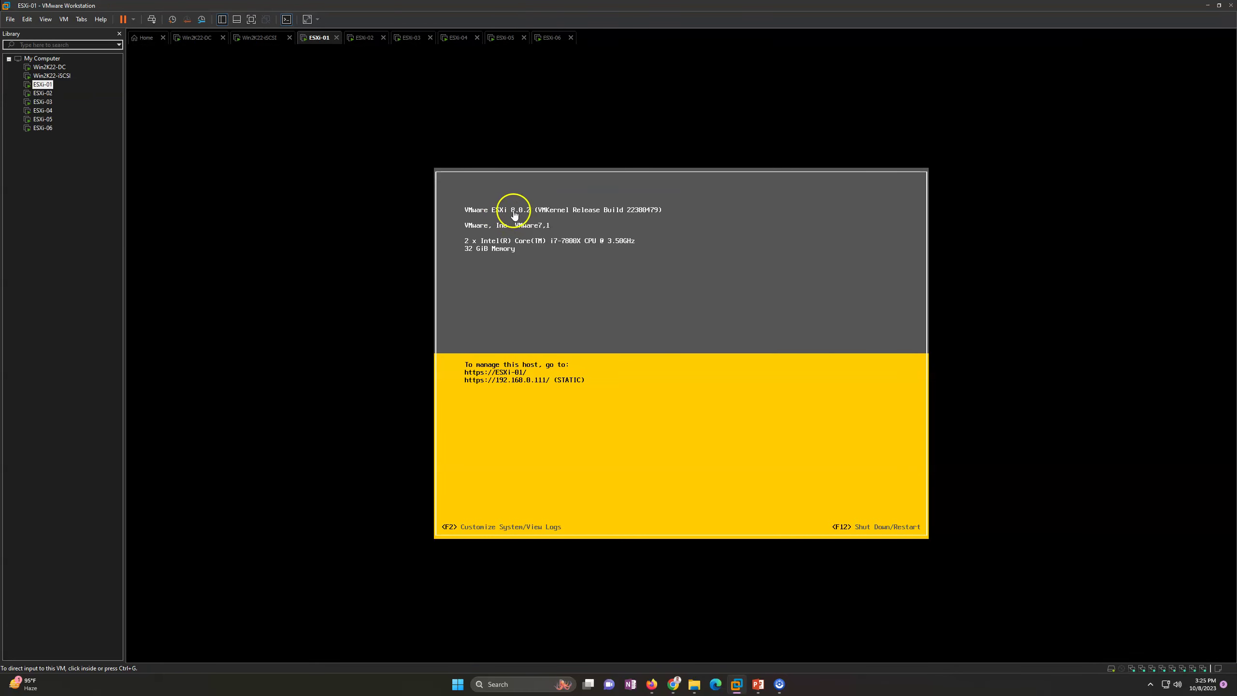
click(193, 38)
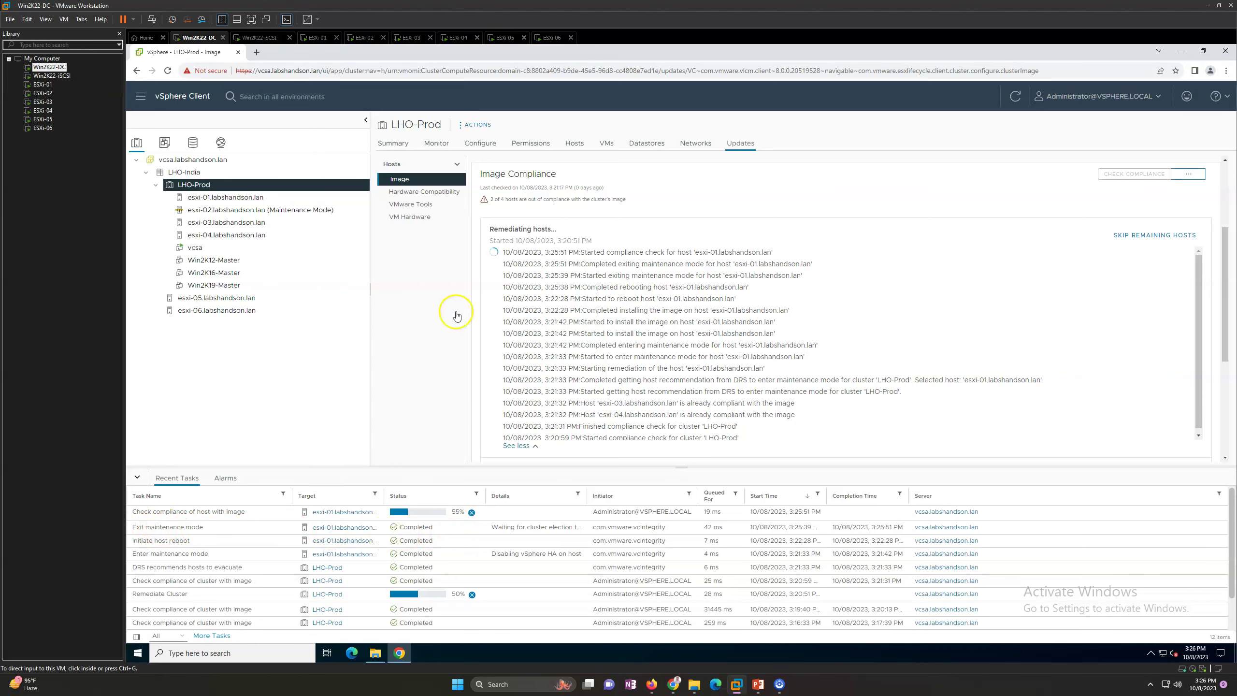
Step: Check the remaining host in the remediation and read the log entry about the DRS maintenance mode recommendation
scroll(828, 312, down, 5)
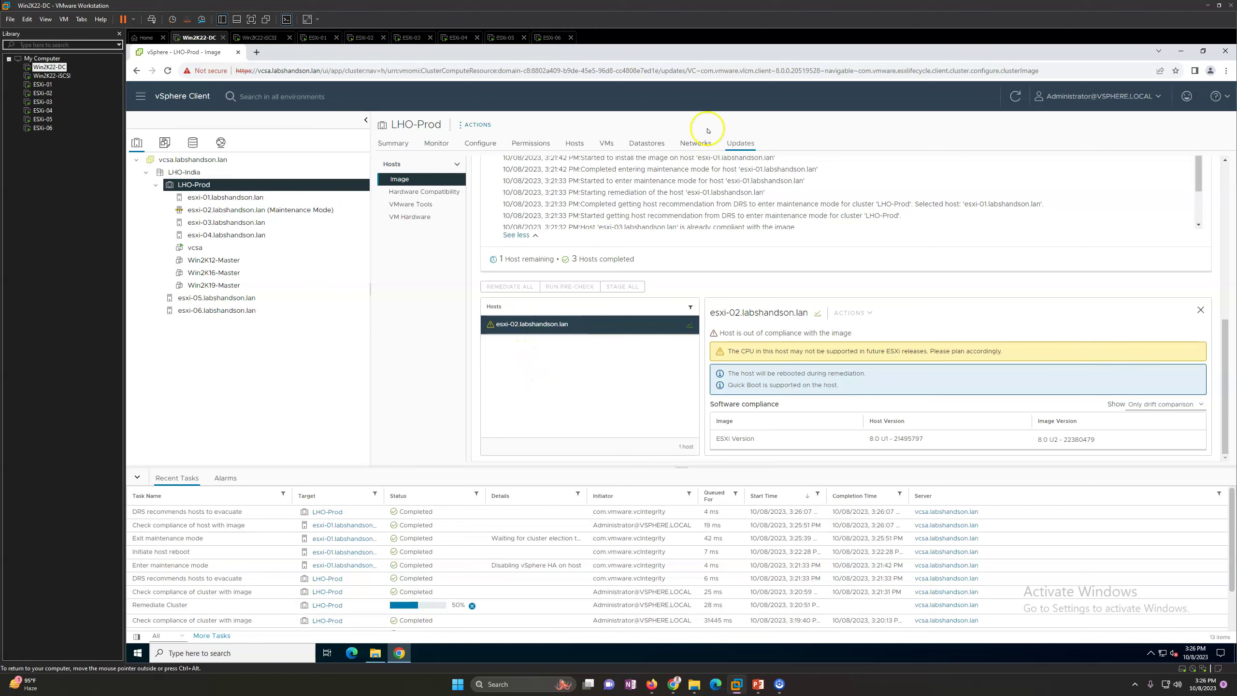
scroll(778, 260, up, 3)
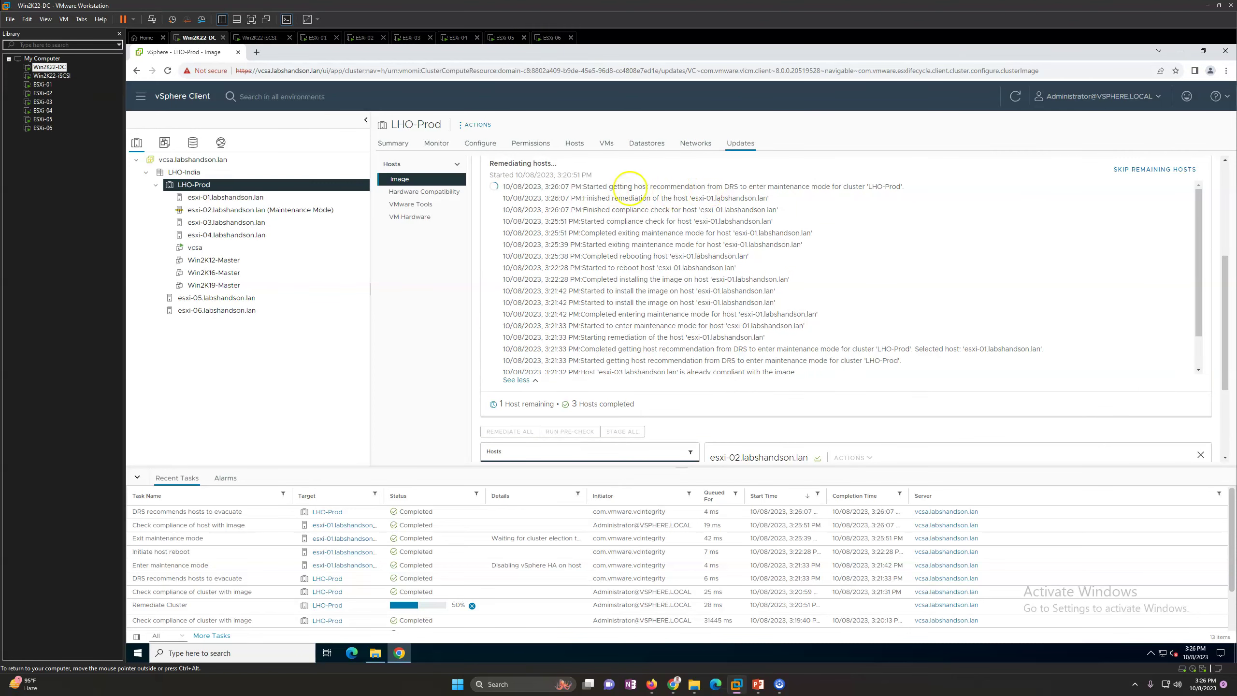
drag(583, 188, 868, 187)
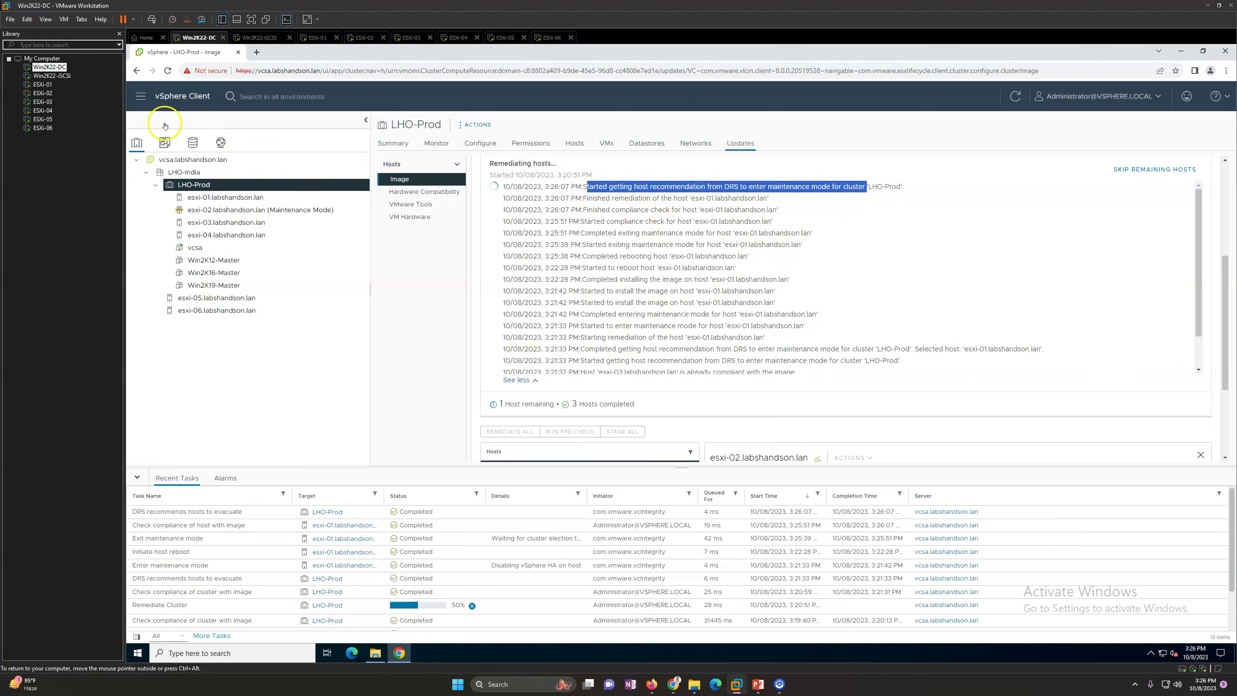
Step: Check the hypervisor version and maintenance state in esxi-02's summary, then reselect the LHO-Prod cluster
click(252, 211)
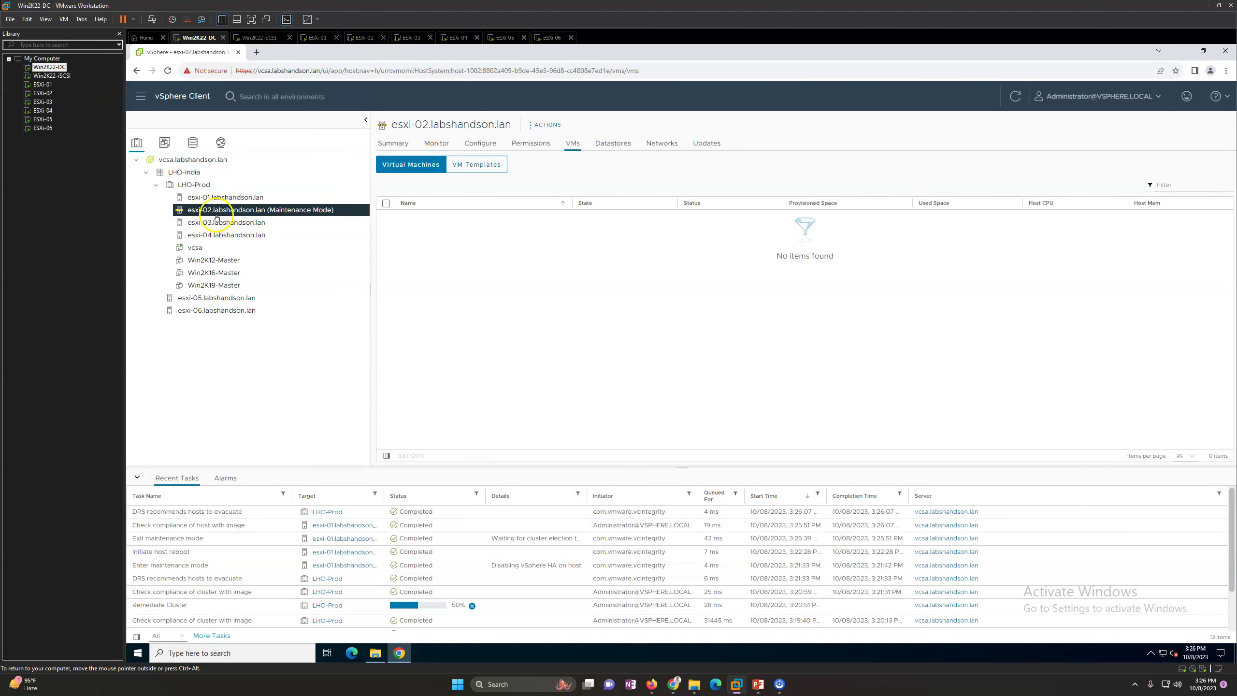
click(393, 143)
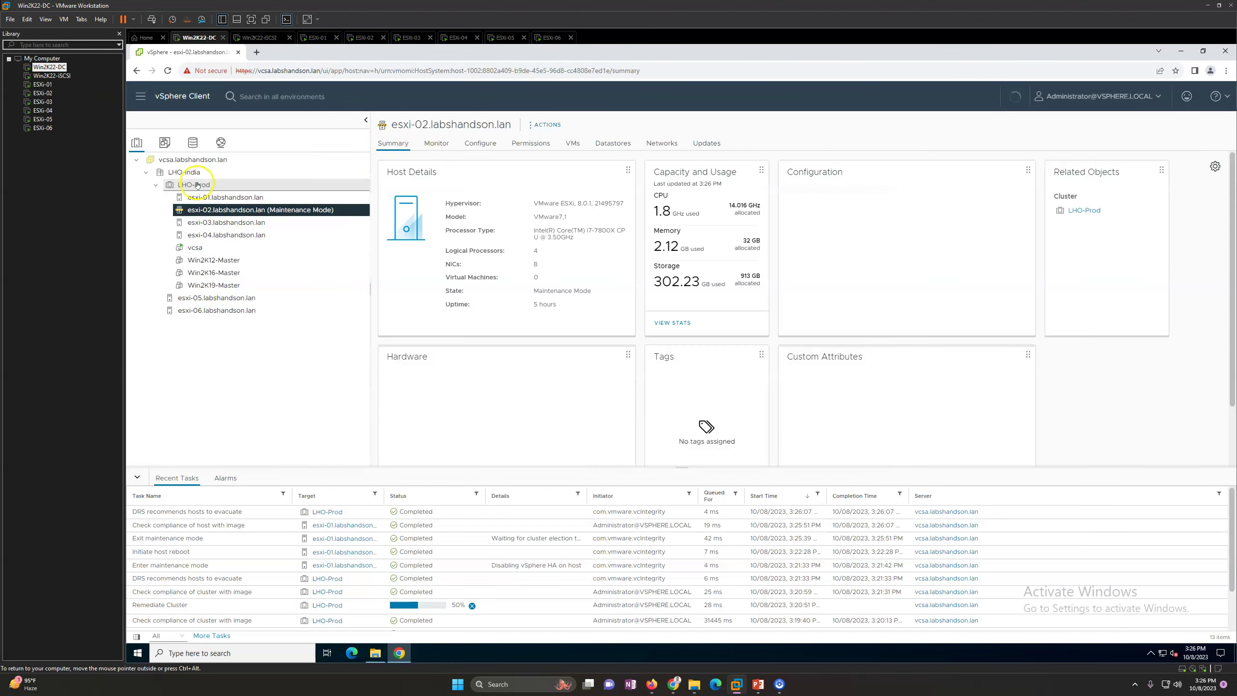
click(197, 186)
Step: Reopen LHO-Prod's image updates page, check the remaining host and expand the remediation log
click(740, 143)
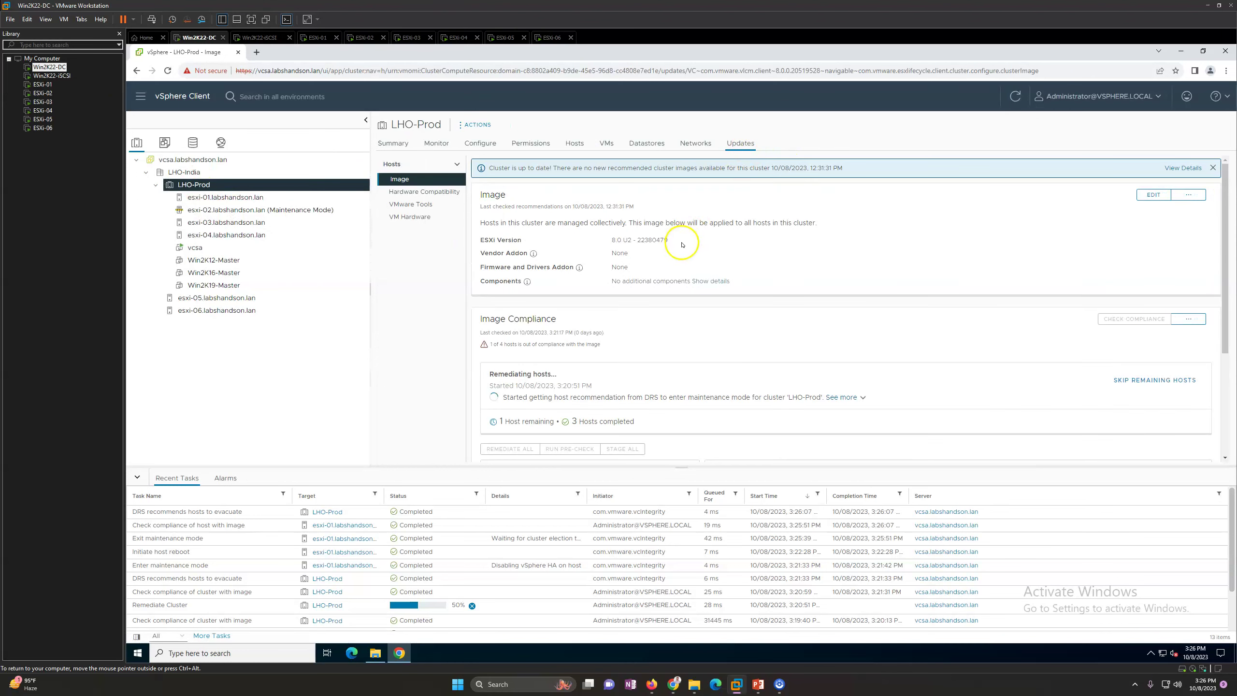
scroll(806, 346, down, 2)
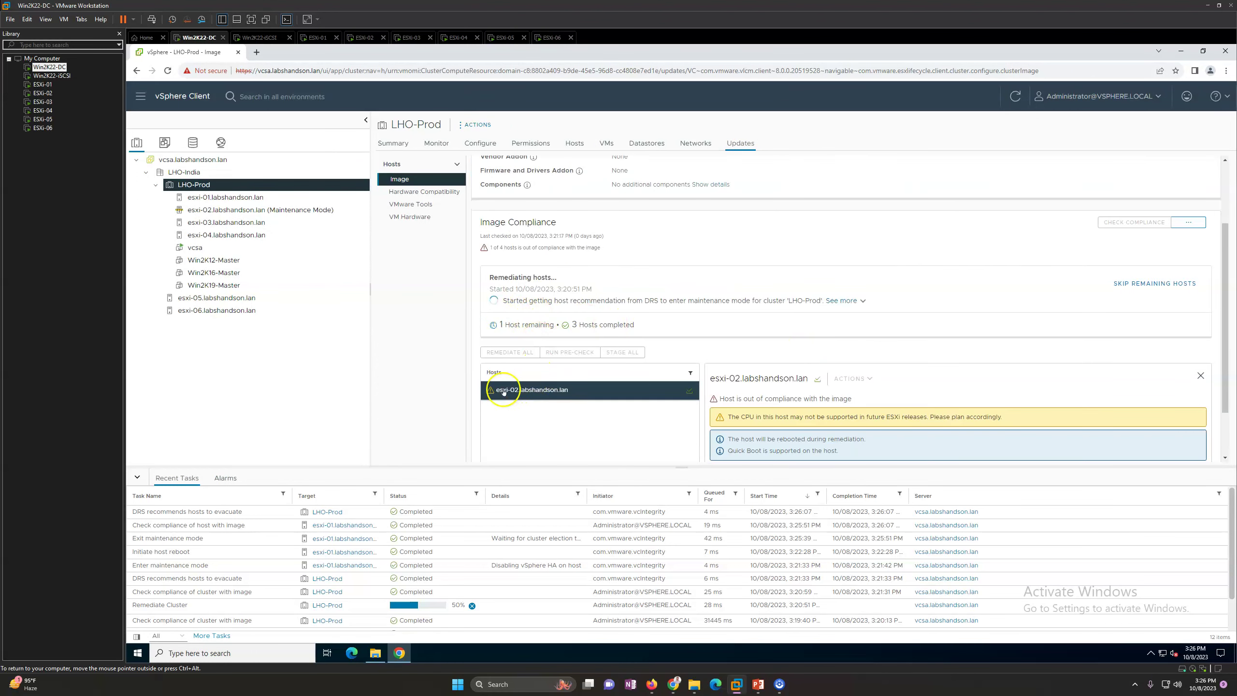
click(844, 300)
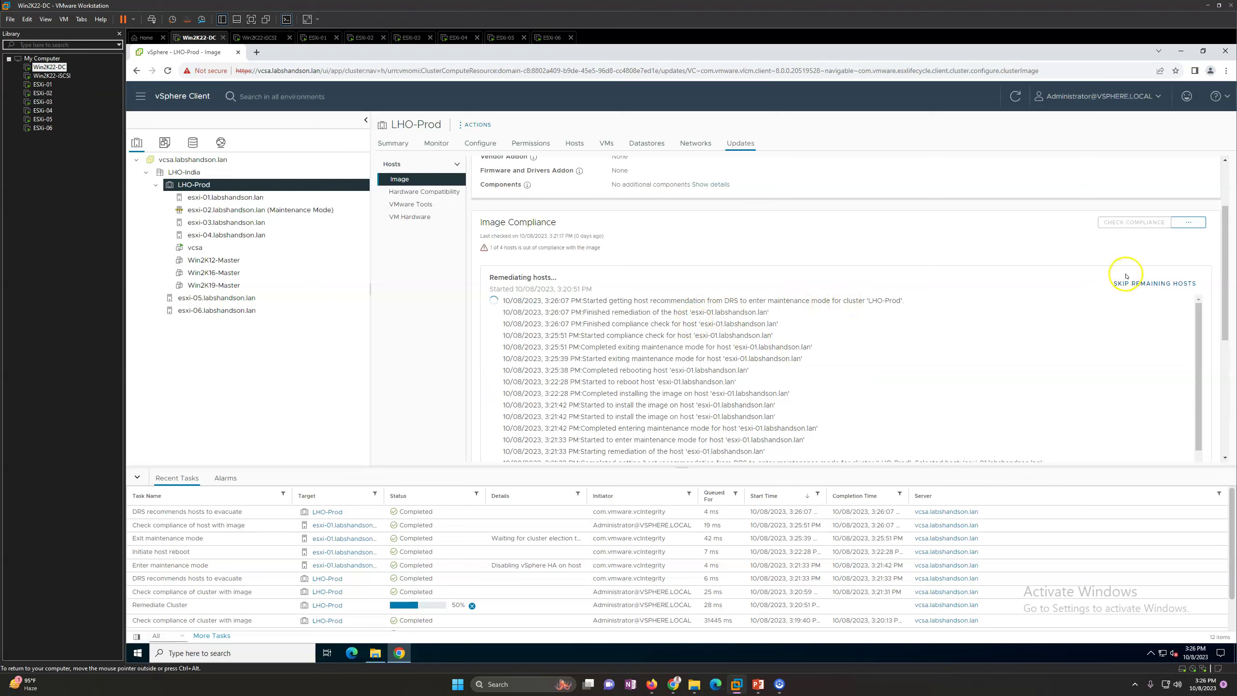
scroll(1231, 536, down, 2)
scroll(1231, 536, up, 2)
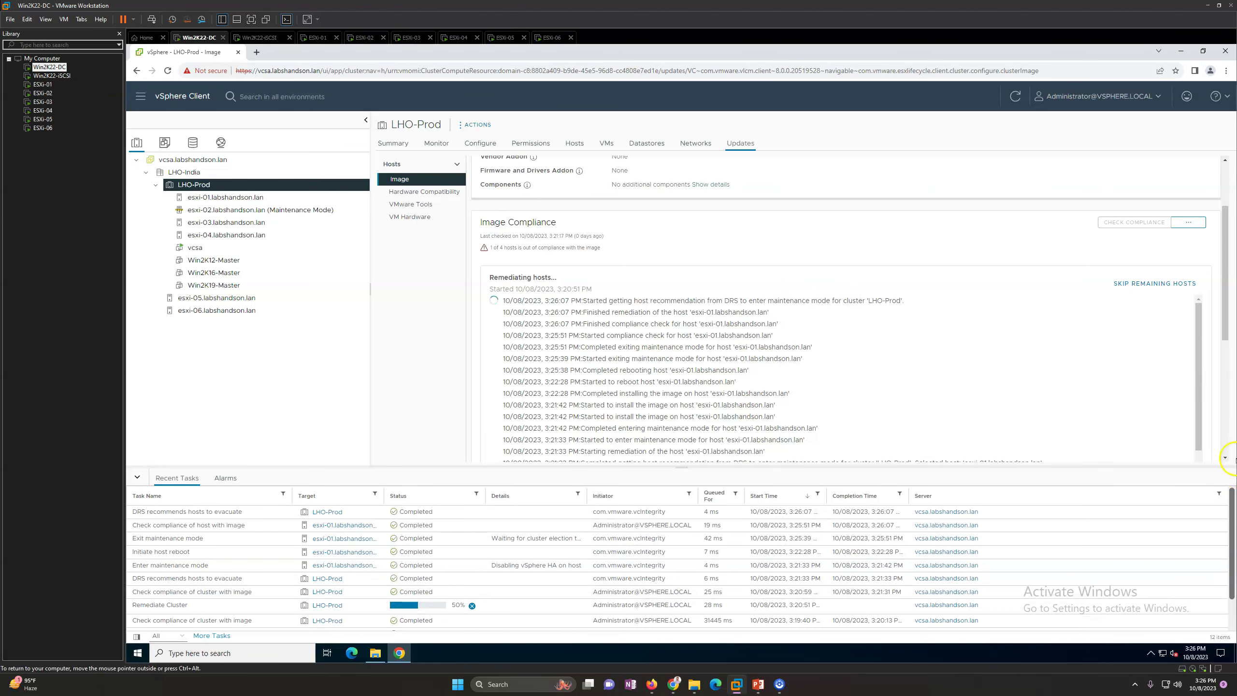
Step: Filter the recent tasks by a status containing "ru"
click(476, 495)
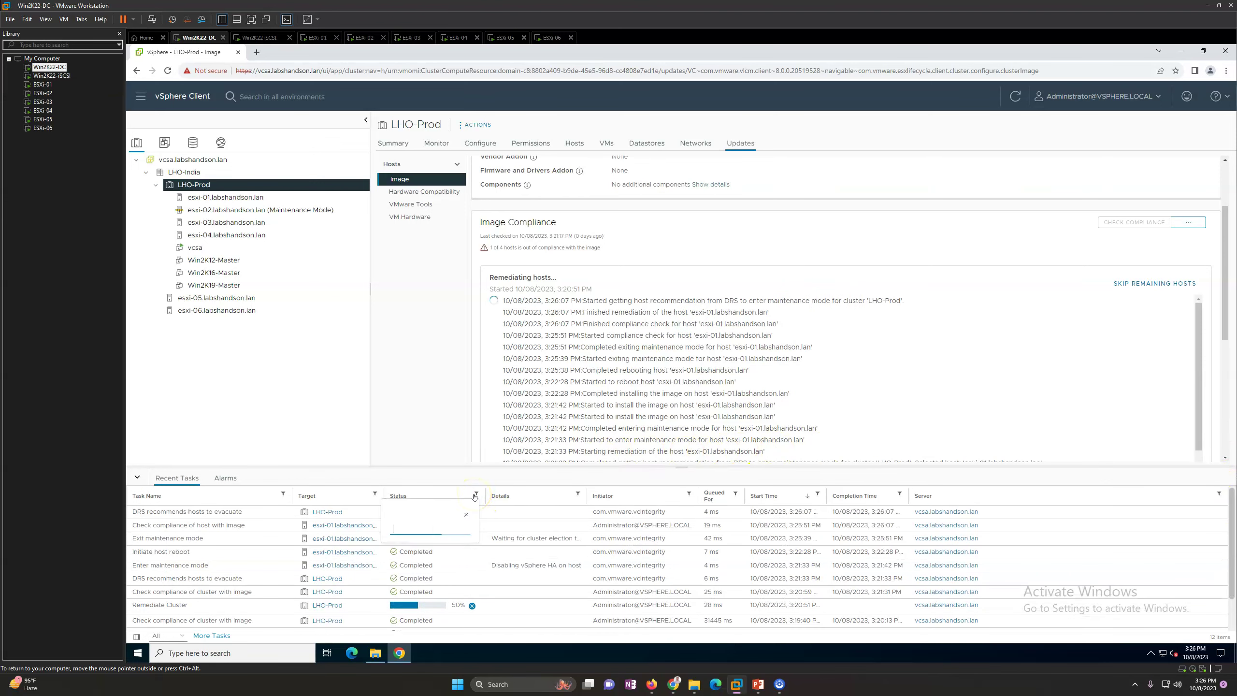
text(ru)
click(300, 393)
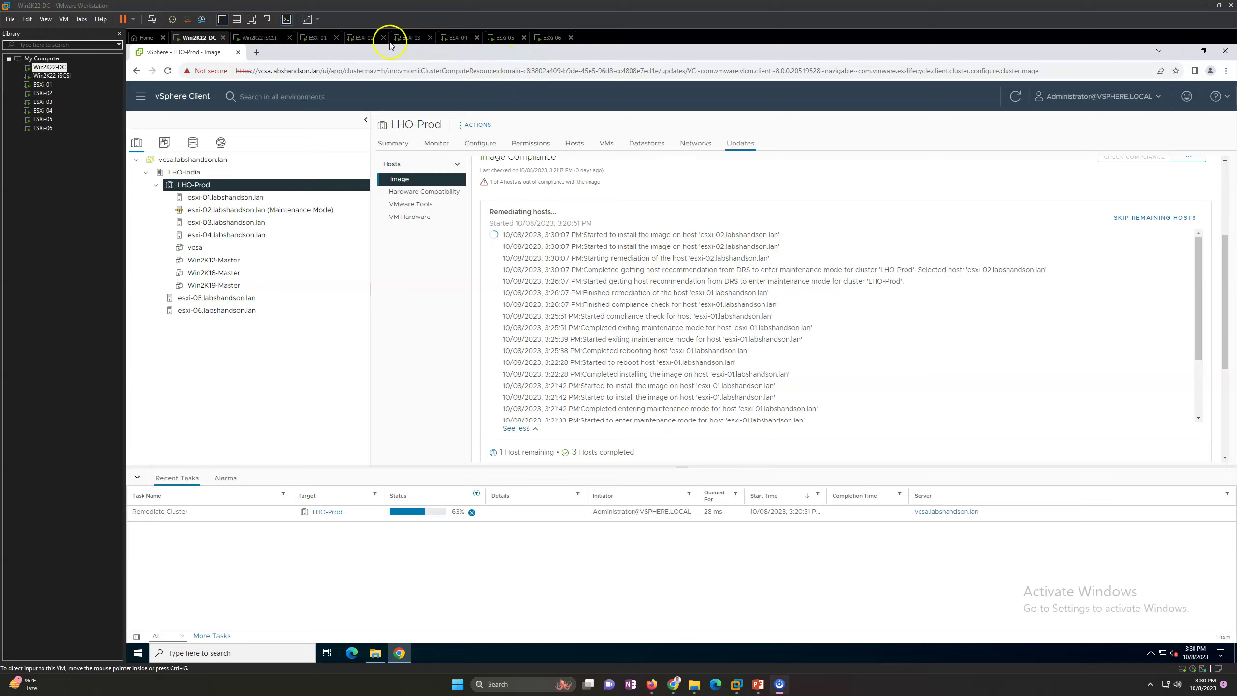
Step: Check the ESXi version on the ESXi-02 VM's console and read esxi-02's reboot entry in LHO-Prod's remediation log
click(363, 38)
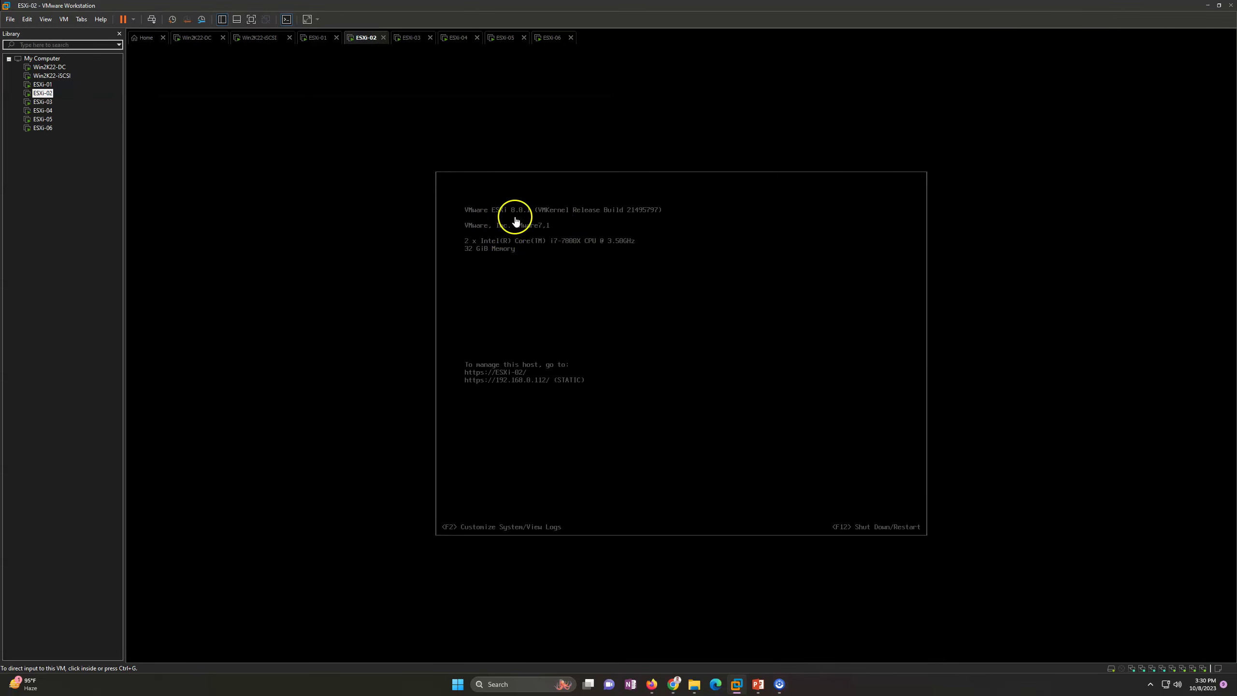
click(195, 39)
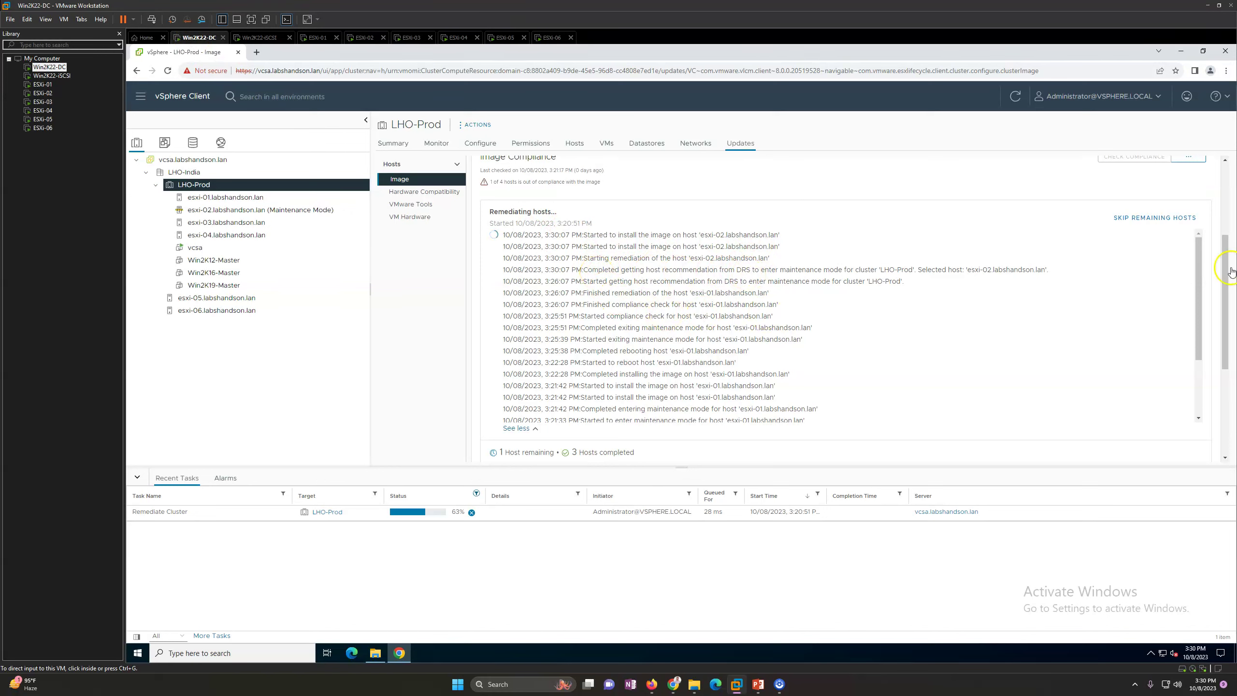
click(1221, 293)
drag(1225, 302, 1218, 219)
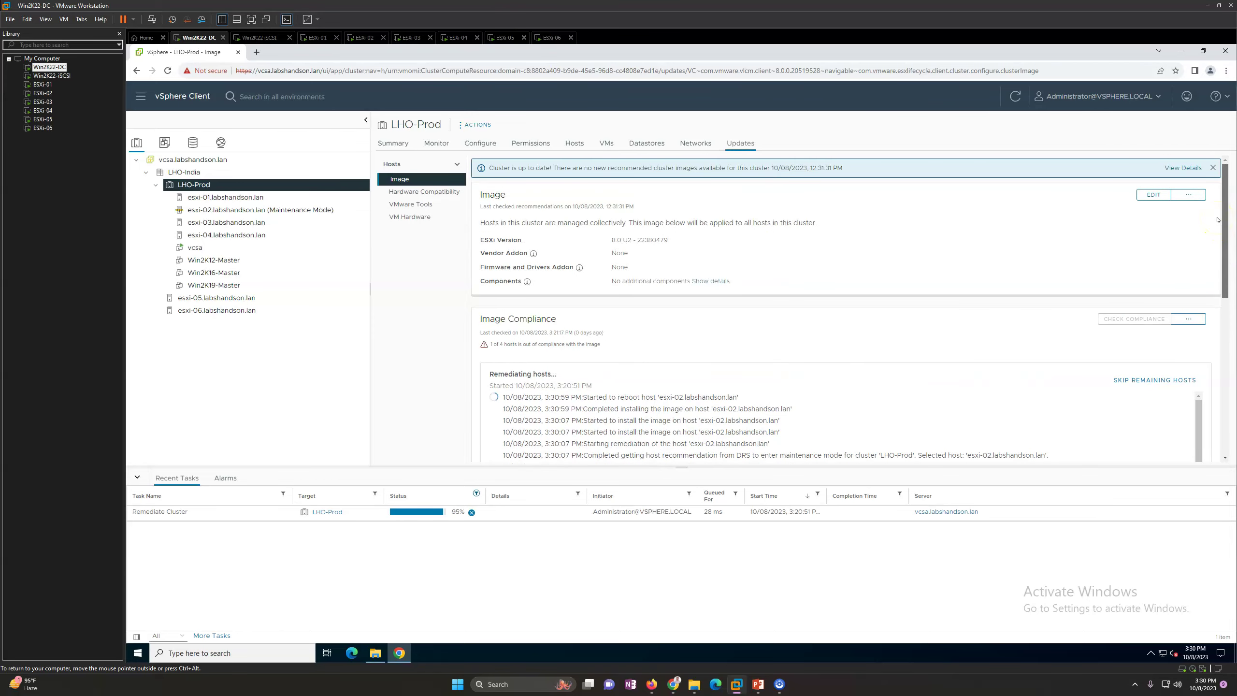
drag(1218, 235, 1209, 308)
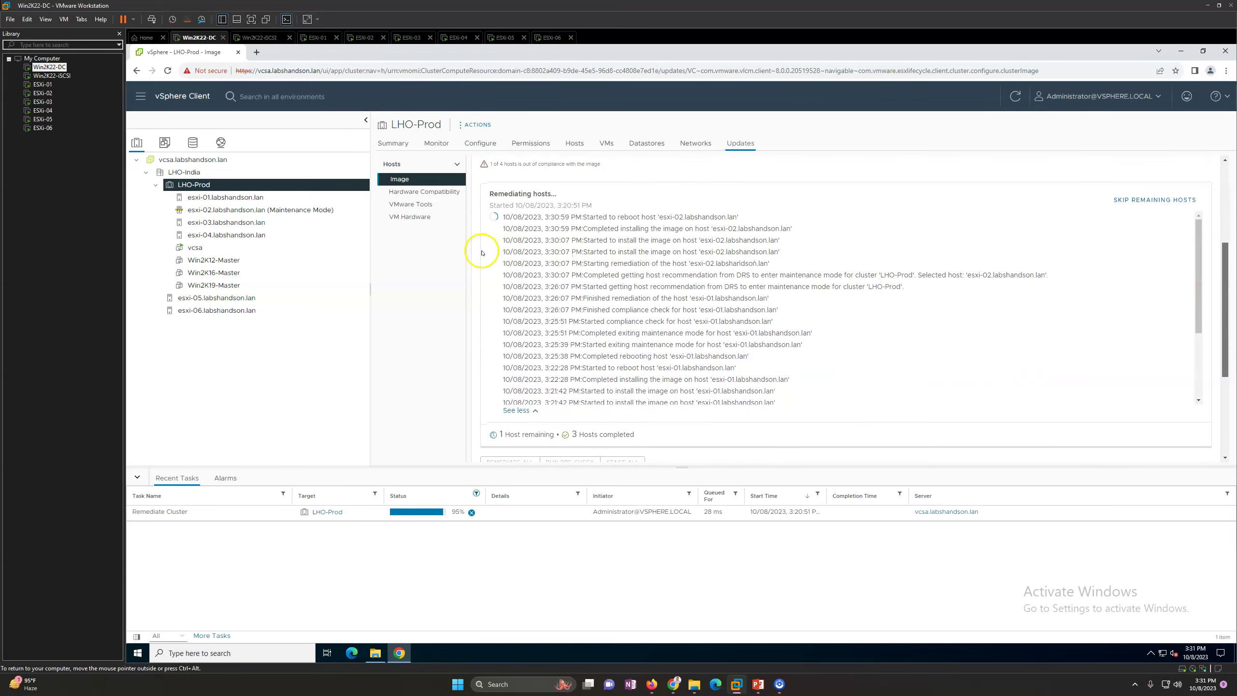
drag(579, 215, 742, 219)
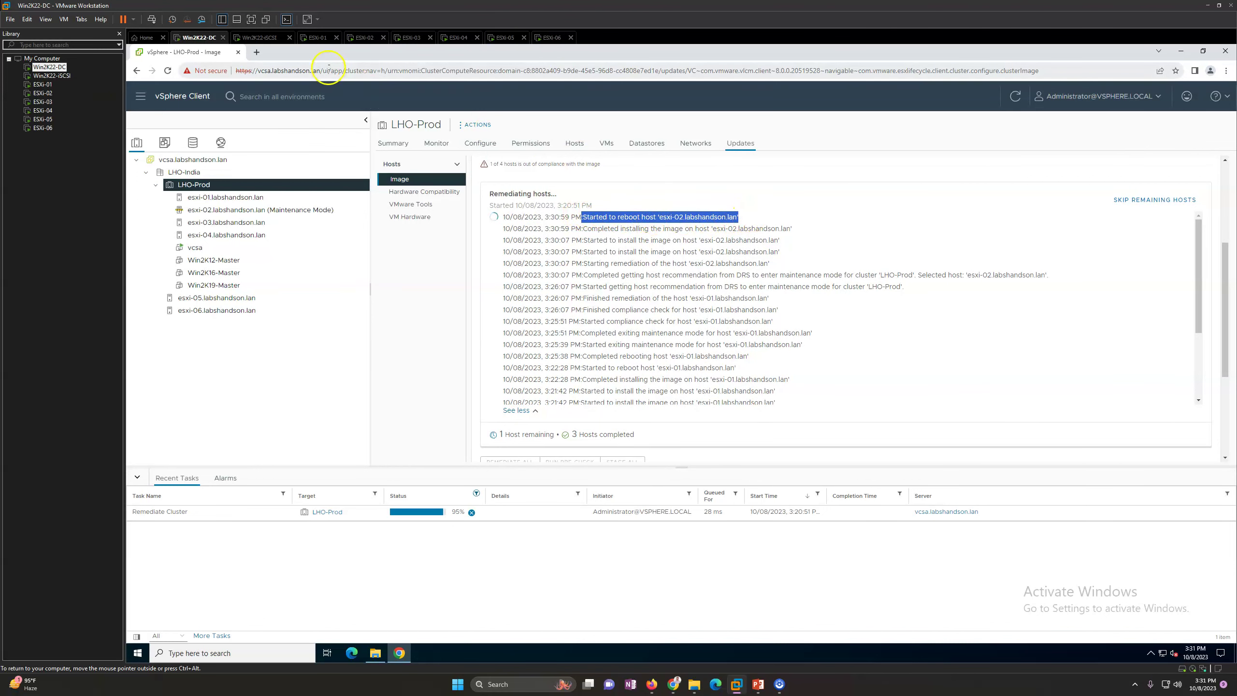
Step: Open the ESXi-02 VM's console again, wake its screen and watch the host's reboot
click(362, 38)
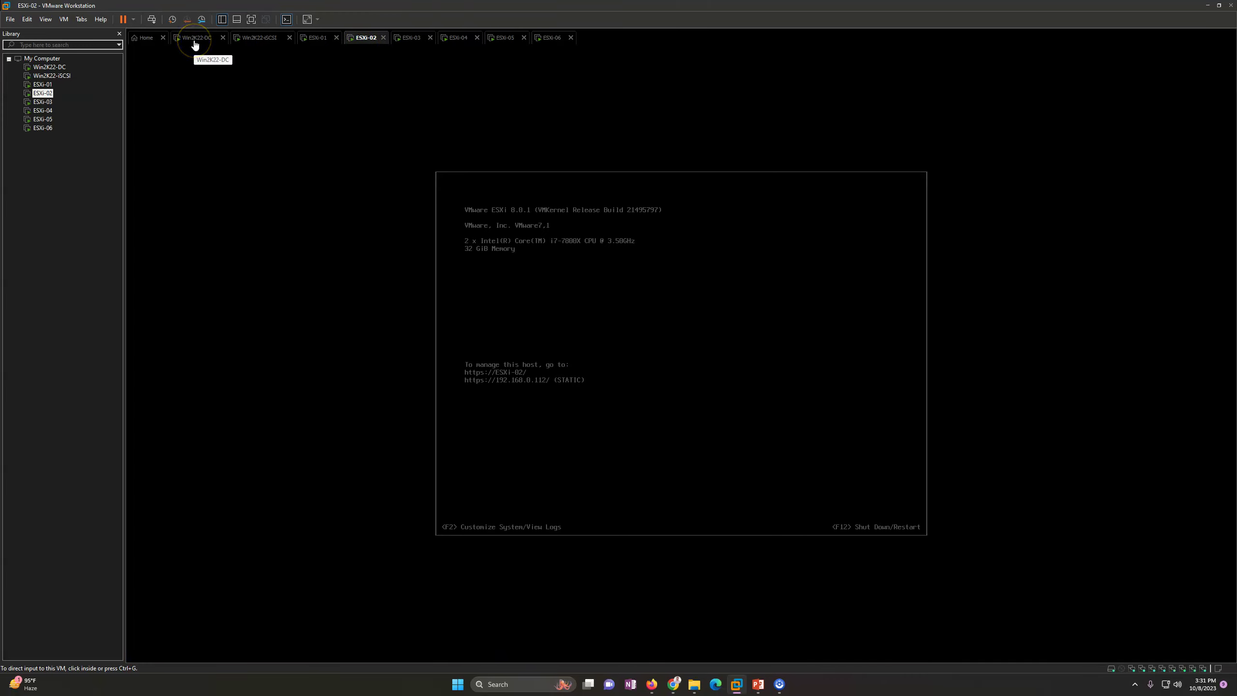
click(605, 310)
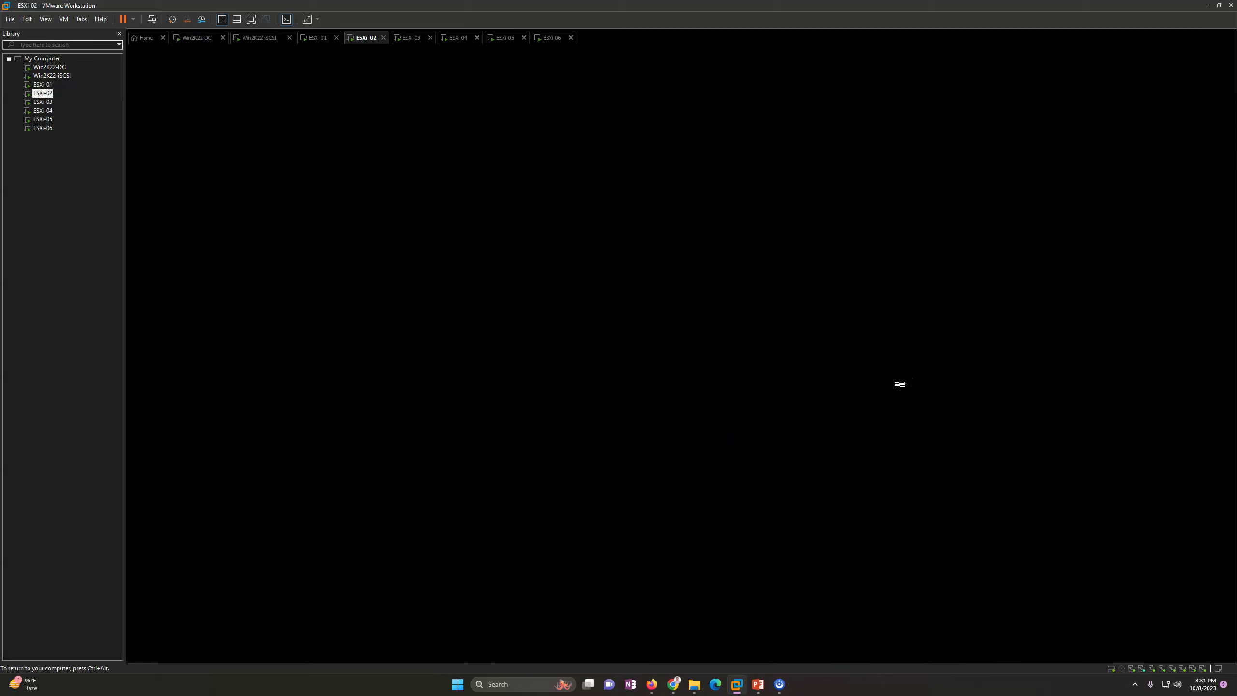
key(ctrl+alt)
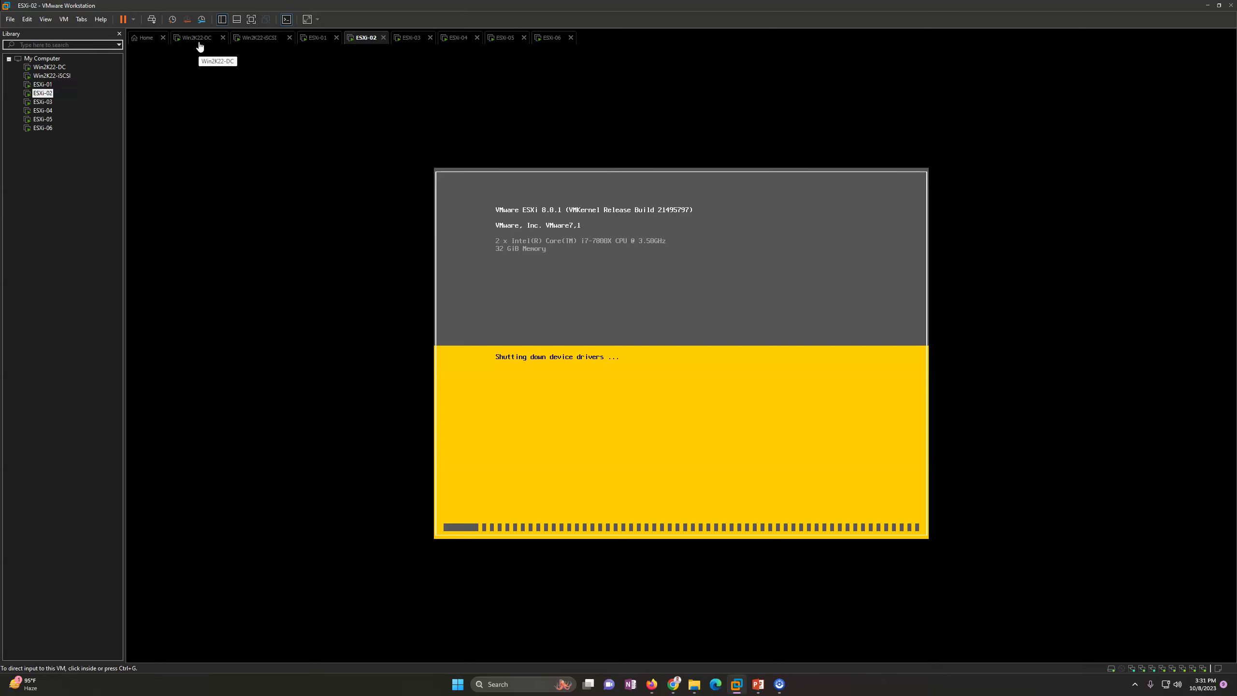
Step: Return to the Win2K22-DC VM and review the remediation log from esxi-02's reboot back to esxi-01's compliance check
click(199, 46)
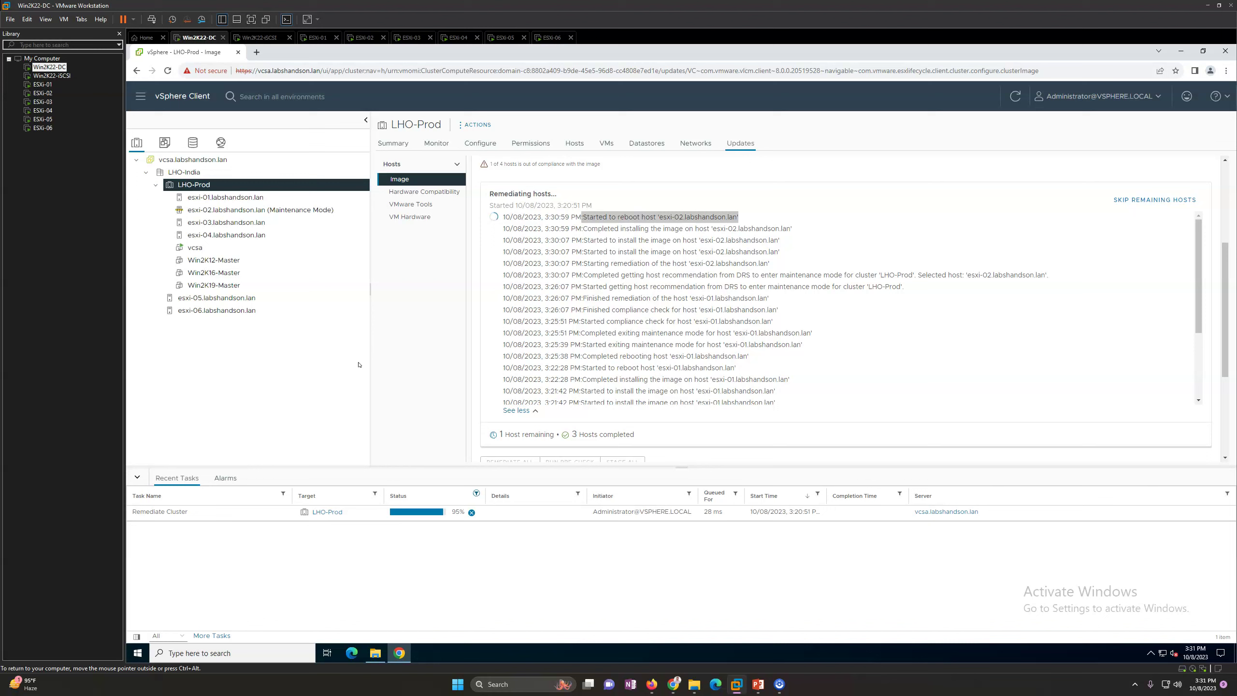
click(610, 287)
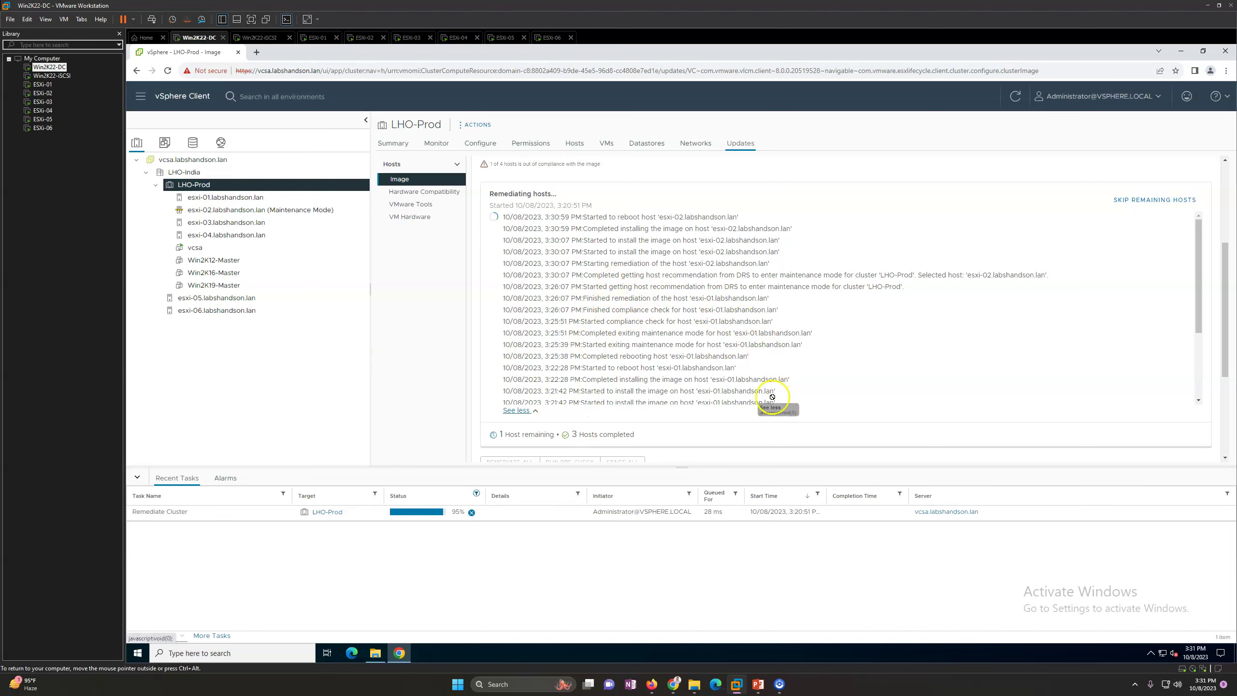
drag(508, 217, 697, 310)
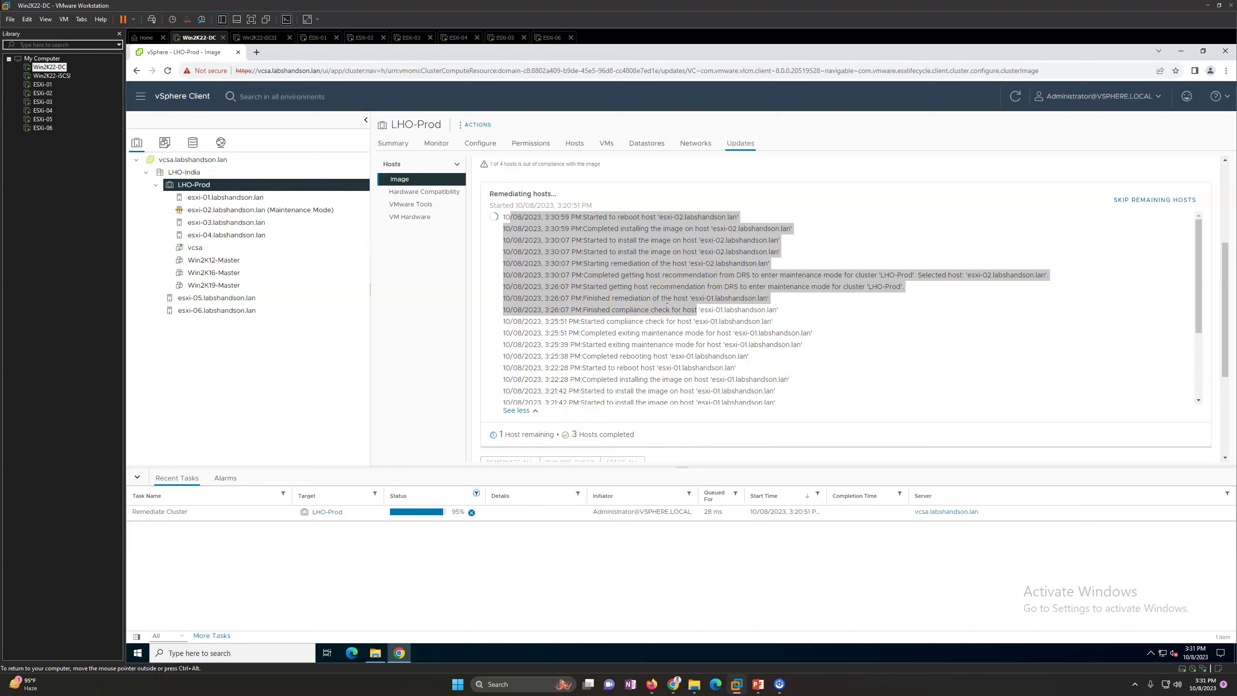
Step: Compare the ESXi versions in LHO-Prod's host list, then check esxi-02's remediation status and software compliance on the image page
click(574, 144)
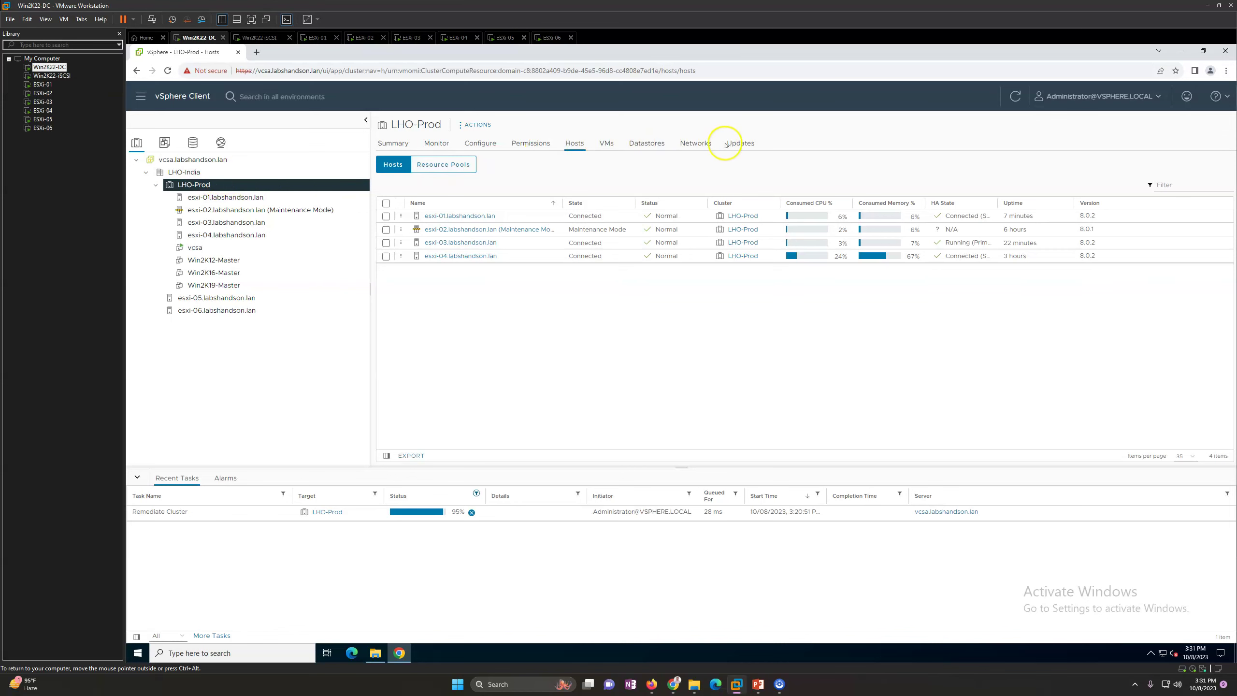
click(741, 142)
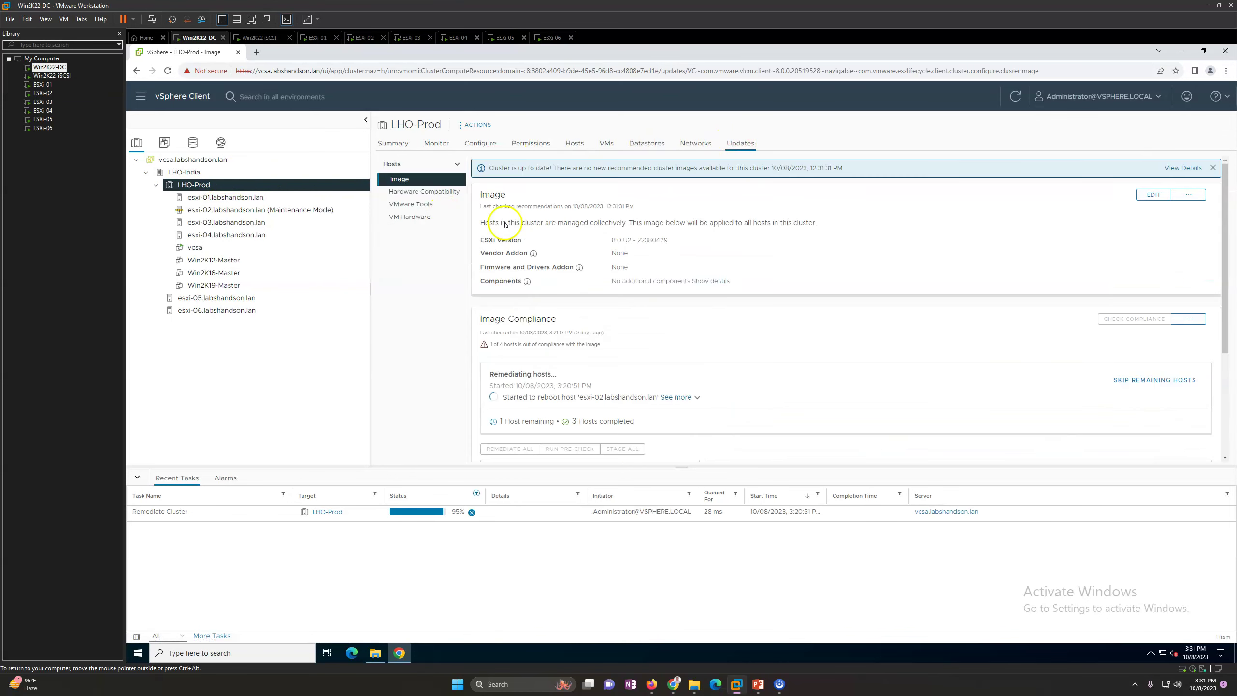
scroll(738, 366, down, 3)
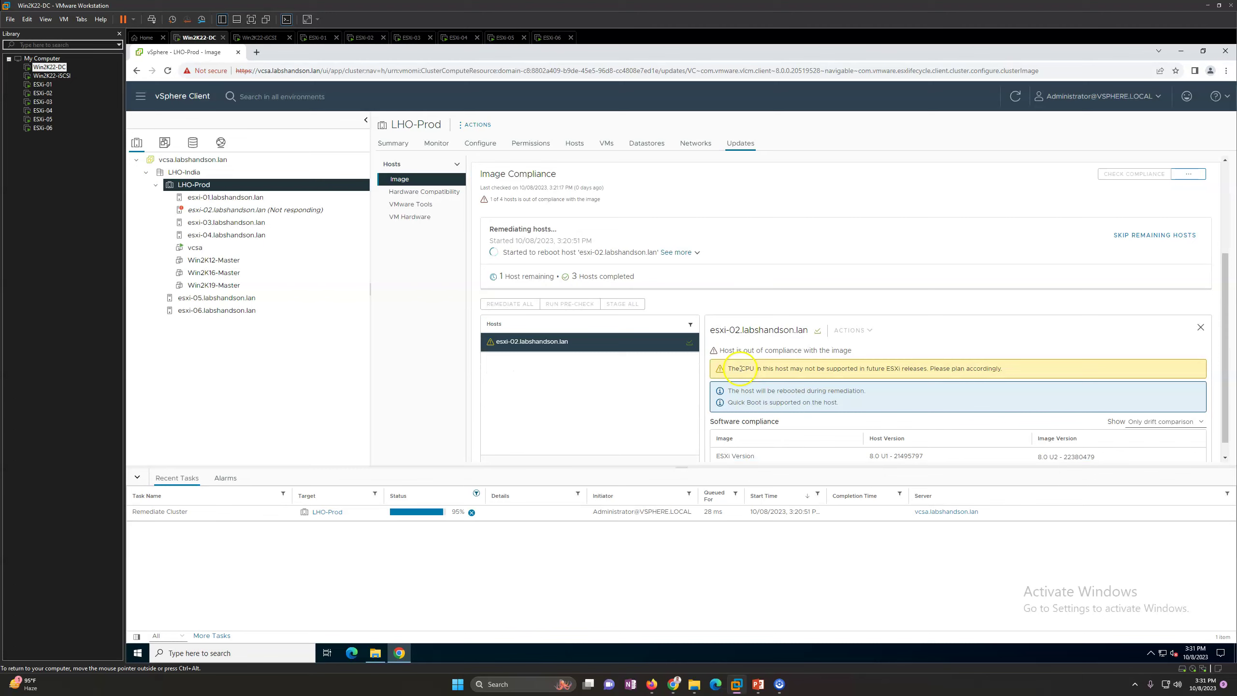
Step: Check the host's boot progress on the ESXi-02 VM's console and read esxi-02's reboot entry in LHO-Prod's expanded remediation log
scroll(740, 368, down, 1)
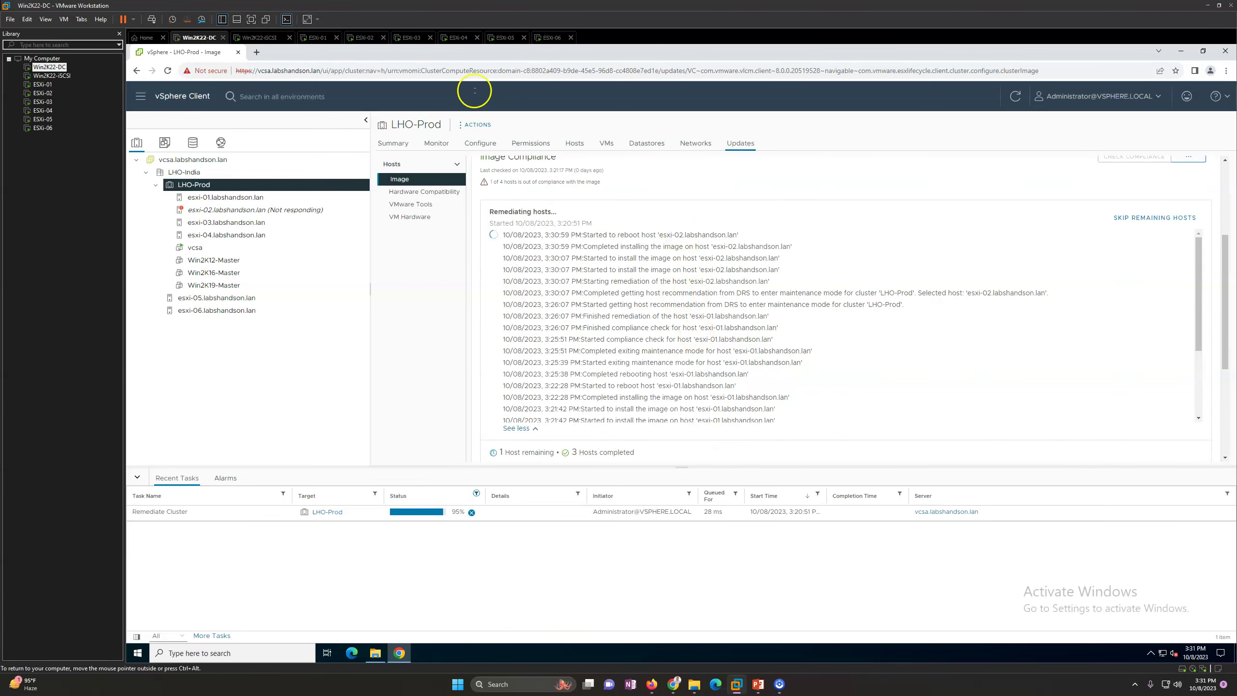
click(363, 38)
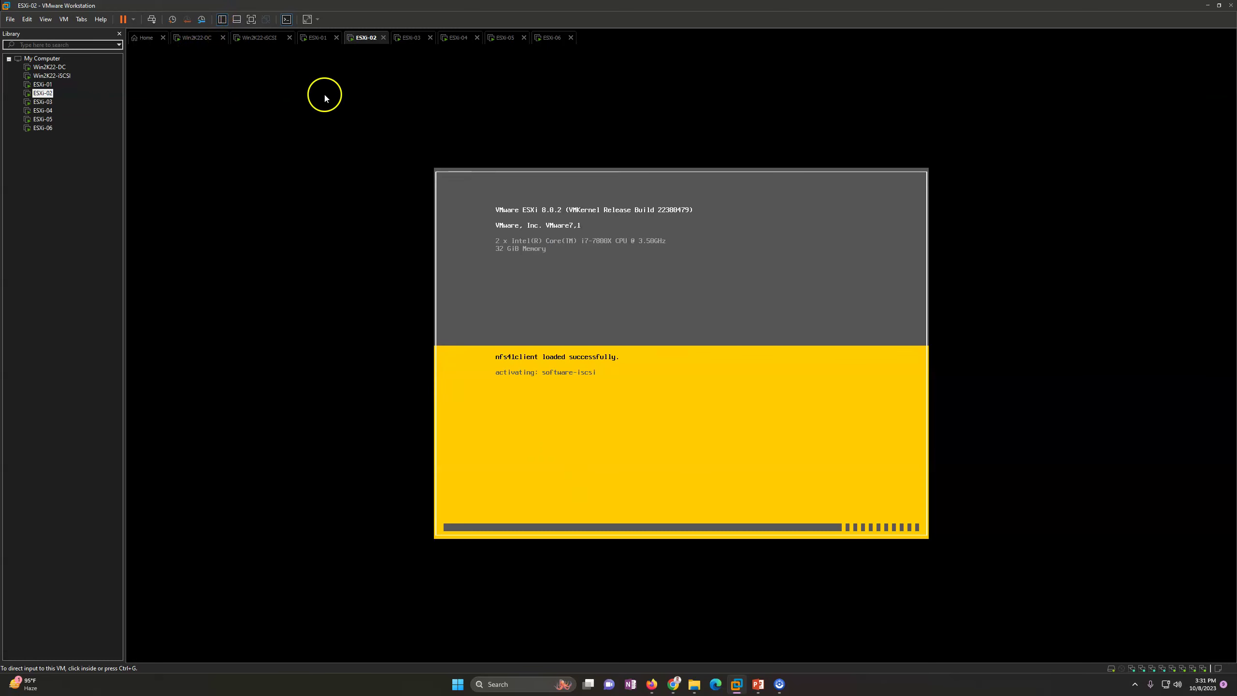
click(197, 39)
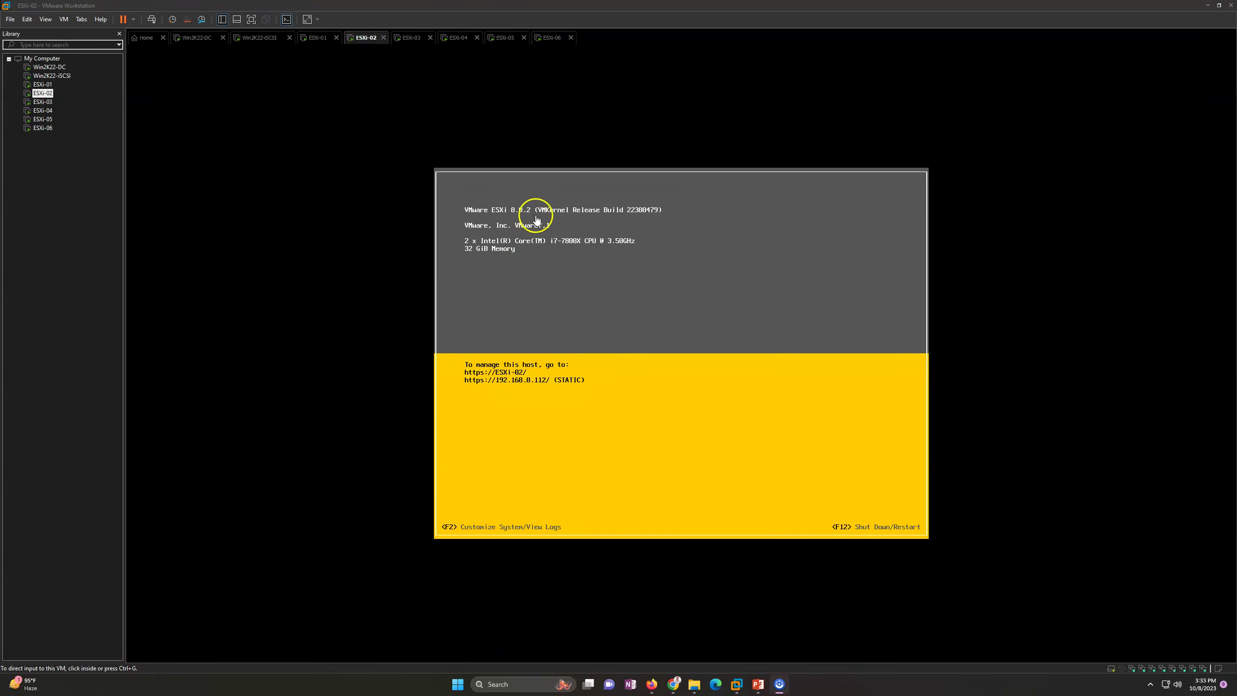
click(206, 40)
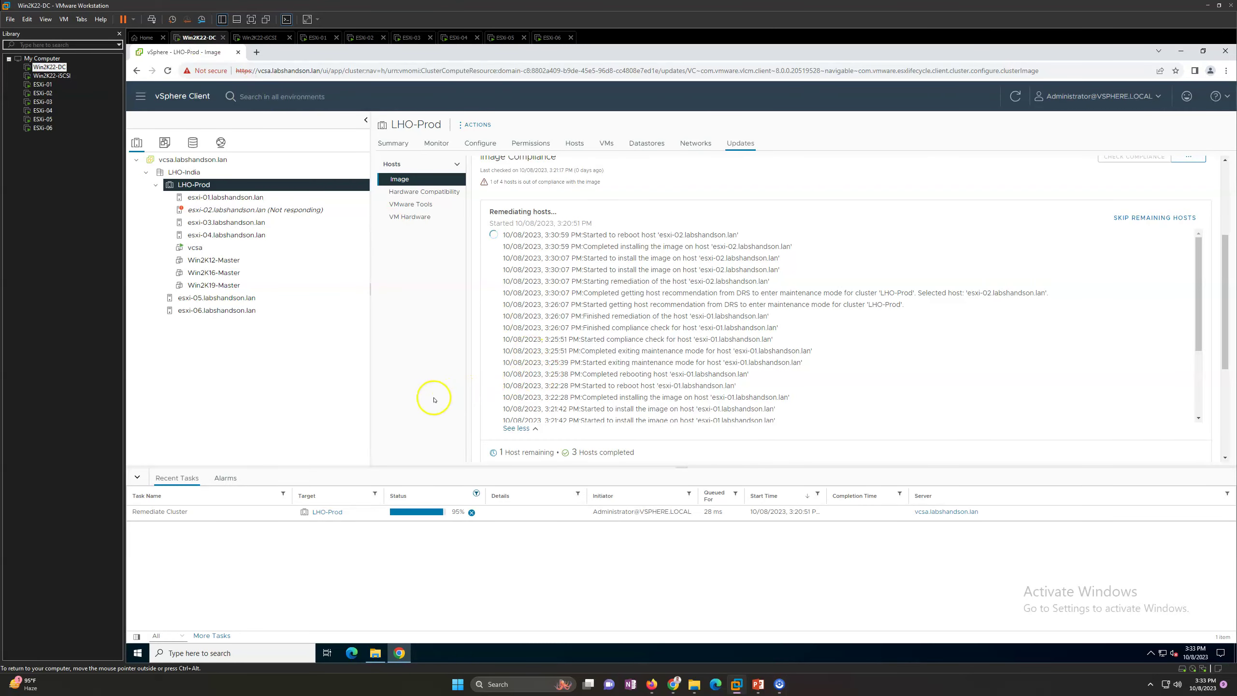
drag(577, 234, 721, 235)
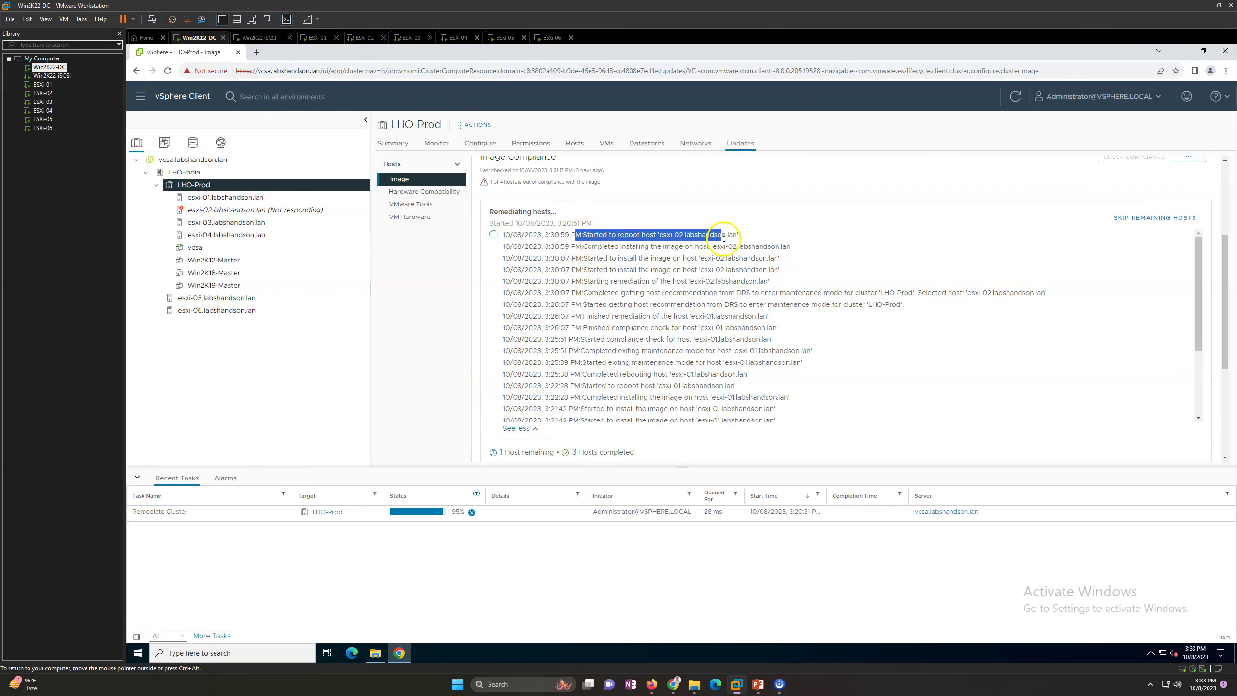
Step: Check esxi-02's software compliance on its own image page and review the remediation status on LHO-Prod's image page
click(271, 209)
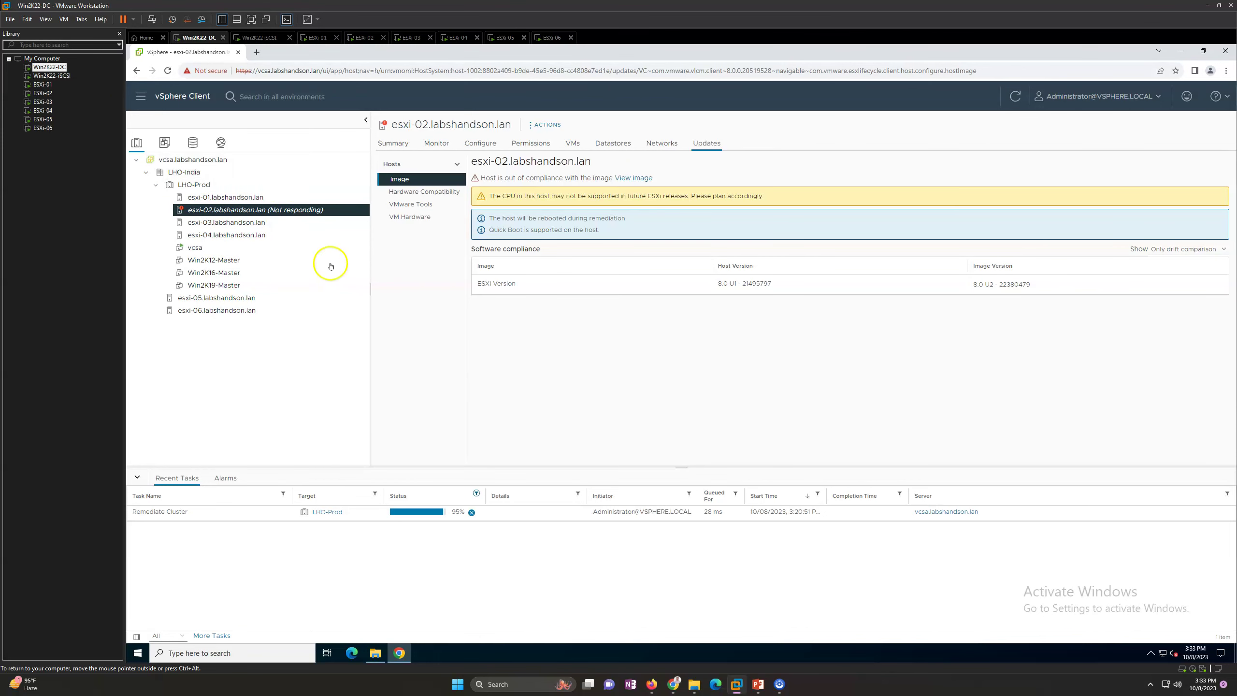
click(197, 185)
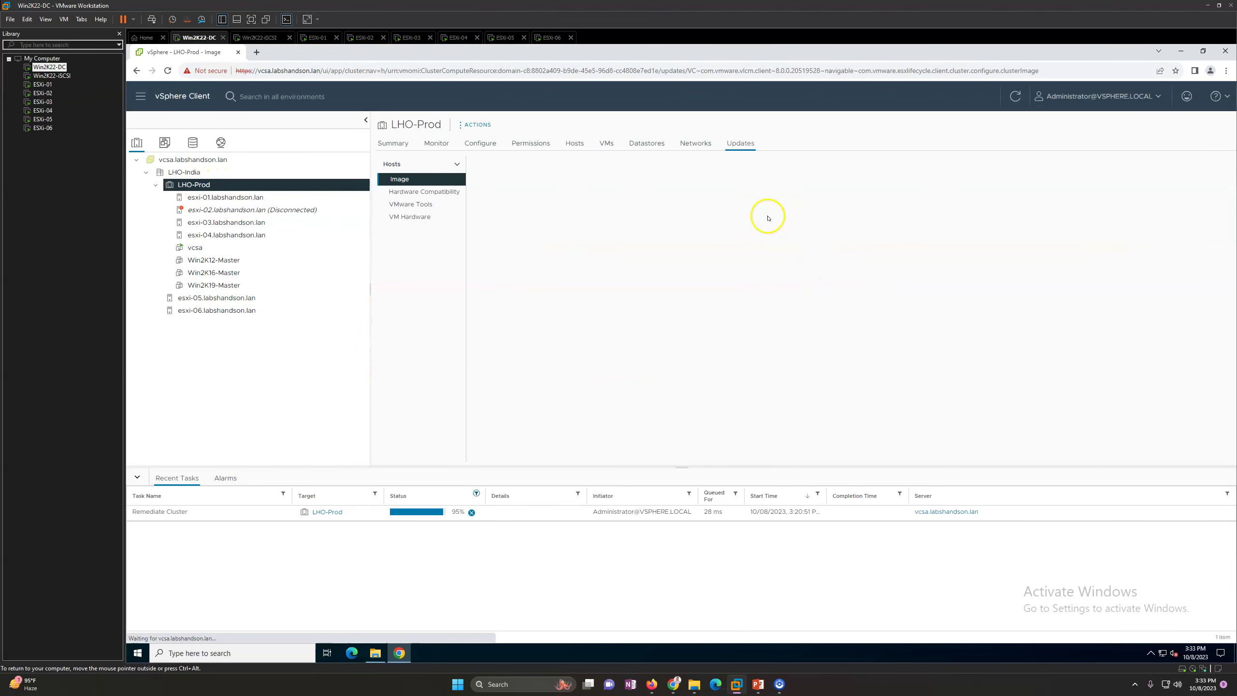
scroll(580, 342, down, 3)
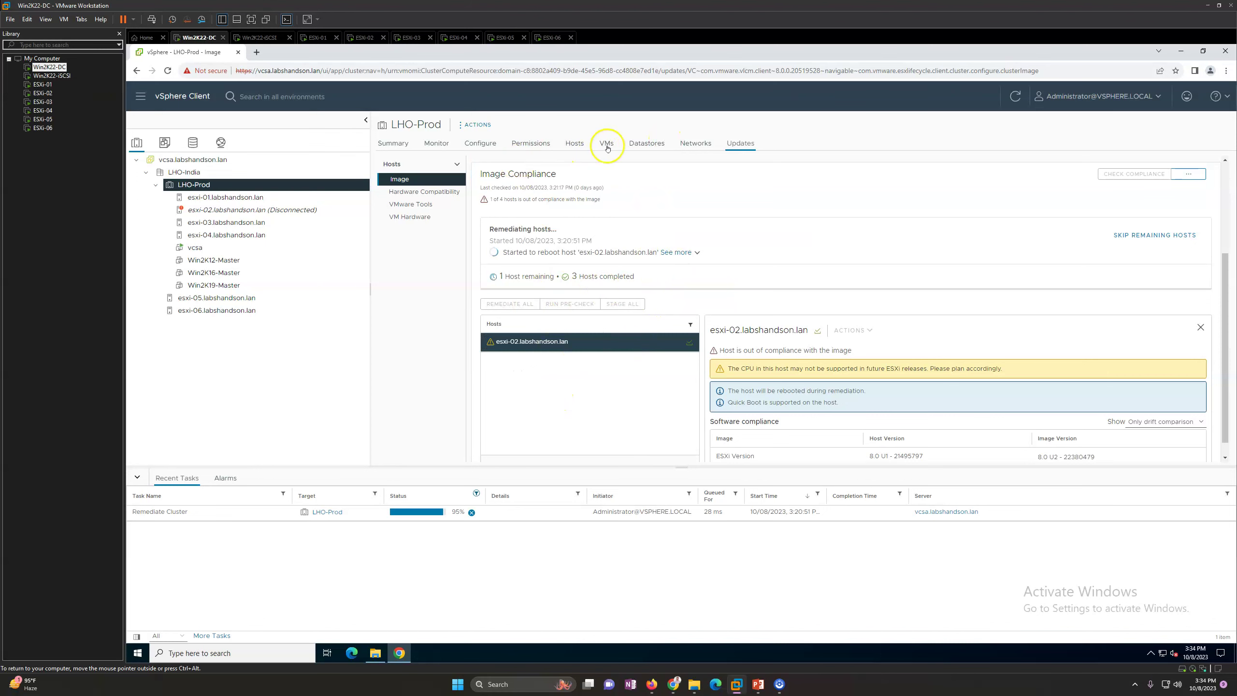
Step: Check esxi-02's state and ESXi version in LHO-Prod's host list
click(539, 143)
click(576, 143)
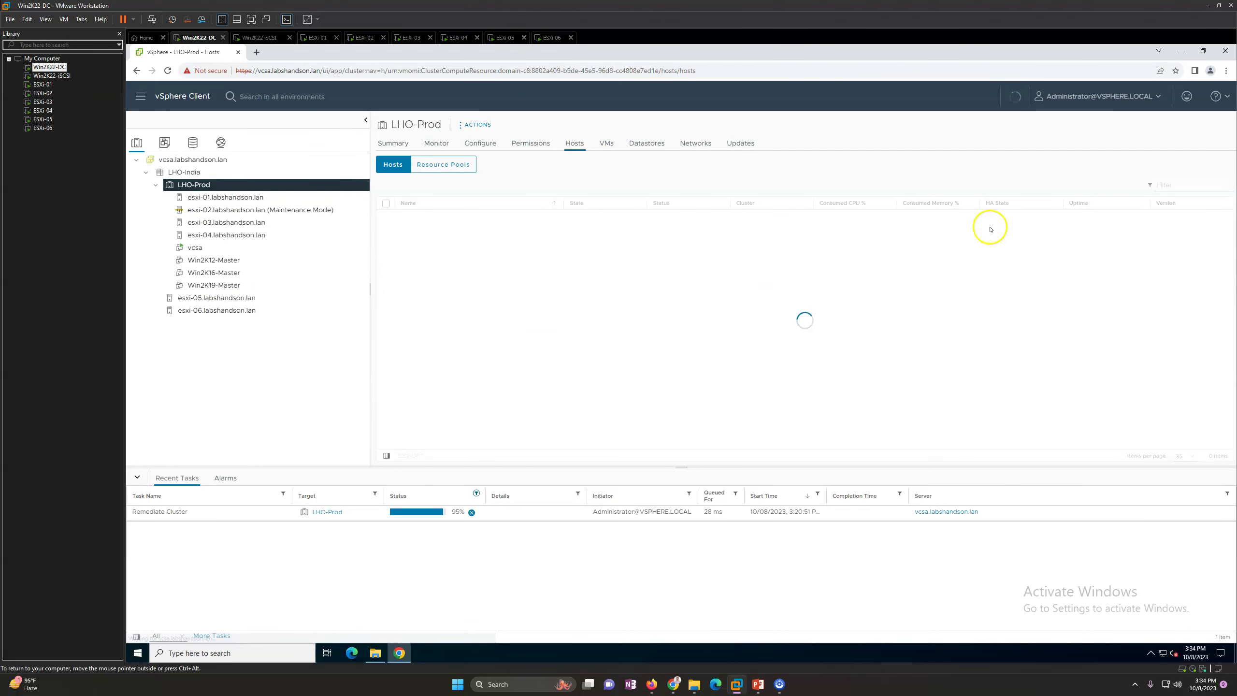
click(1102, 232)
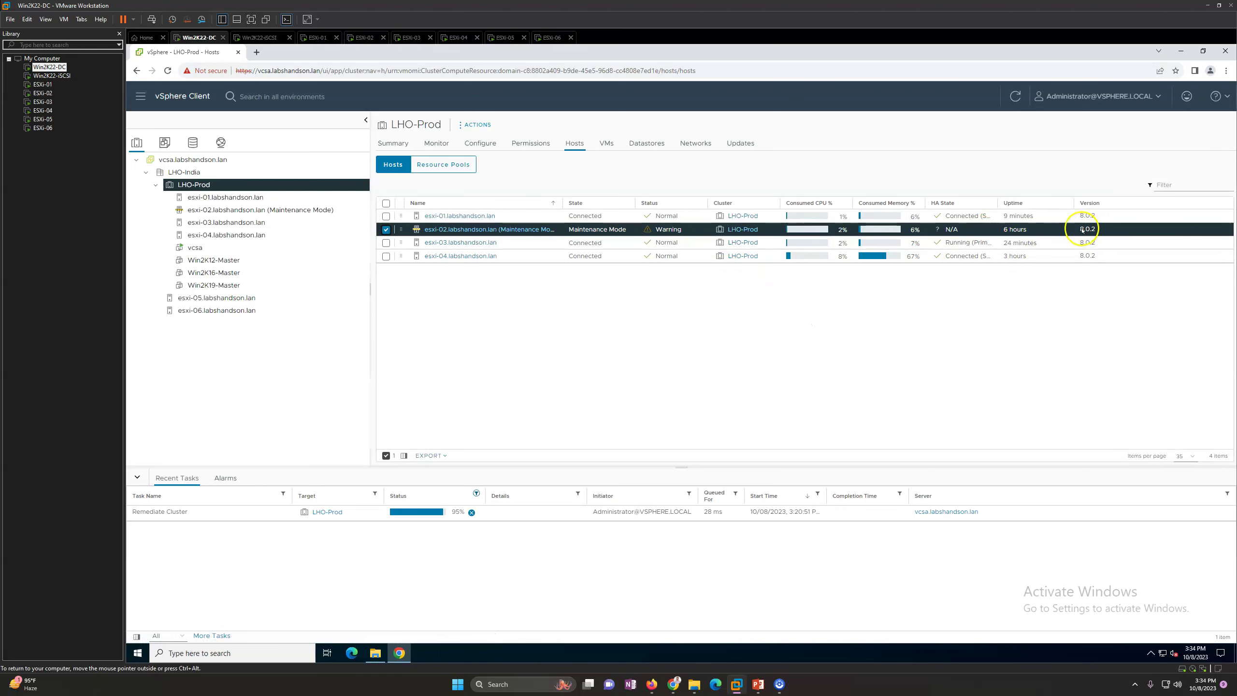
click(279, 210)
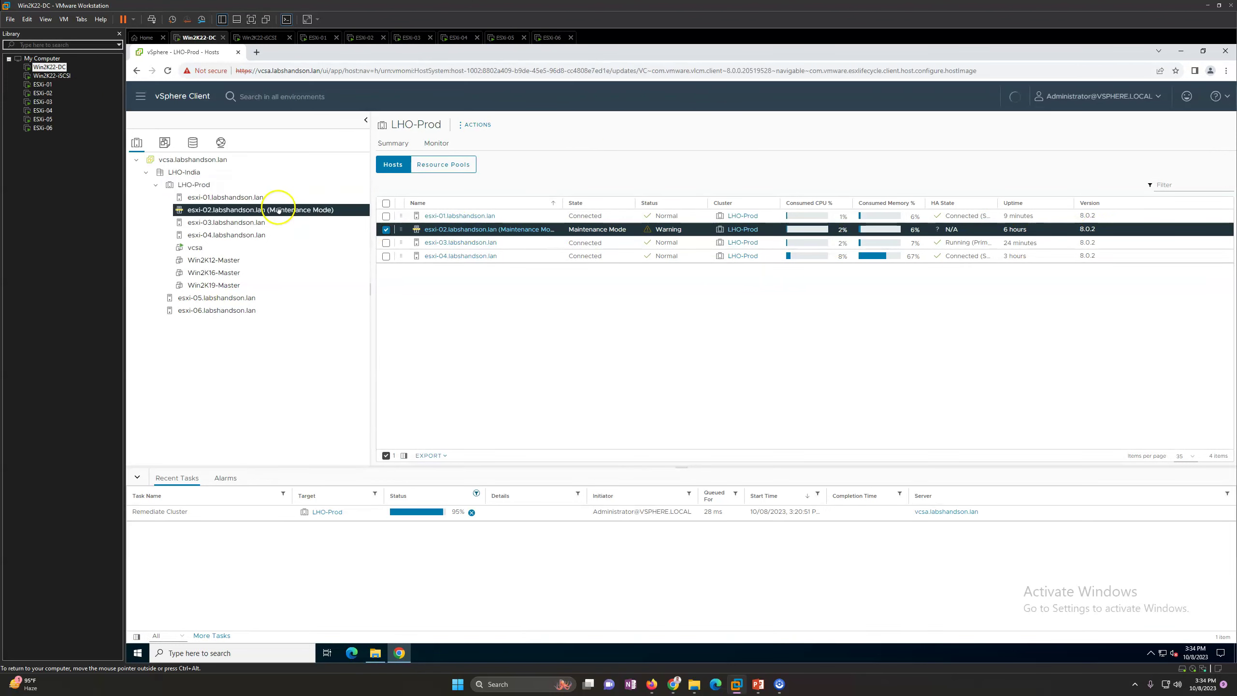
Step: Return to LHO-Prod's image page, expand the remediation log and read the entry for esxi-02's compliance check
click(222, 186)
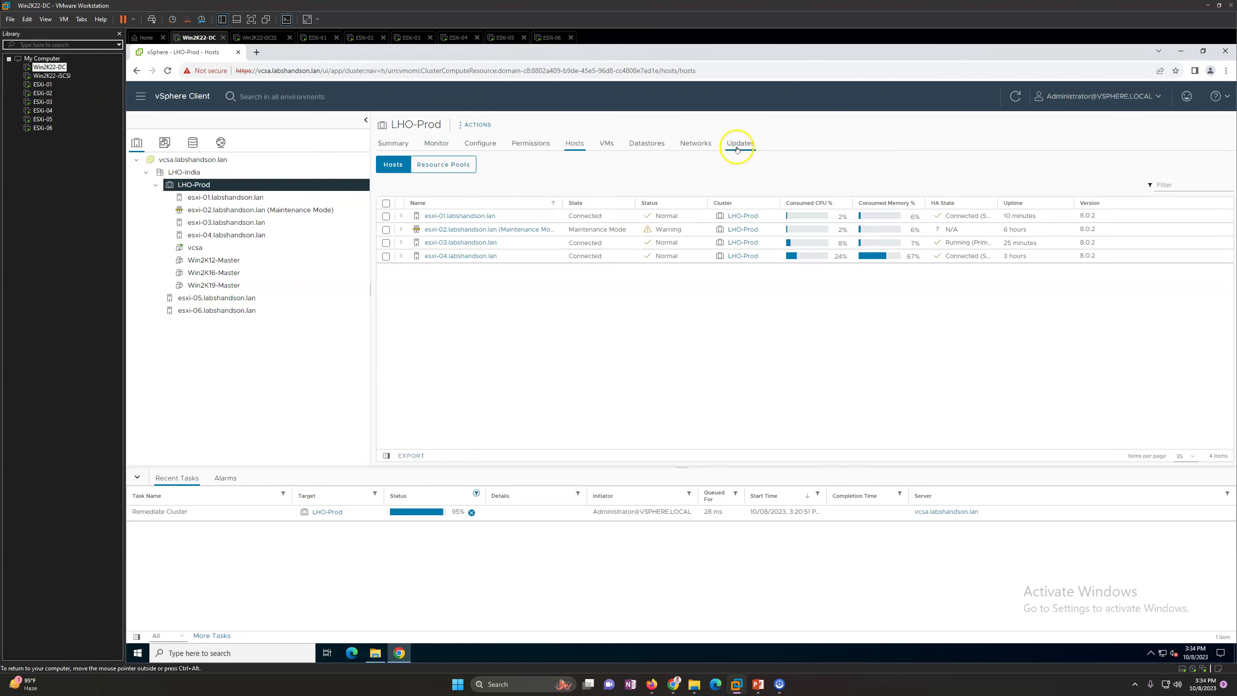
click(738, 144)
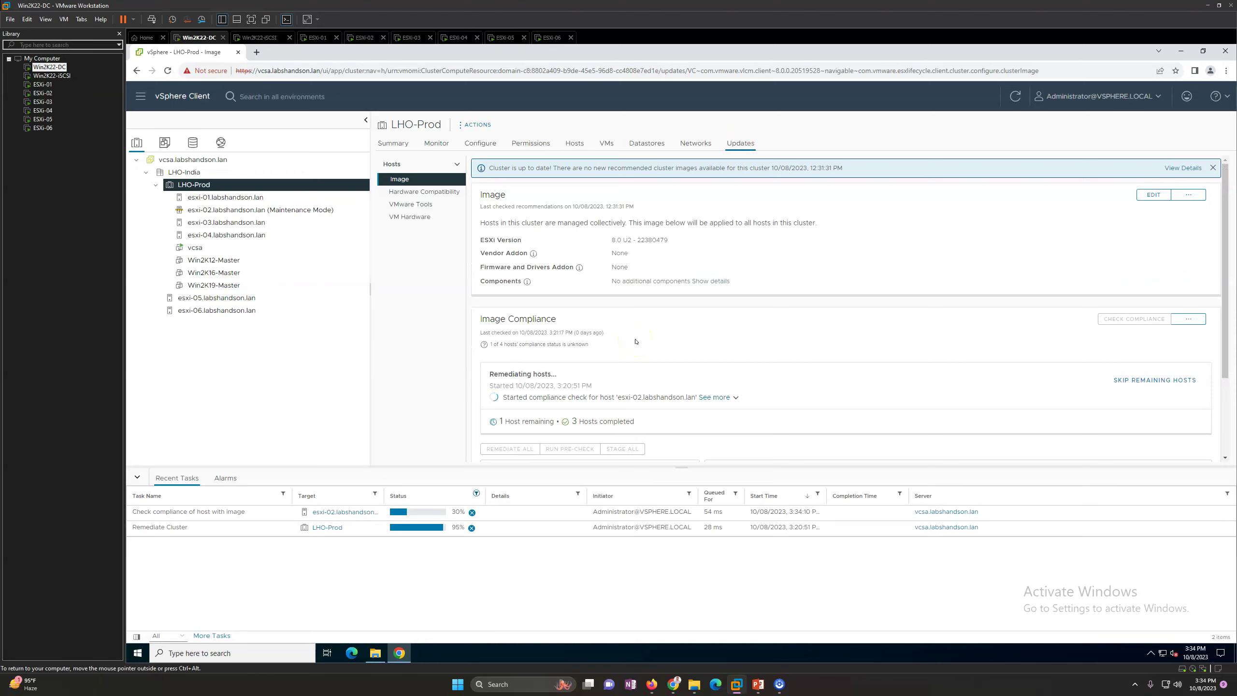
scroll(635, 341, down, 2)
click(723, 288)
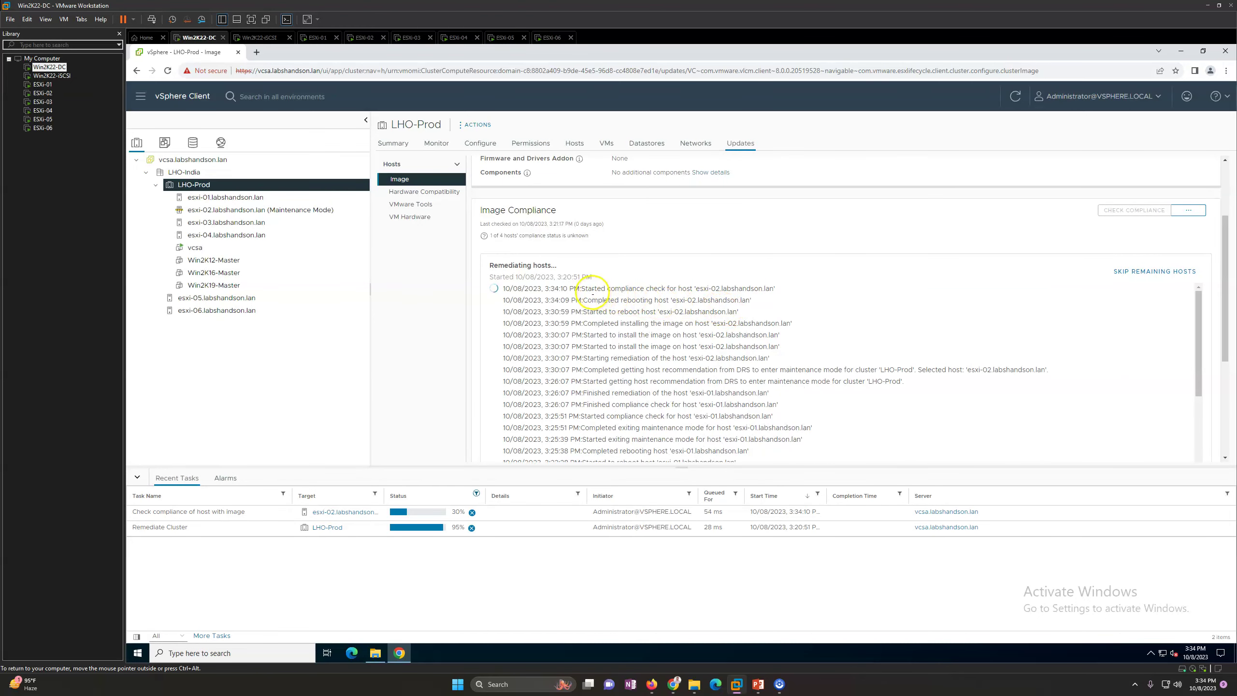
drag(581, 288, 781, 290)
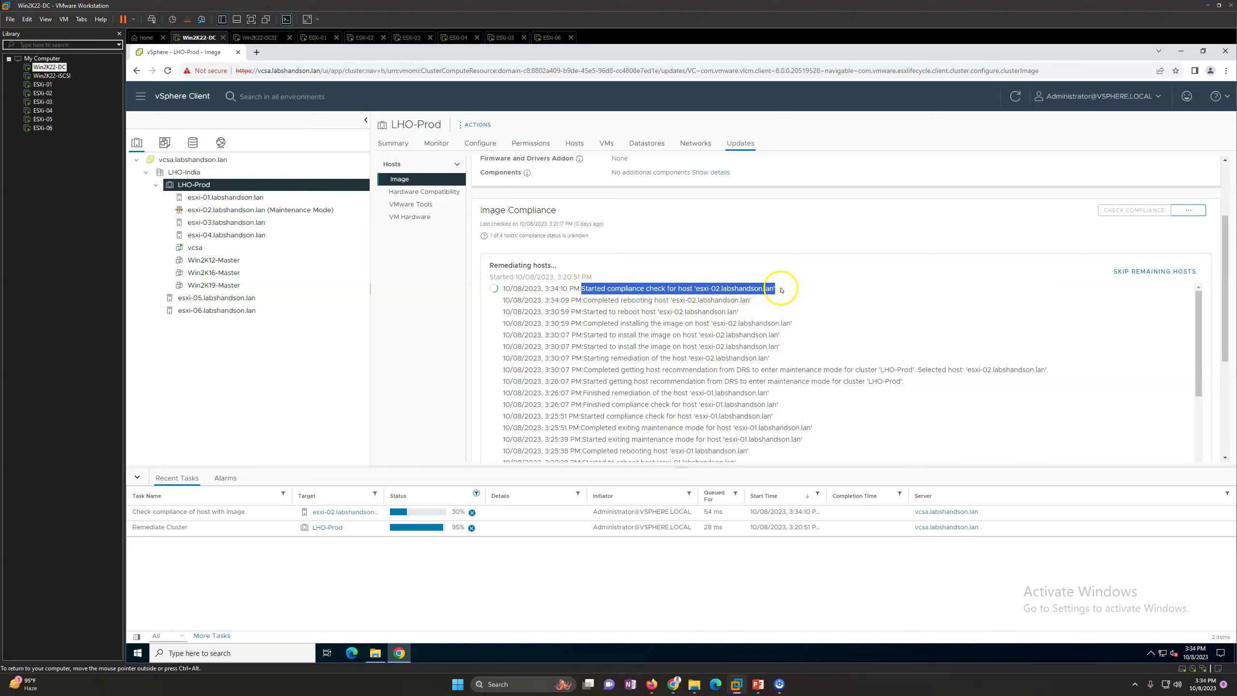
click(505, 565)
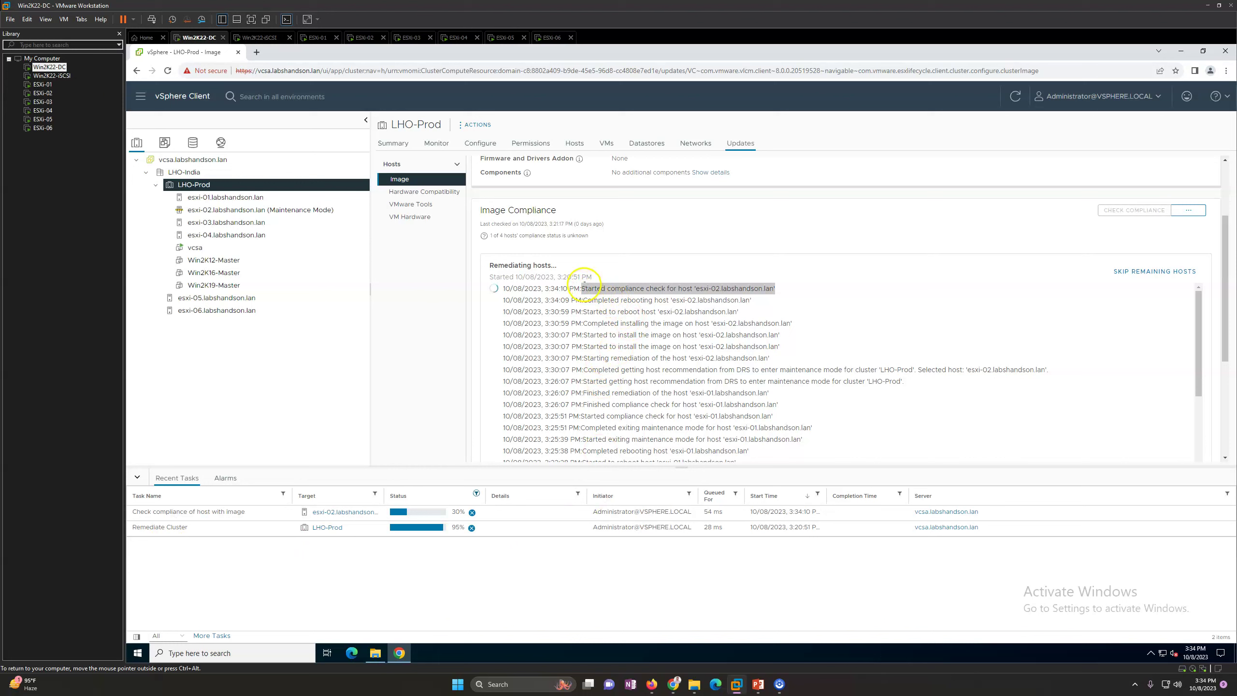
drag(584, 285, 646, 287)
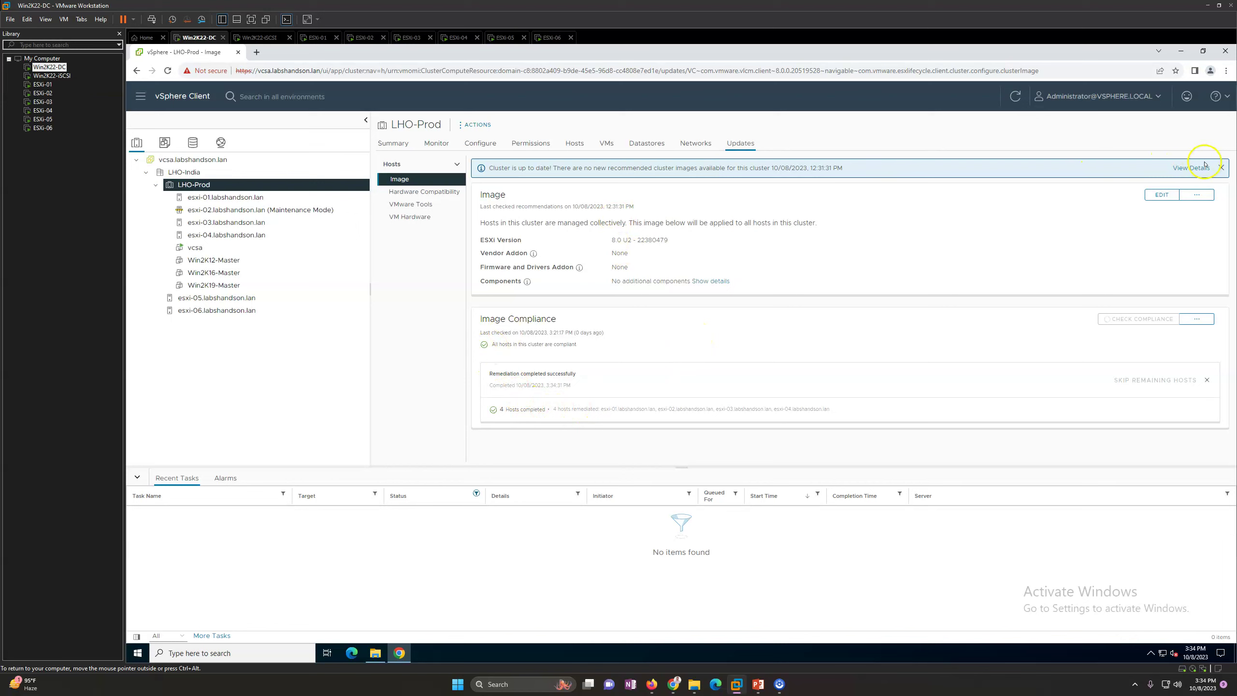
Step: Dismiss the cluster image recommendation notice and check LHO-Prod's completed hosts and overall image compliance status
click(1222, 169)
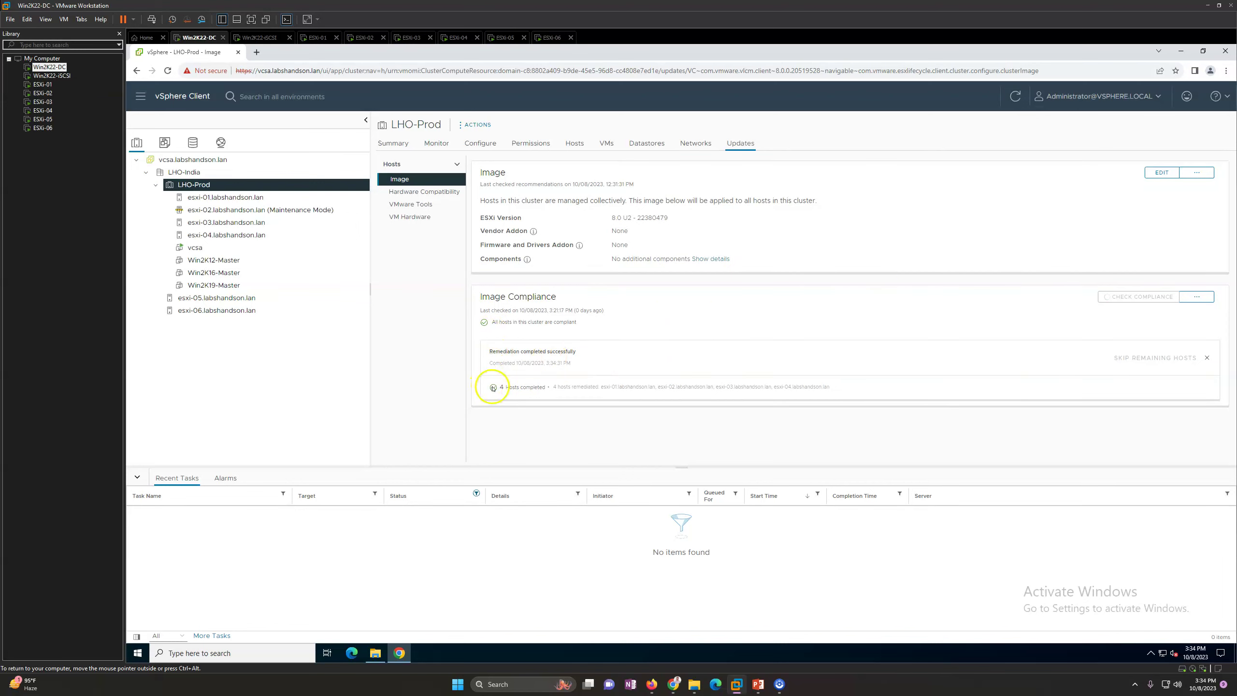
drag(506, 389, 555, 387)
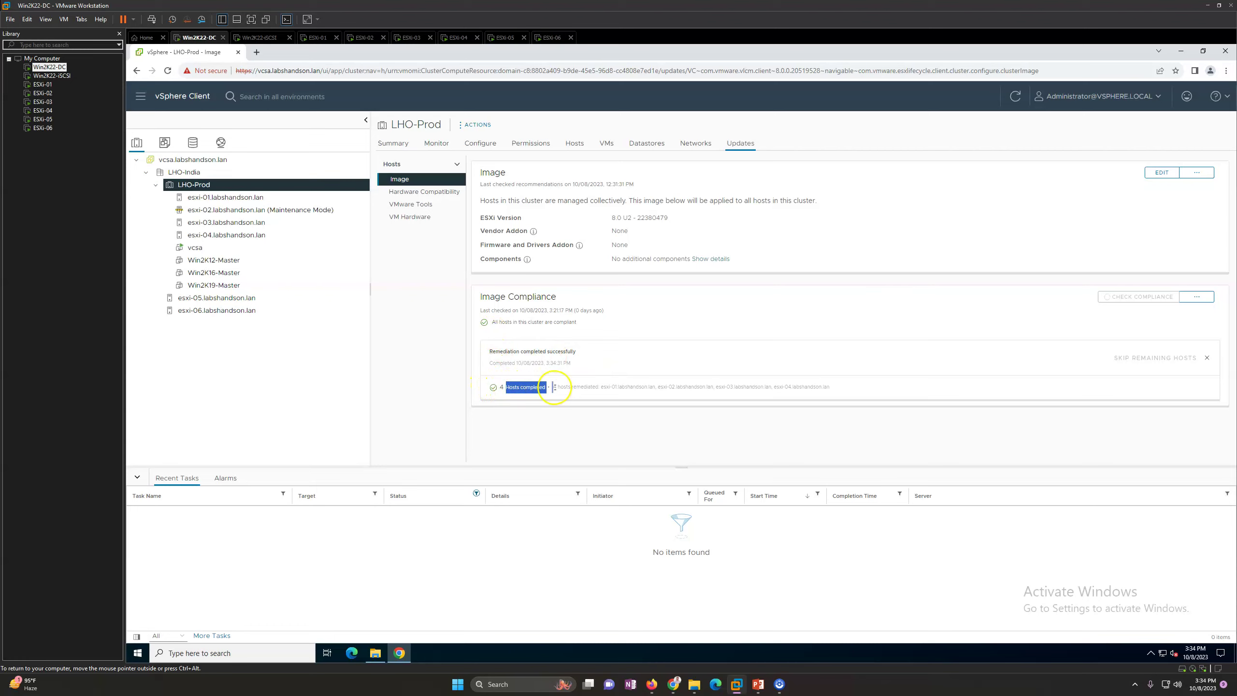
click(570, 399)
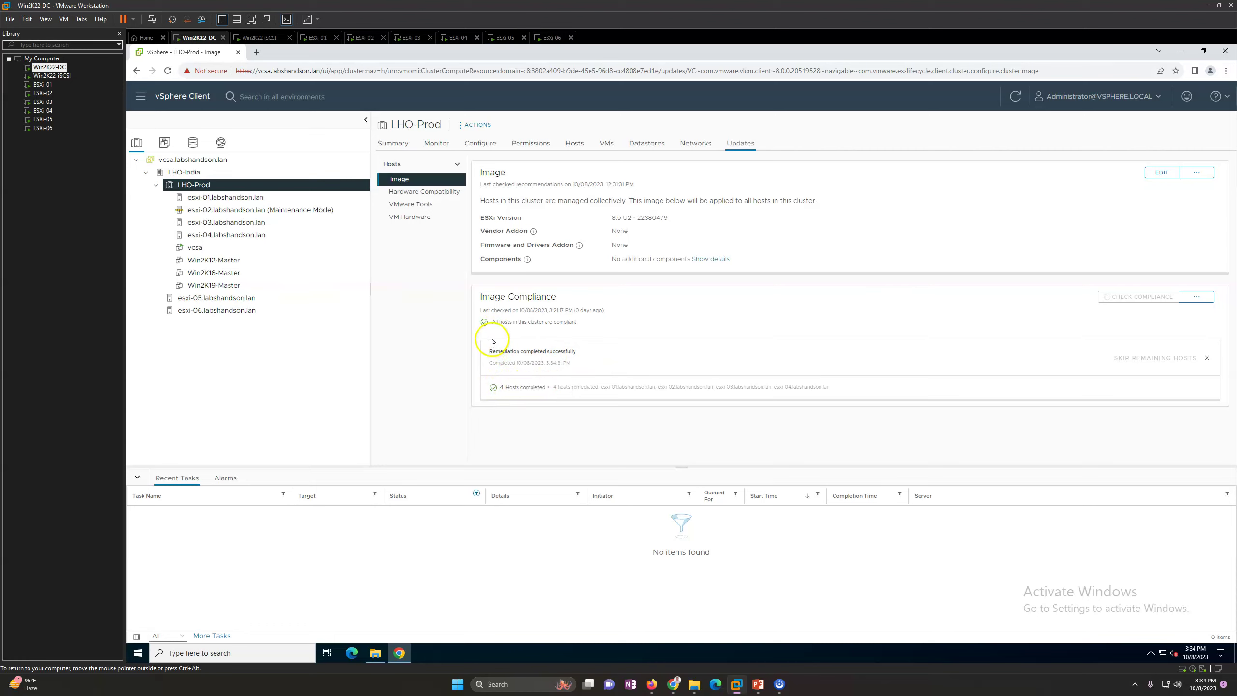
drag(494, 322, 589, 321)
click(711, 326)
Step: Check the image compliance pages of esxi-01 and esxi-02 and open esxi-02's host summary
click(239, 197)
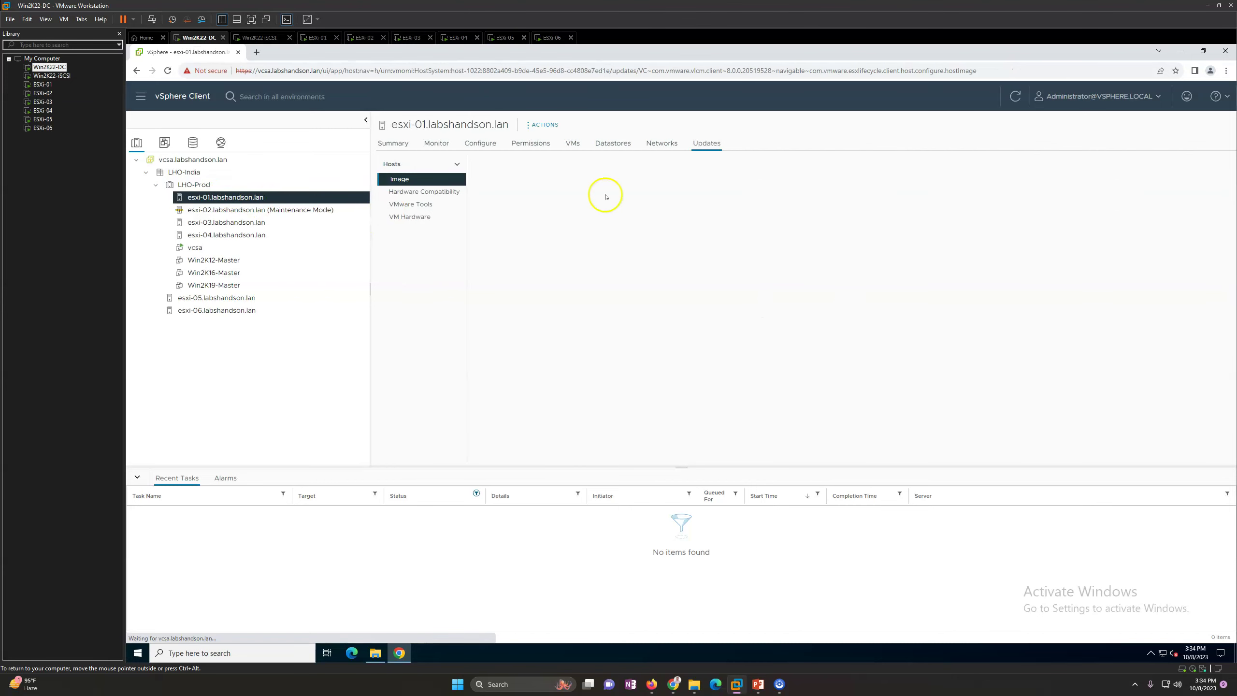
click(244, 209)
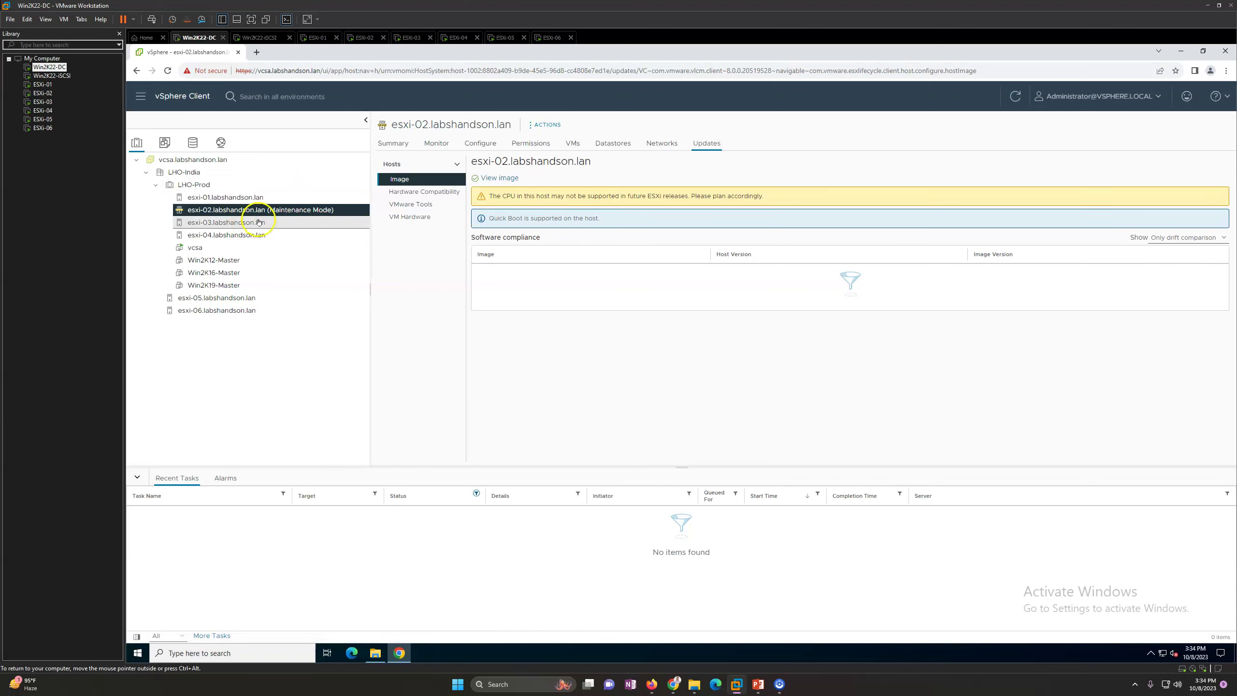
click(393, 142)
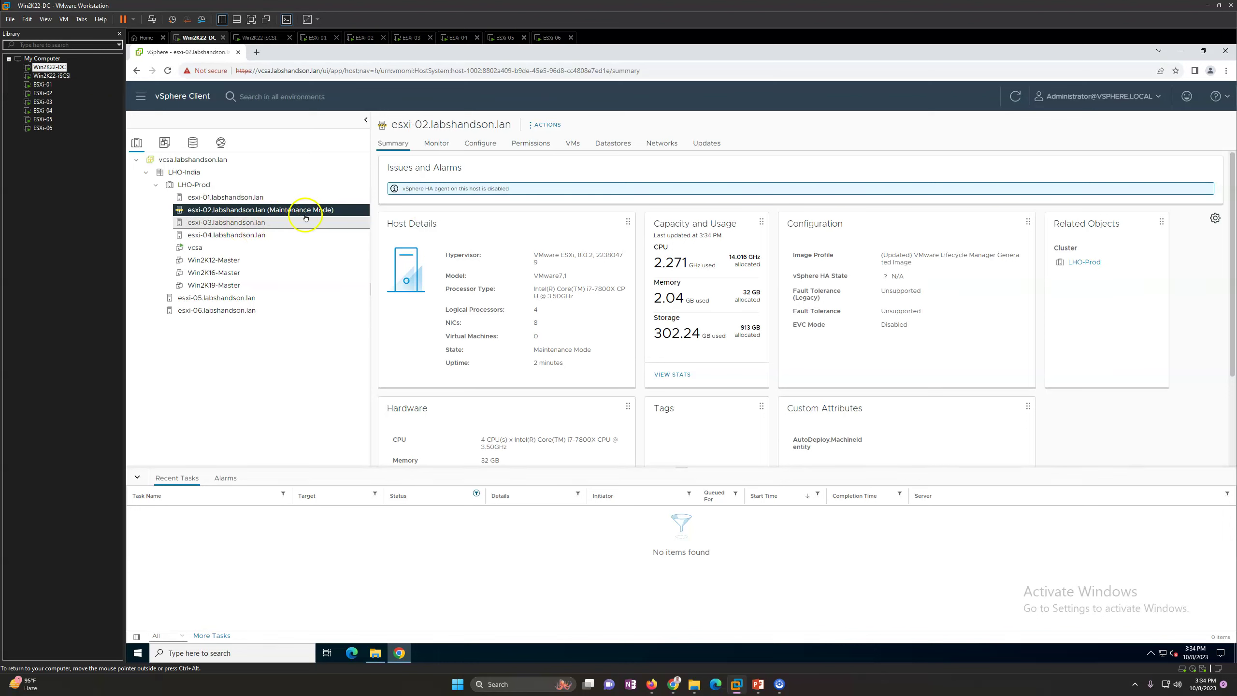
Step: Take esxi-02 out of maintenance mode
right_click(271, 211)
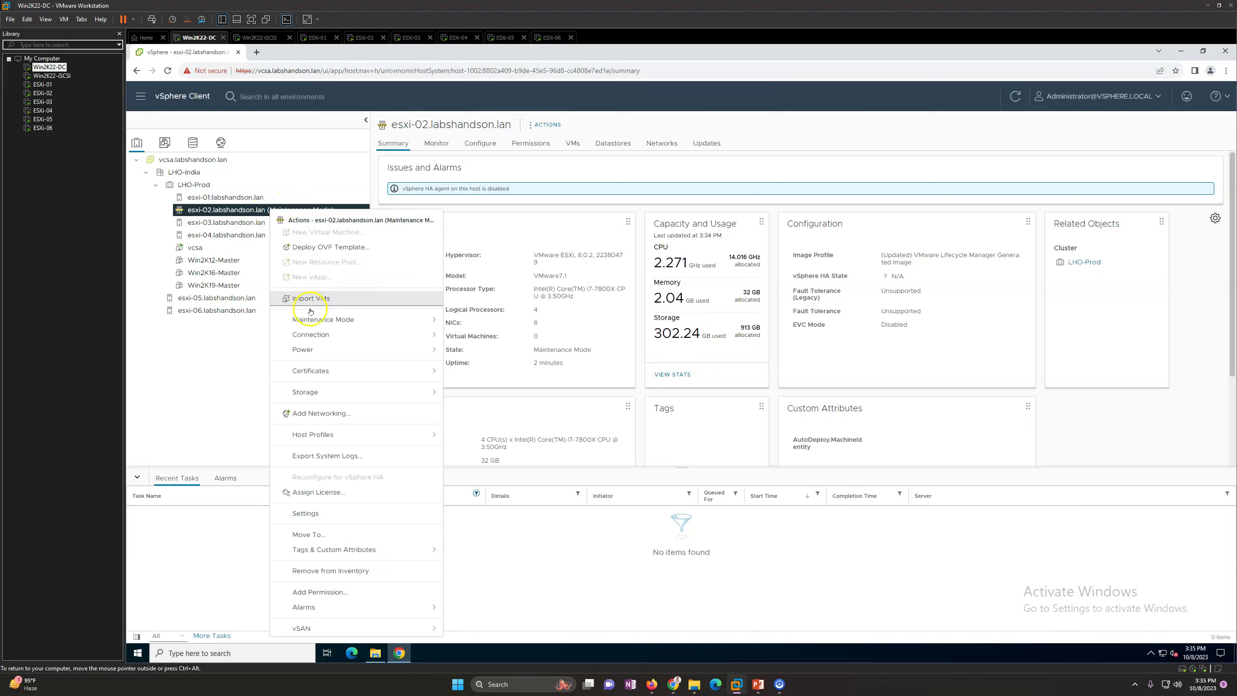
click(404, 323)
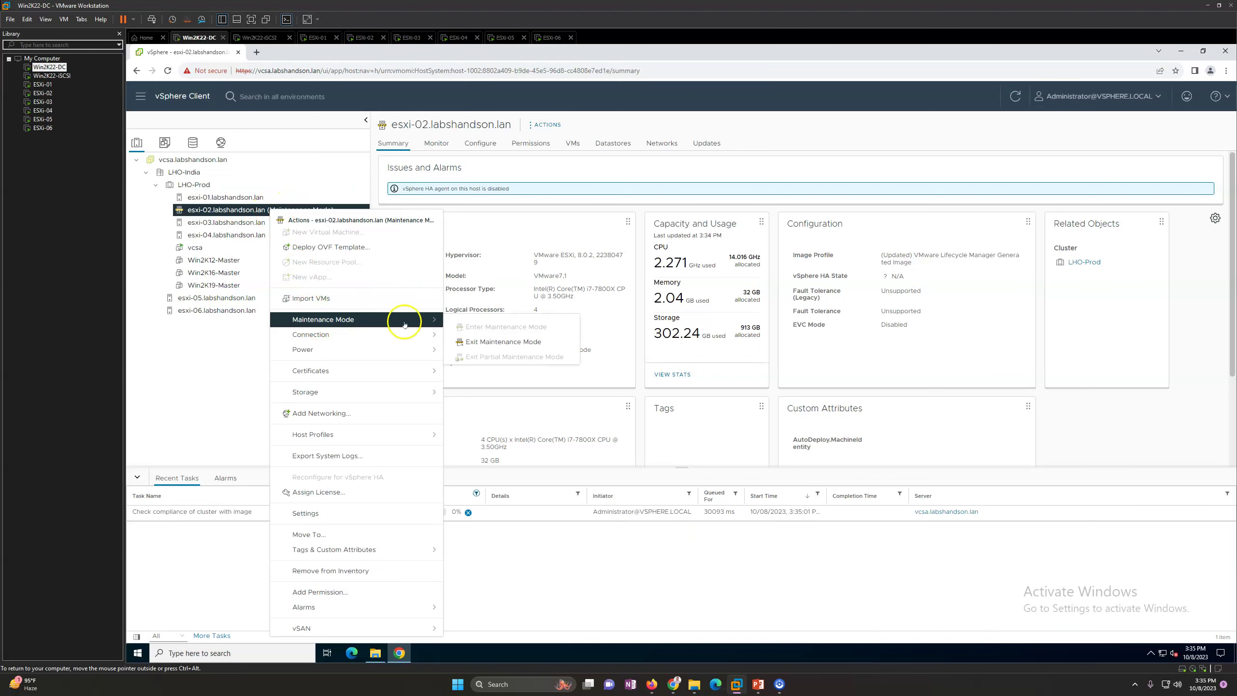
click(519, 343)
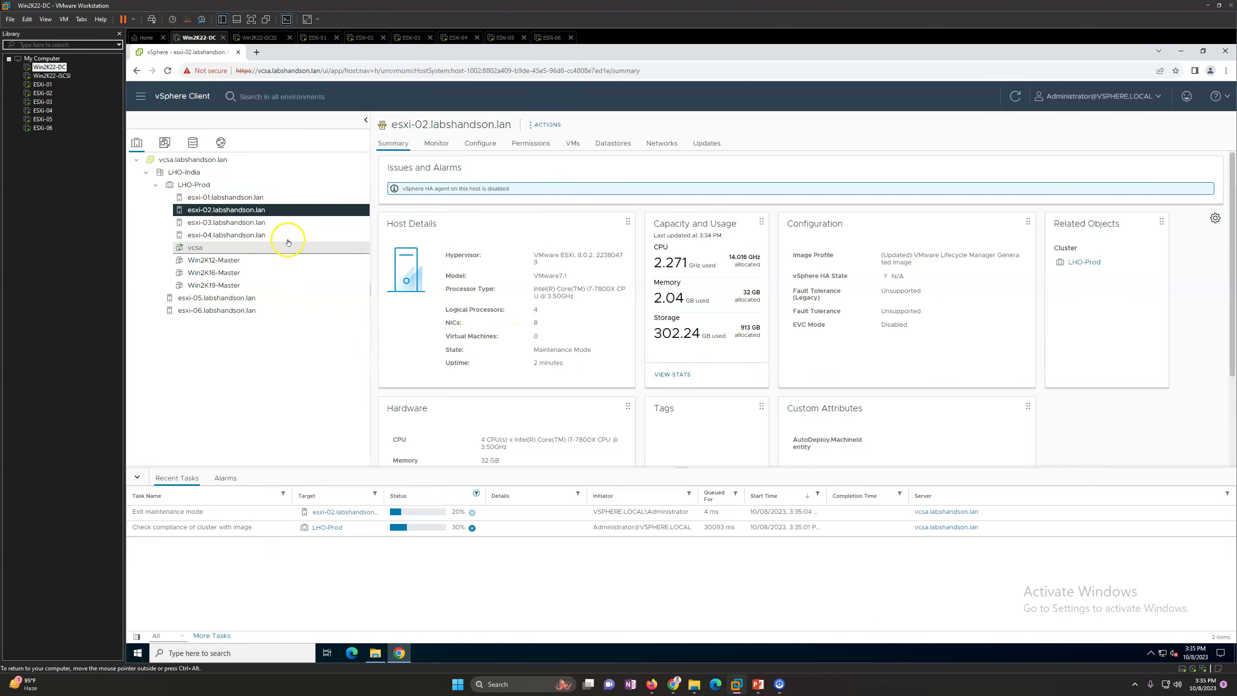
Step: Review the host summaries and compare the versions in LHO-Prod's host list, widening the HA State column to show its full text
click(235, 197)
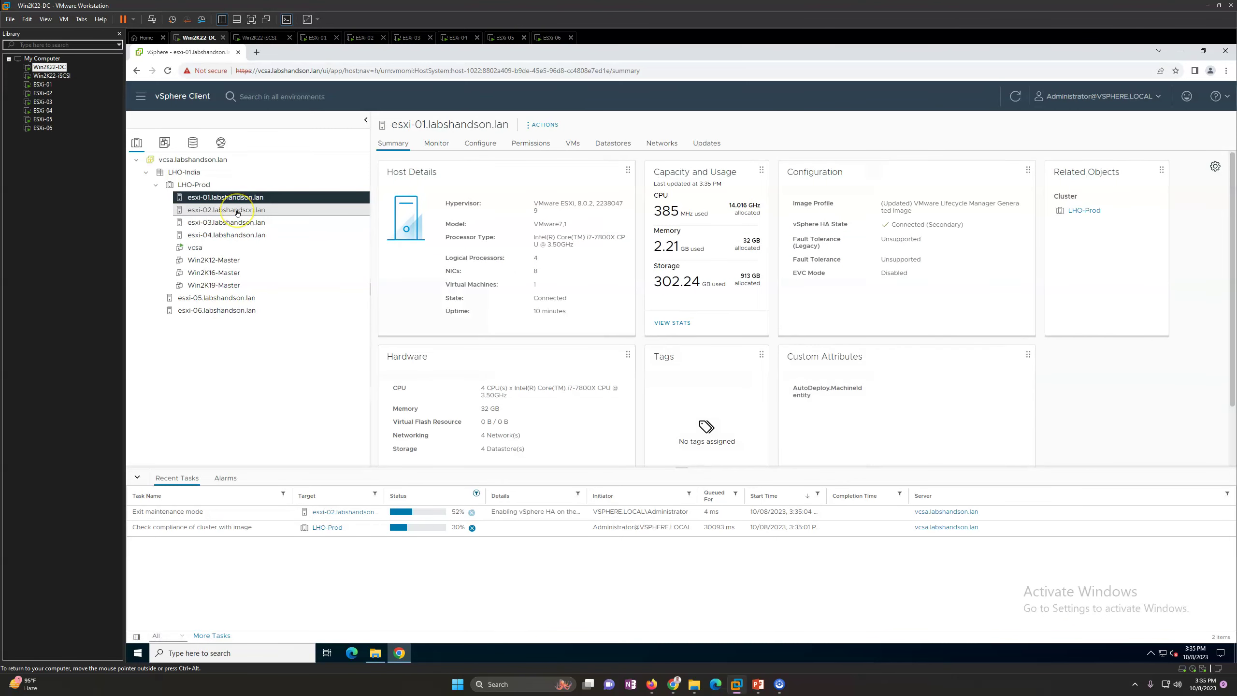
click(237, 211)
click(229, 222)
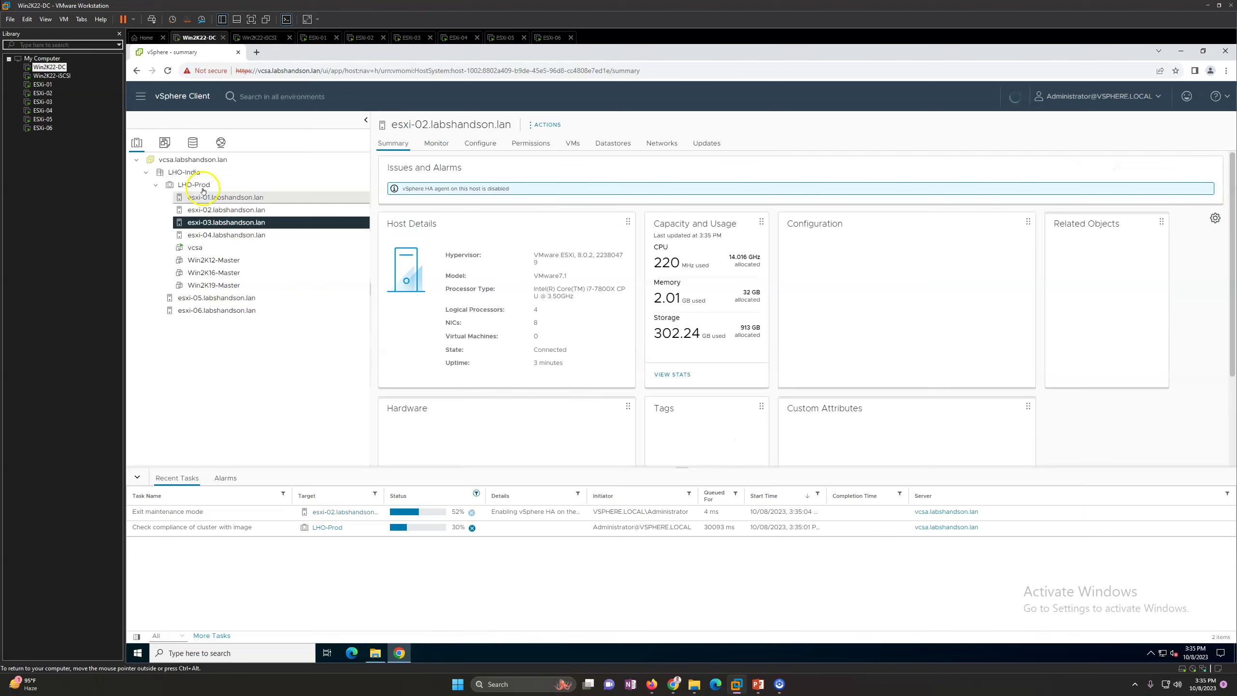
click(252, 185)
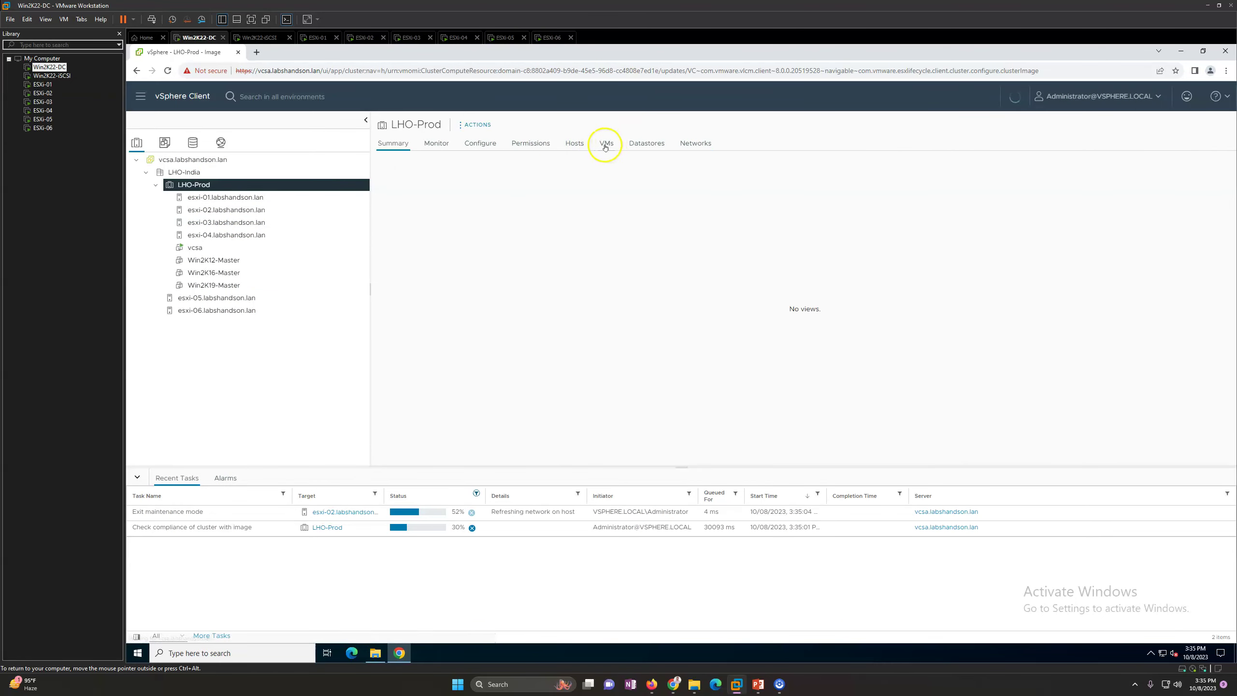
click(574, 146)
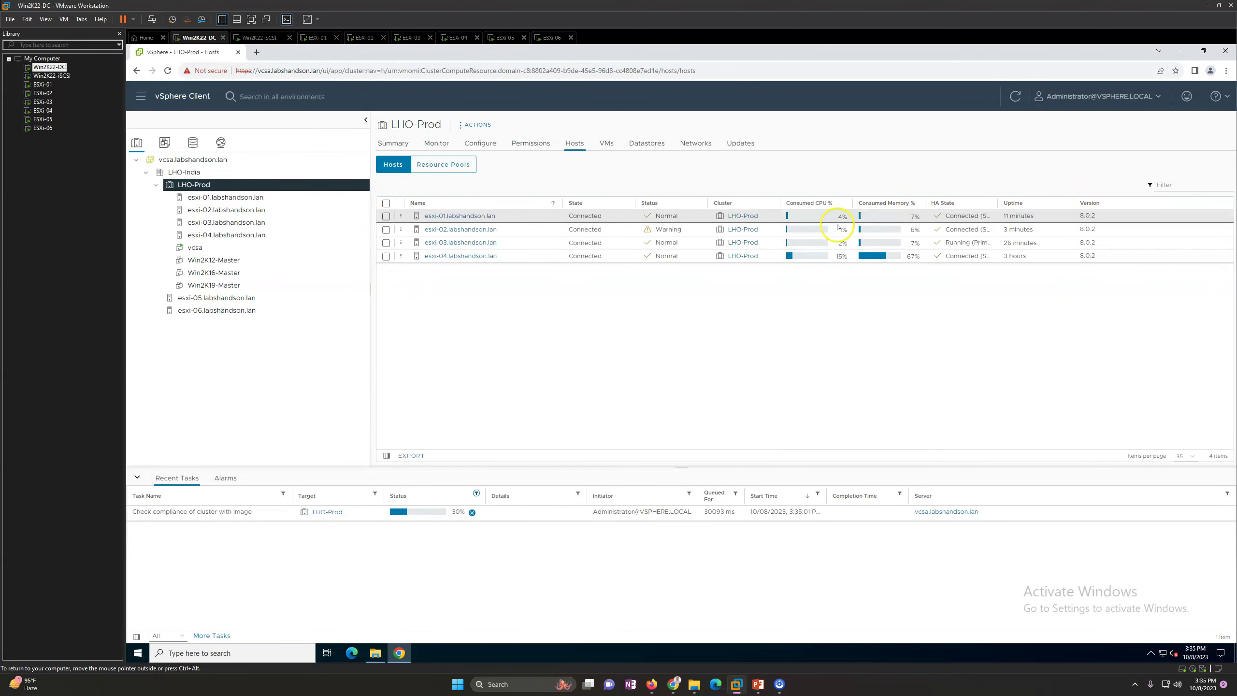
drag(998, 203, 1032, 202)
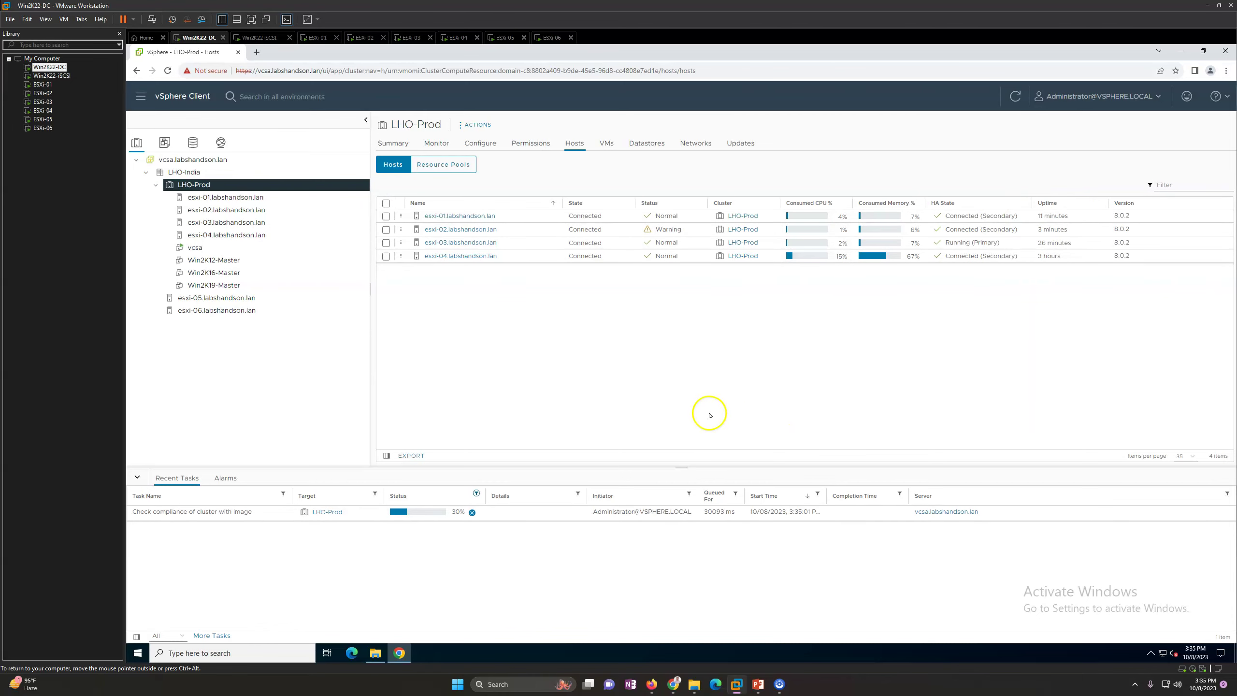
Step: Switch to the PowerPoint slide show and display its closing slide
click(758, 684)
click(857, 520)
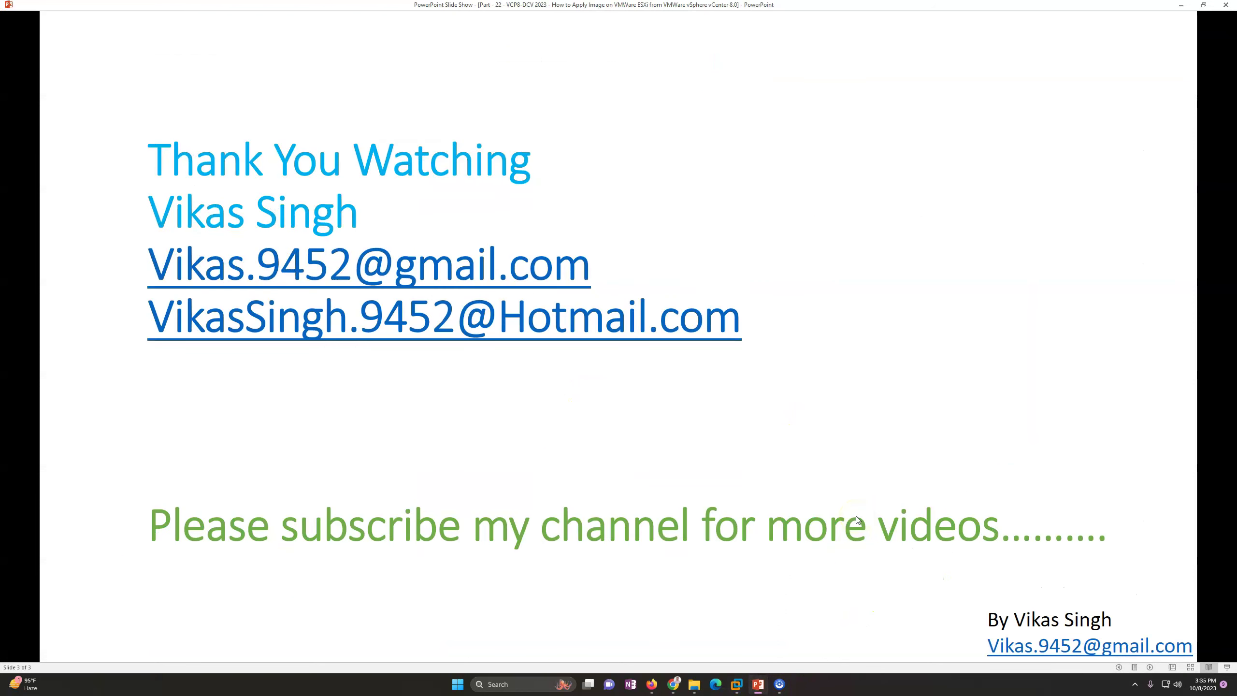